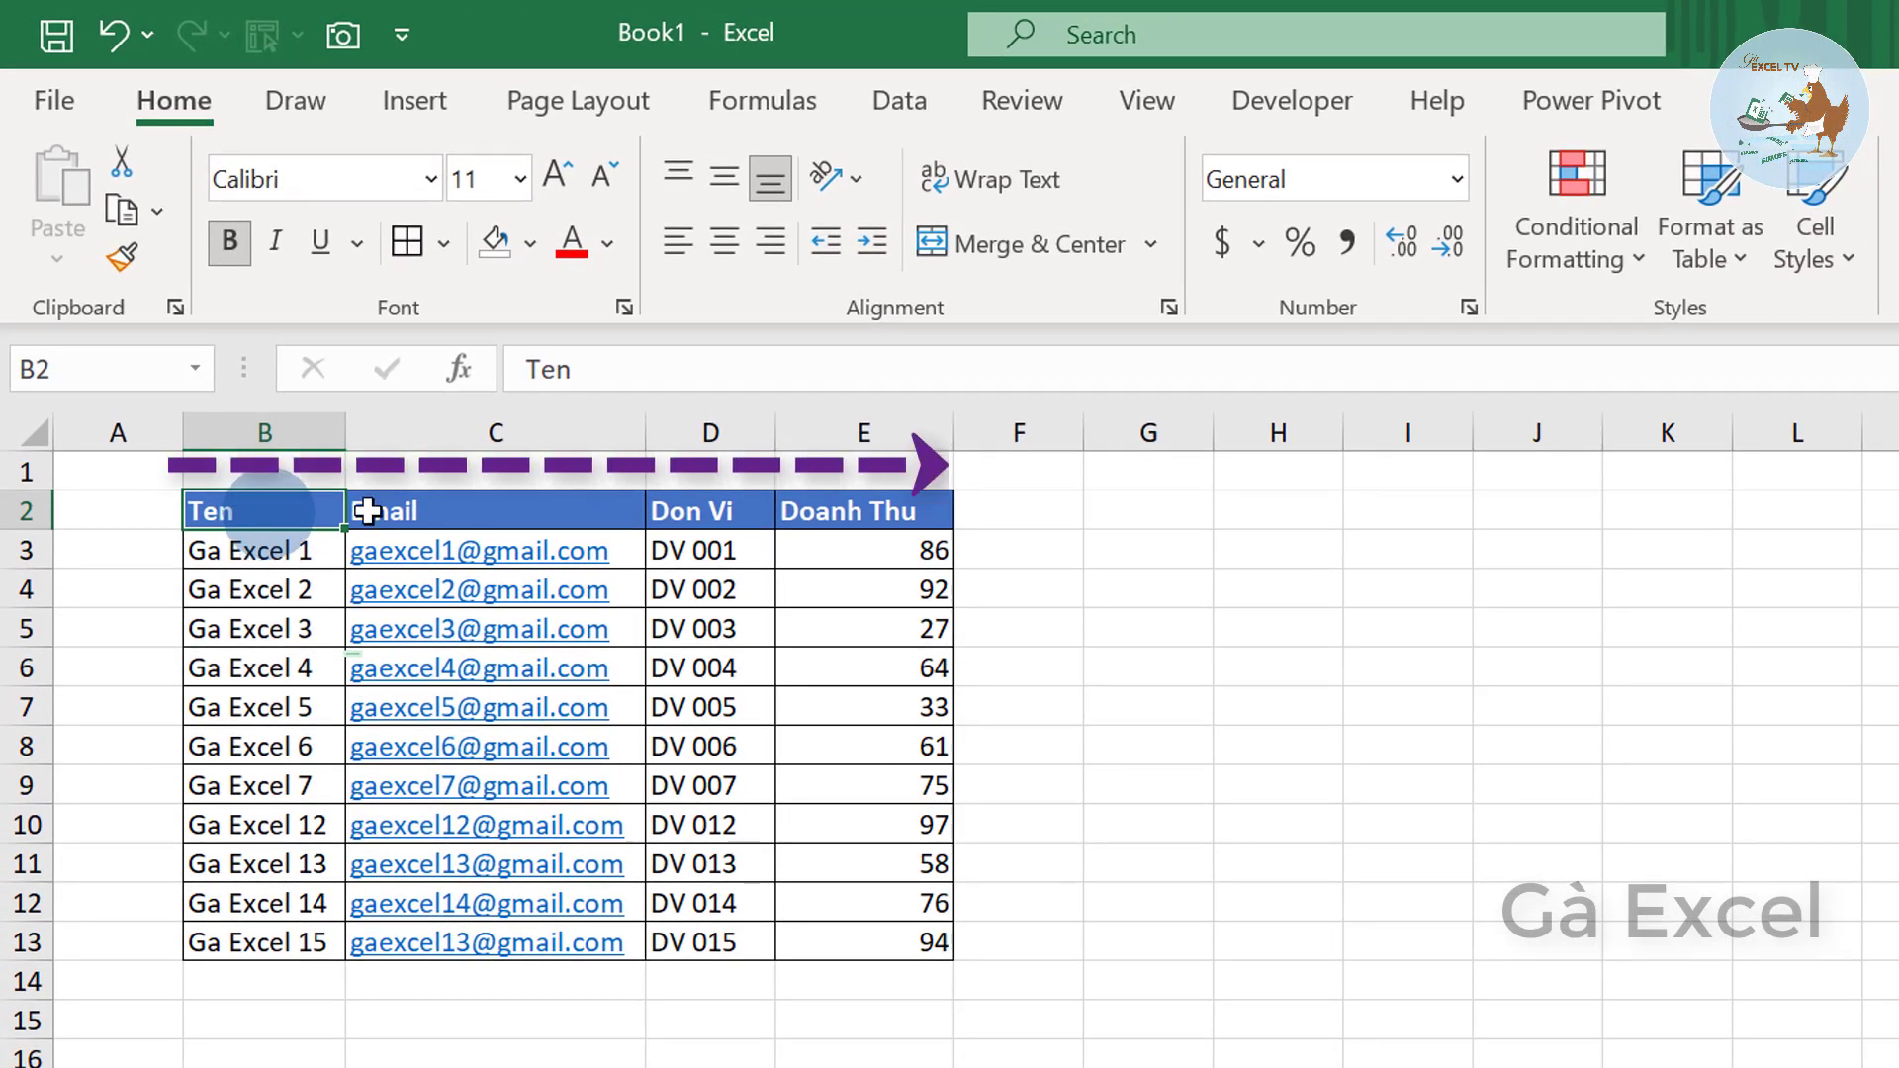
# Convert the employee data in B2:E13, with headers, into an Excel table.
pyautogui.click(401, 511)
pyautogui.click(665, 511)
pyautogui.click(871, 513)
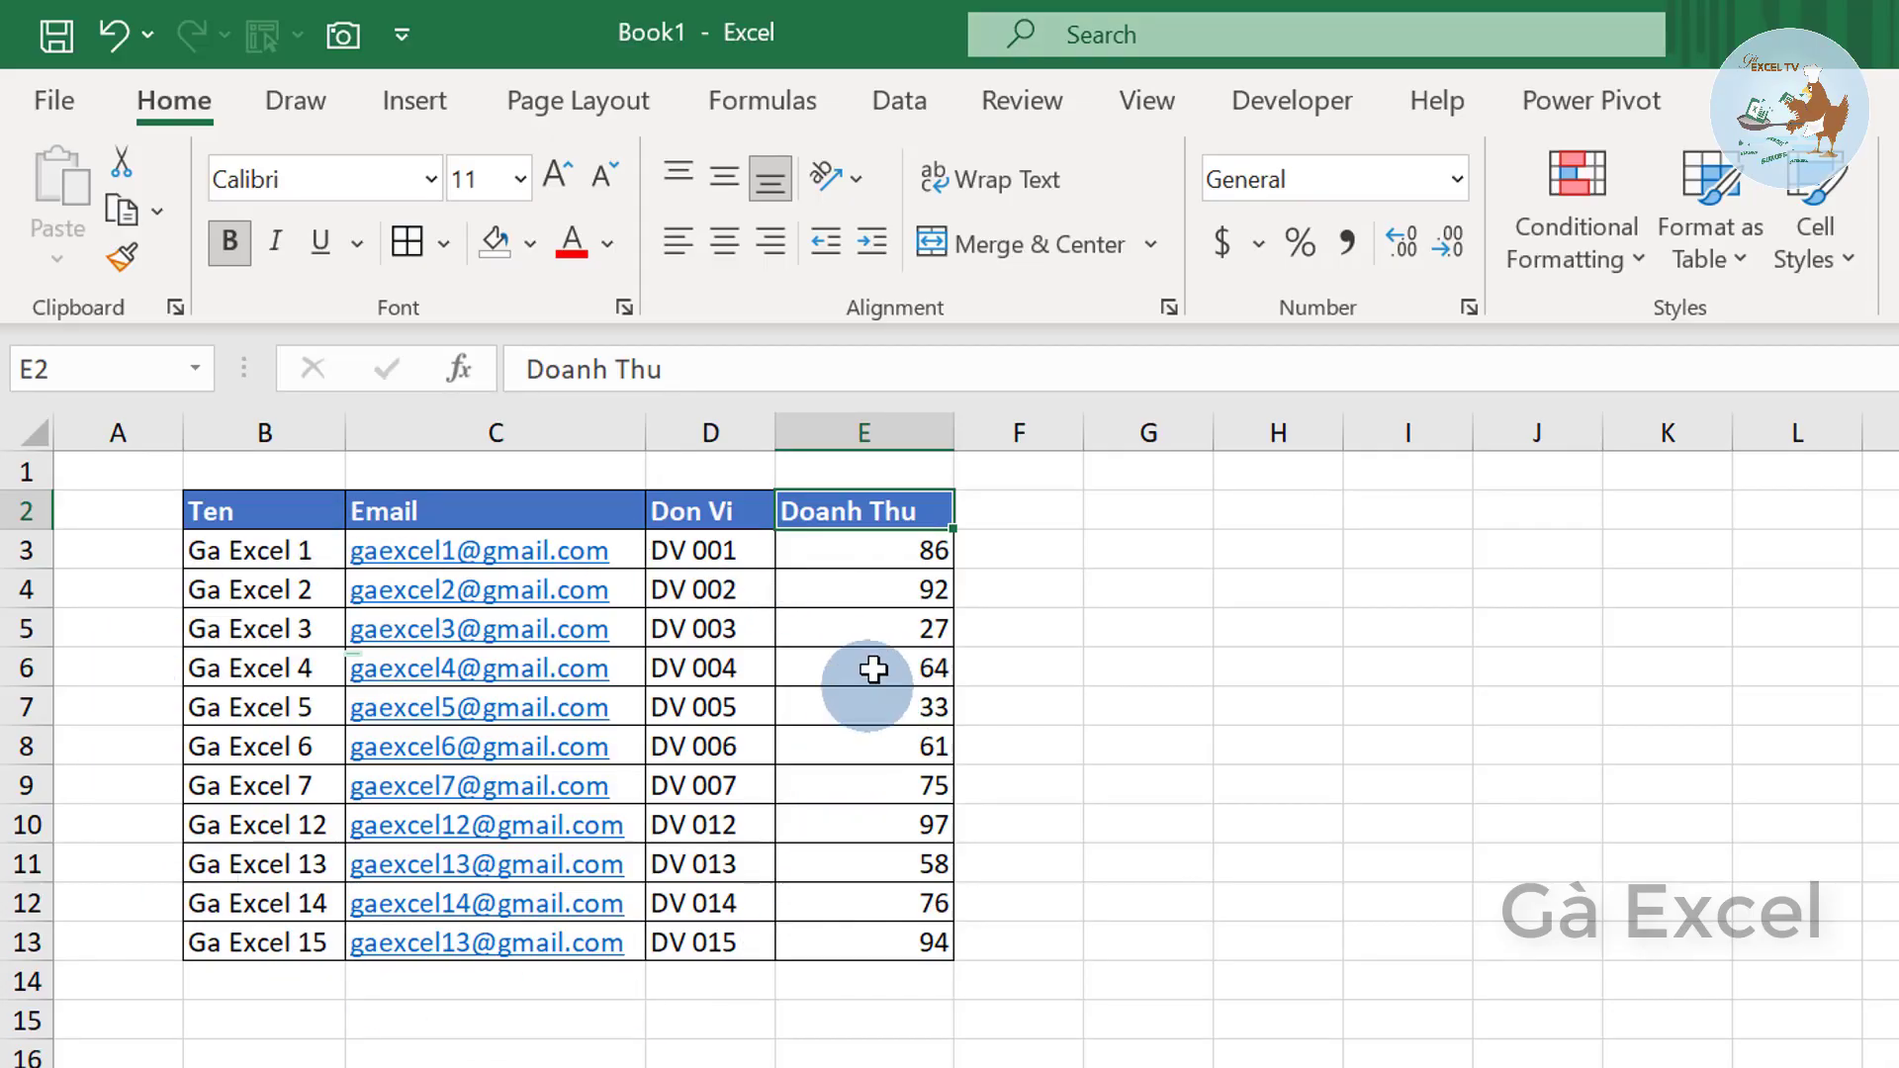
pyautogui.click(746, 658)
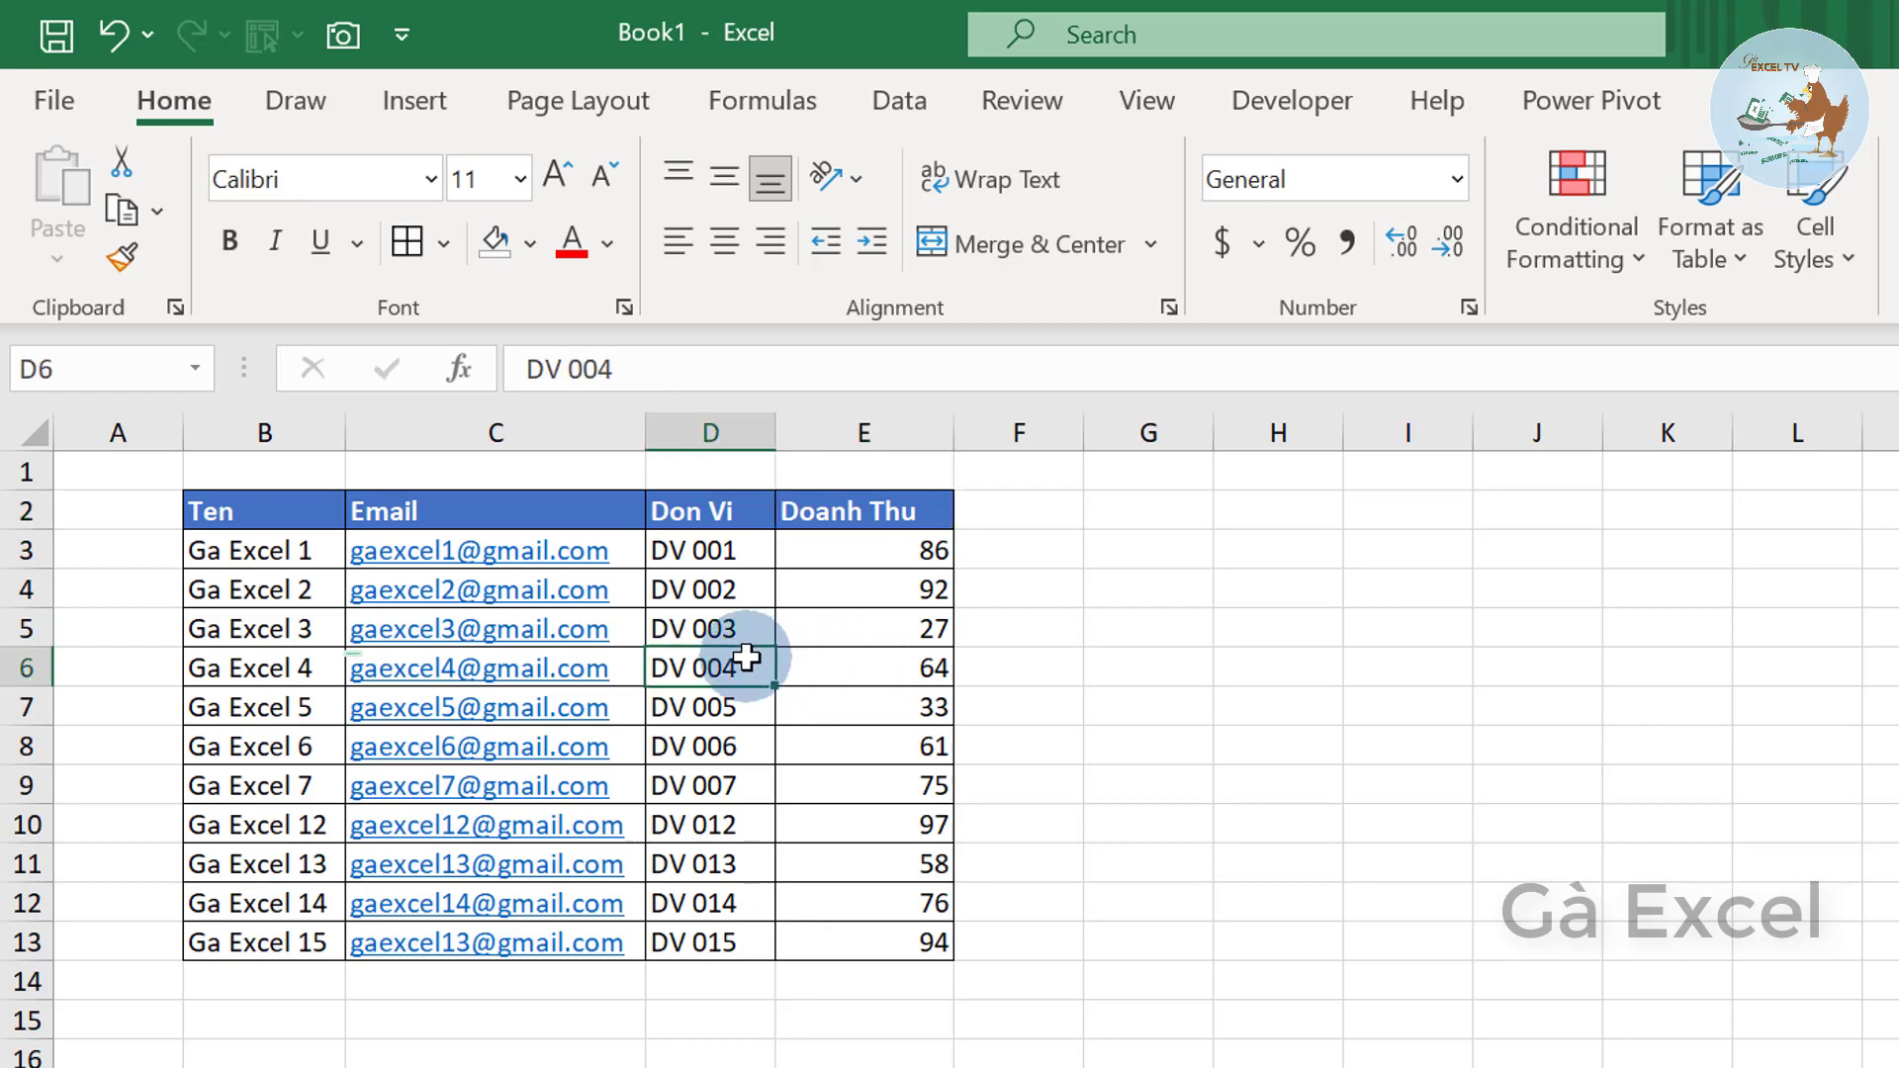
pyautogui.click(420, 104)
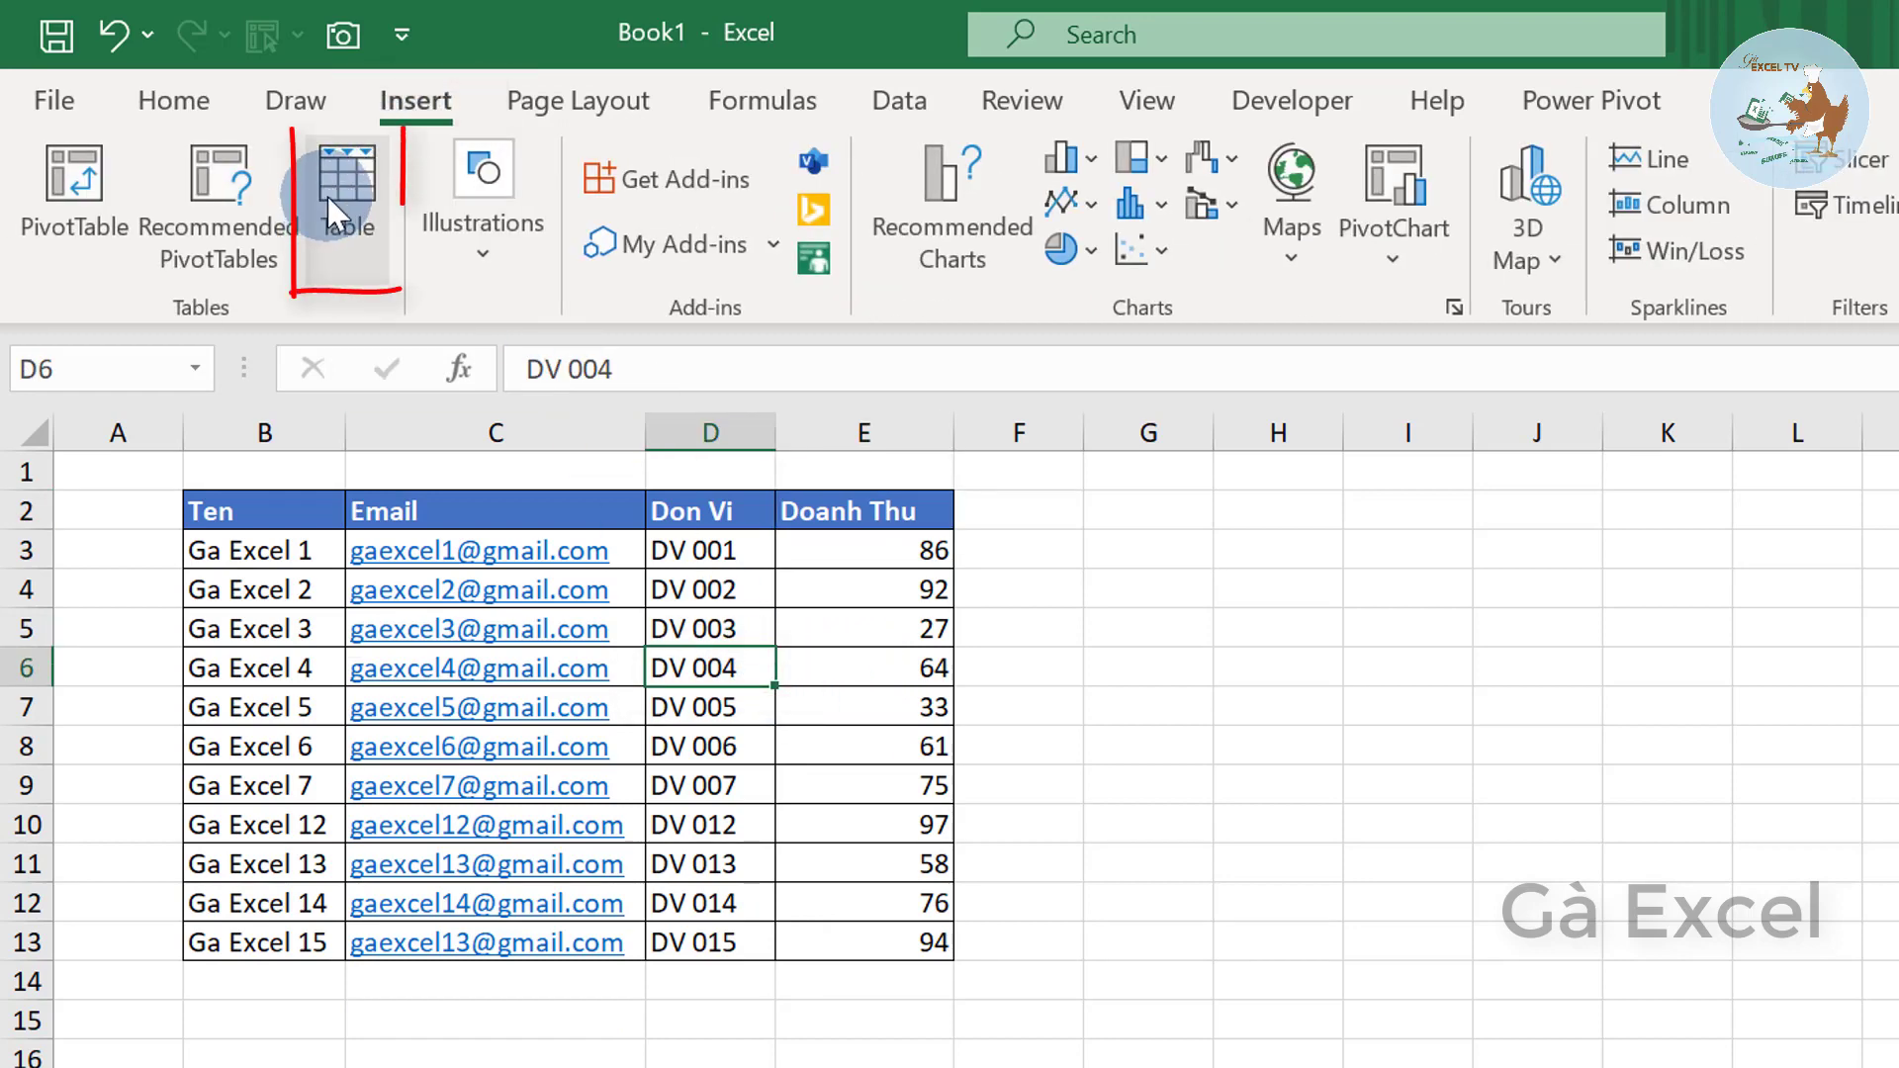
pyautogui.click(328, 198)
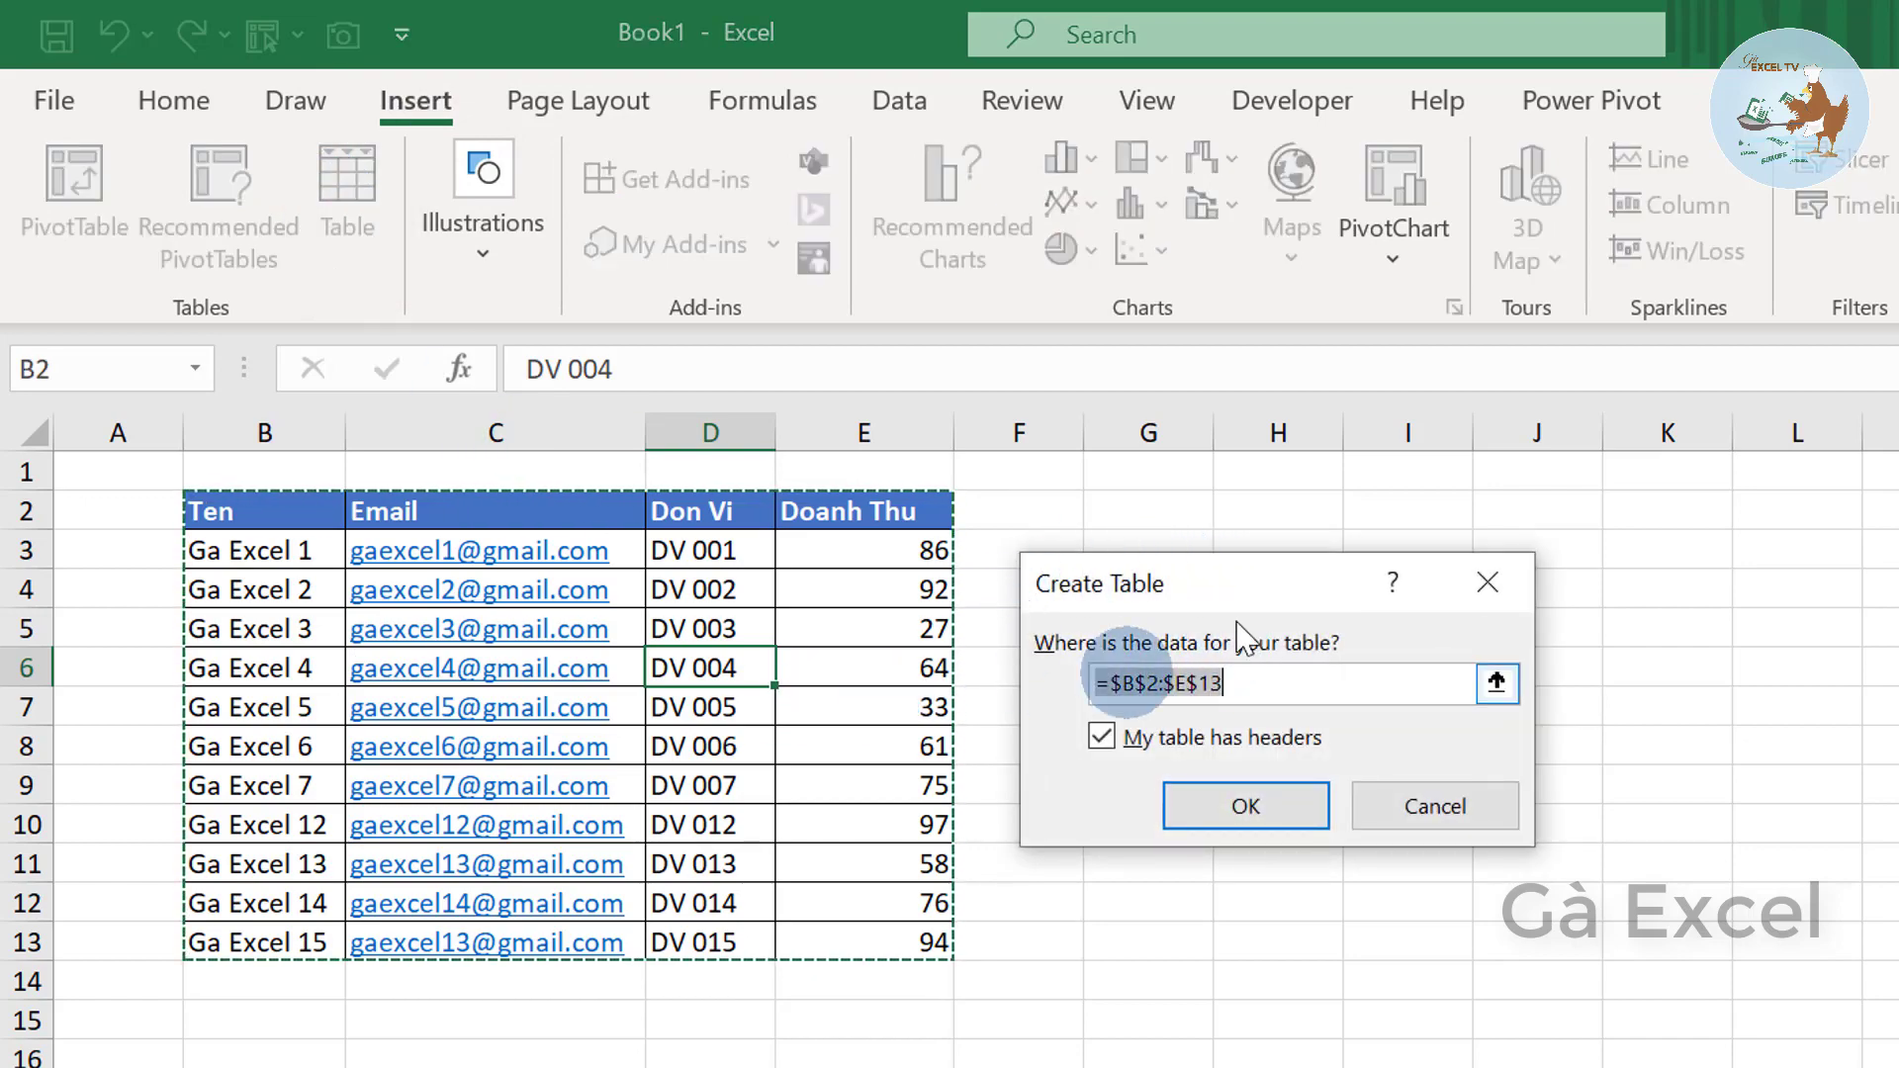
pyautogui.click(1234, 813)
pyautogui.write('GaEx')
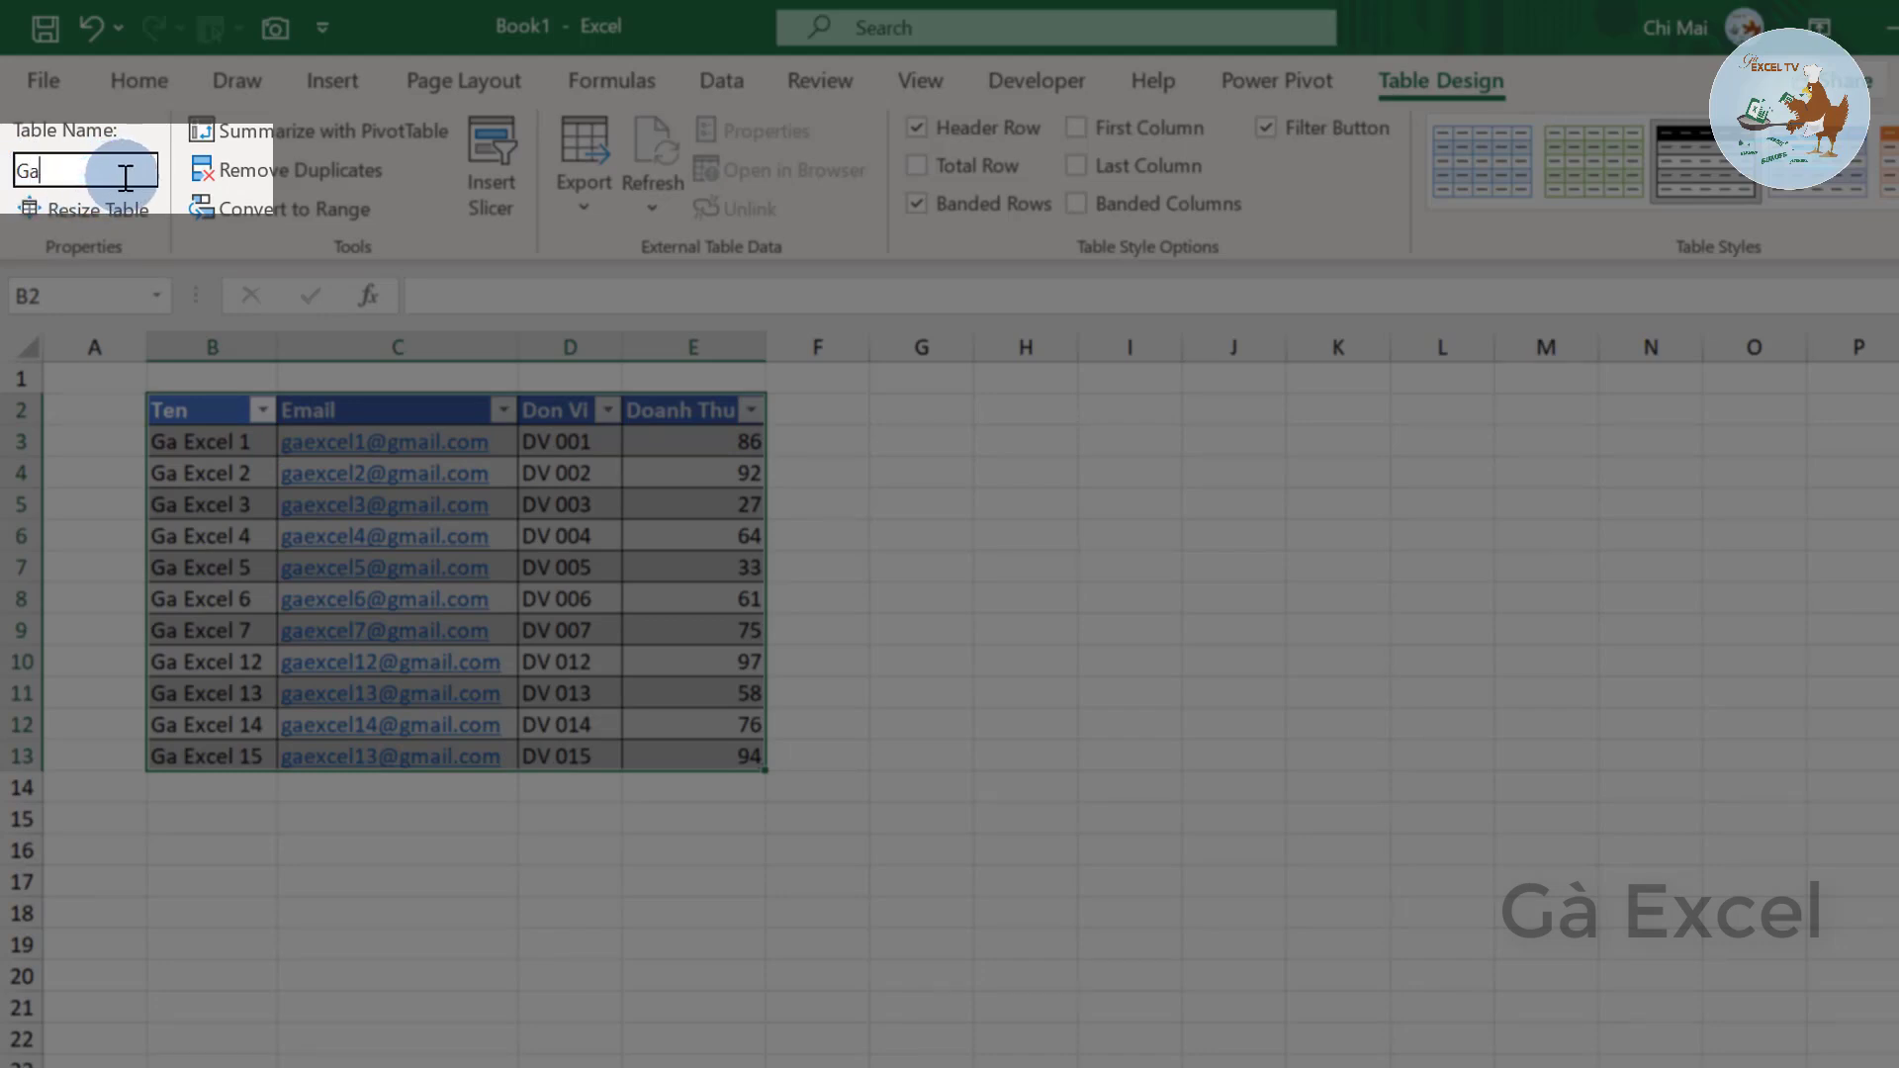
# Rename the table from Table5 to GaExcel.
pyautogui.write('cel')
pyautogui.press('Return')
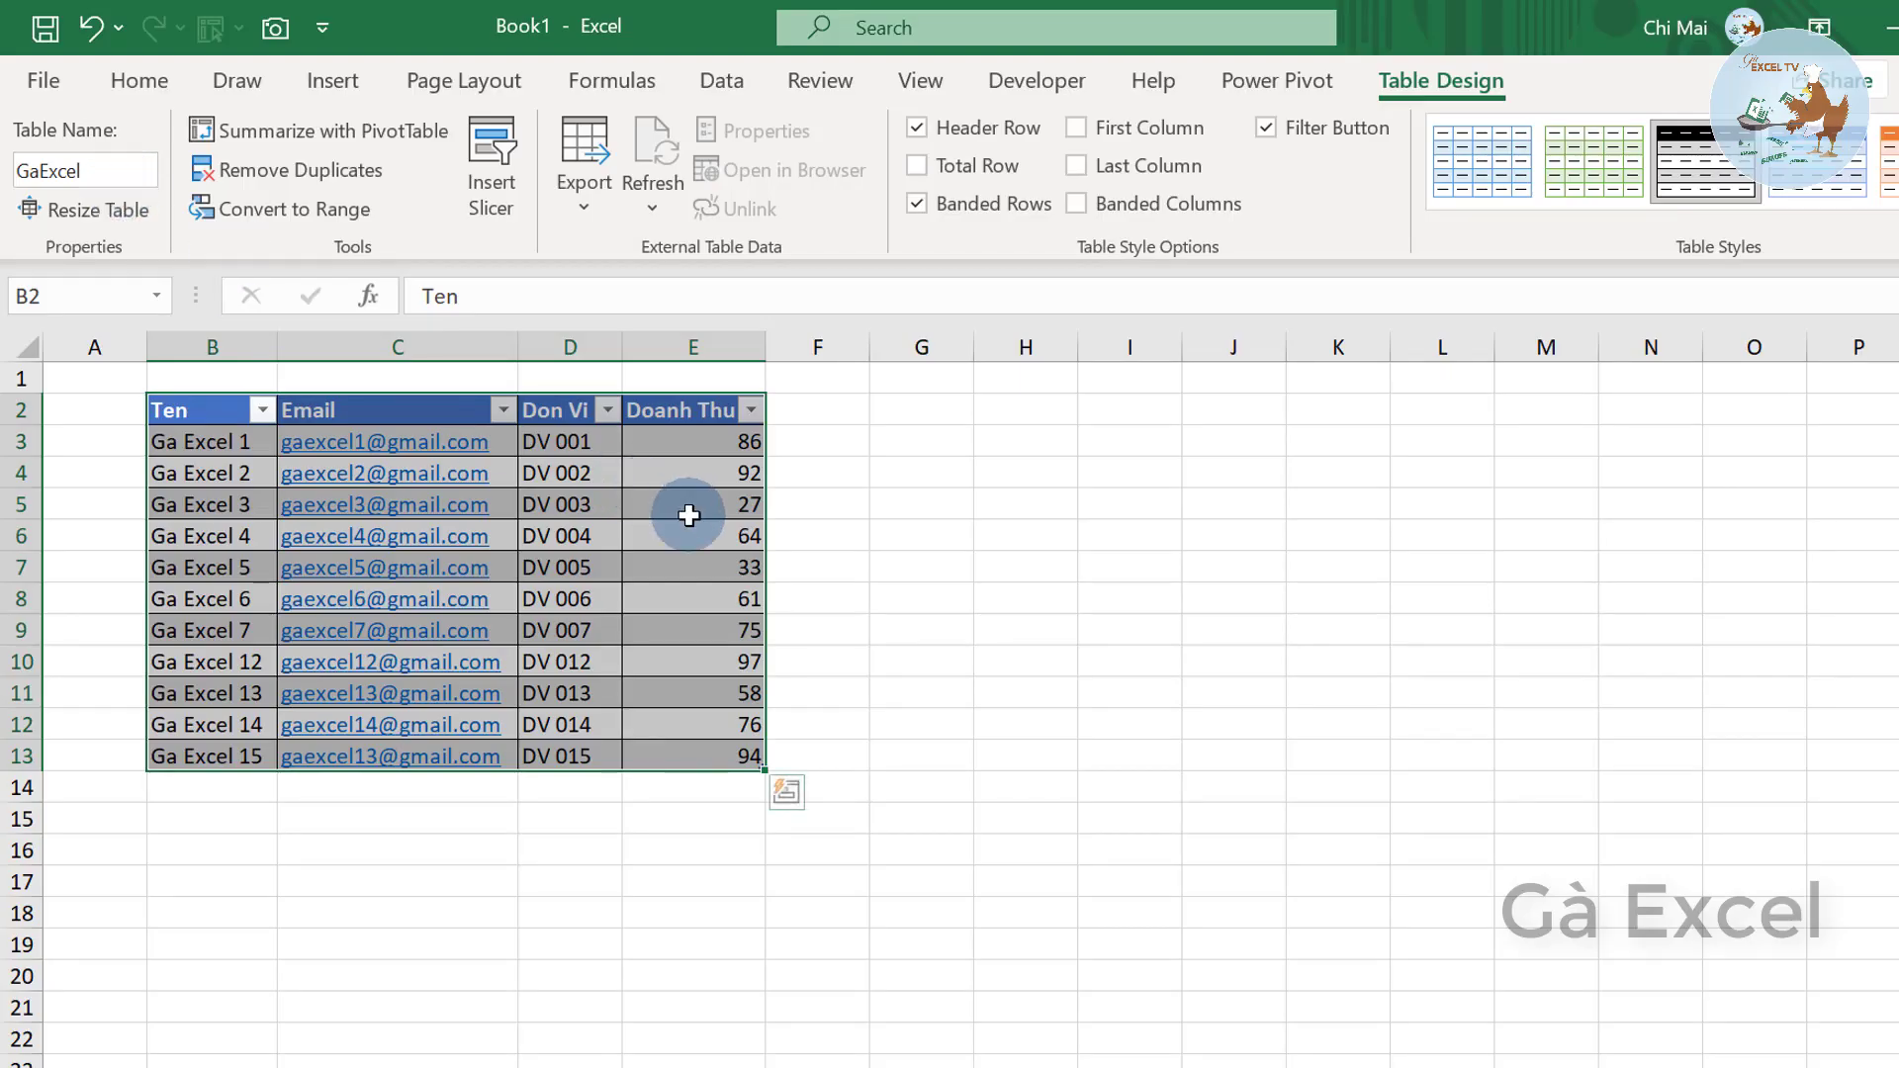
pyautogui.click(691, 506)
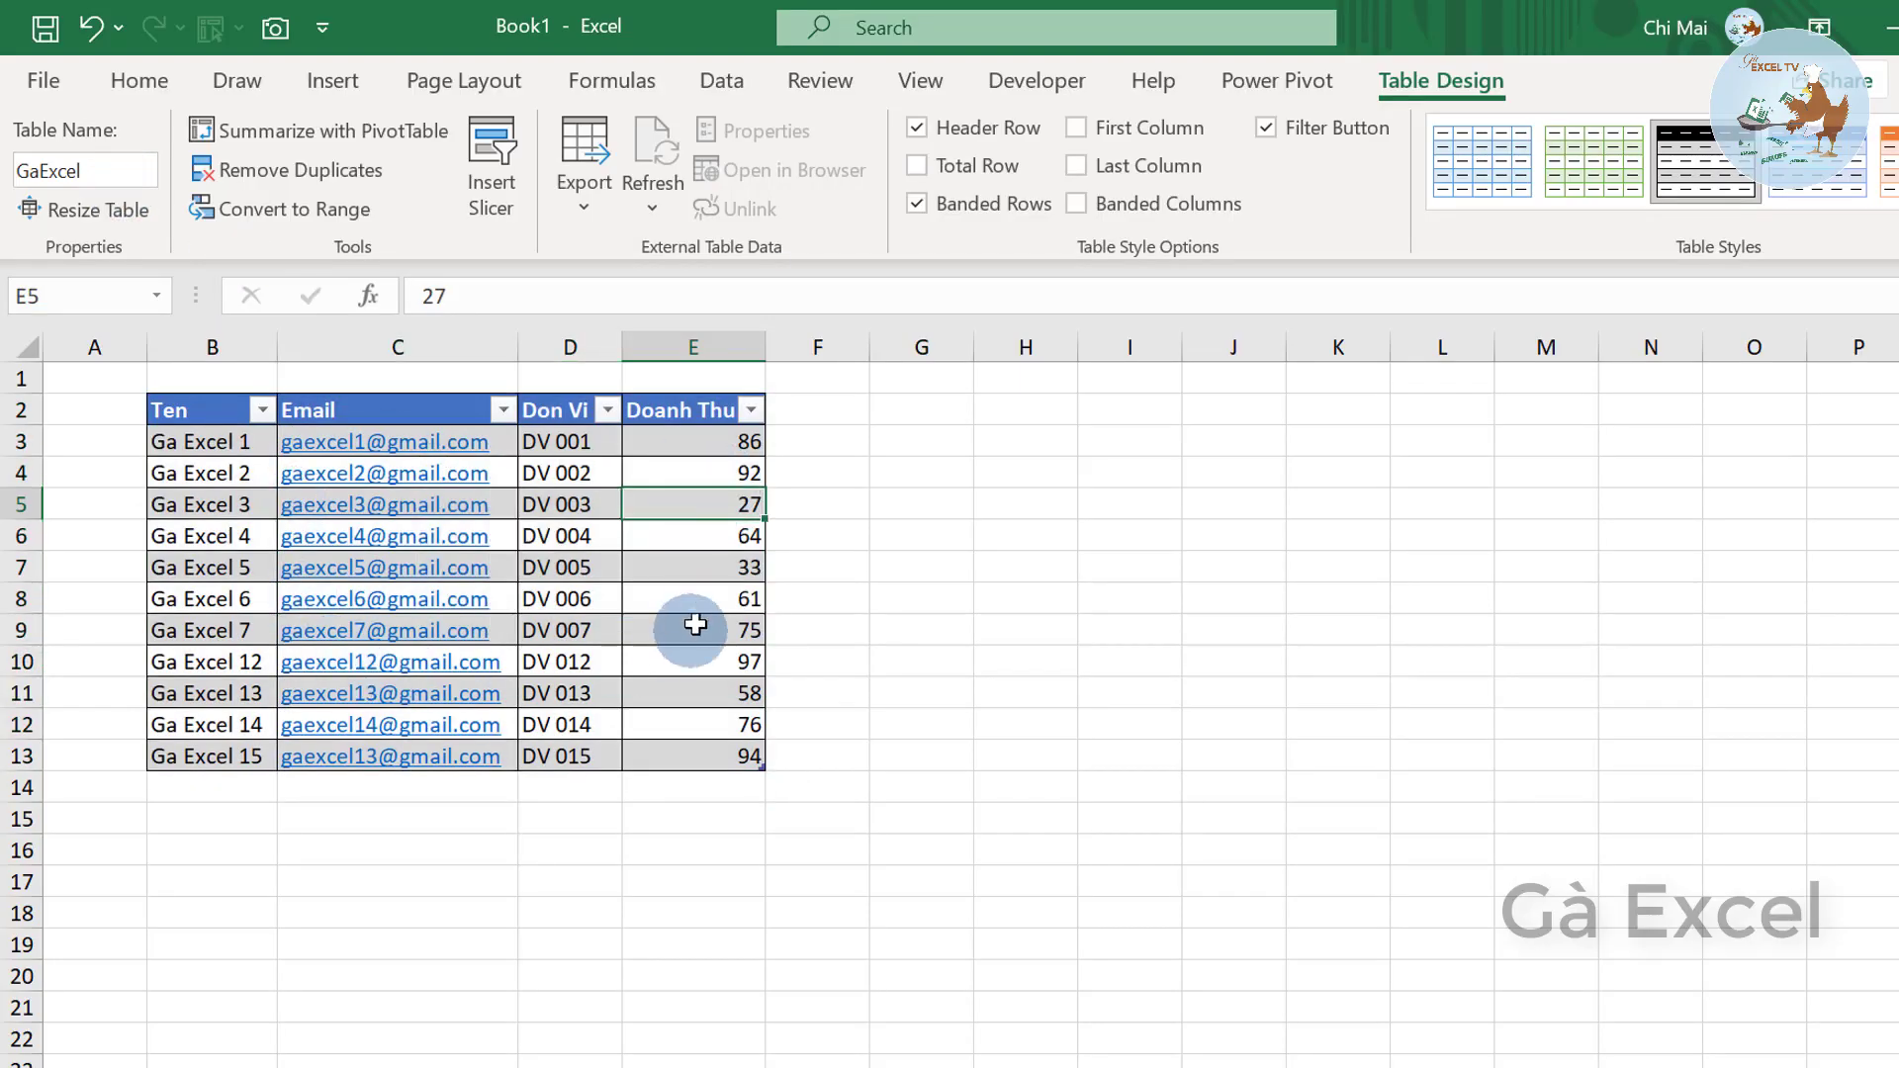
# Load the GaExcel table into Power Query and select all four columns, Ten through Doanh Thu.
pyautogui.click(721, 85)
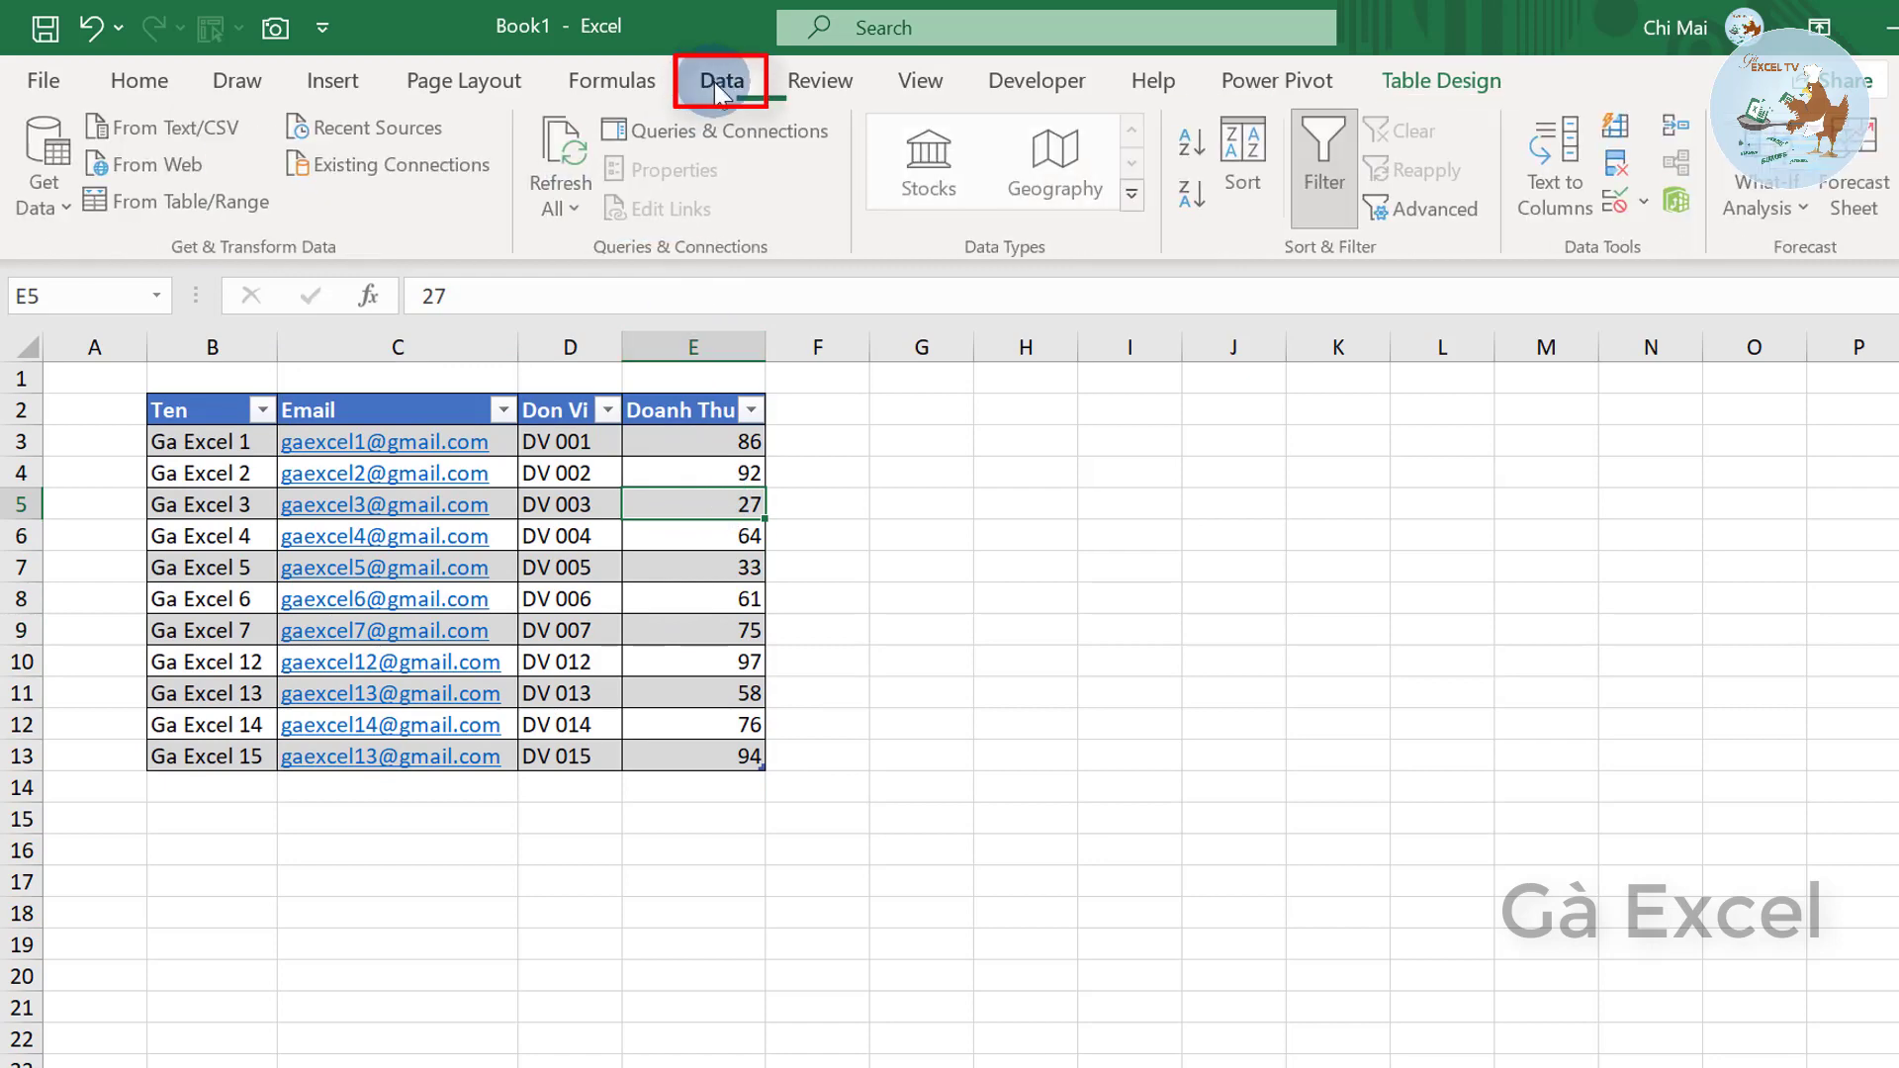
pyautogui.click(156, 203)
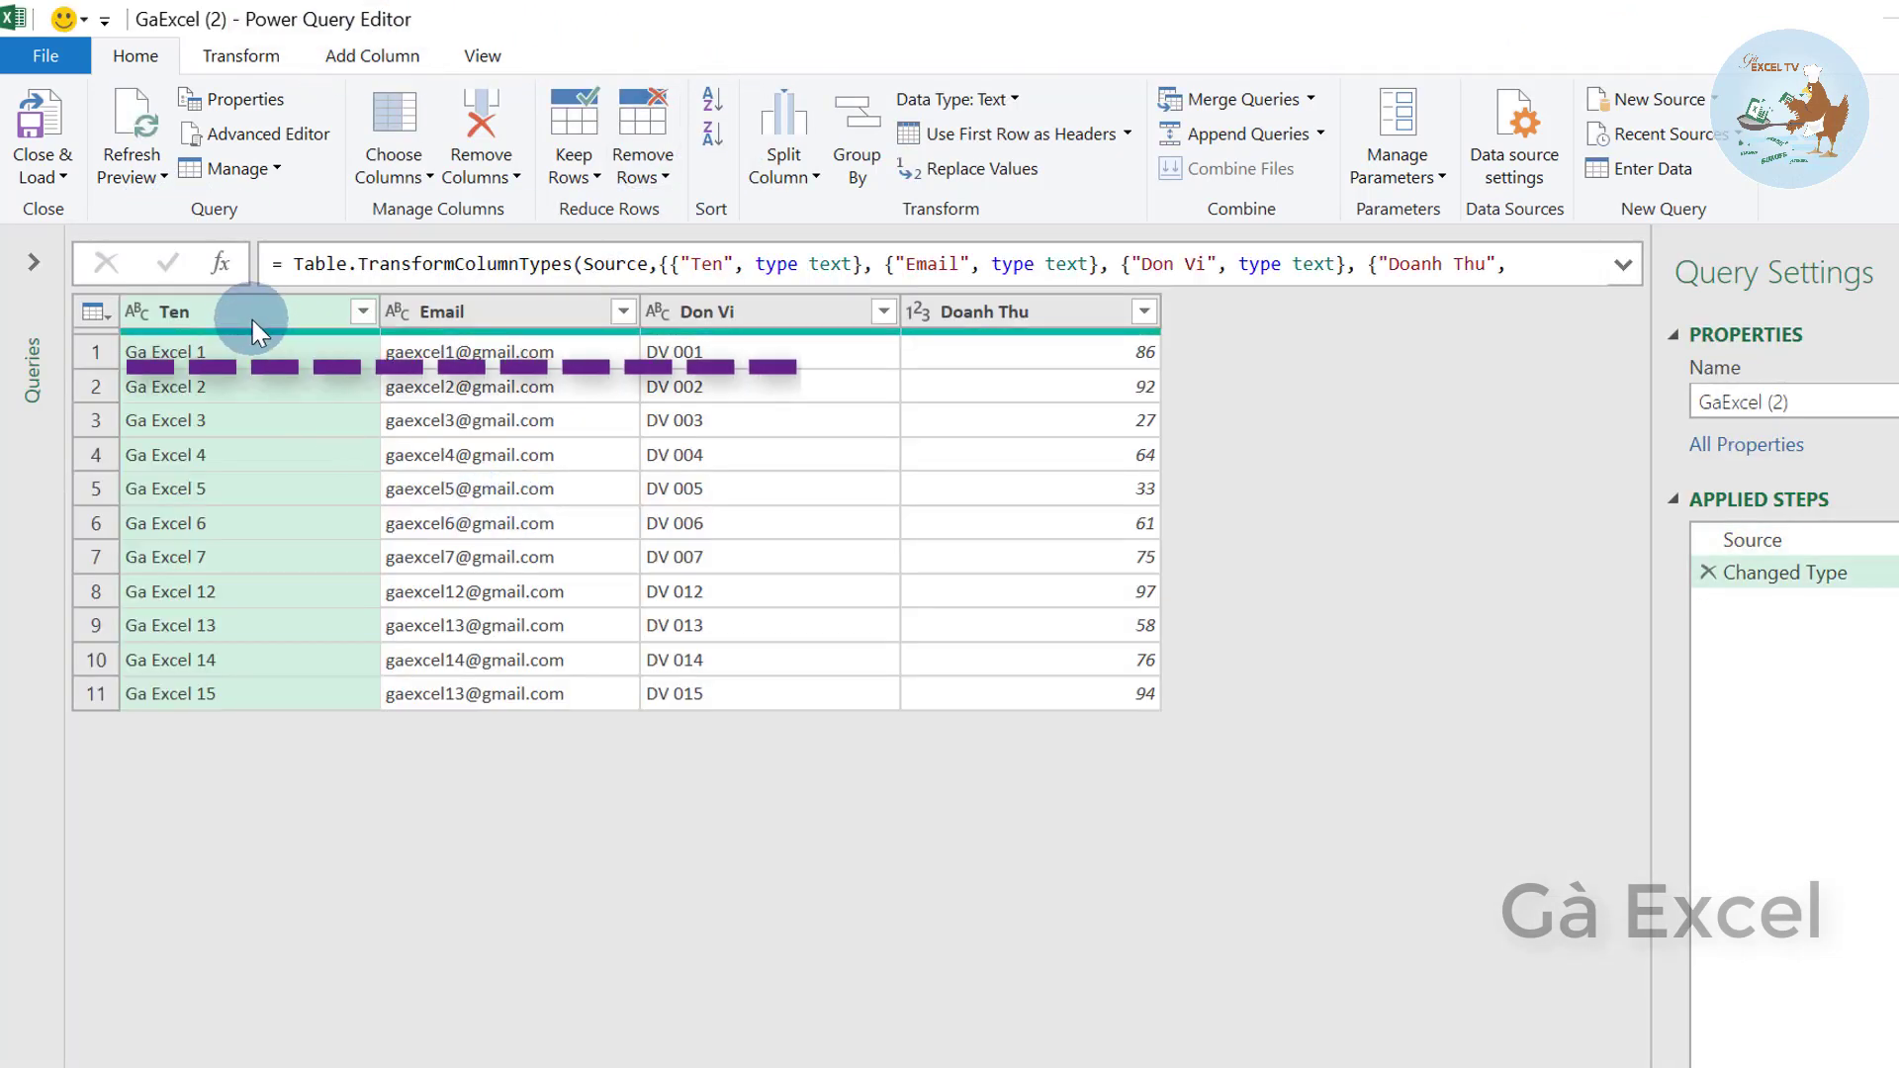
pyautogui.click(519, 315)
pyautogui.click(724, 307)
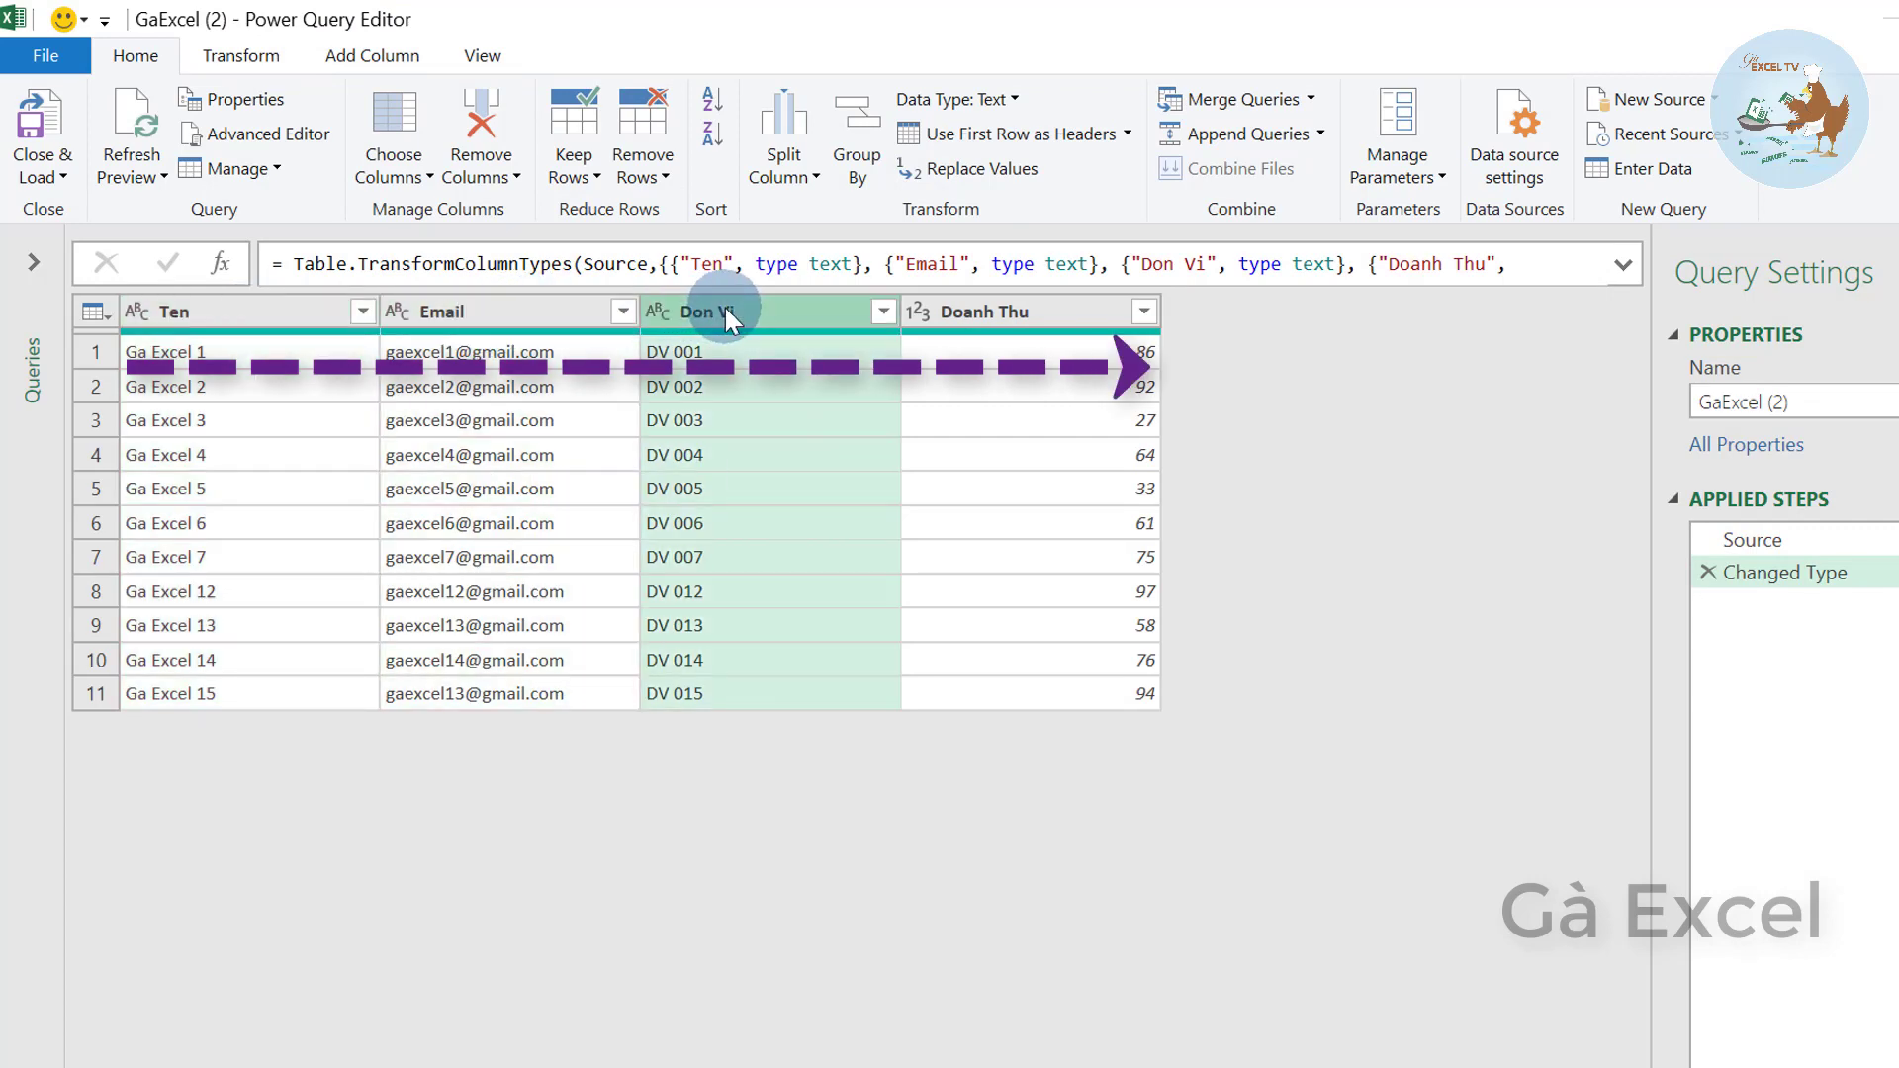
pyautogui.click(947, 321)
pyautogui.click(784, 314)
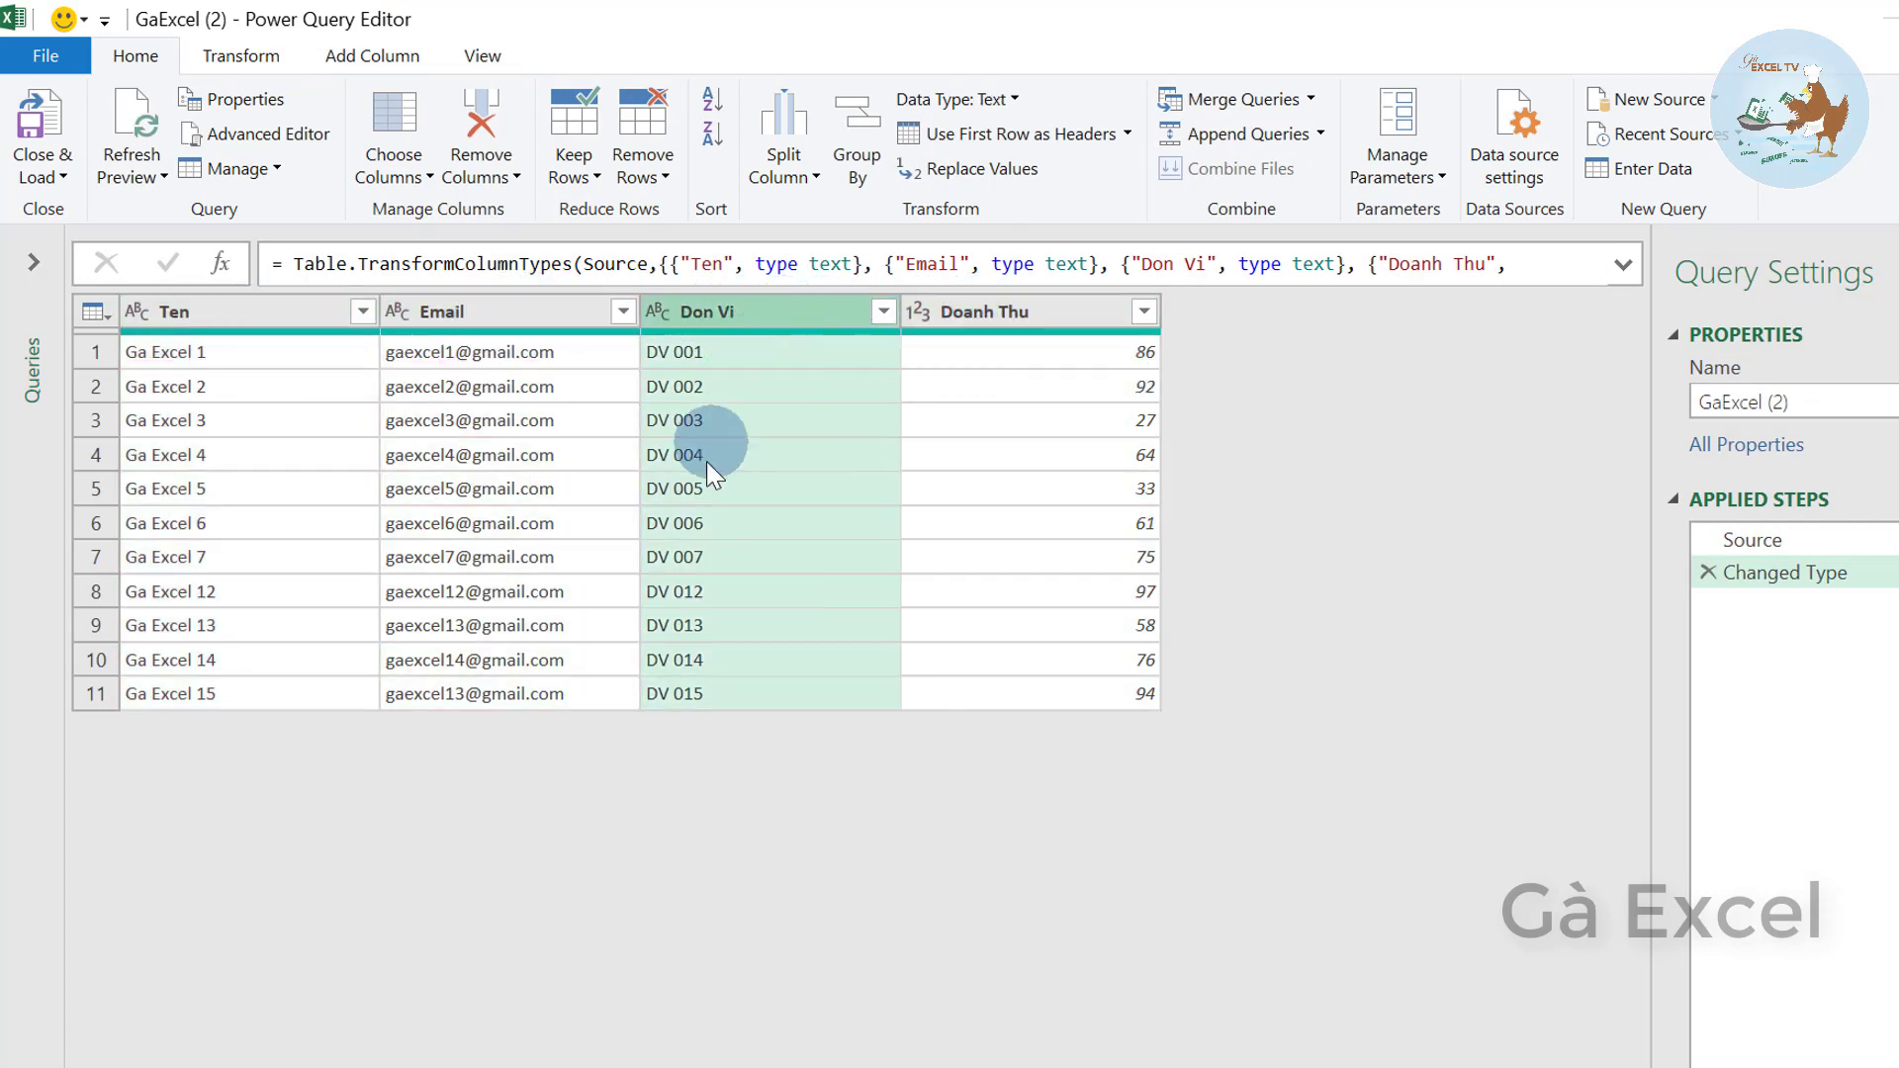
pyautogui.click(224, 315)
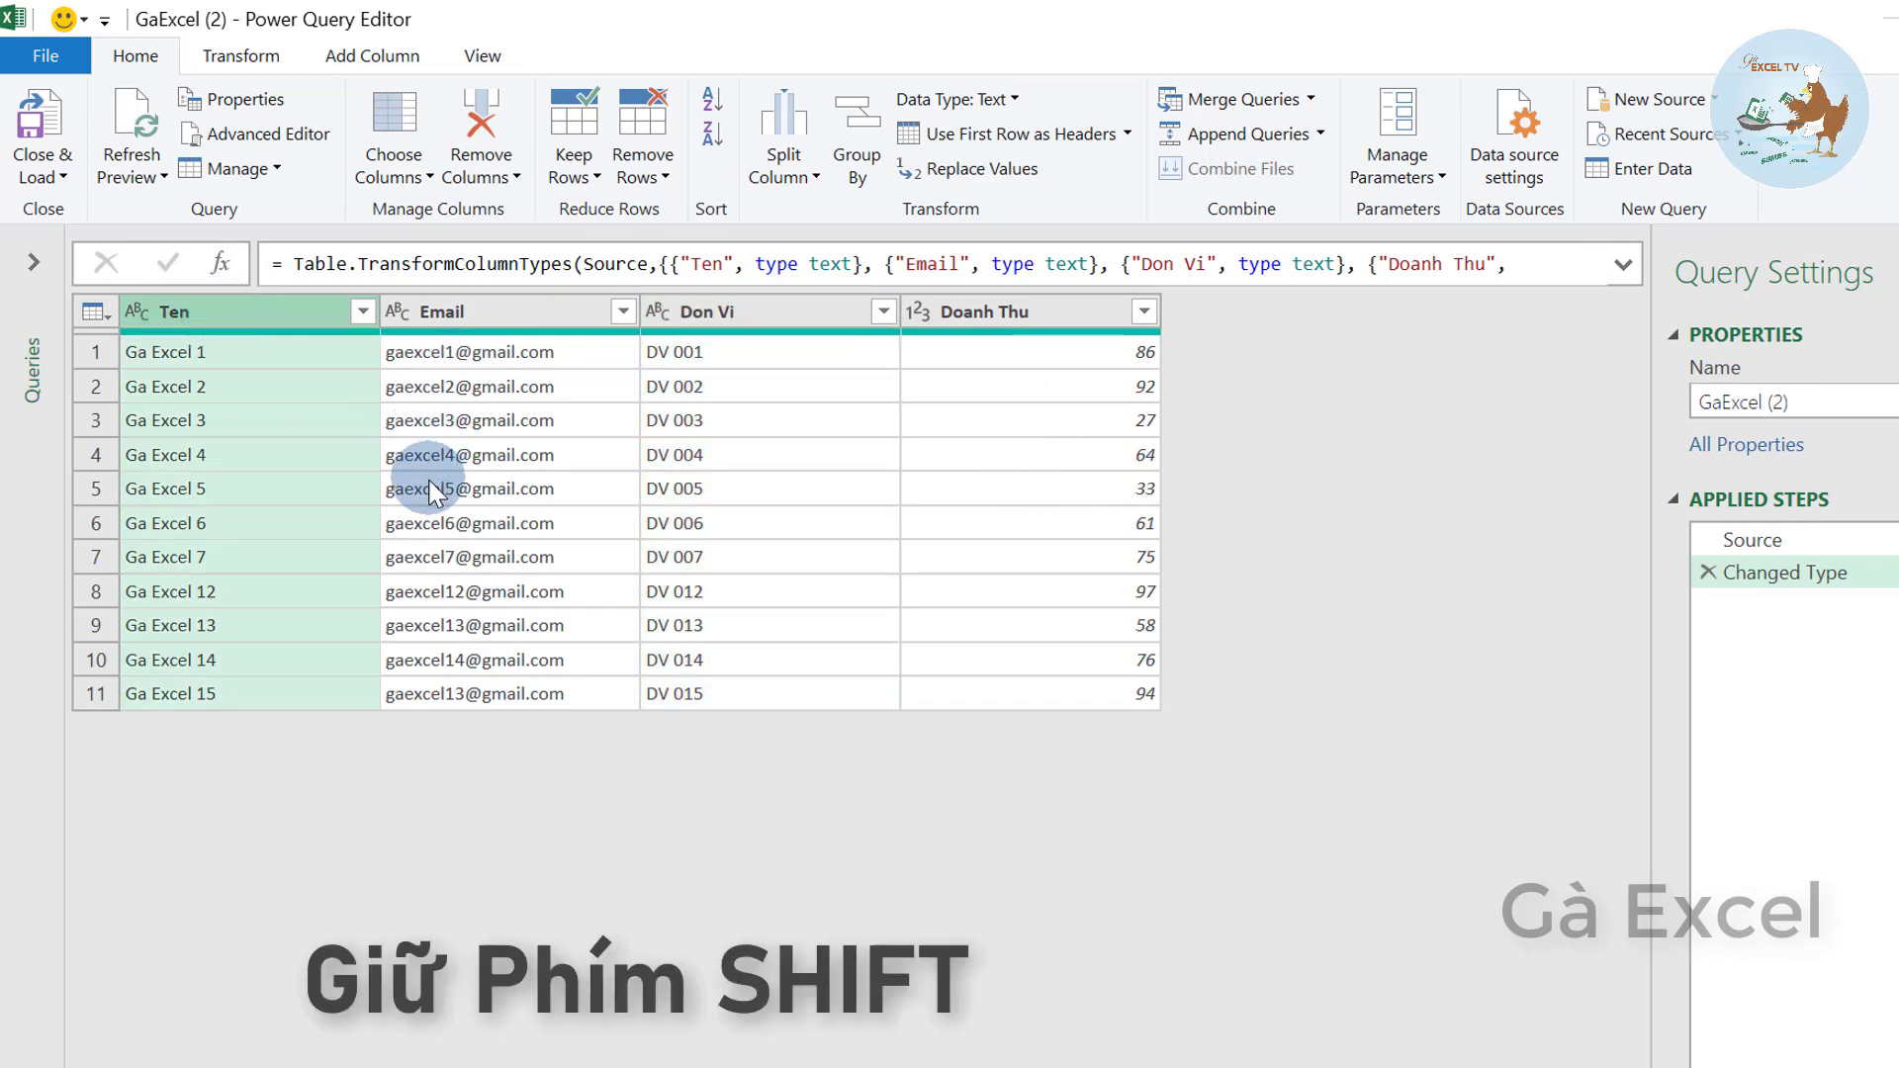
pyautogui.keyDown('shift'); pyautogui.click(1088, 313); pyautogui.keyUp('shift')
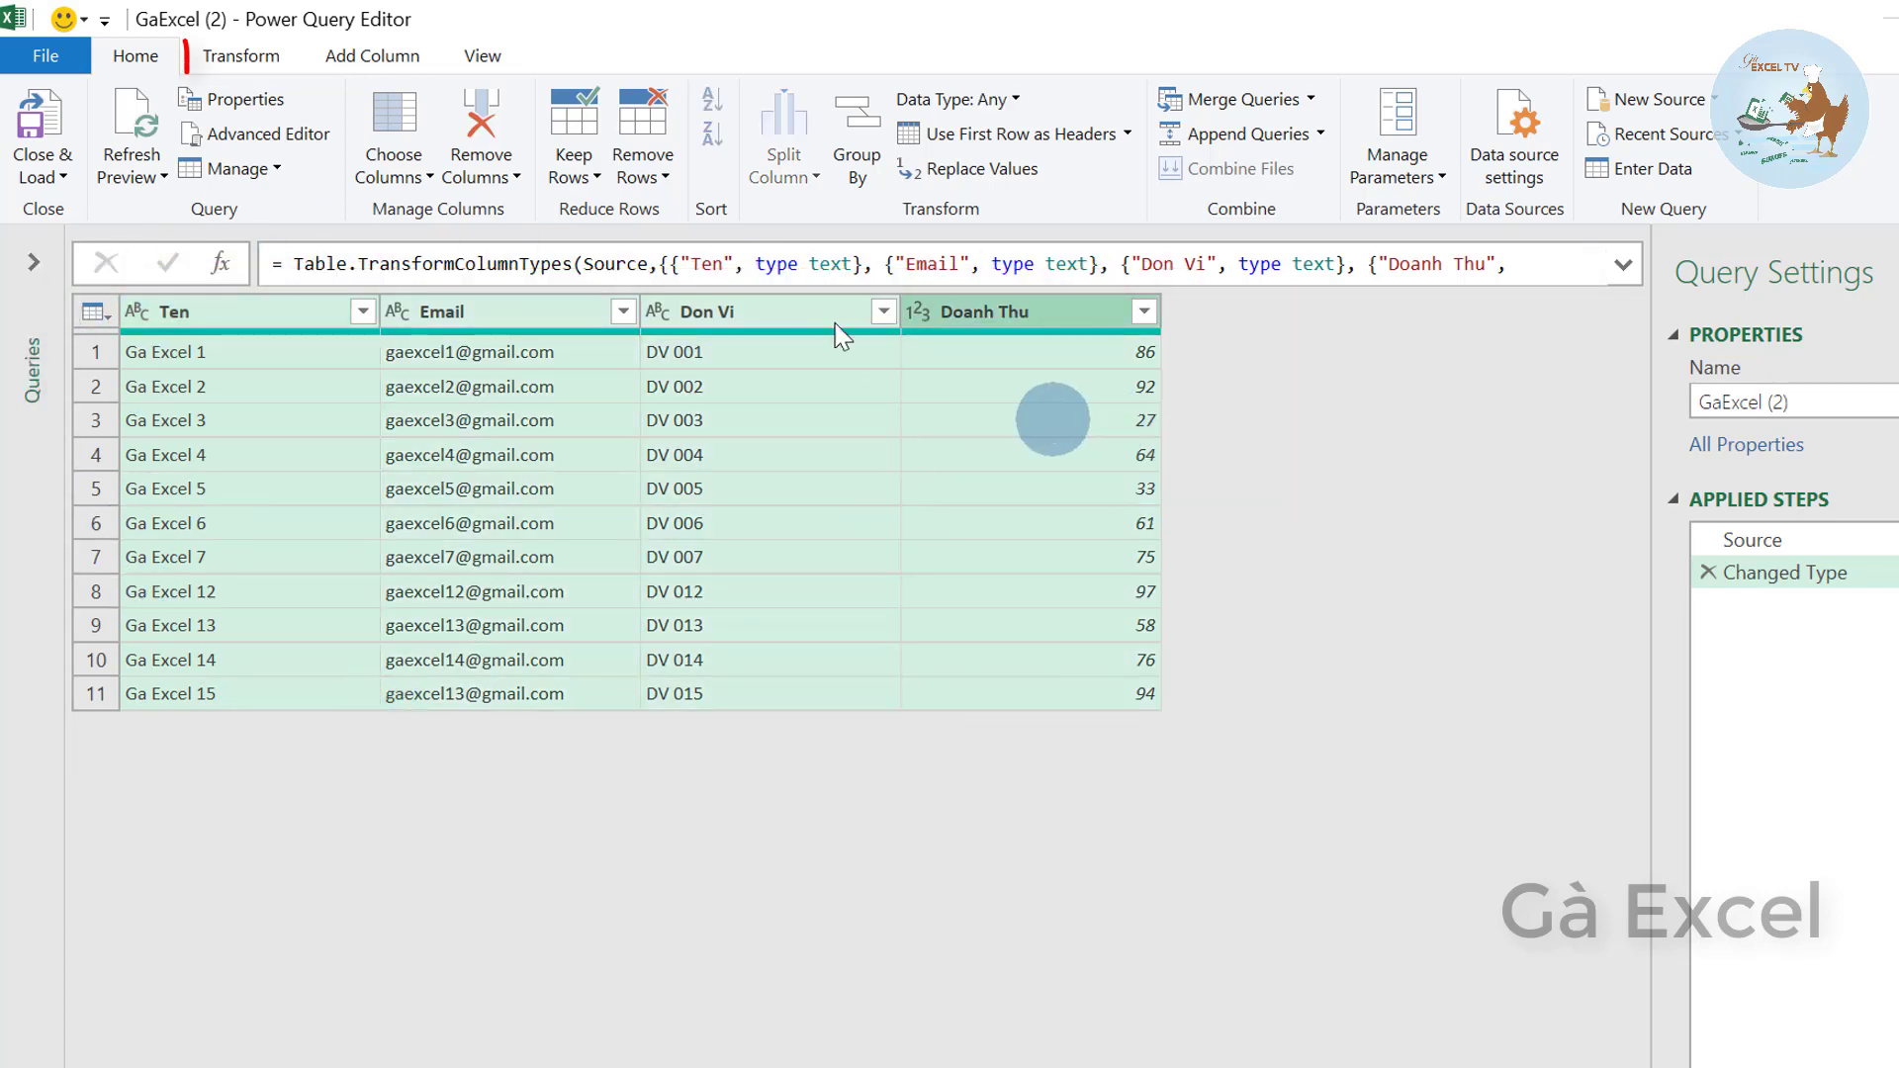
# Start an advanced data type from the selected columns, removing Email from it.
pyautogui.click(255, 67)
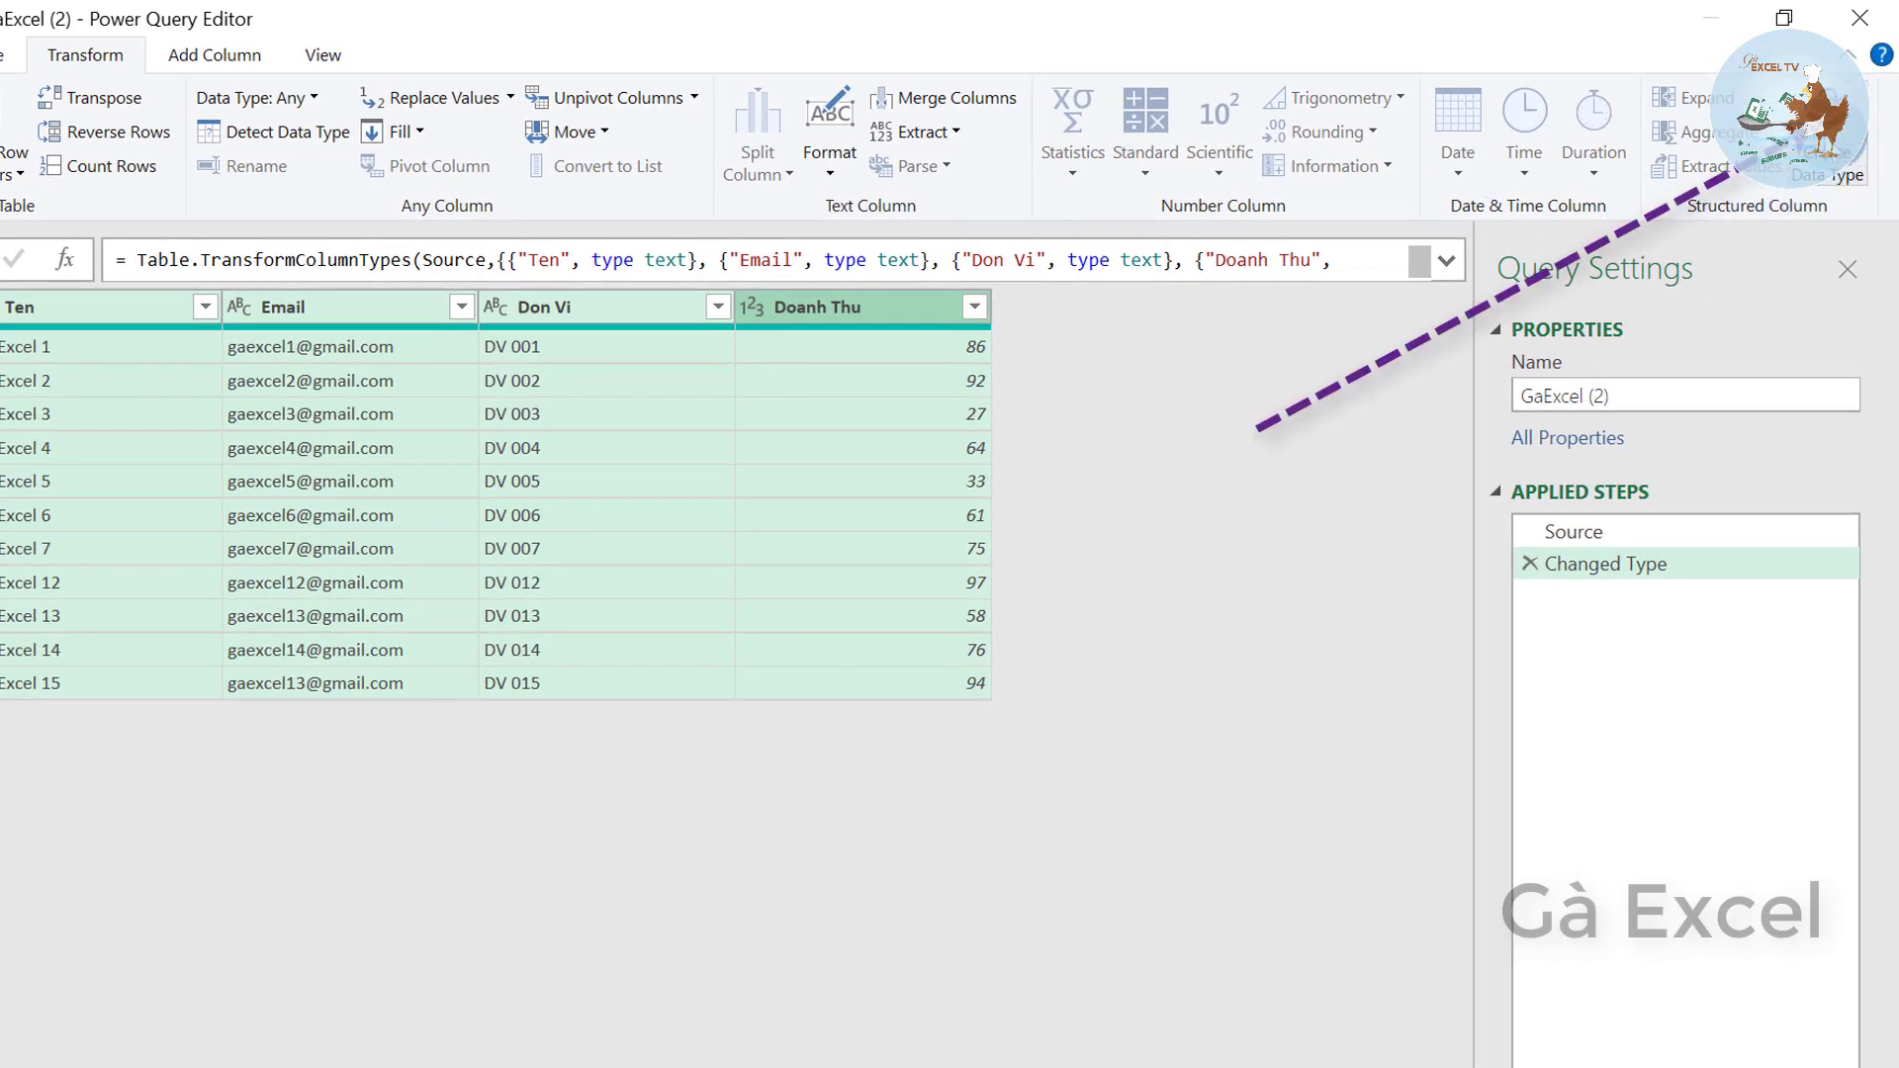
pyautogui.click(1845, 171)
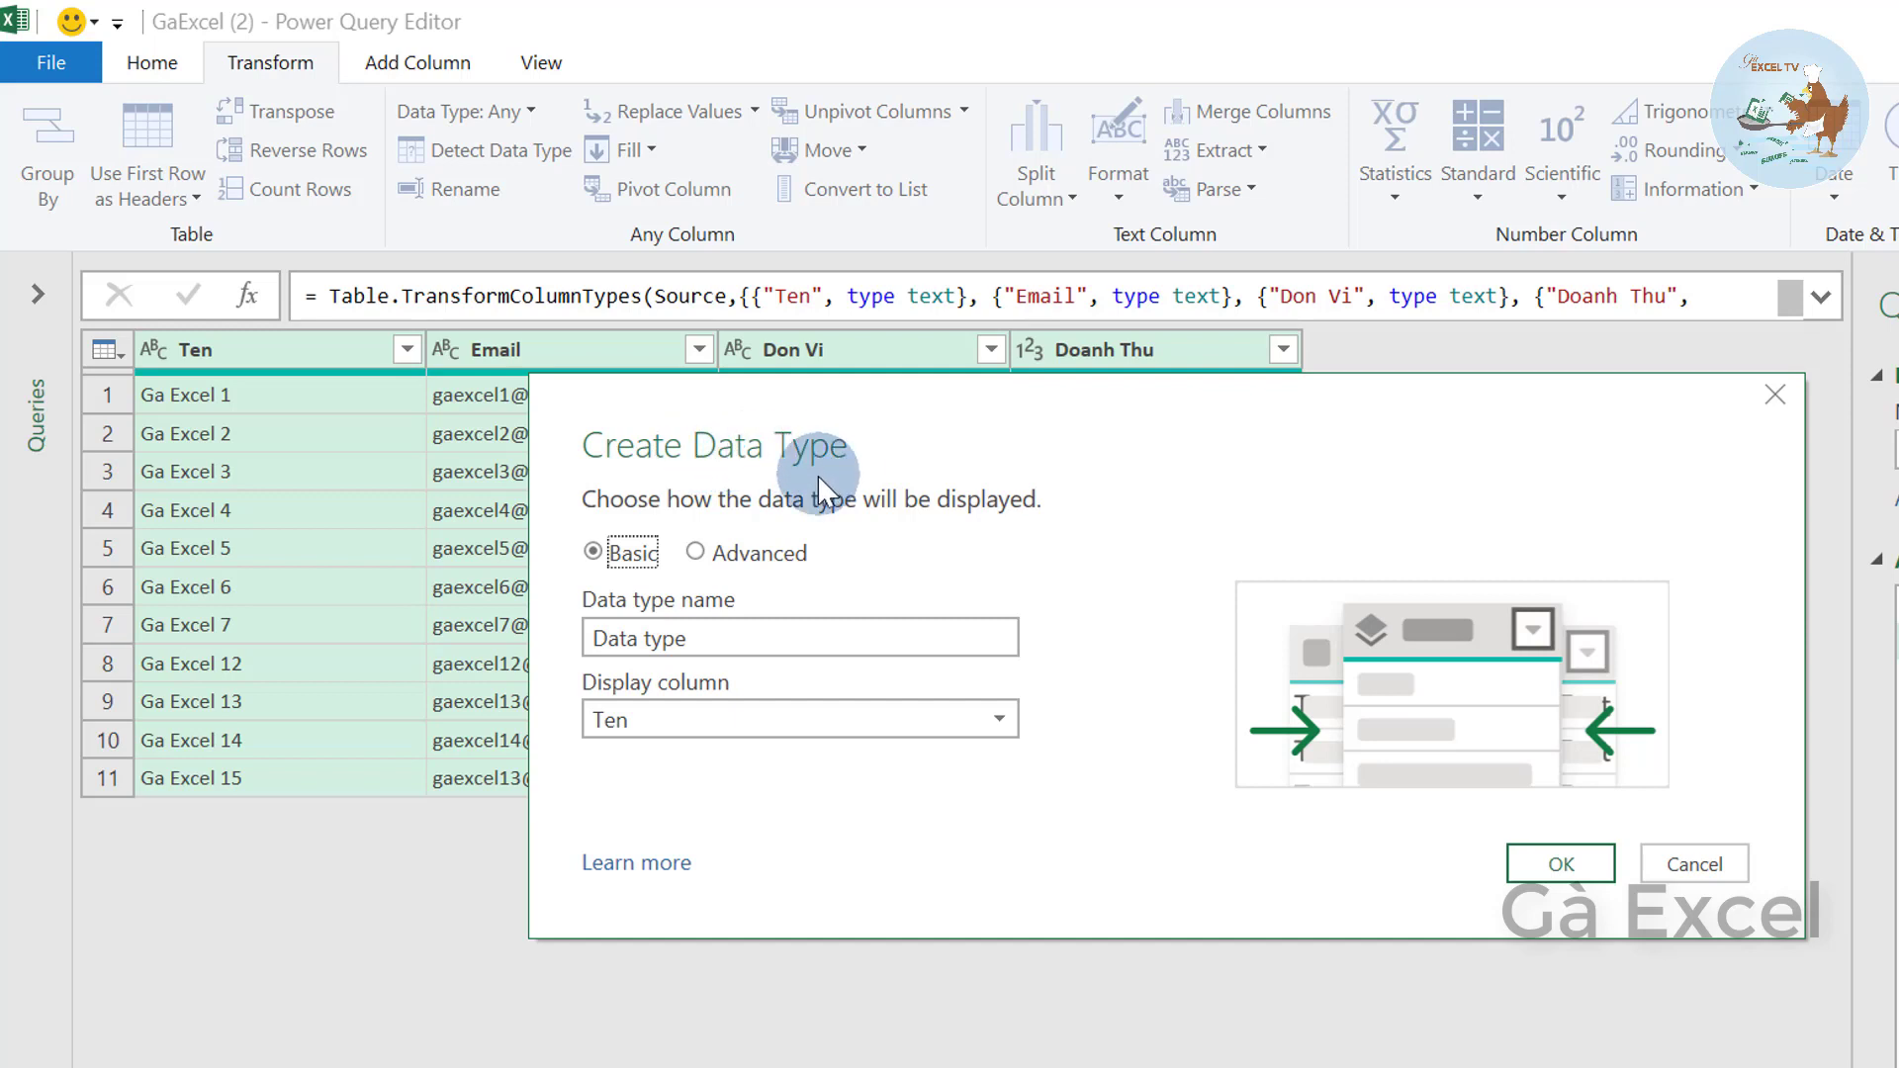
pyautogui.moveTo(747, 514); pyautogui.dragTo(752, 579)
pyautogui.click(750, 554)
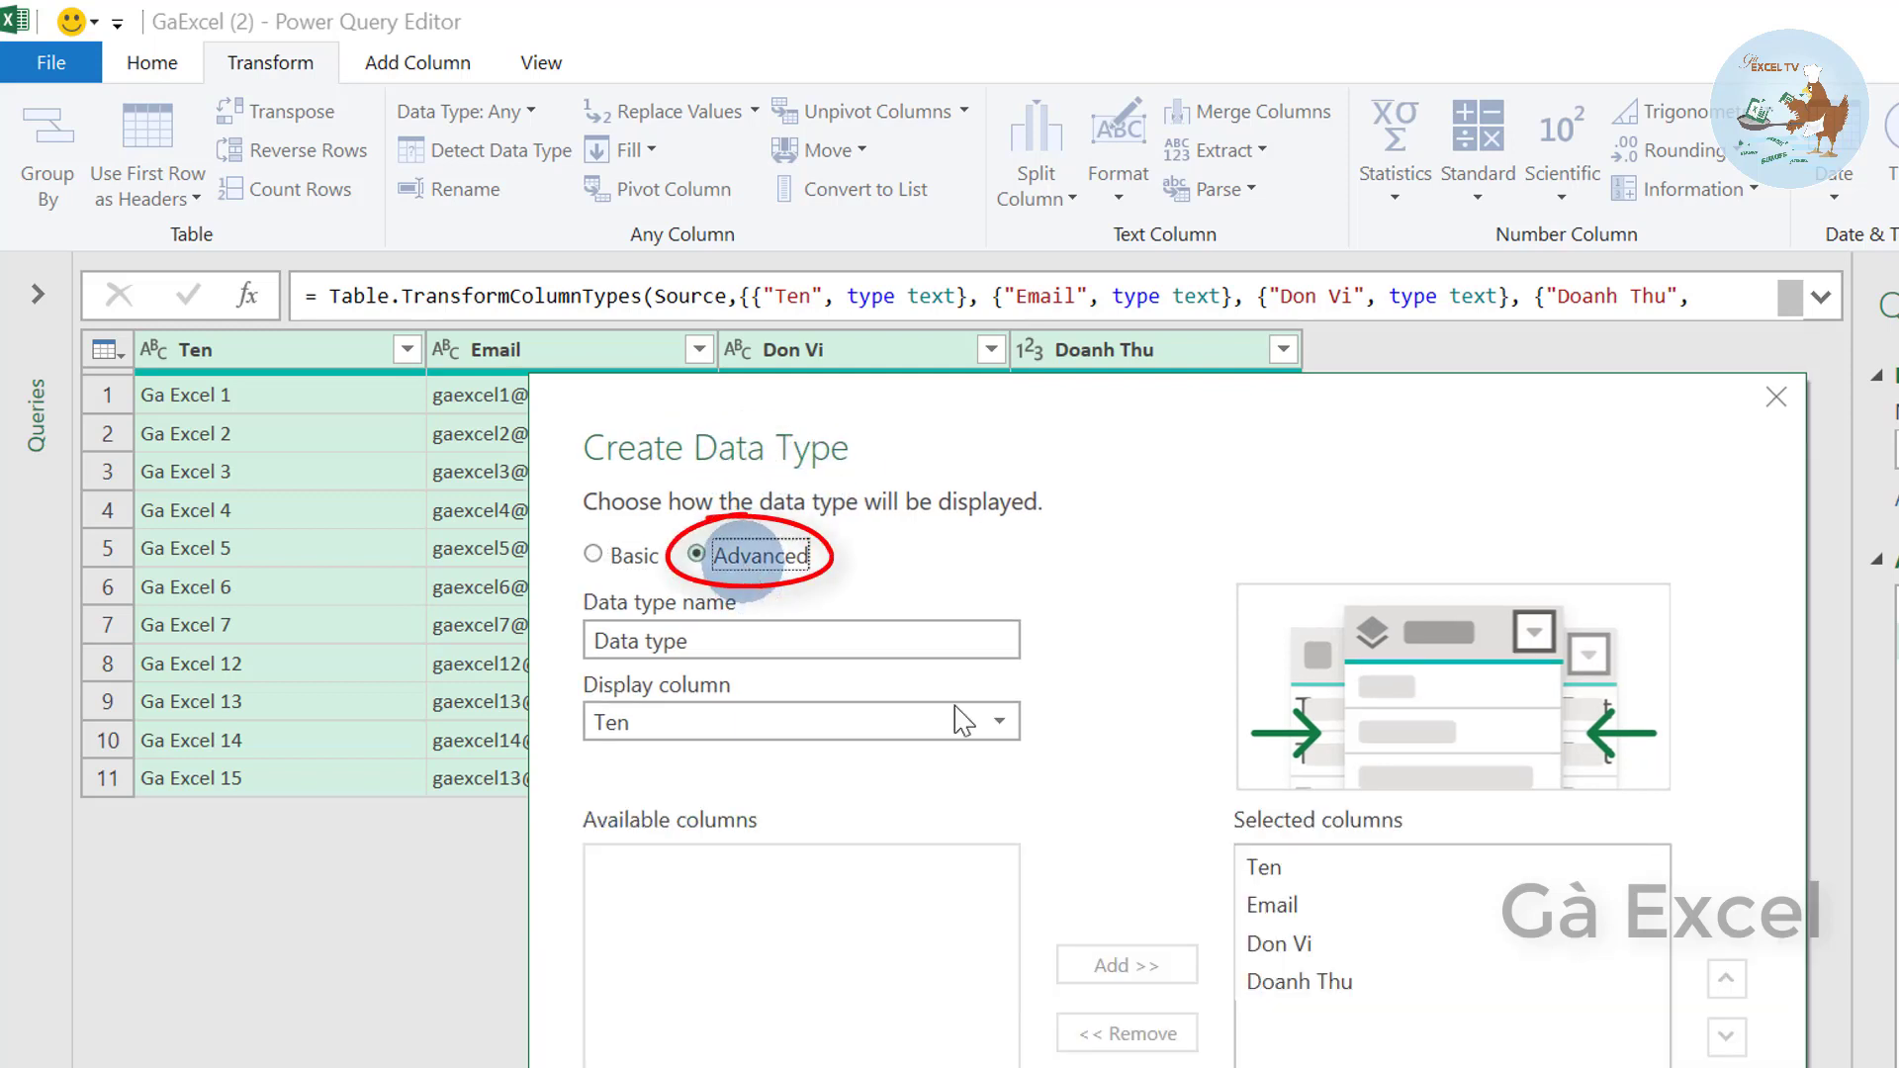
pyautogui.click(1323, 872)
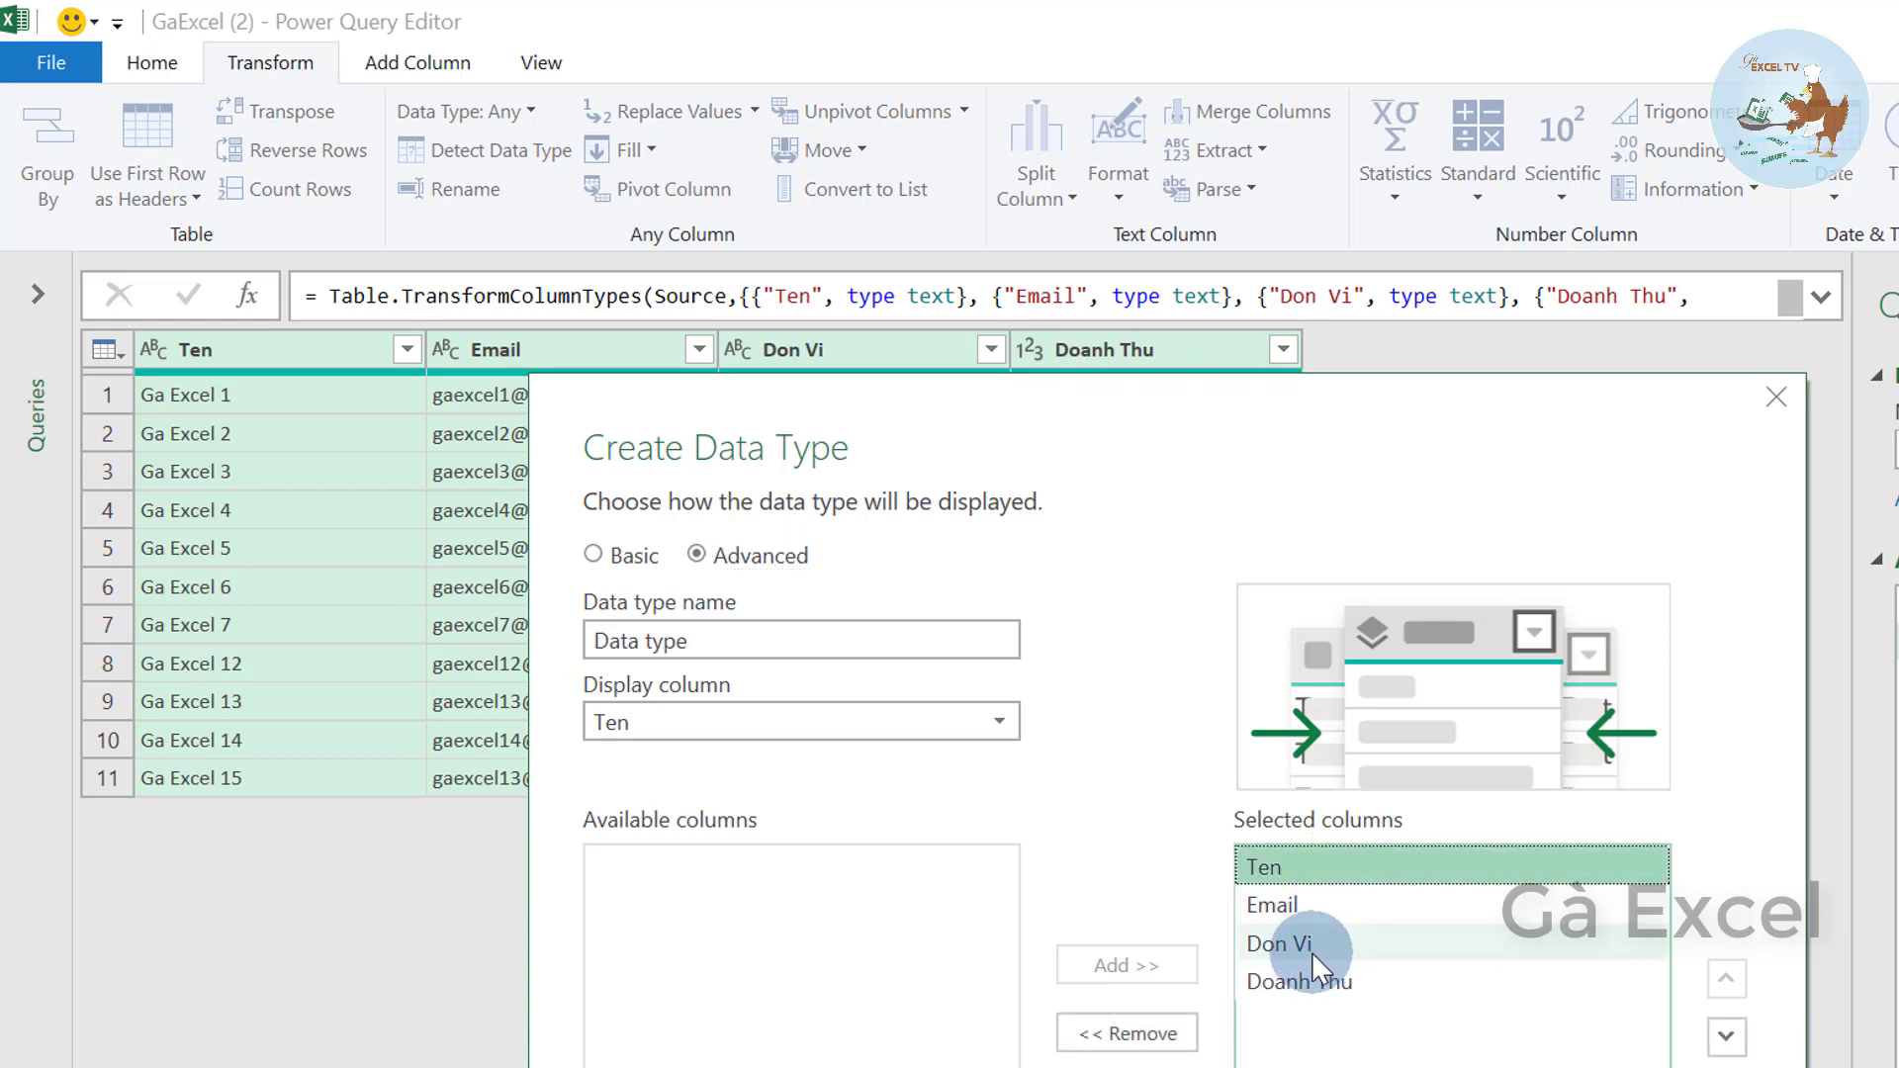
pyautogui.click(1317, 981)
pyautogui.click(1305, 905)
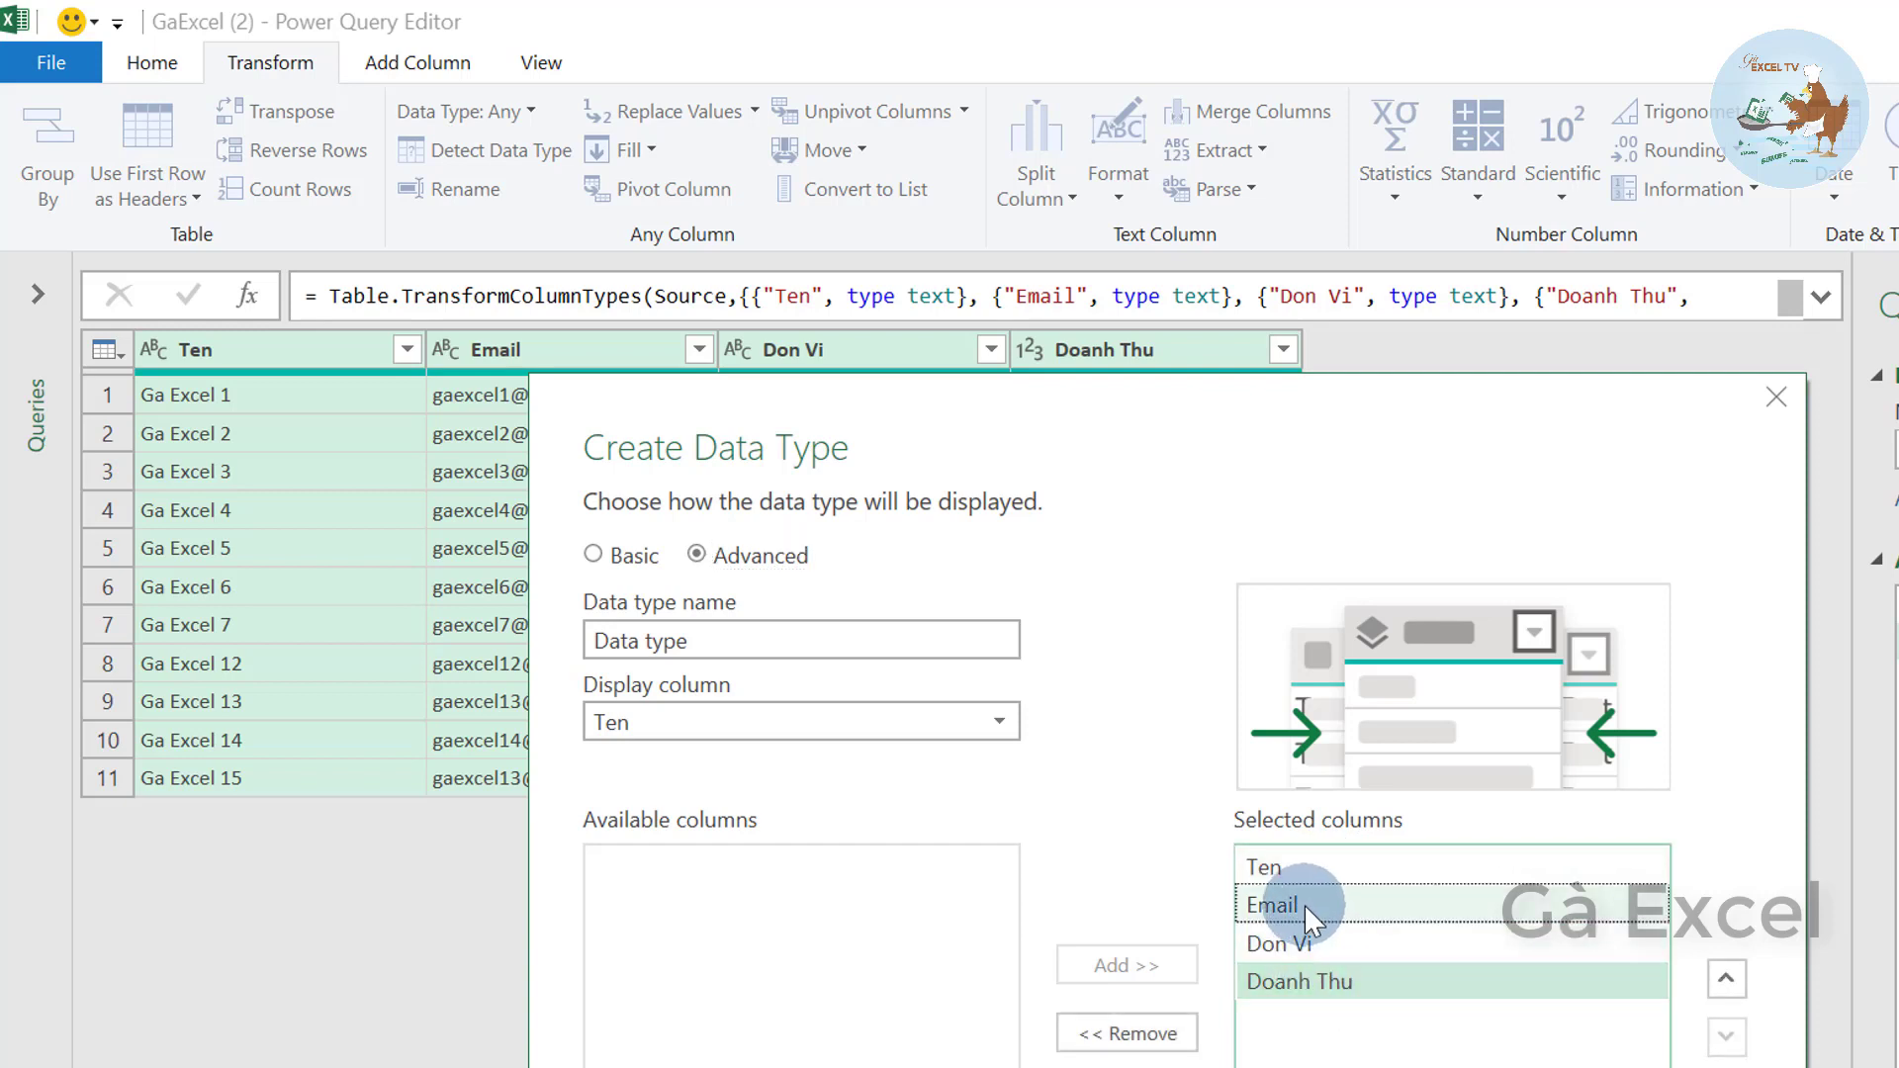
pyautogui.click(1129, 1034)
pyautogui.click(792, 964)
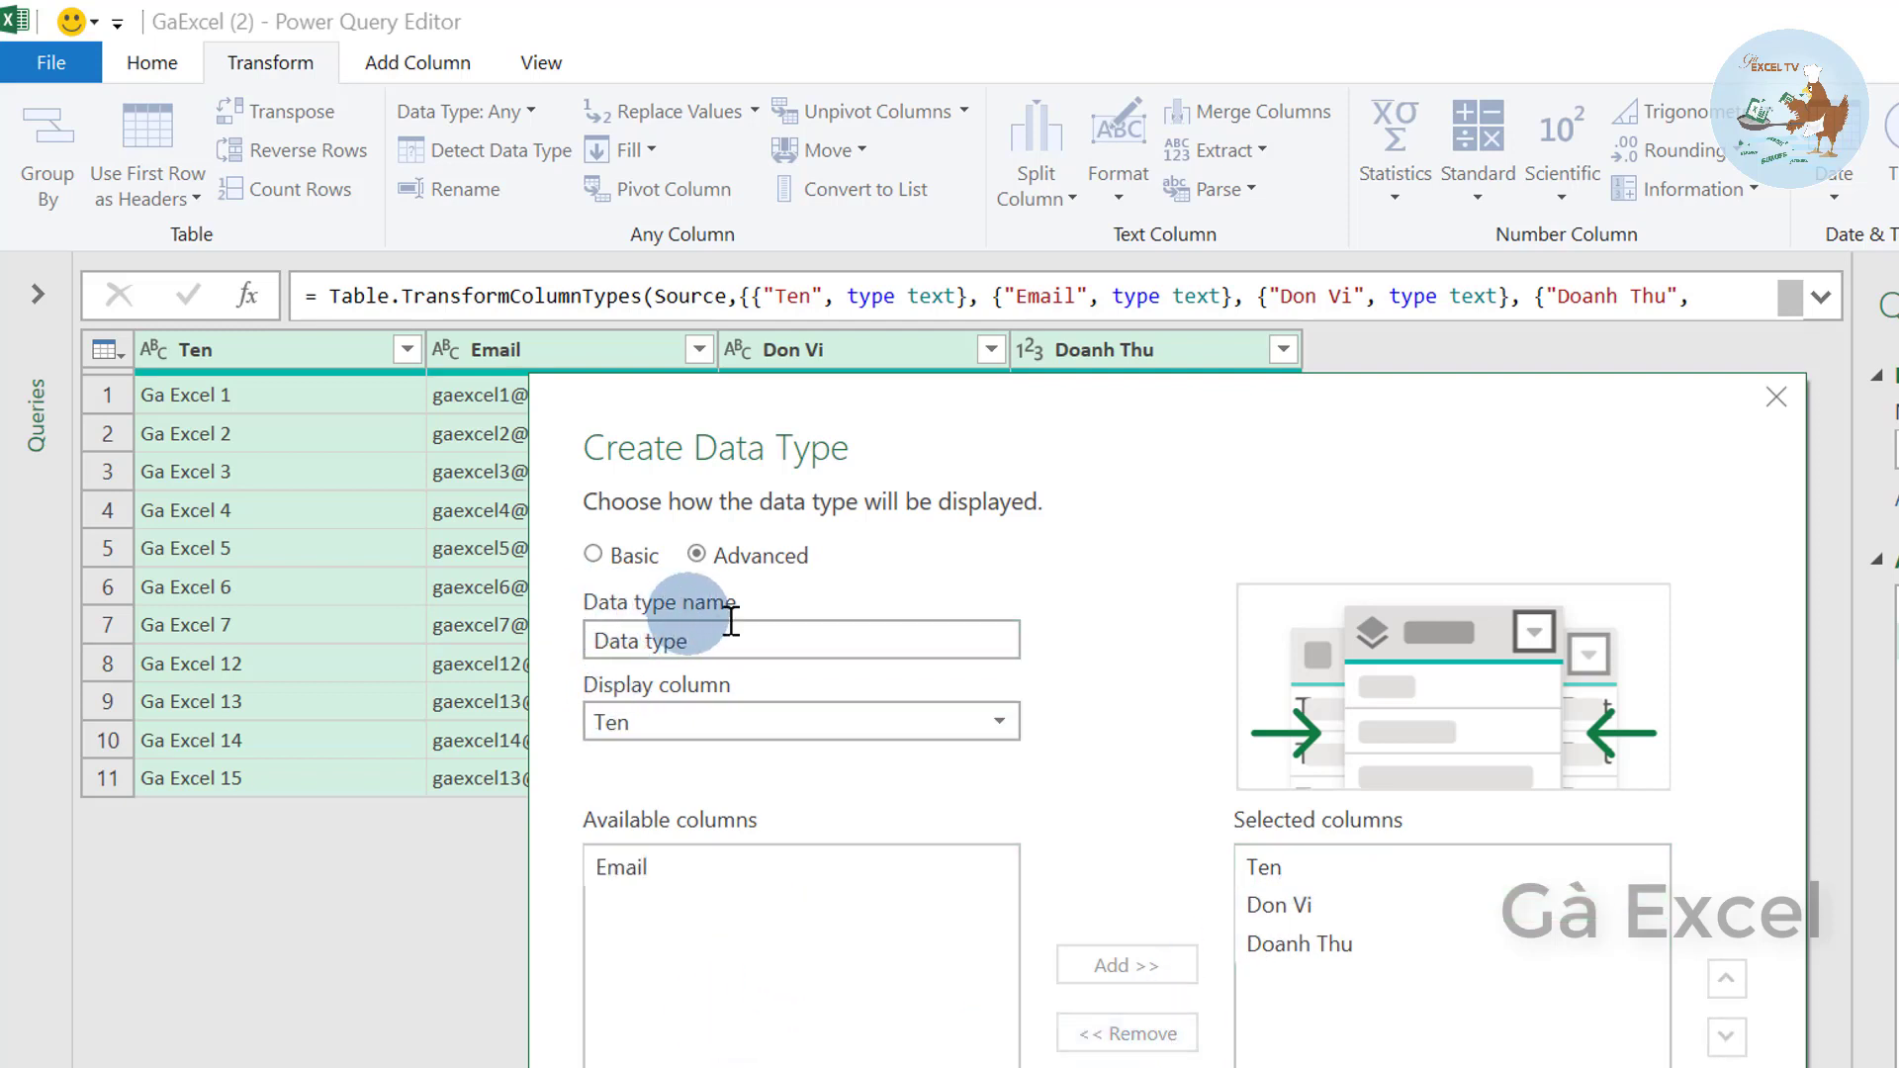
# Name the data type Nhan Su, keep Ten as the display column, and confirm.
pyautogui.moveTo(692, 640); pyautogui.dragTo(458, 633)
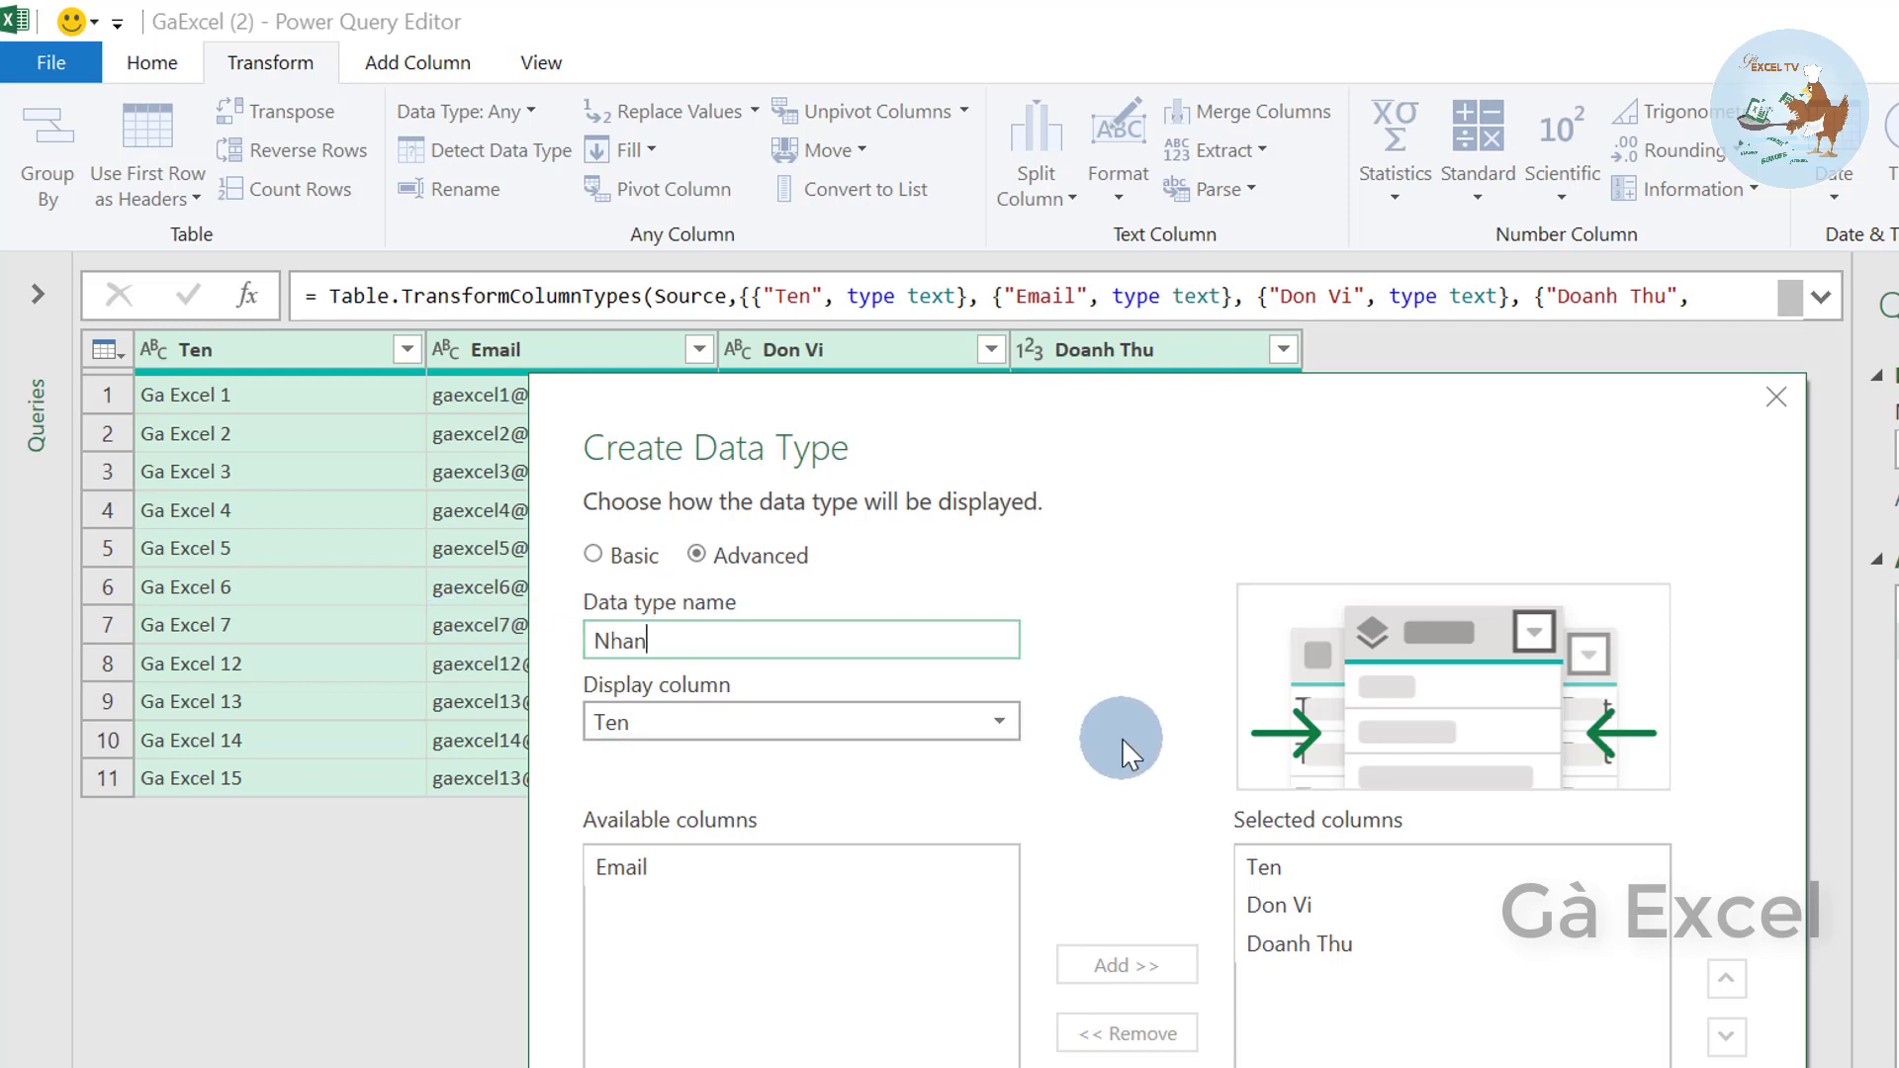
pyautogui.write('u')
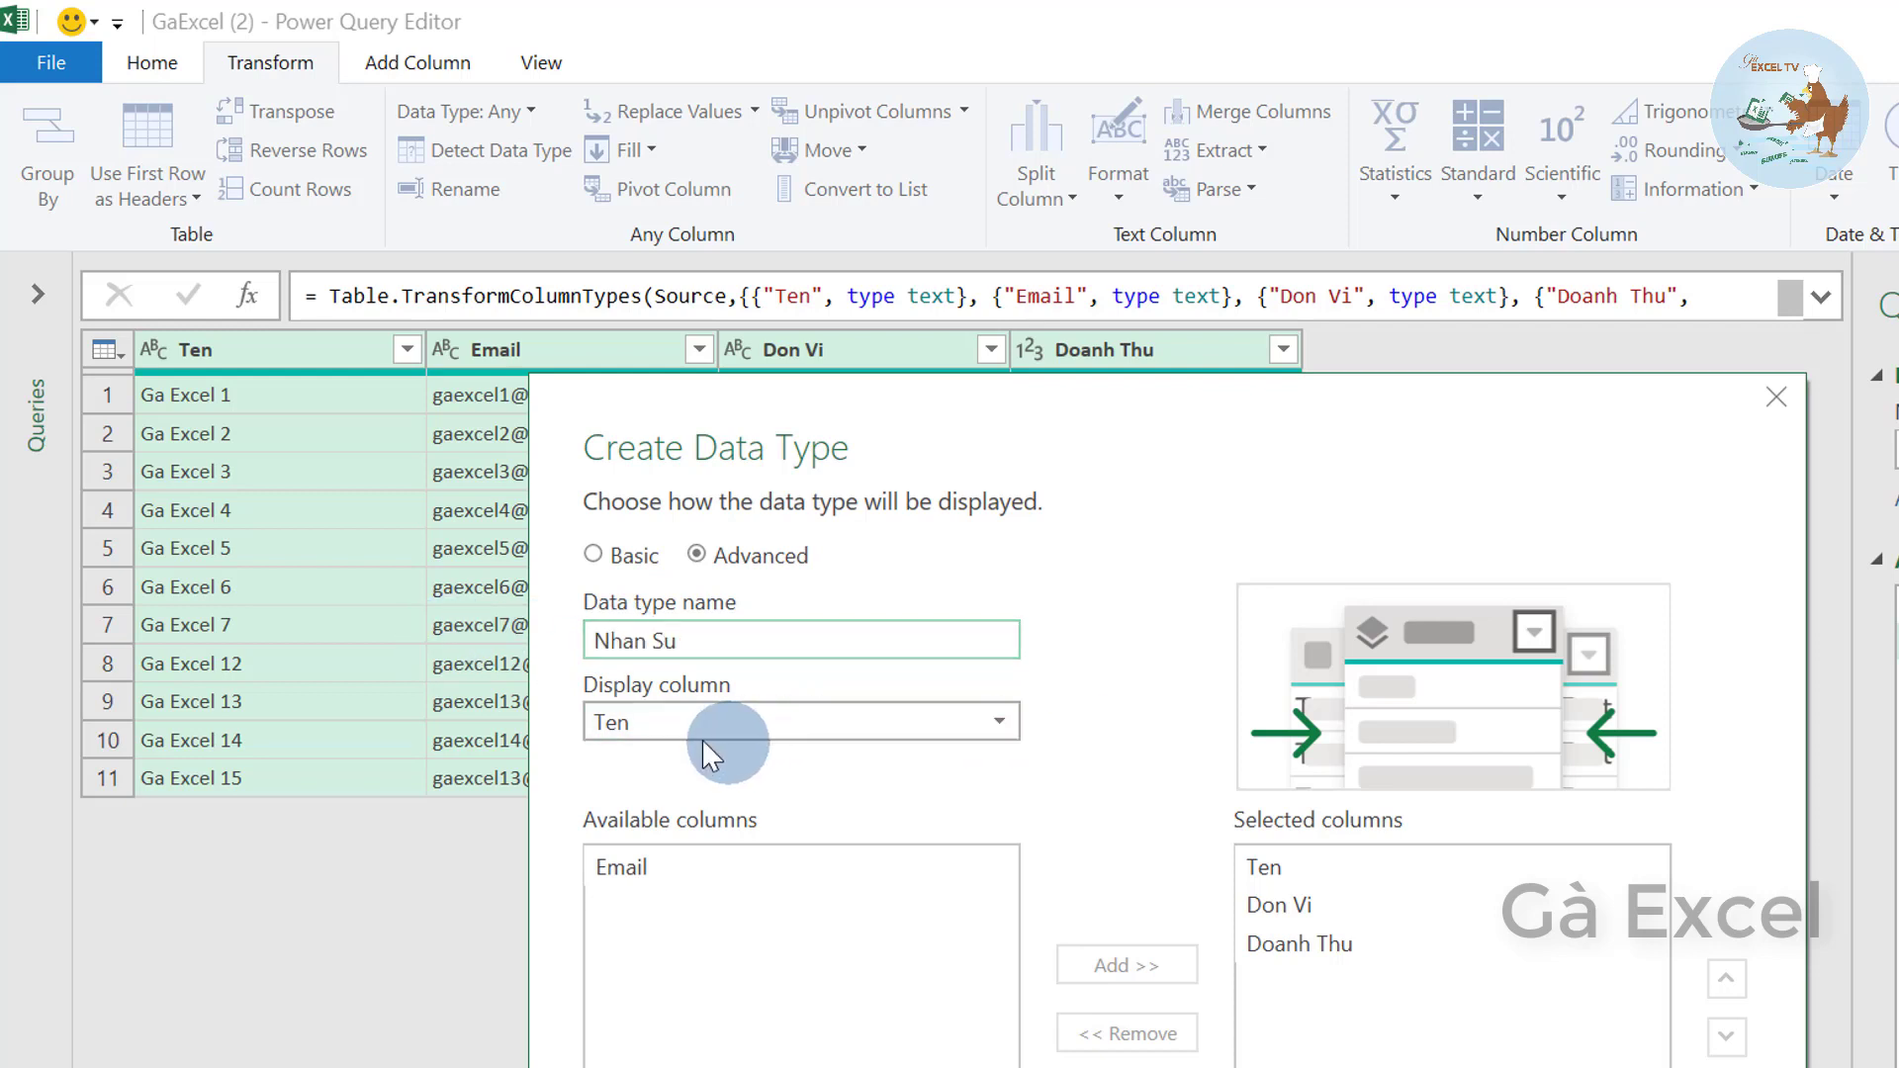
pyautogui.click(746, 720)
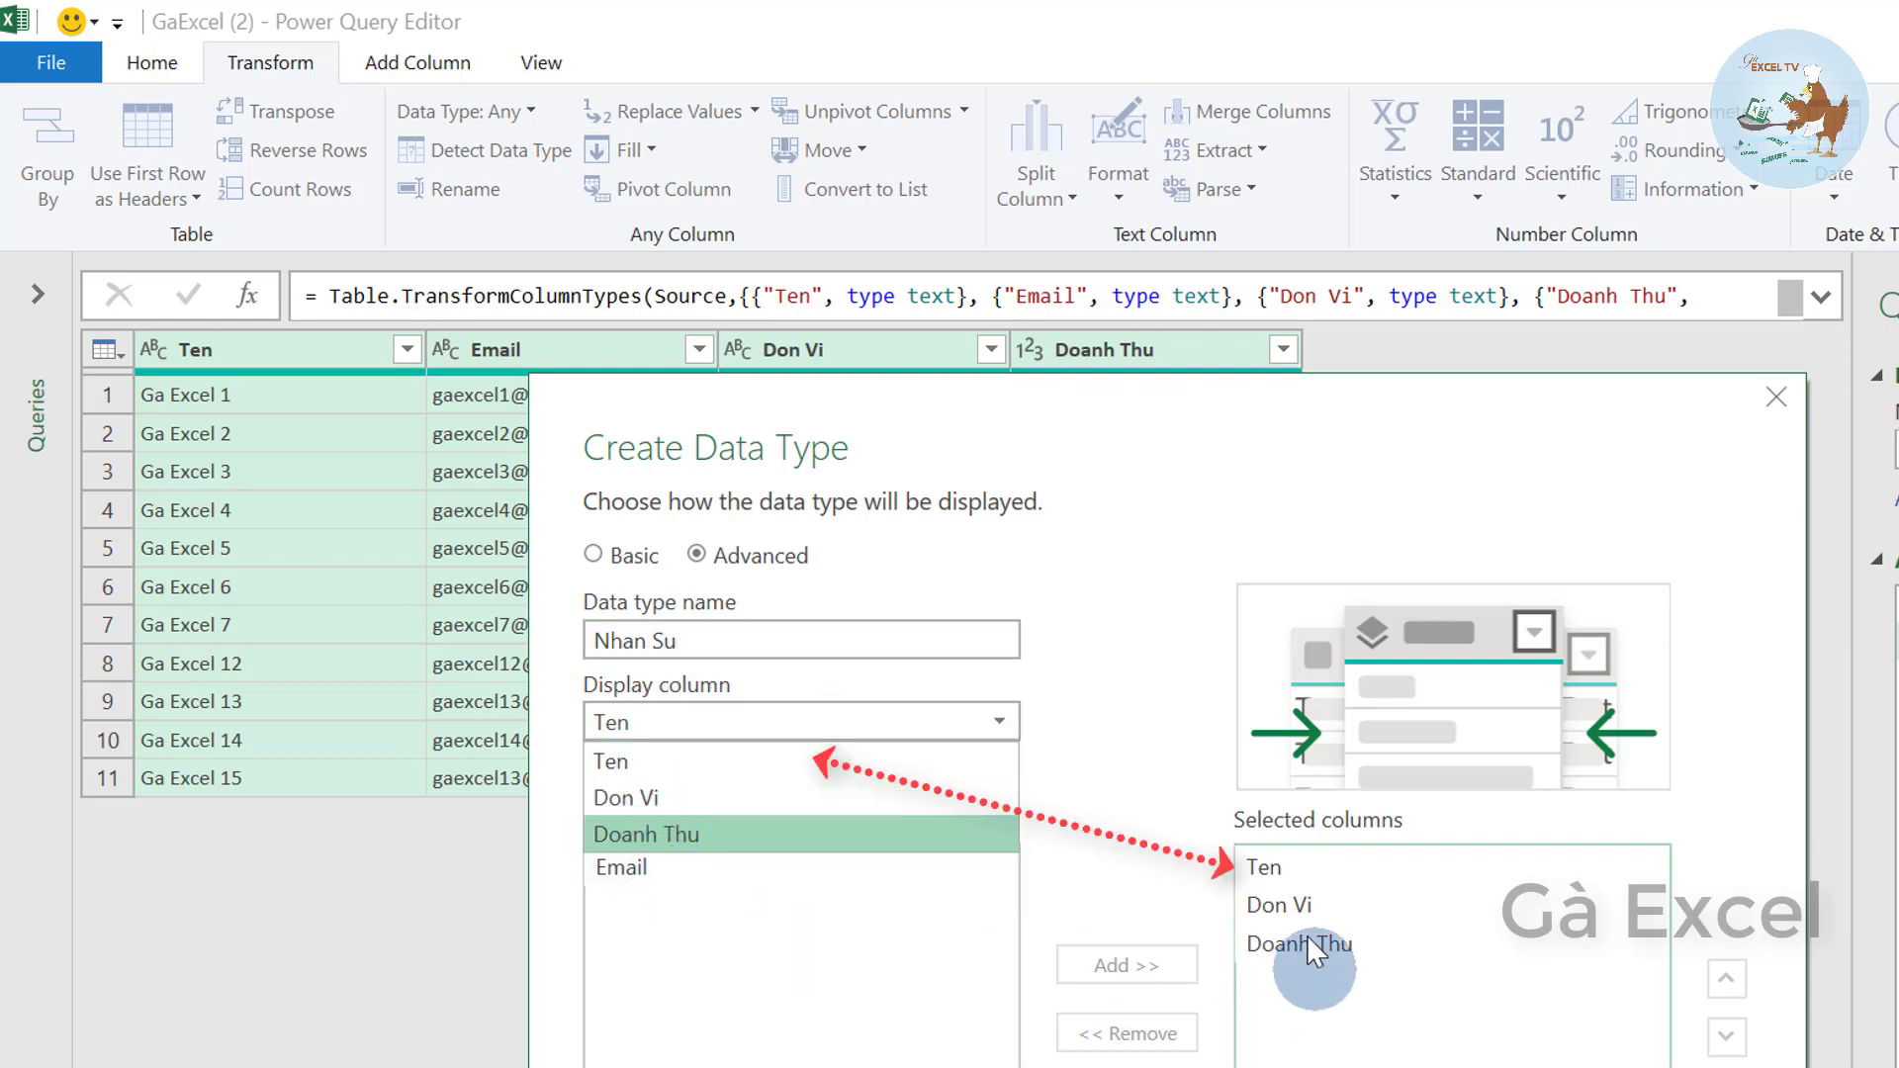
pyautogui.click(621, 763)
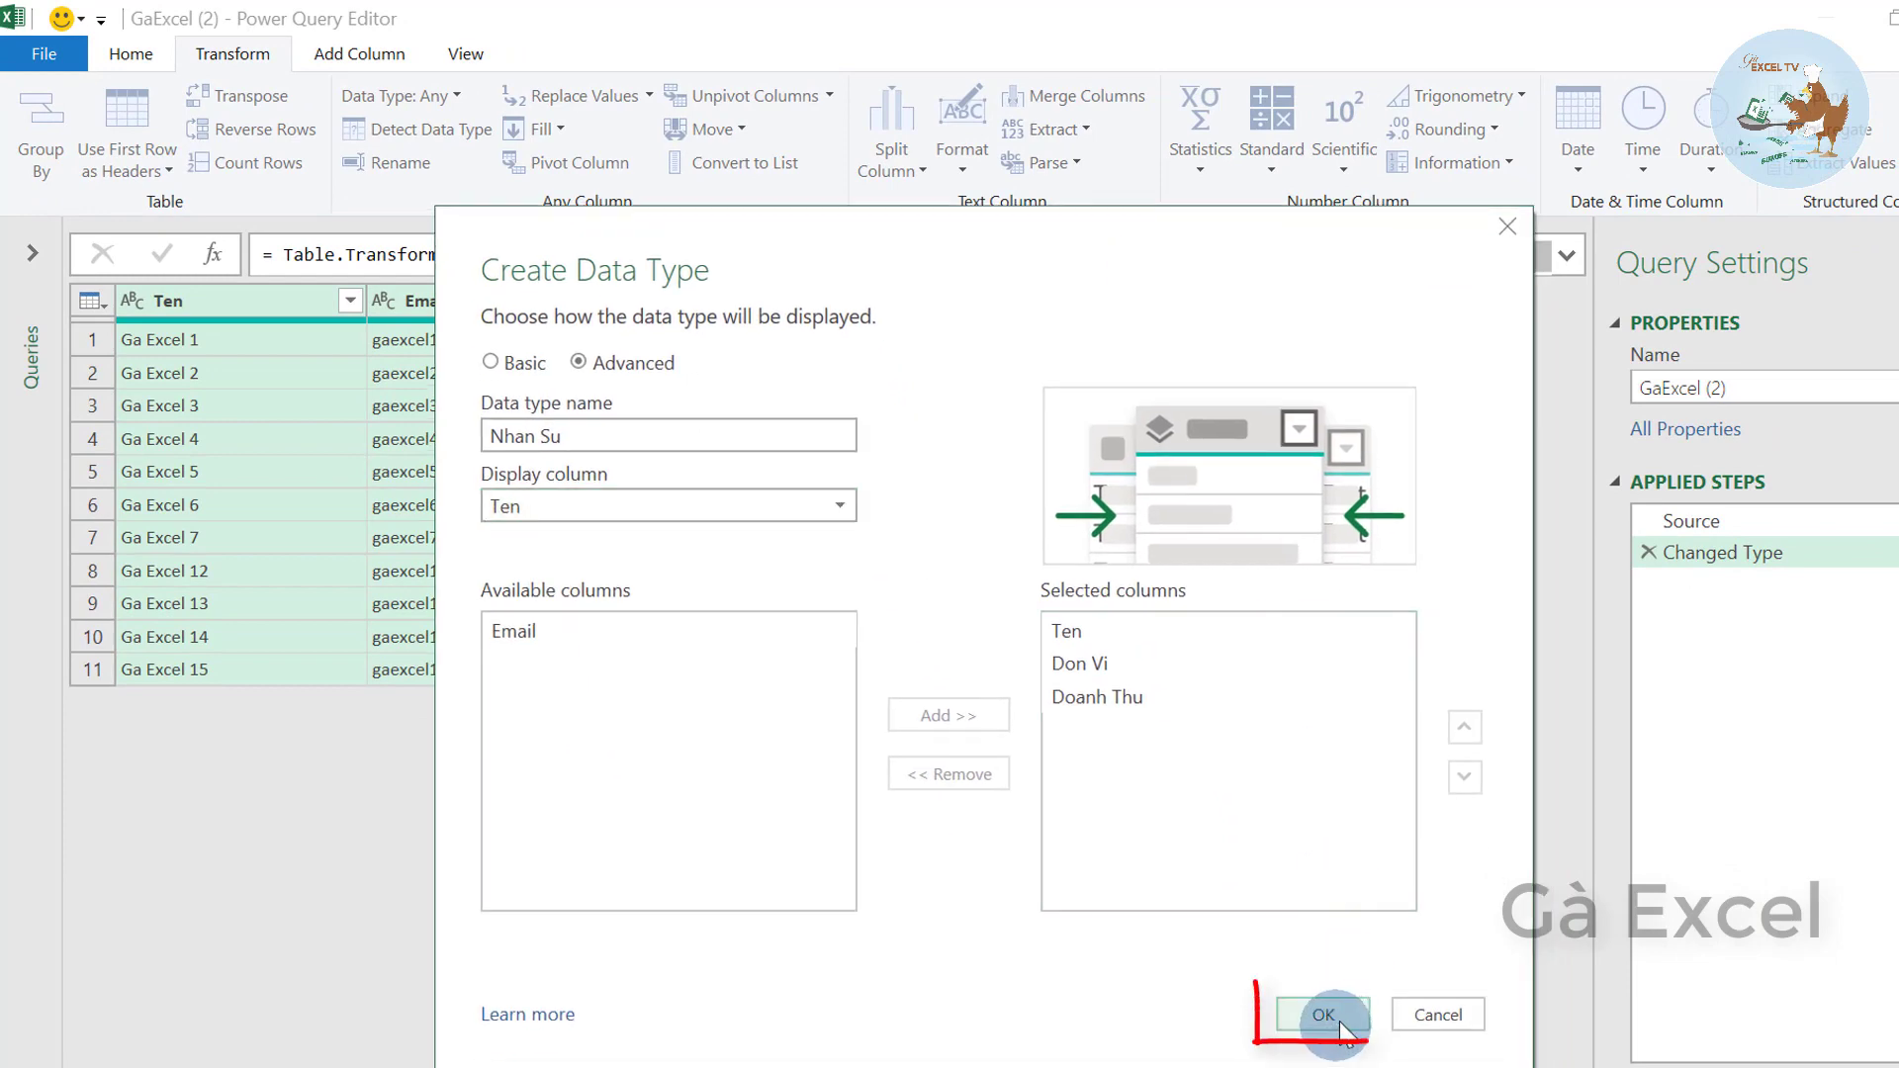
pyautogui.click(1342, 1028)
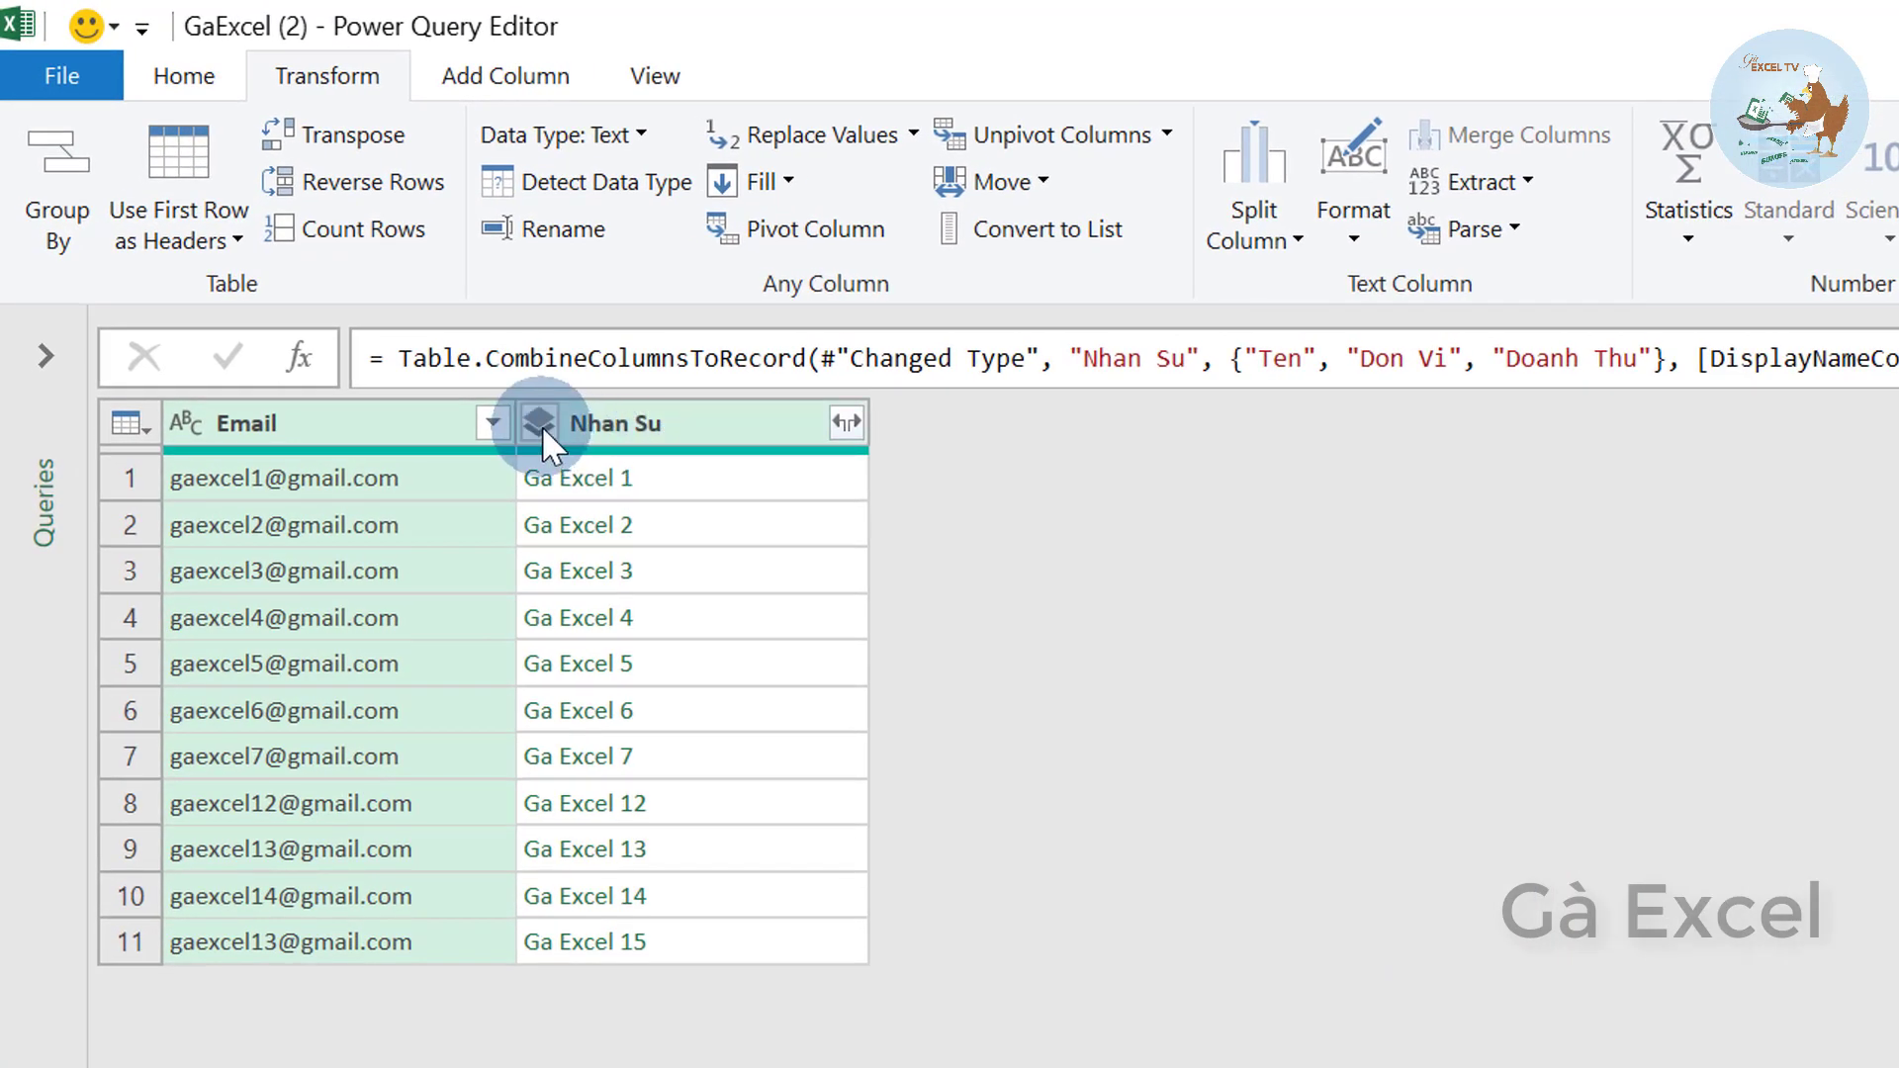
# Inspect the Nhan Su column's fields without expanding, then remove the Email column.
pyautogui.click(542, 425)
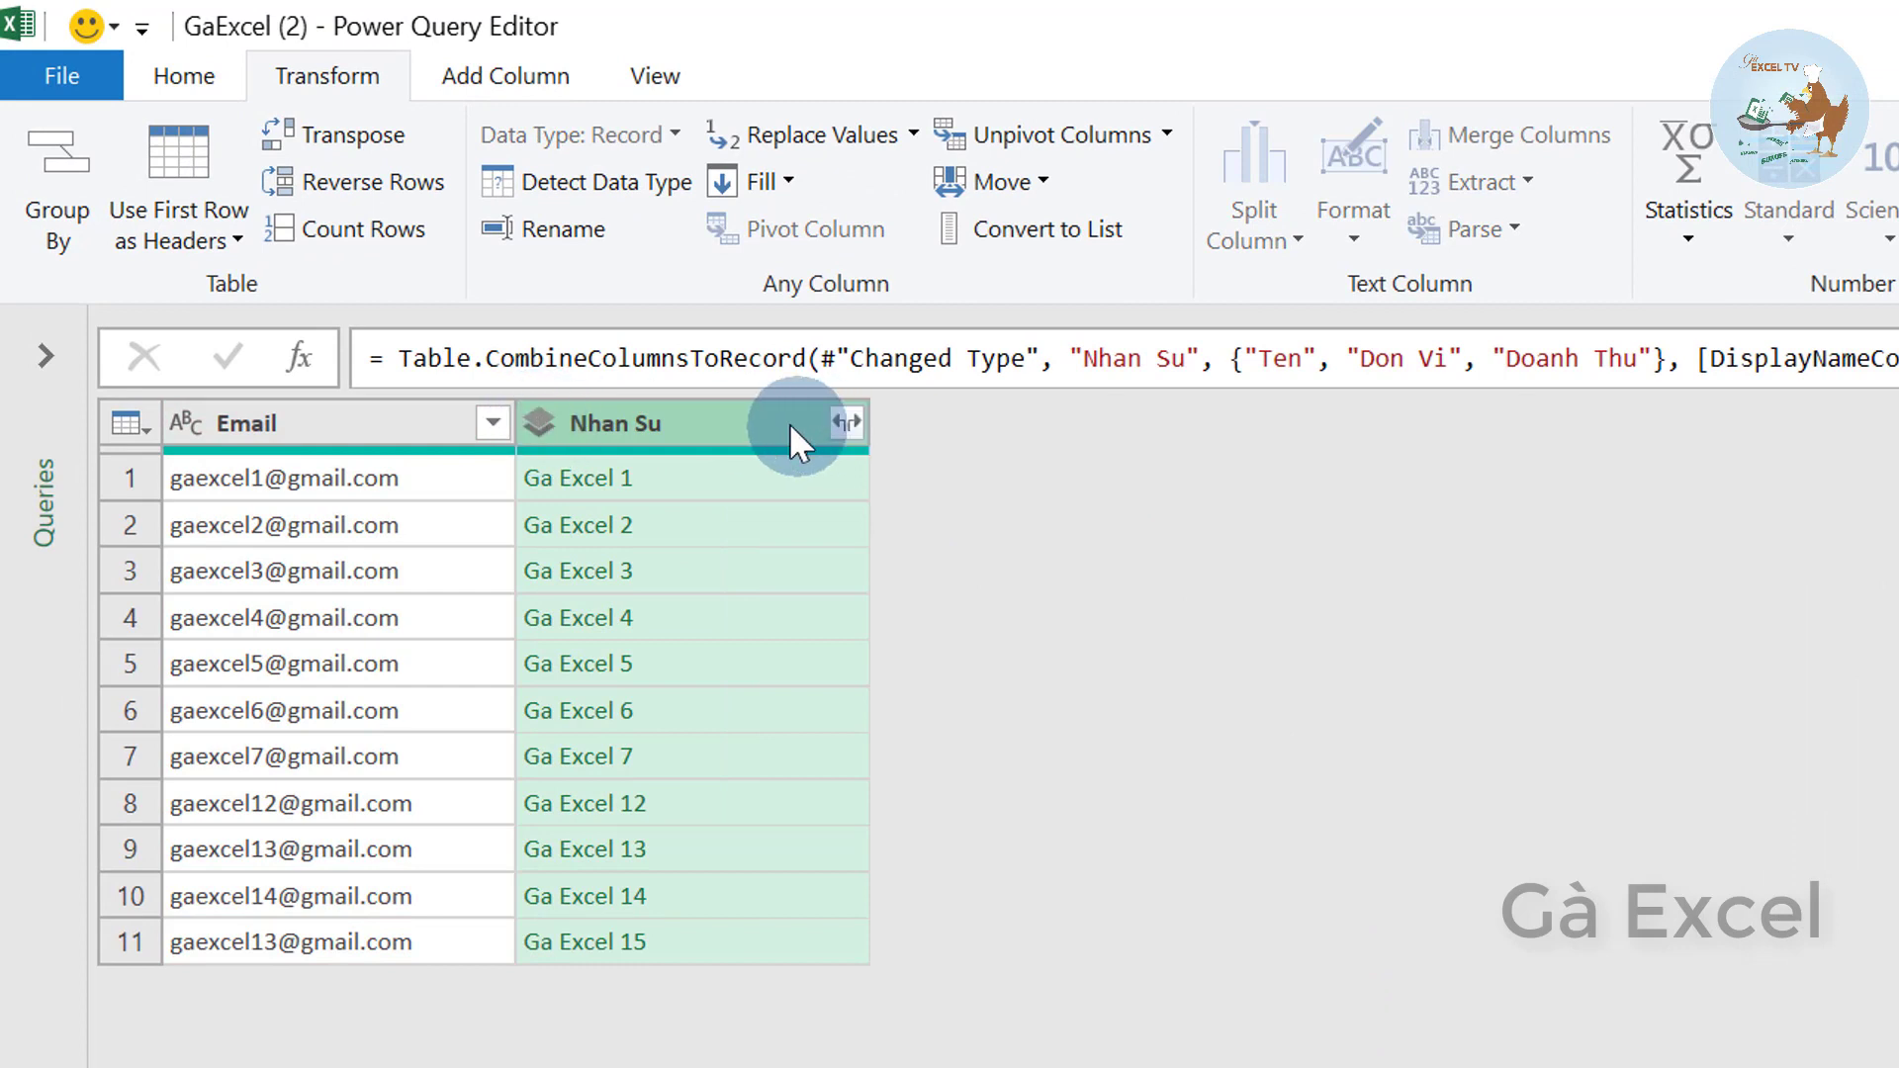
pyautogui.click(846, 421)
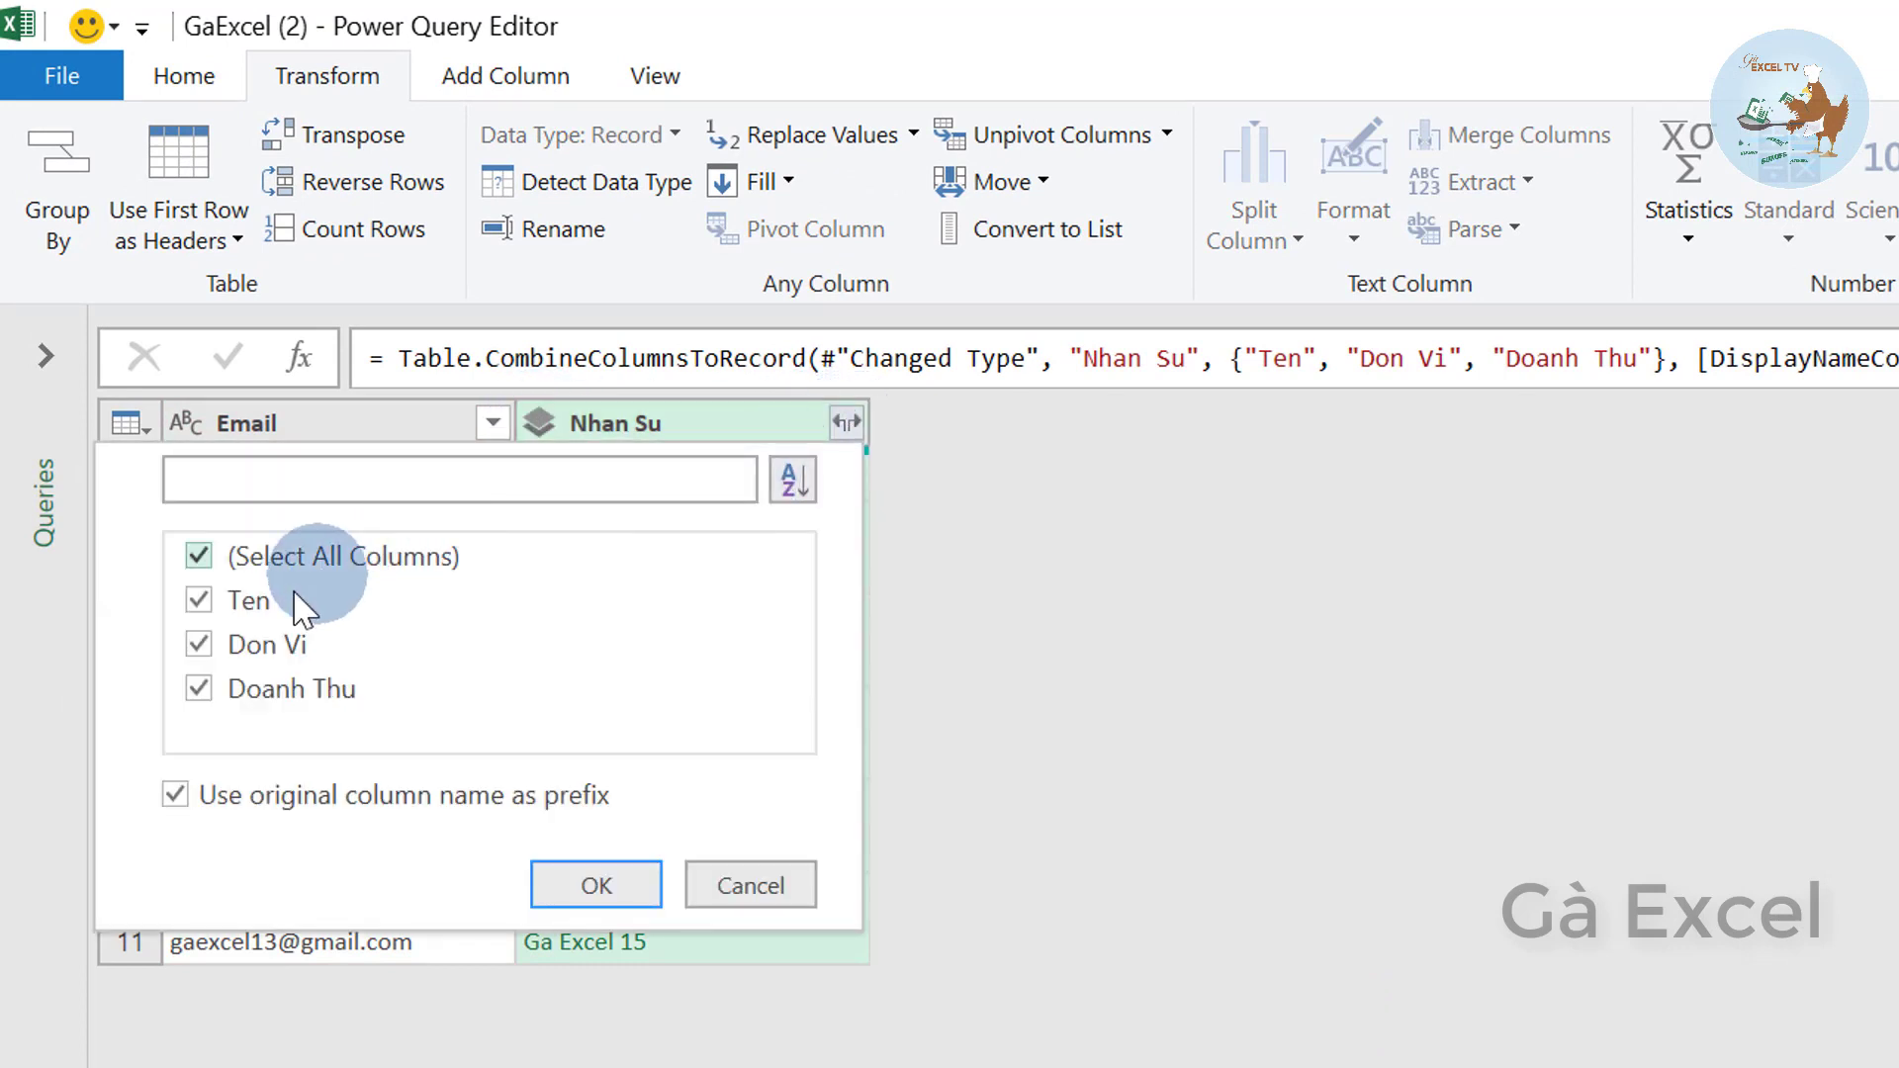
pyautogui.click(754, 891)
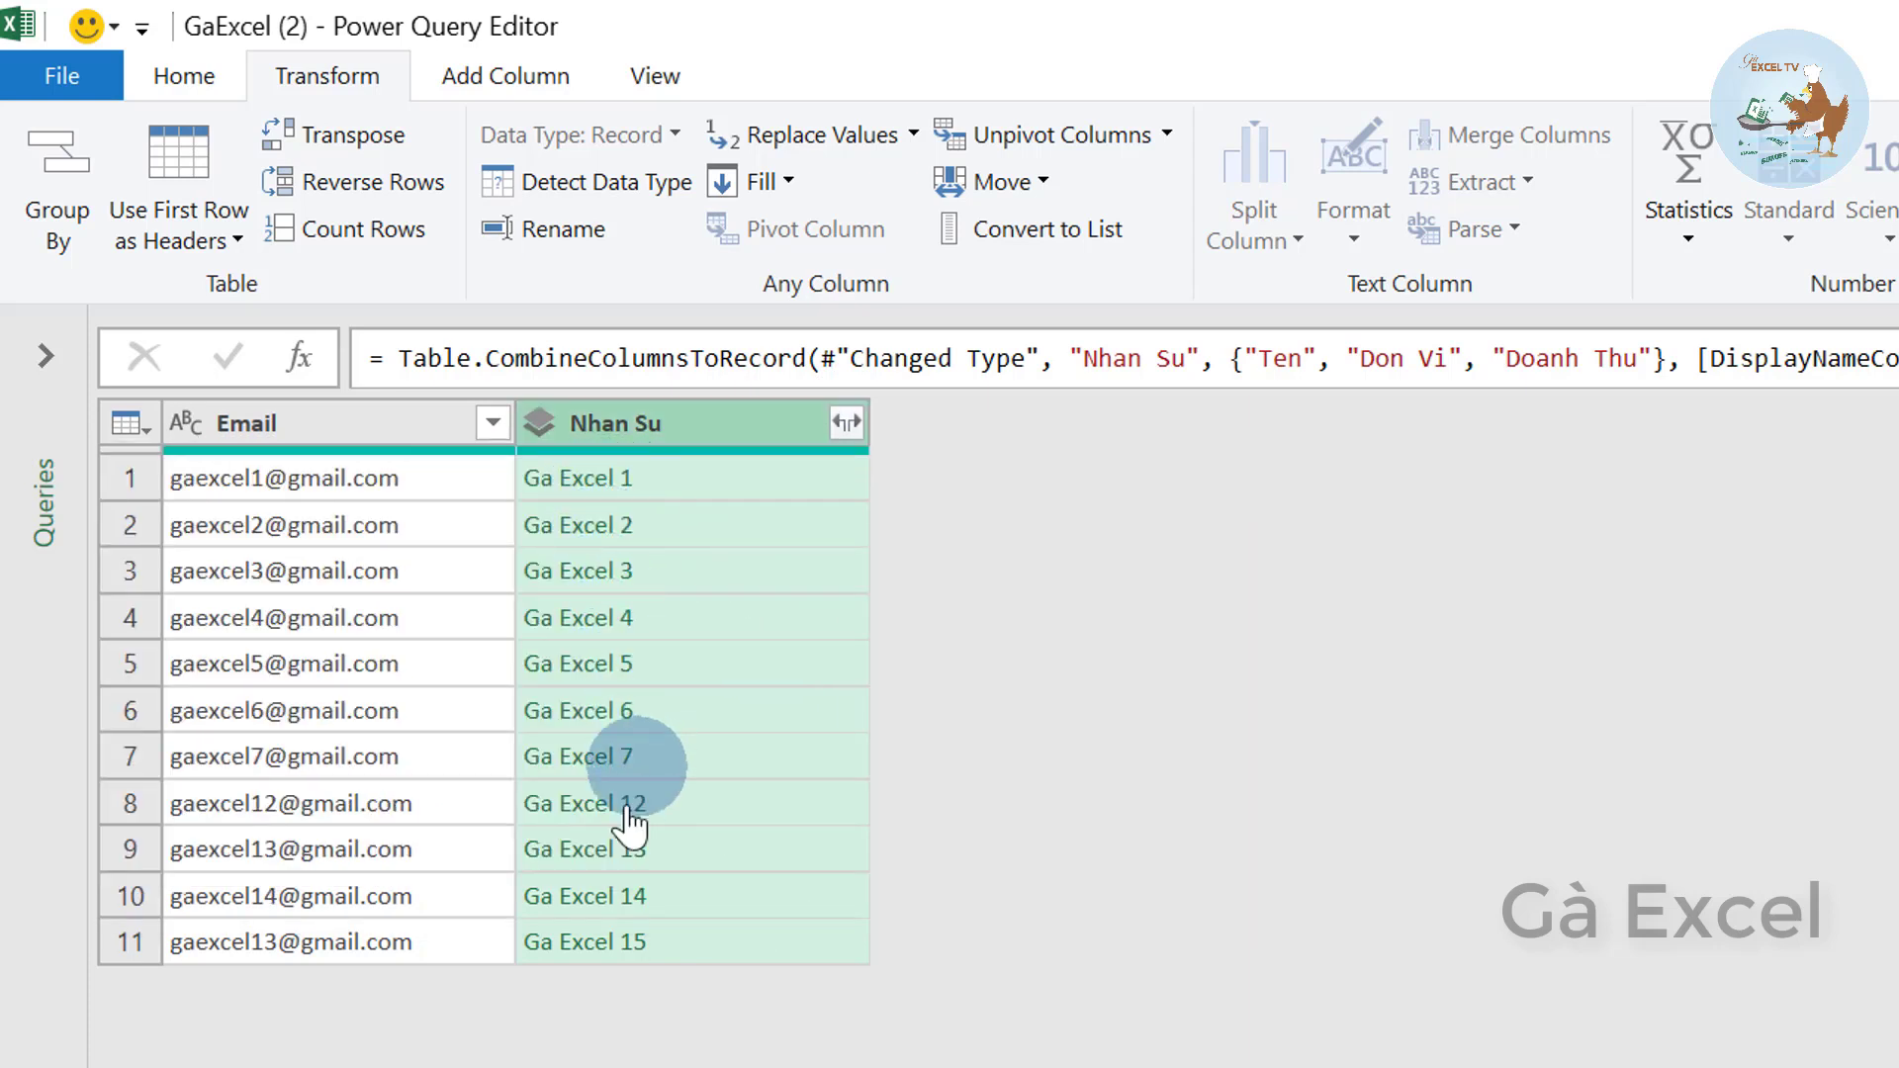
pyautogui.rightClick(309, 419)
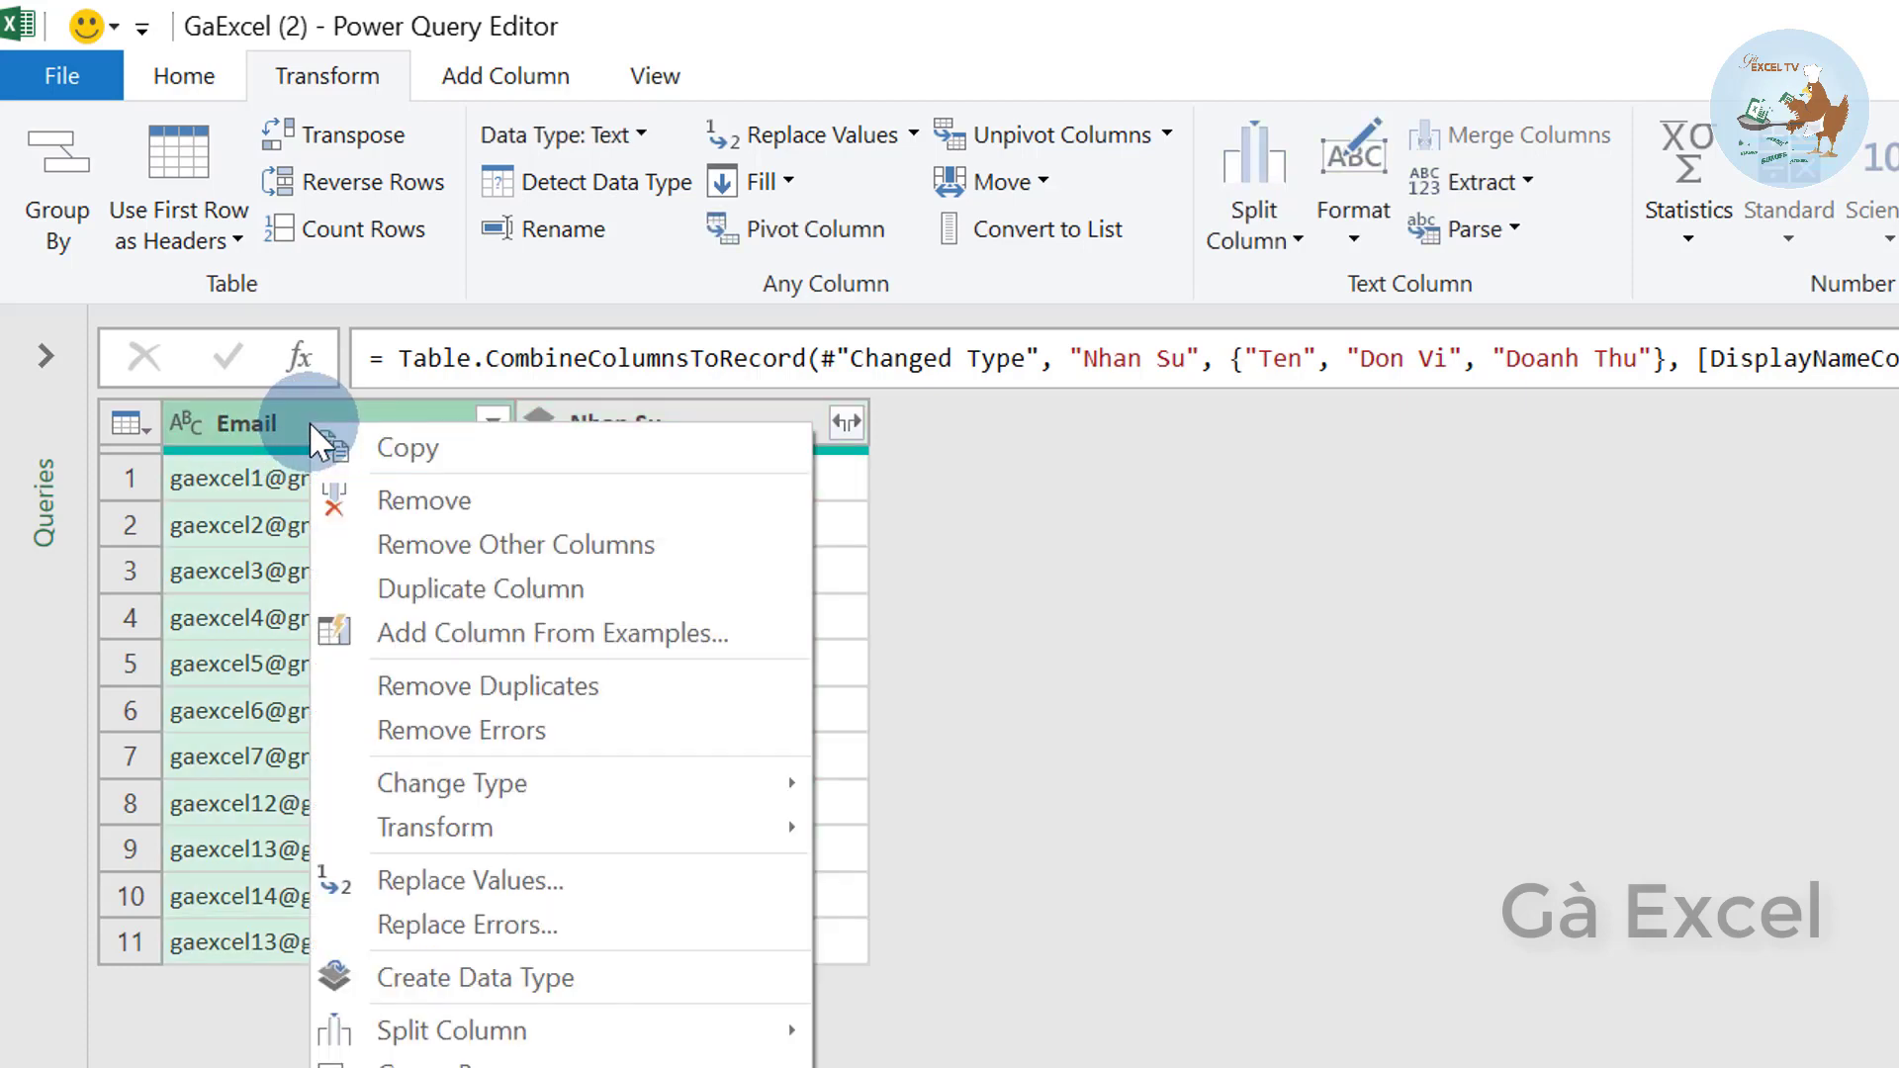
pyautogui.click(392, 503)
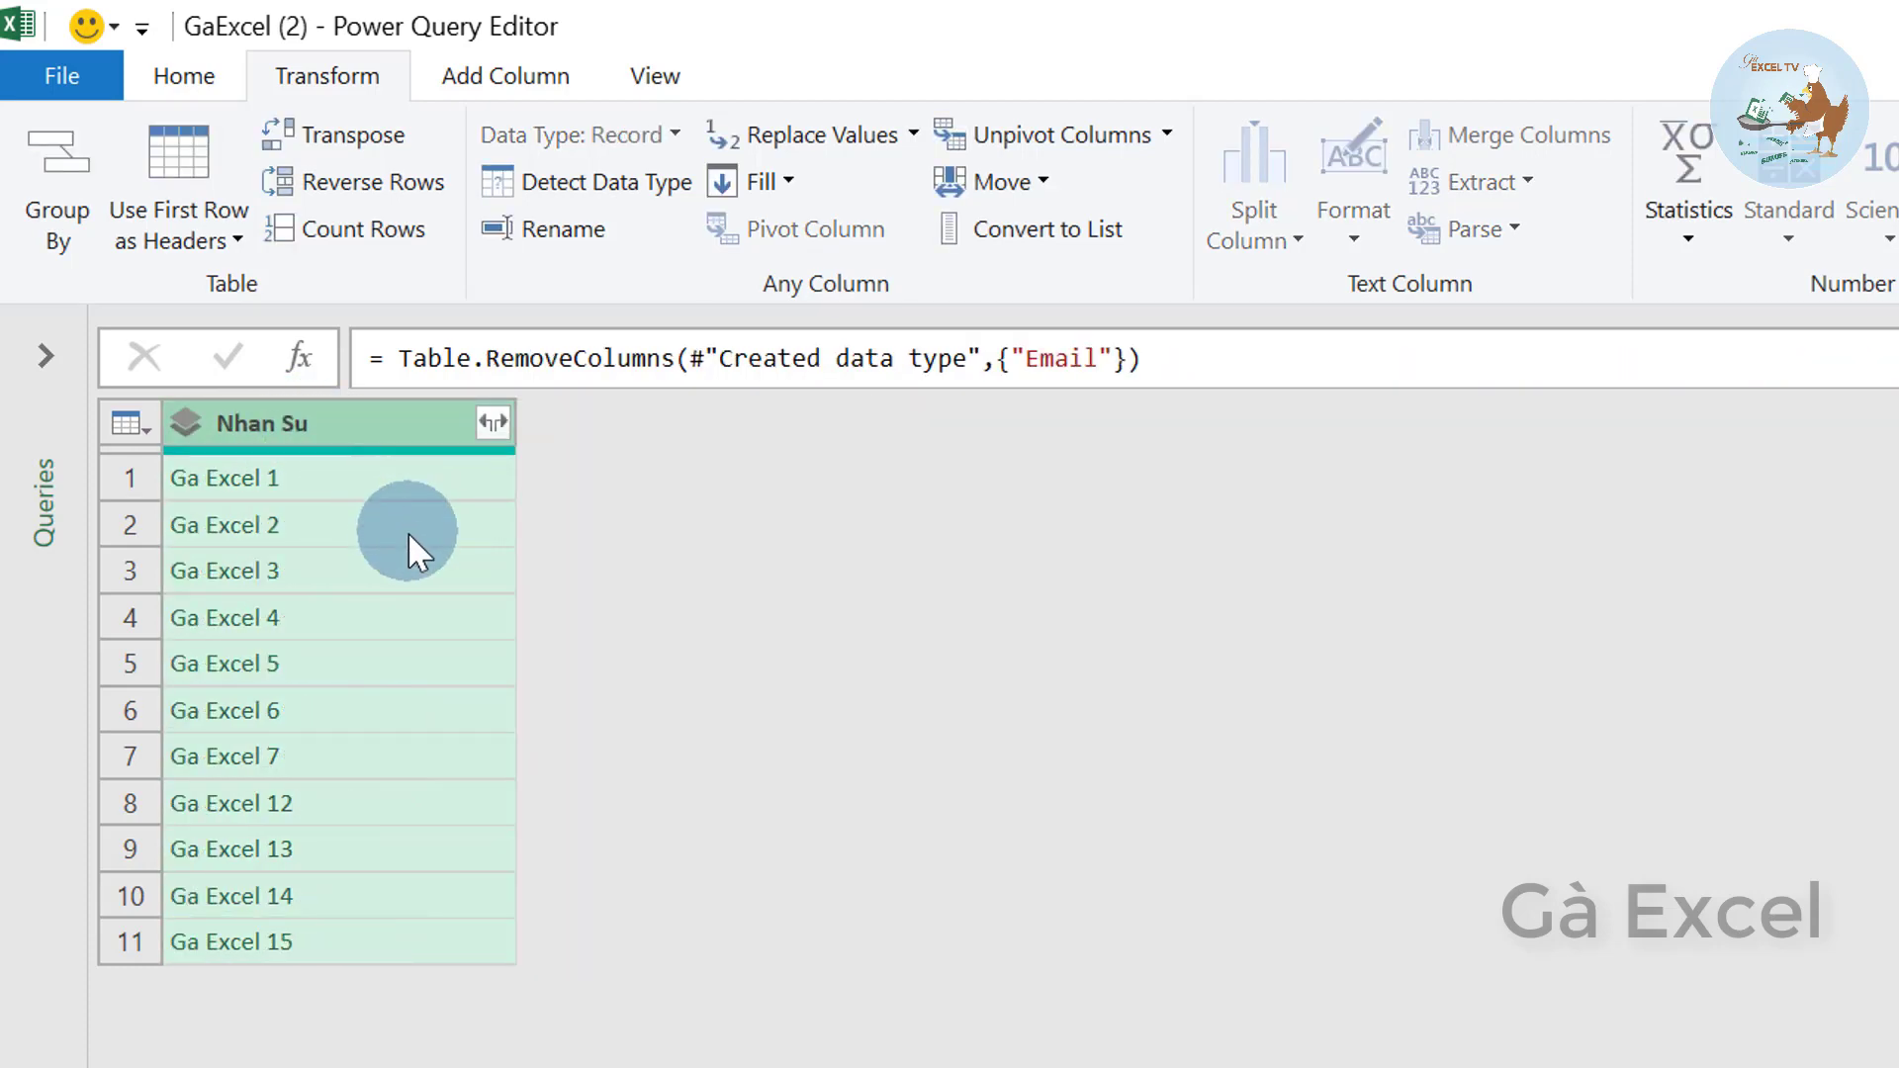
# Close & Load the query as a table onto a new worksheet.
pyautogui.click(184, 76)
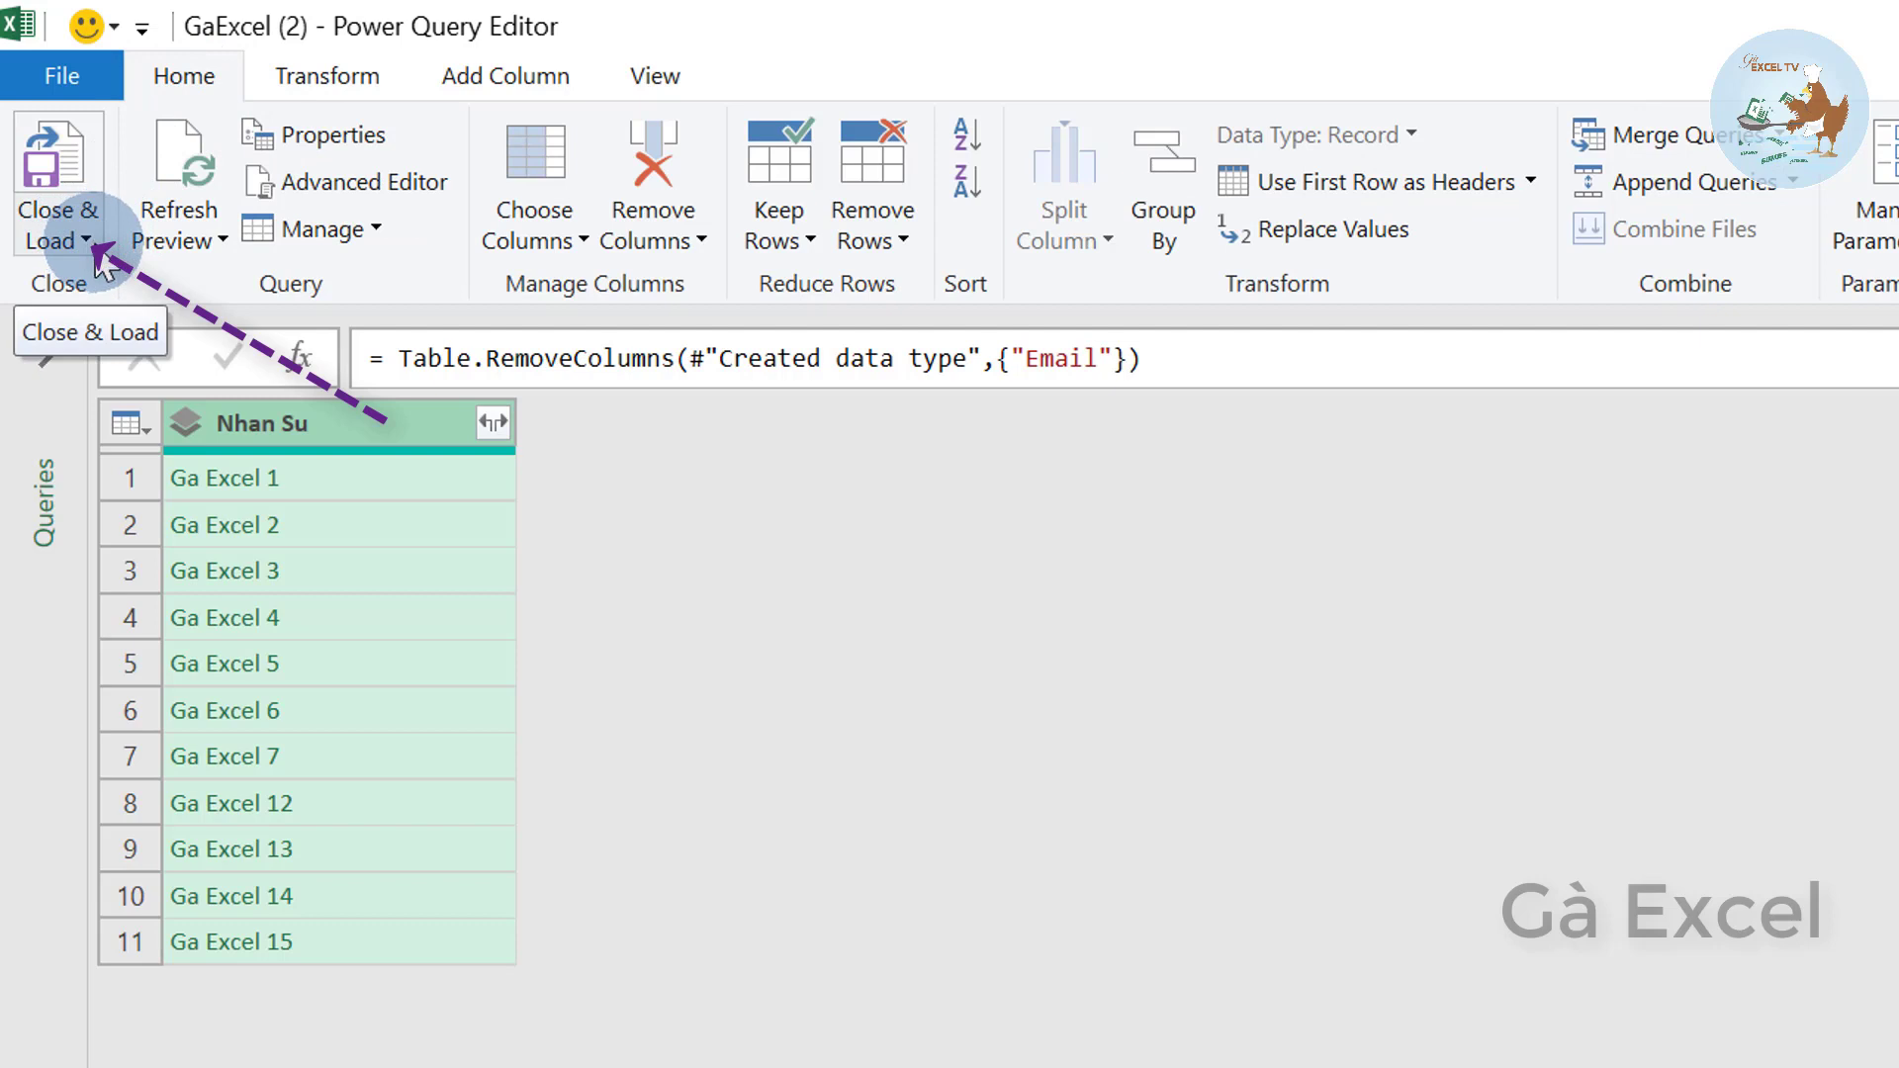
pyautogui.click(89, 241)
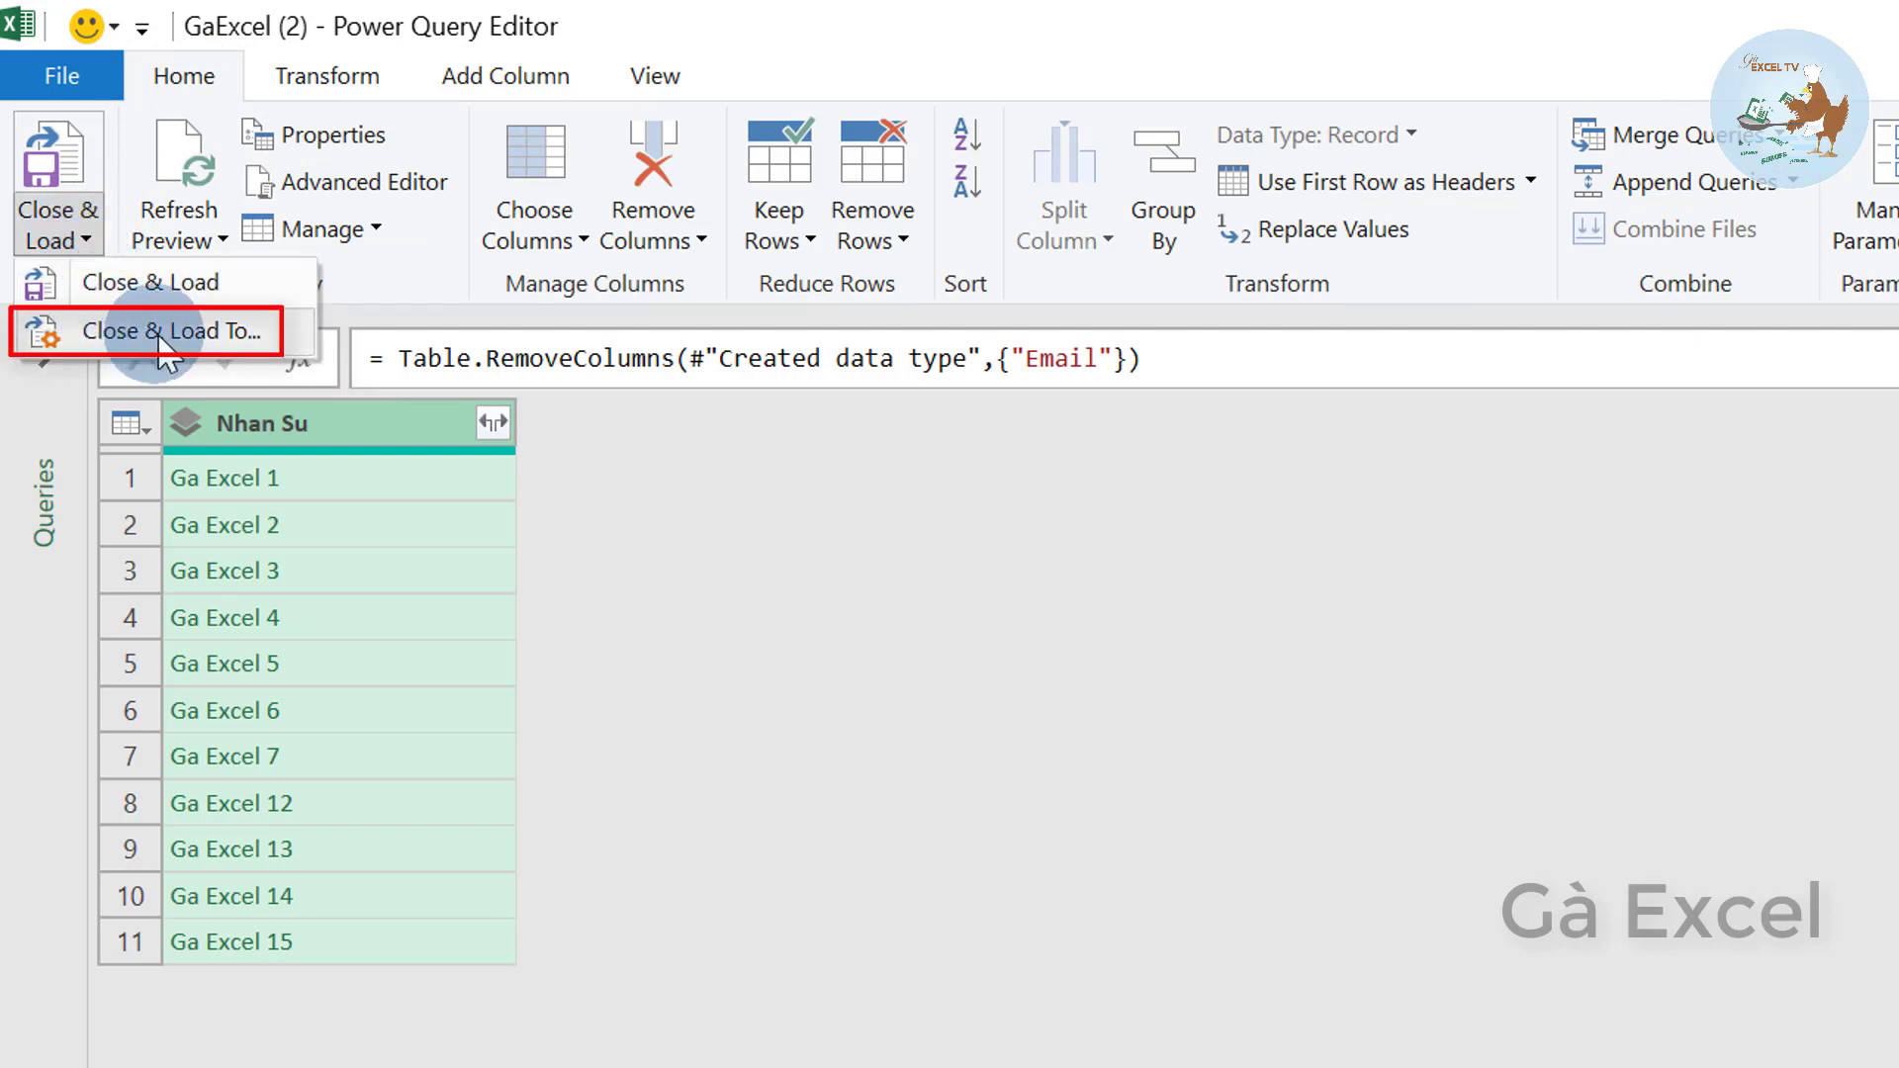
pyautogui.click(259, 348)
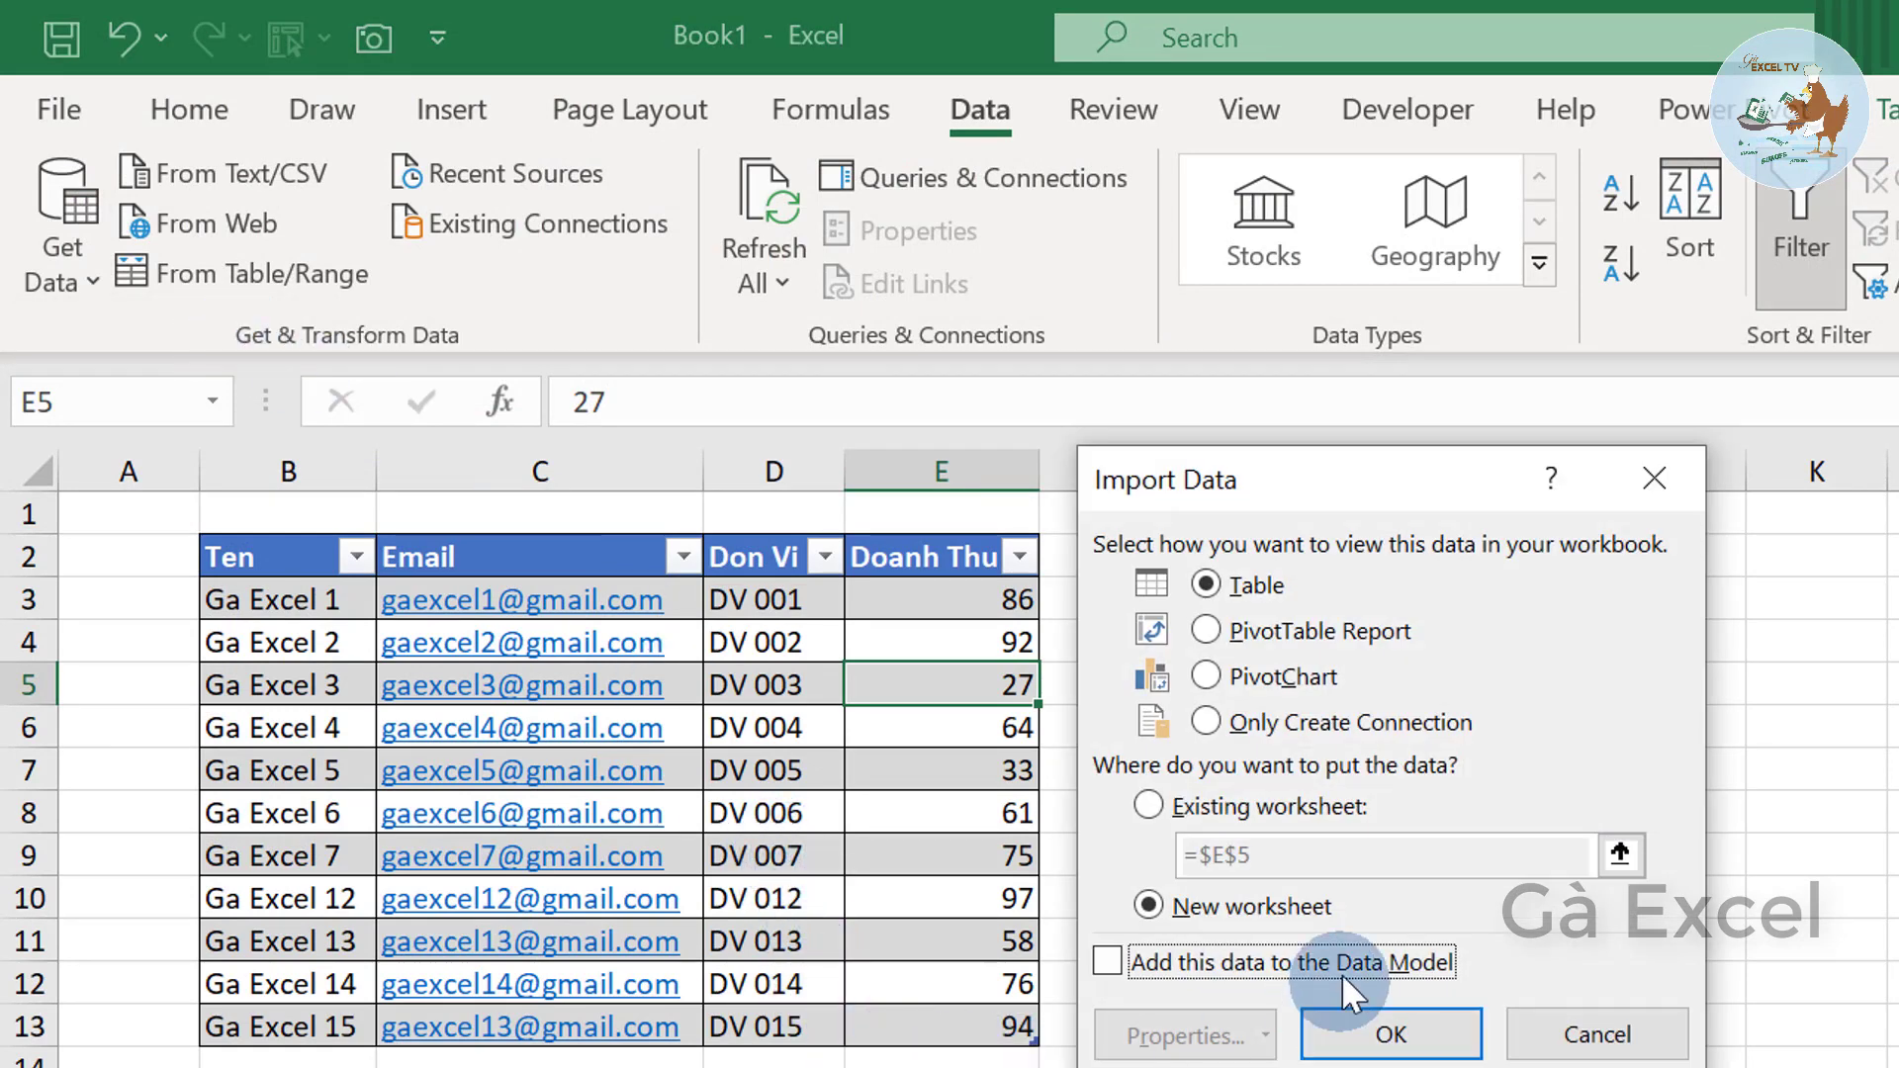
pyautogui.click(1248, 906)
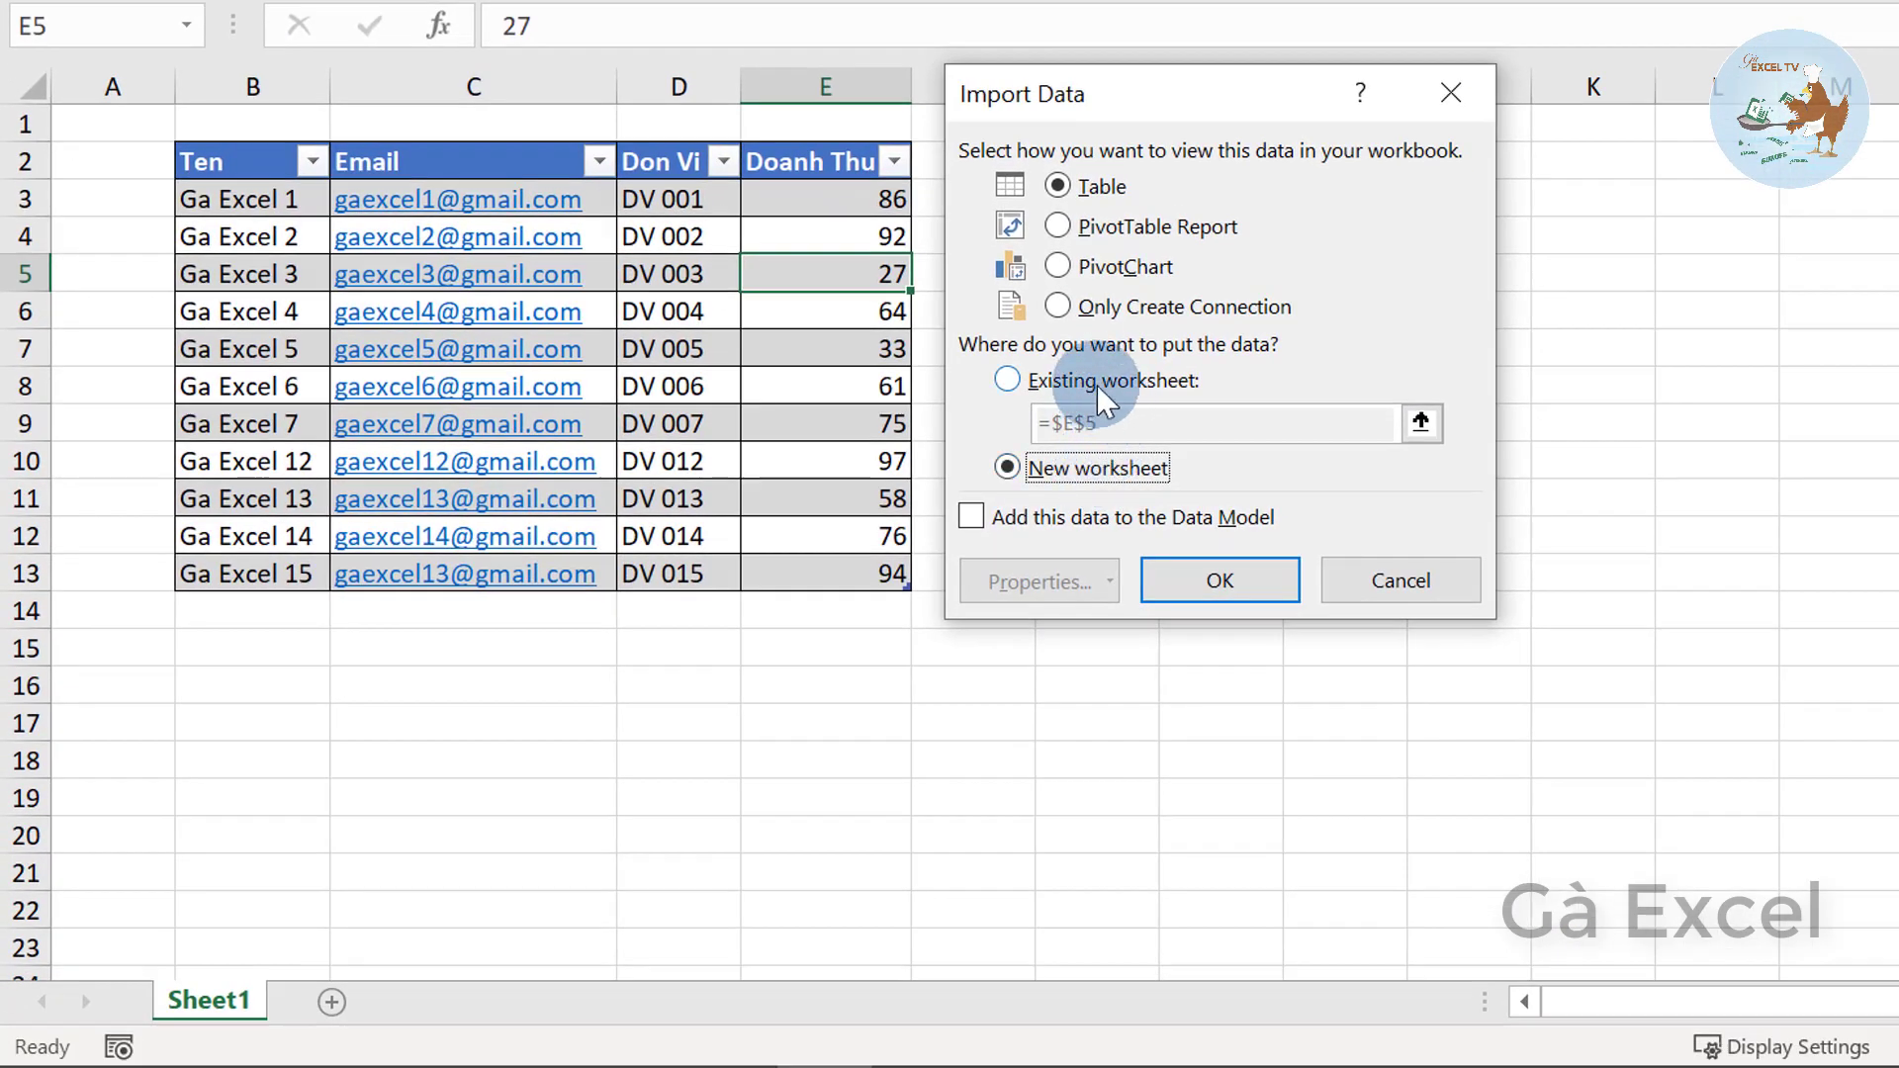
pyautogui.click(1096, 383)
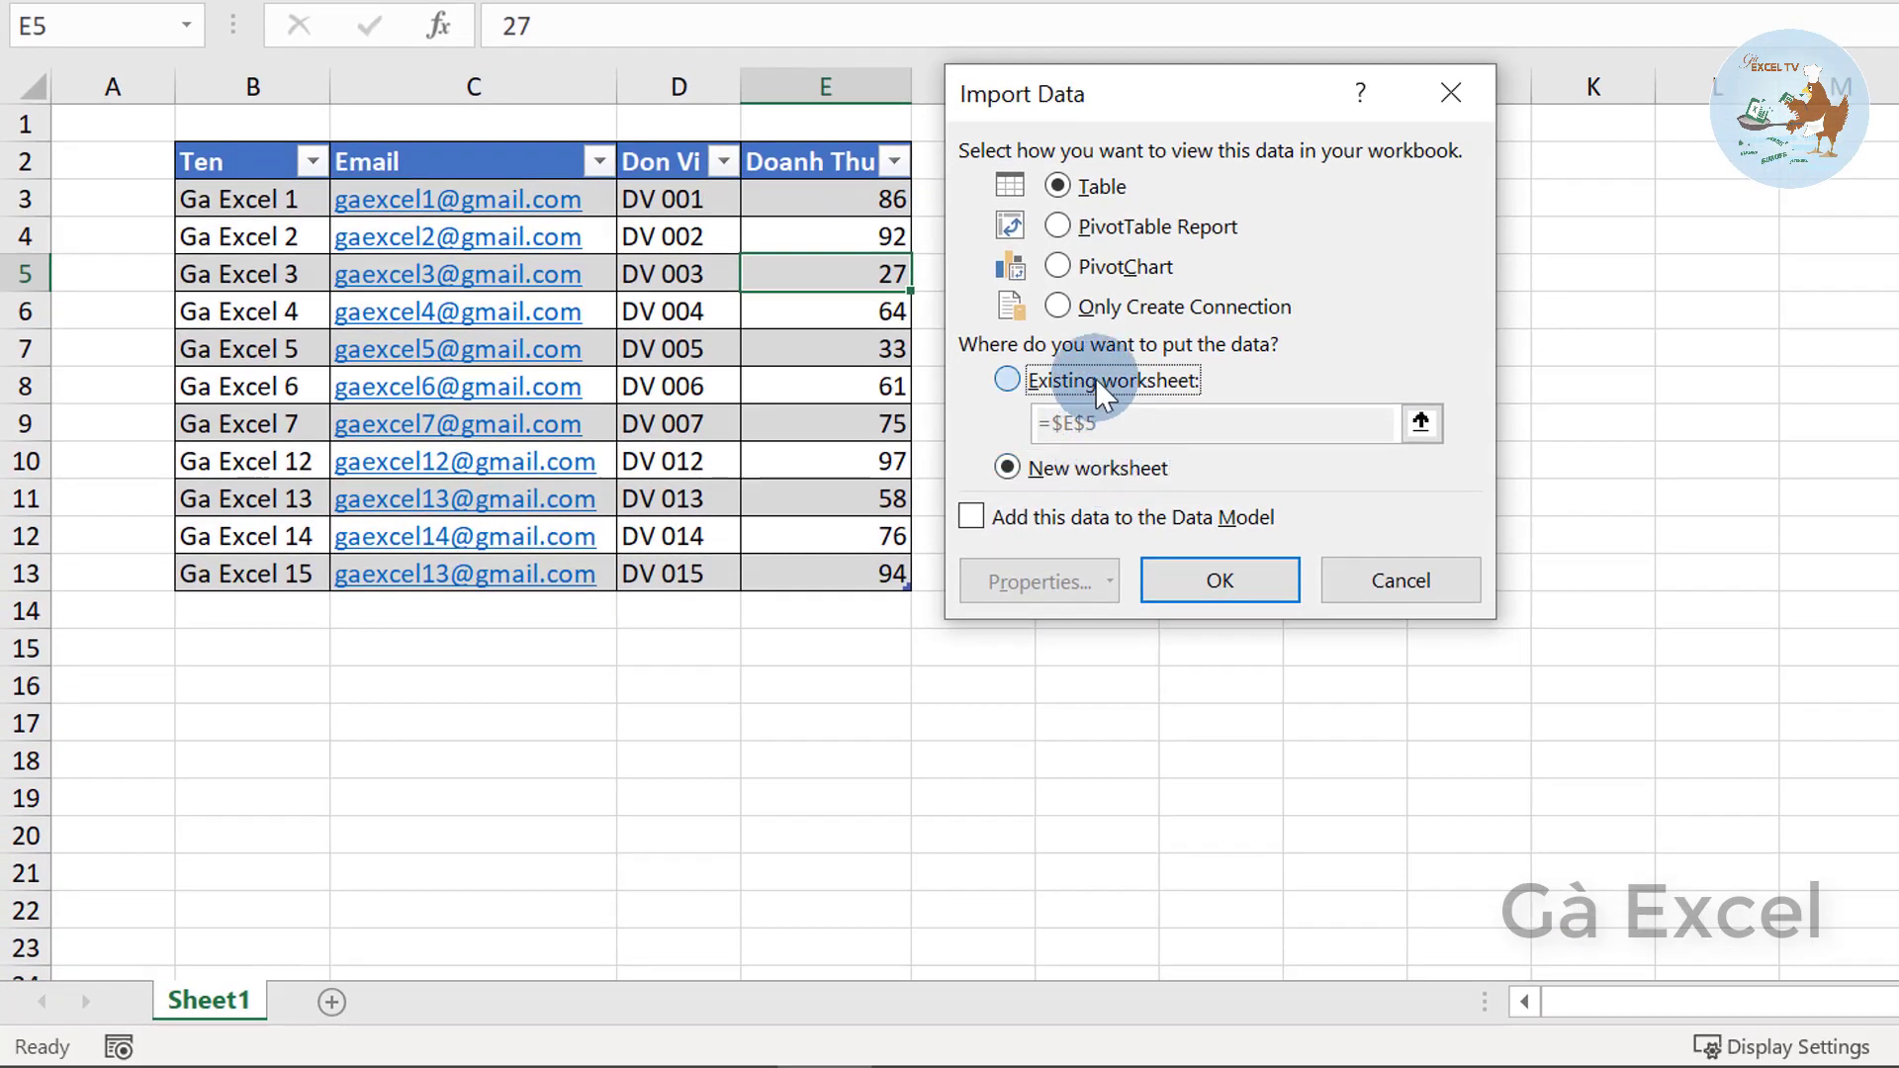
pyautogui.moveTo(1184, 111); pyautogui.dragTo(1523, 91)
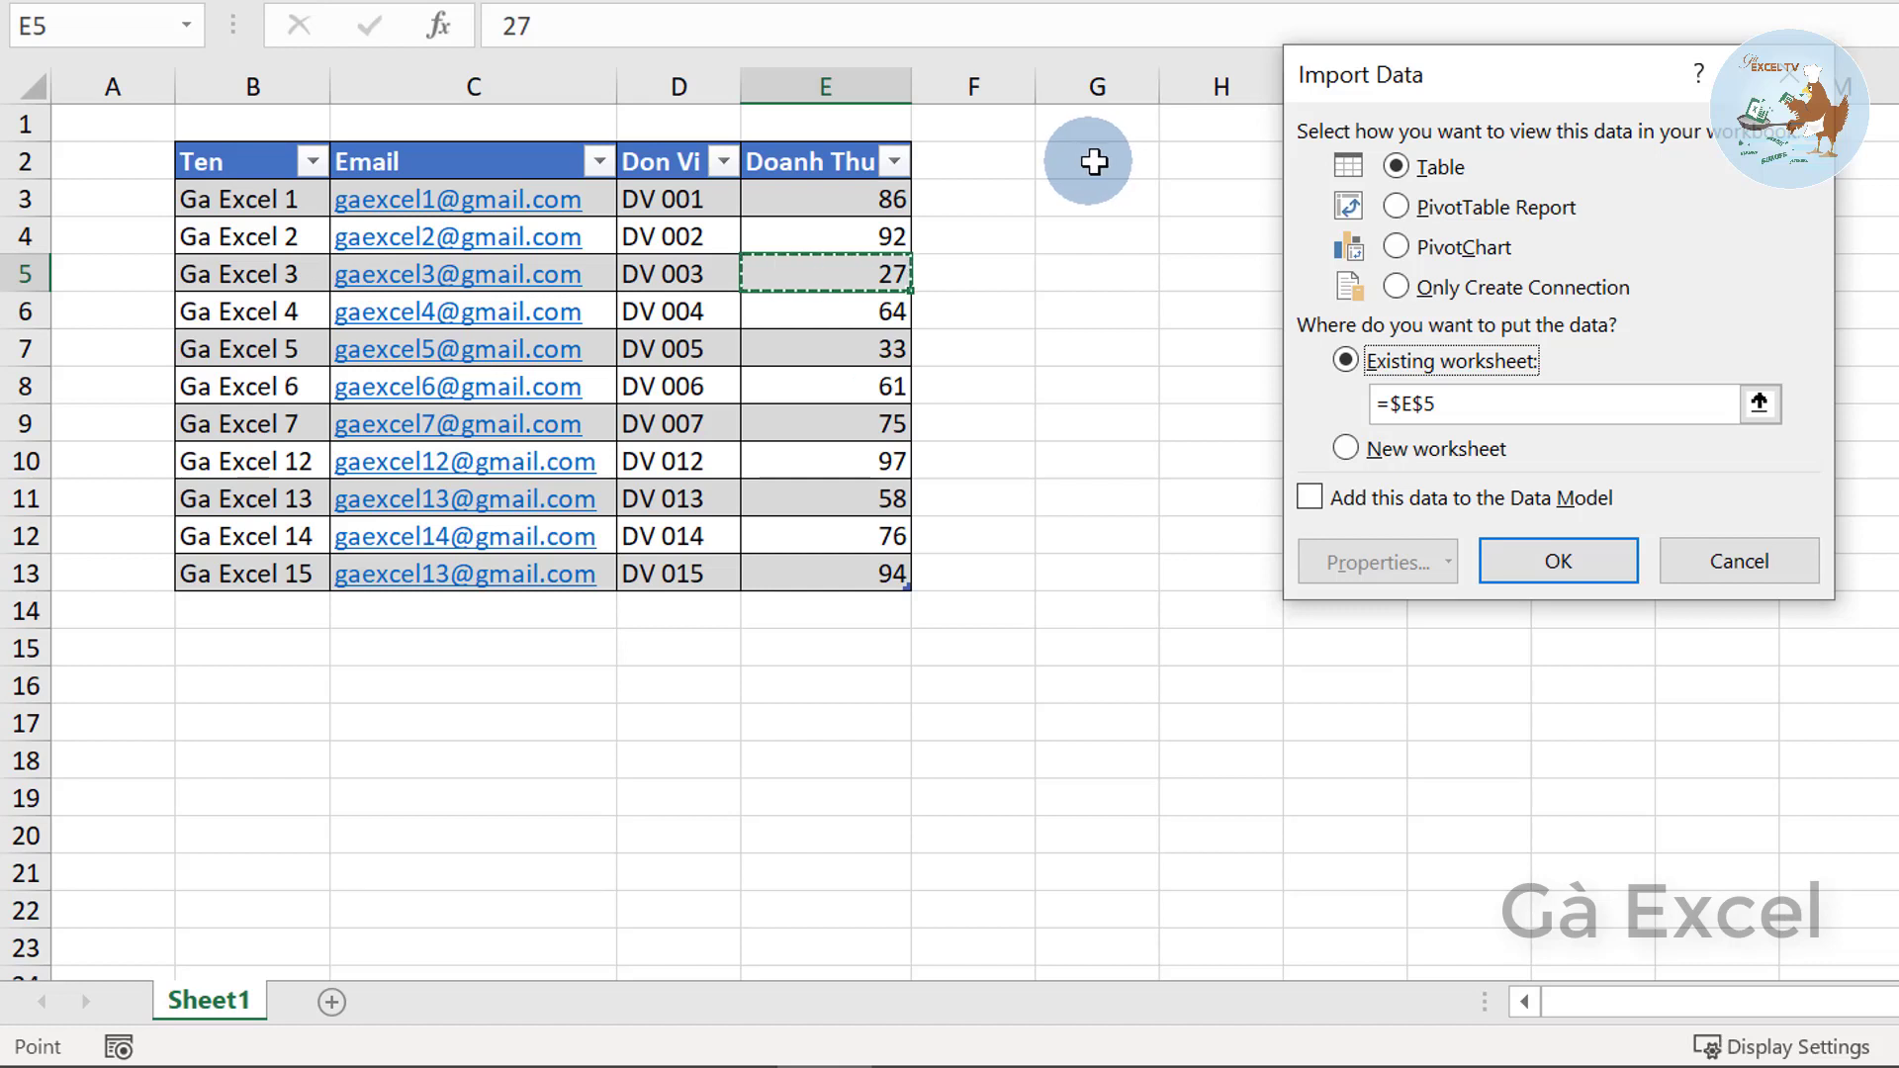
pyautogui.click(1434, 449)
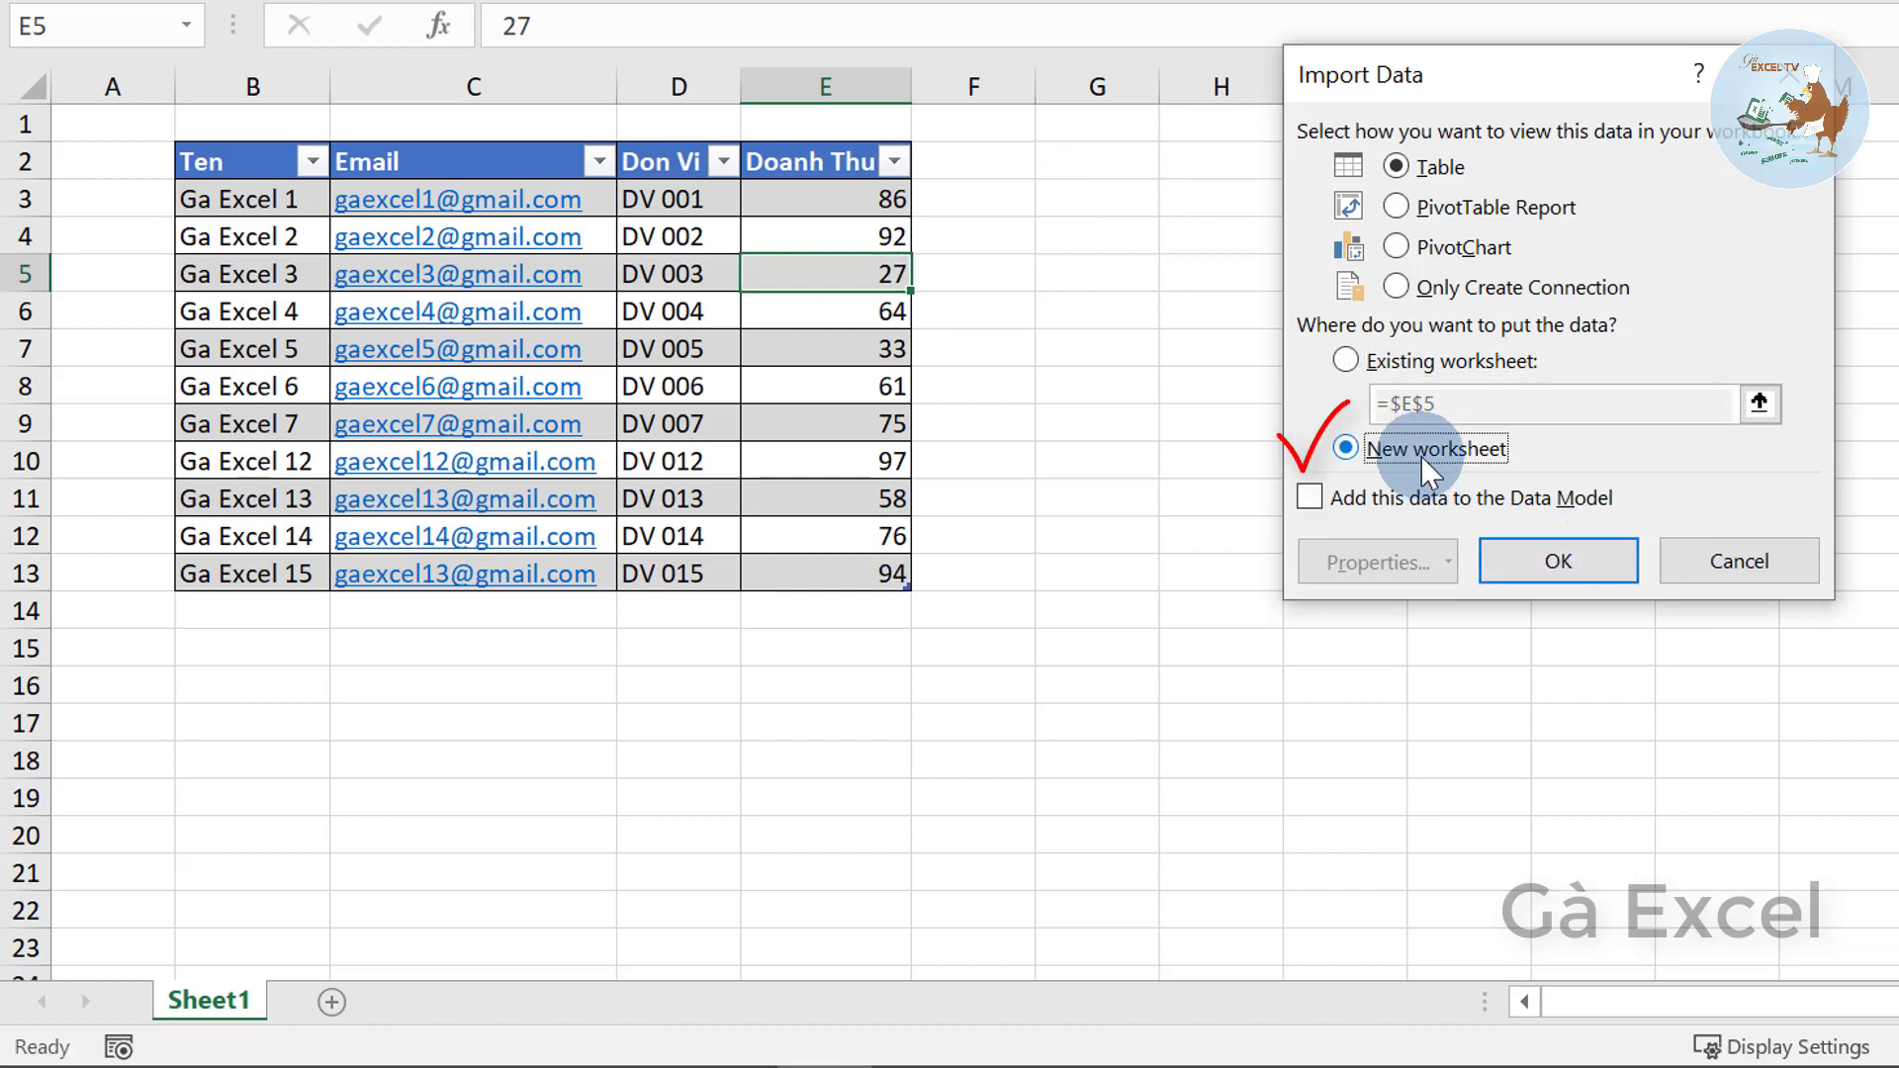
pyautogui.click(1570, 566)
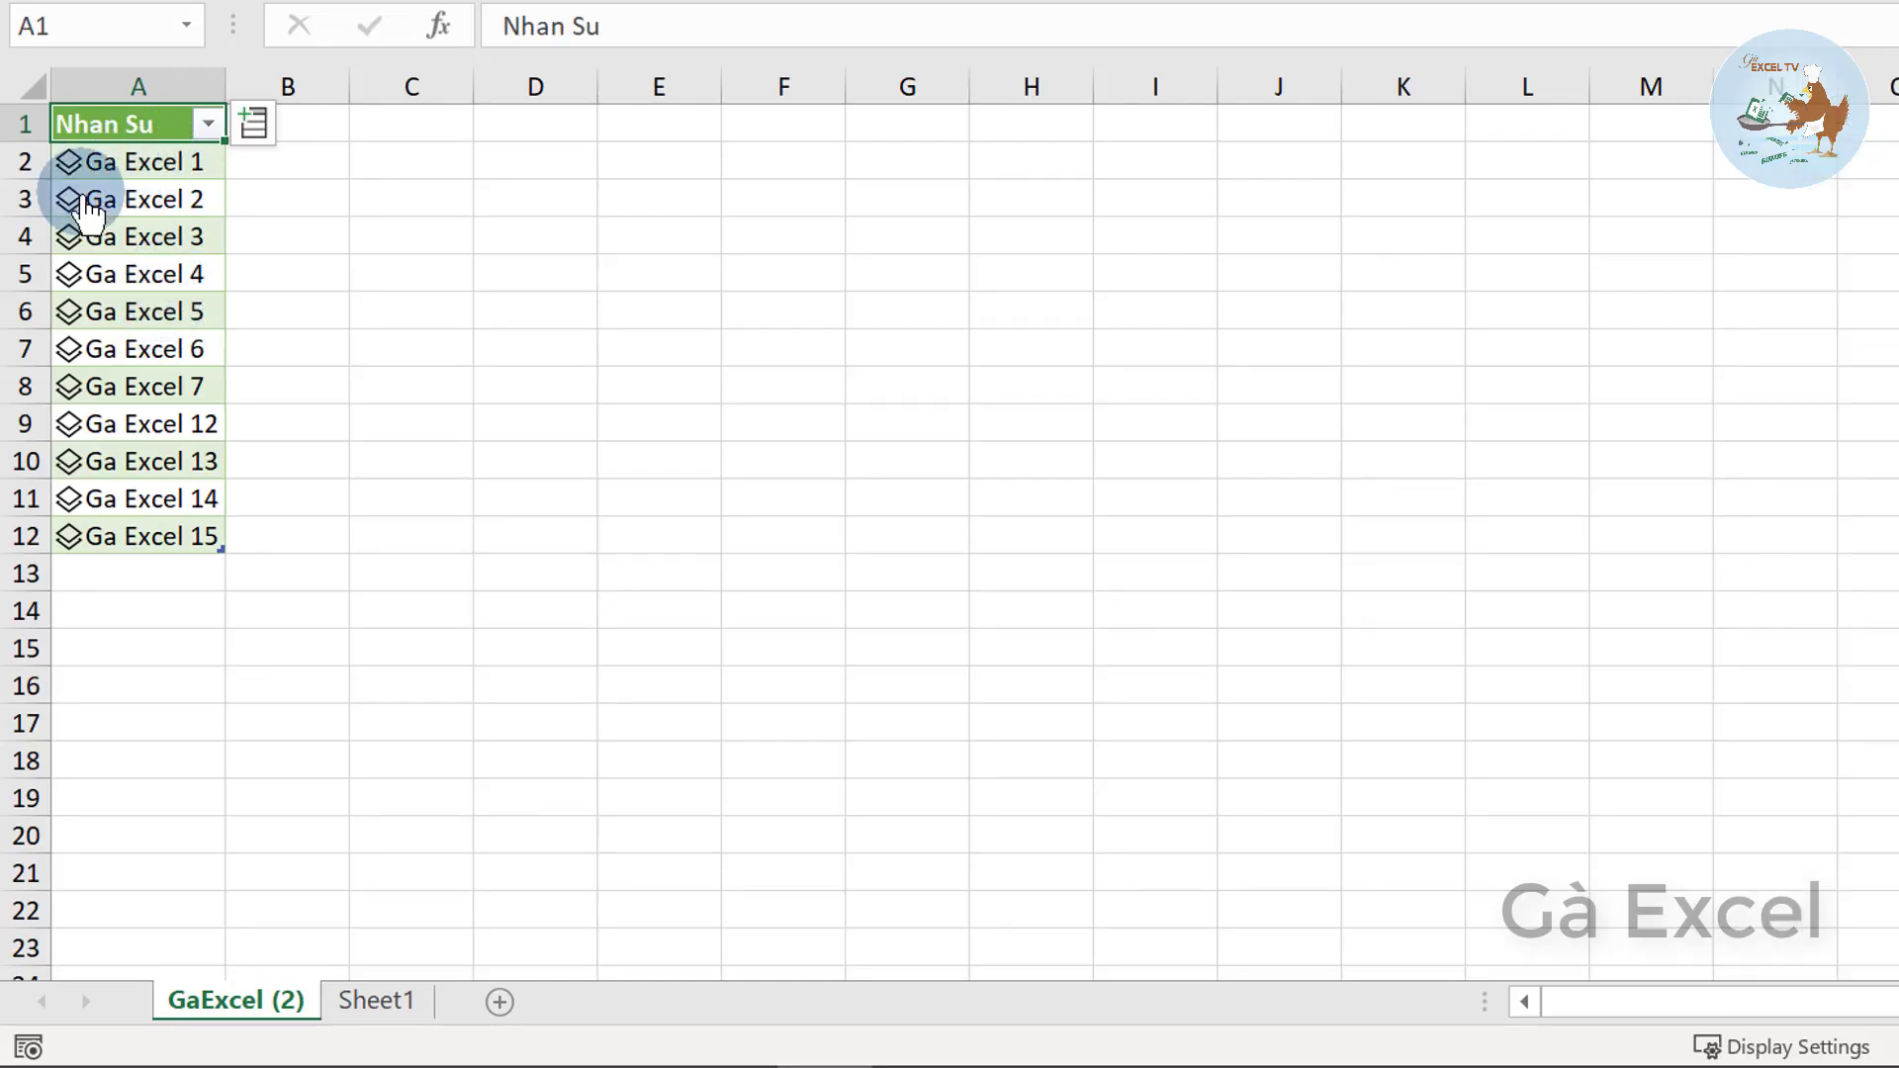
pyautogui.click(69, 201)
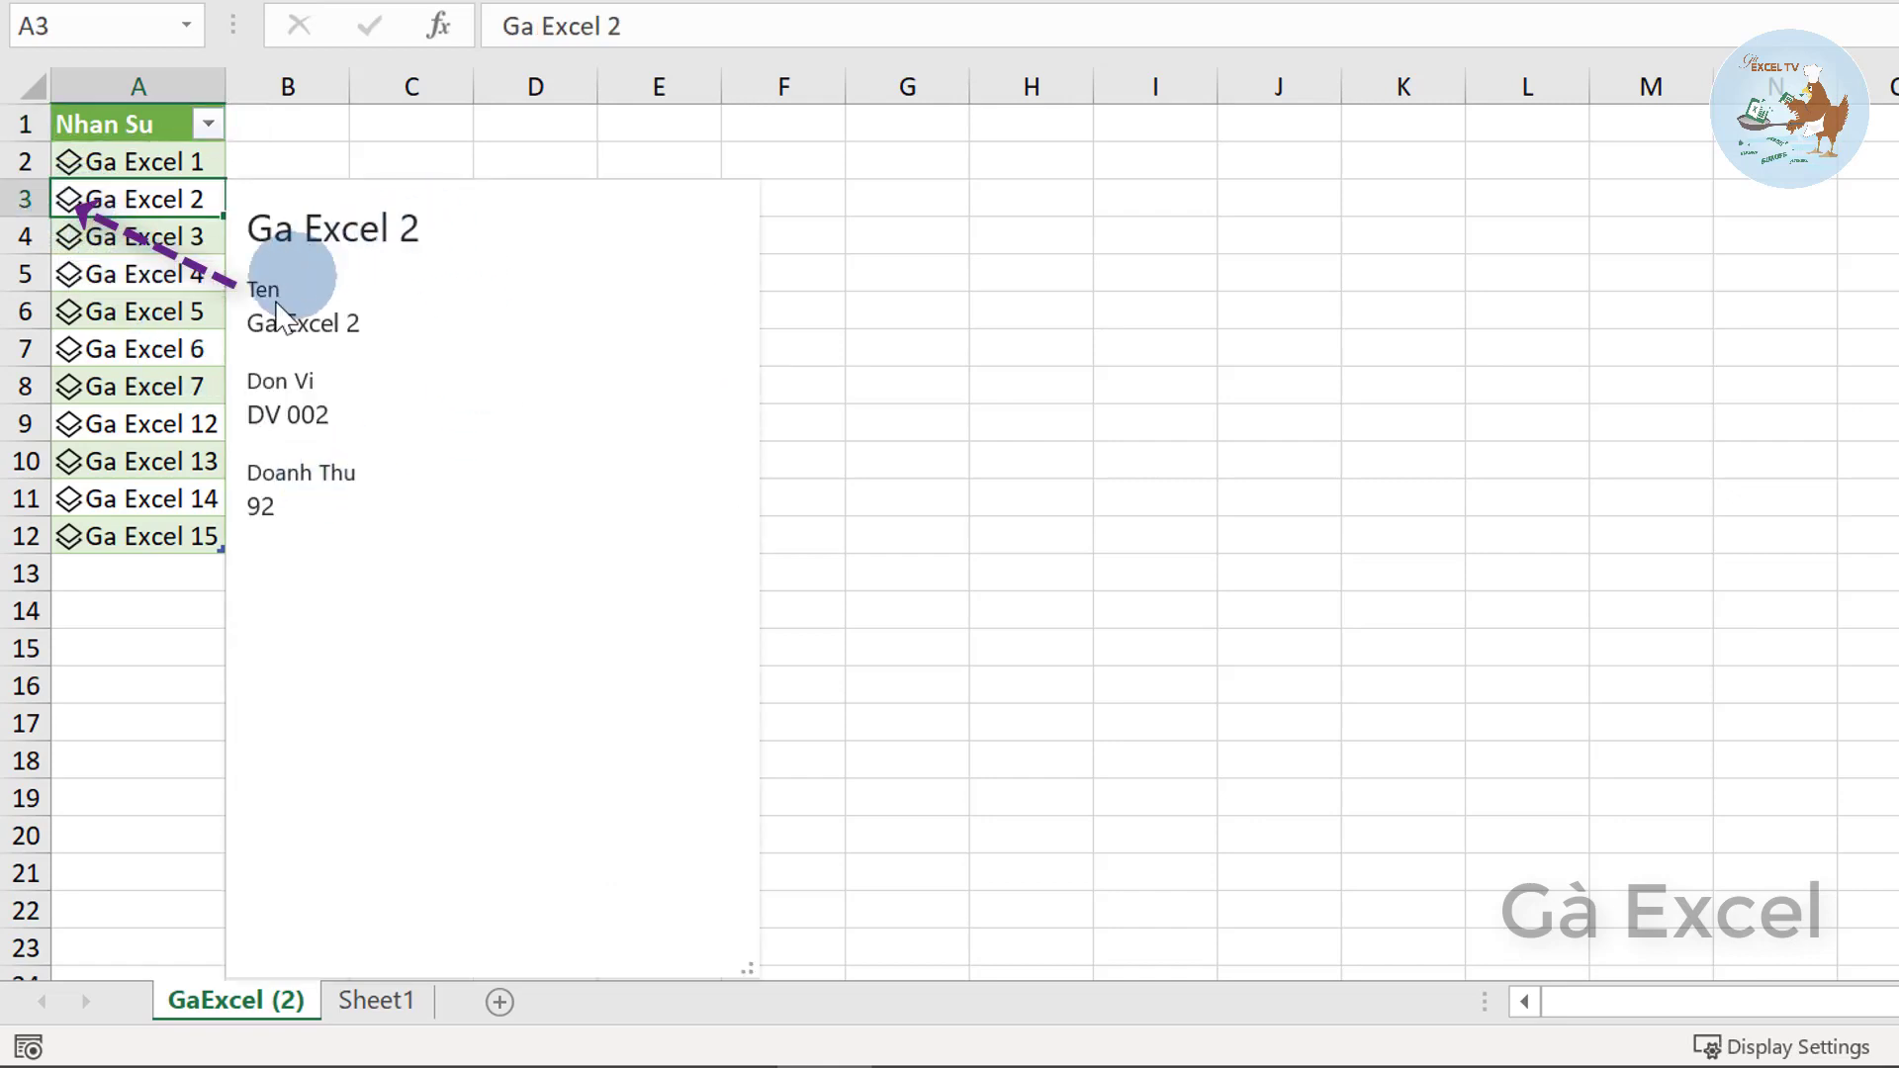
pyautogui.moveTo(288, 397)
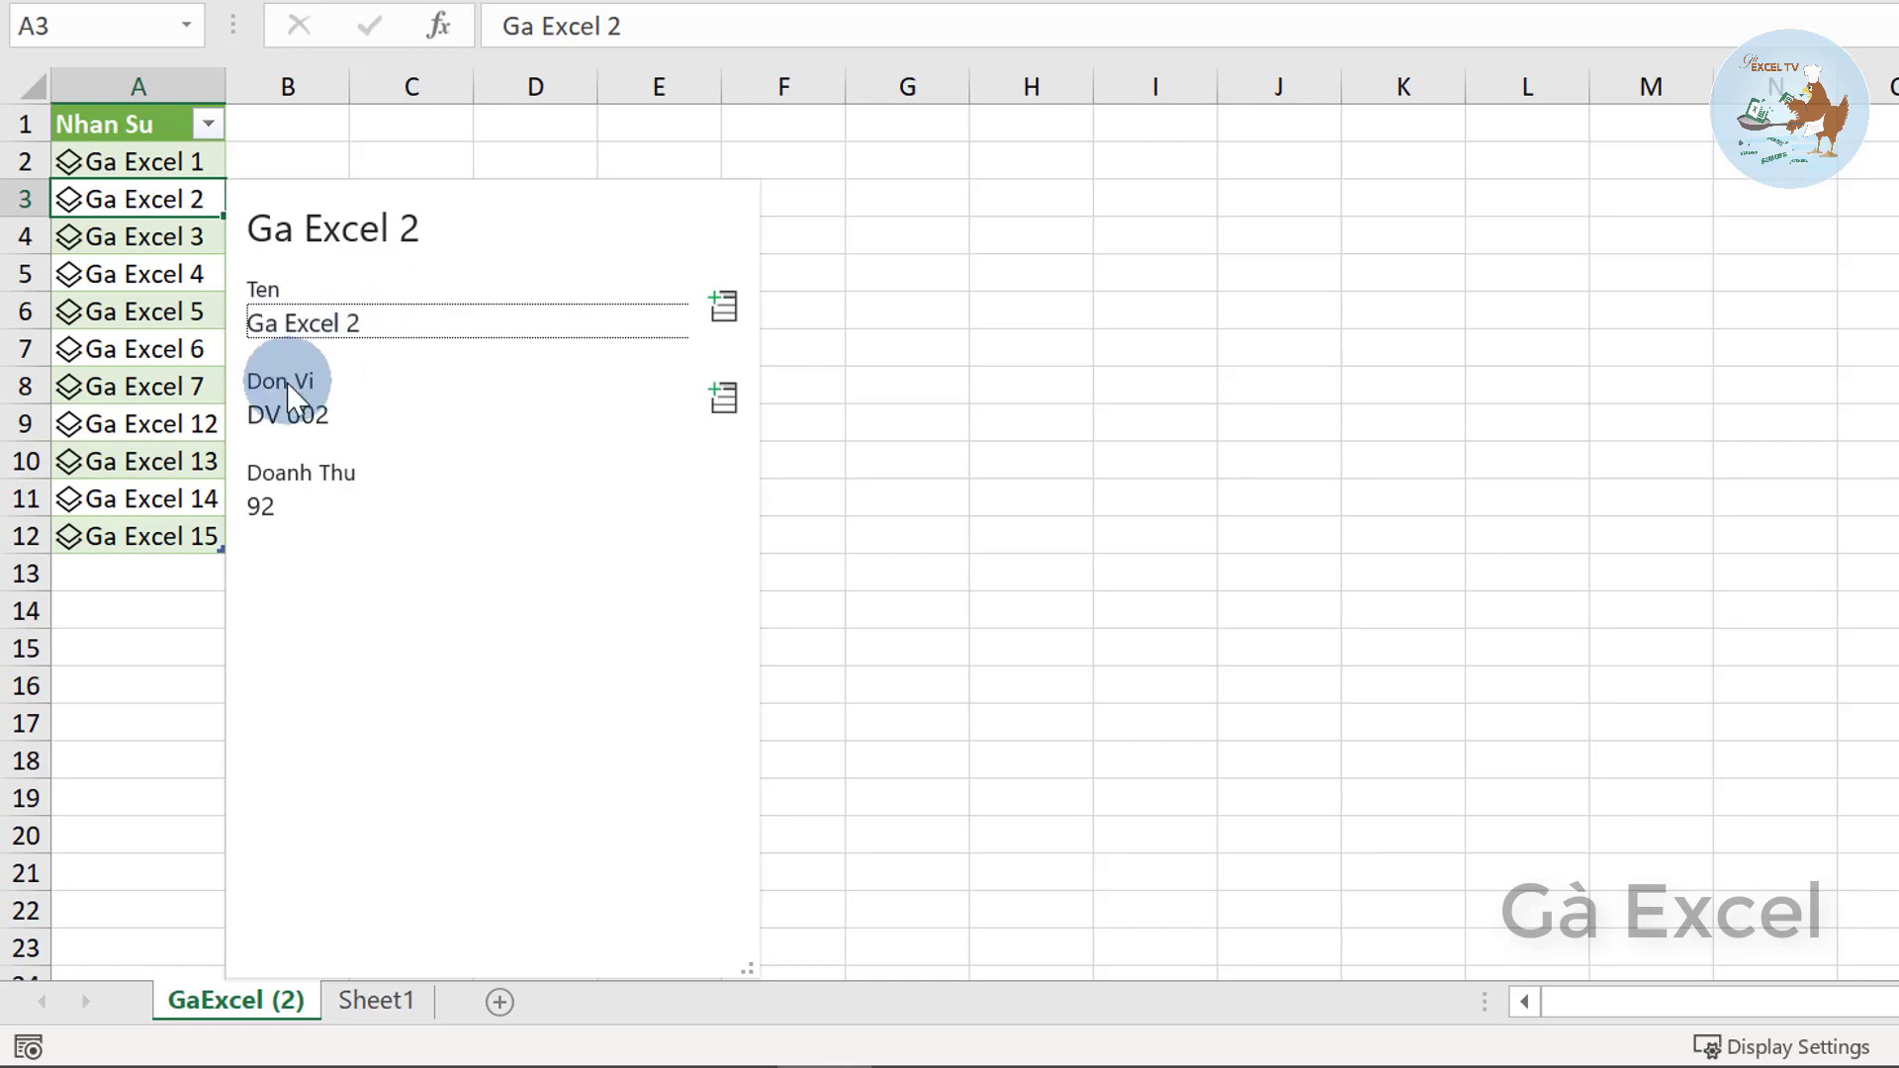
pyautogui.click(69, 536)
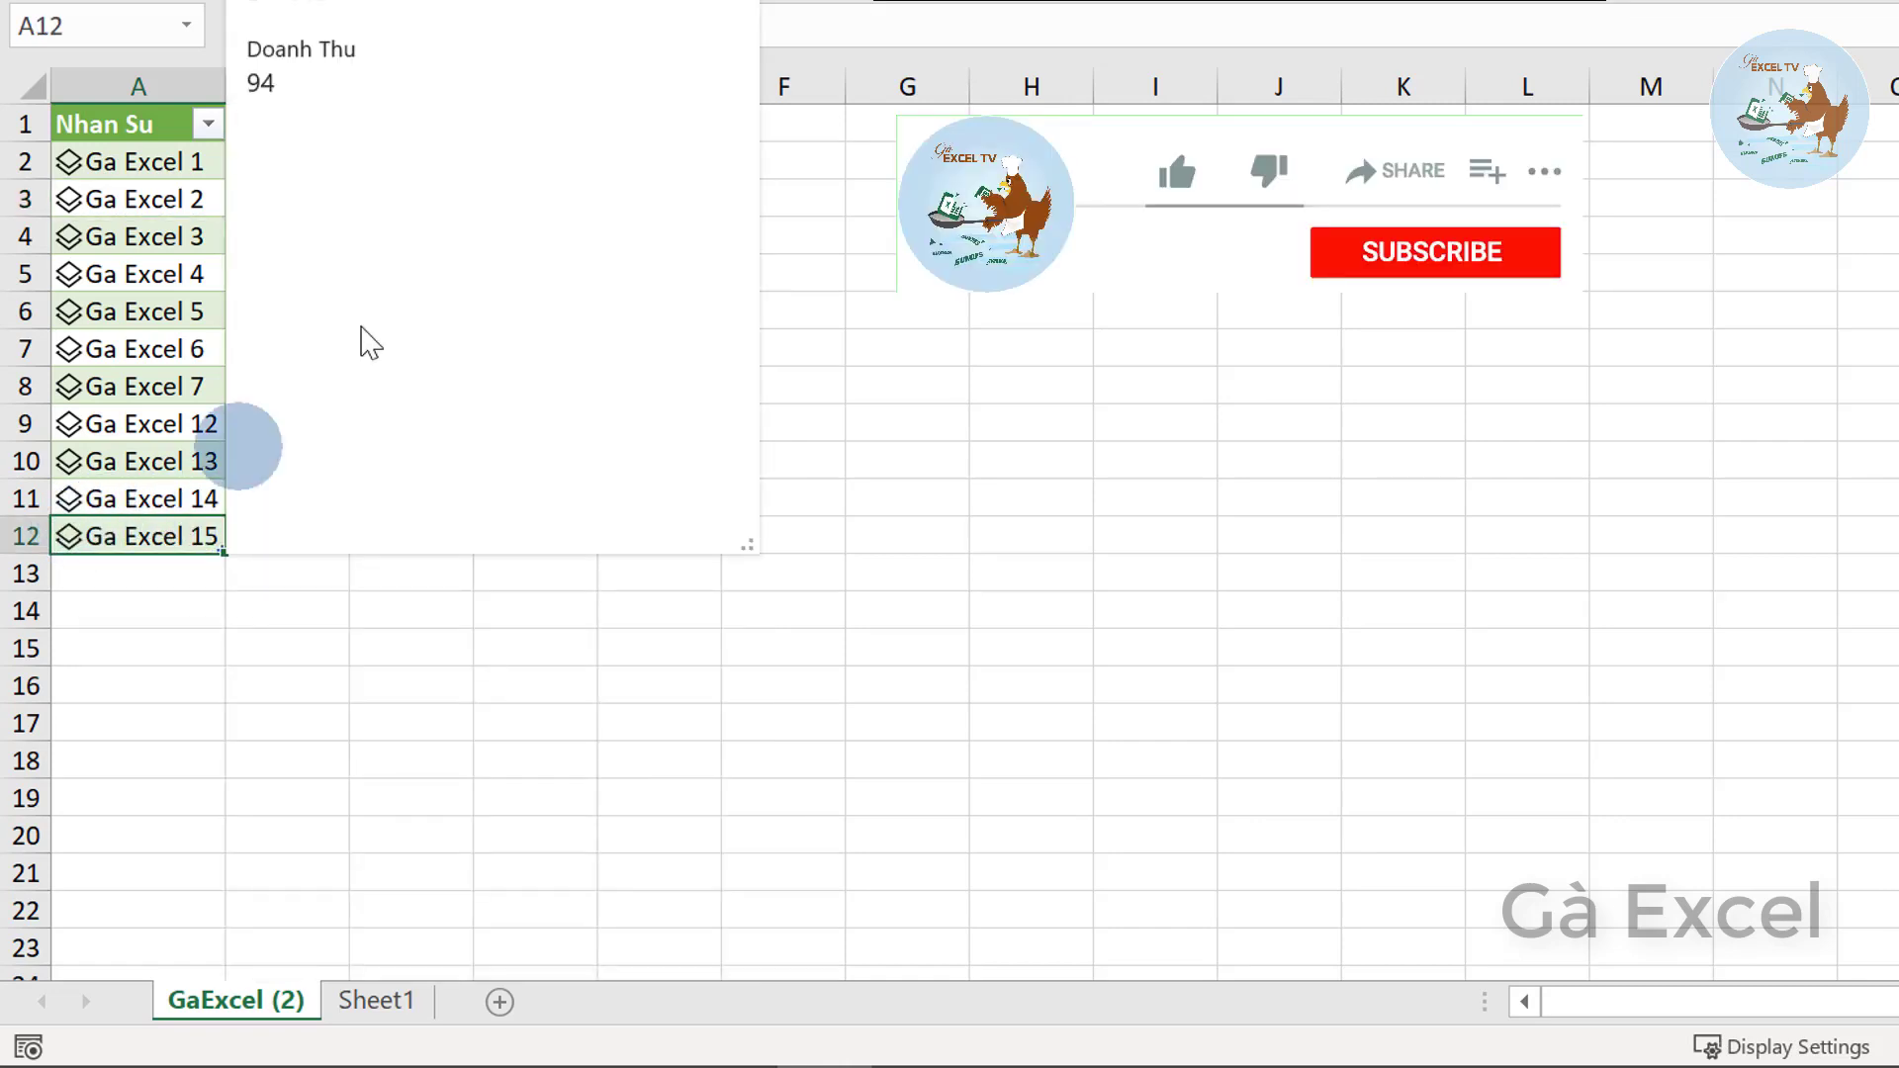
pyautogui.click(69, 311)
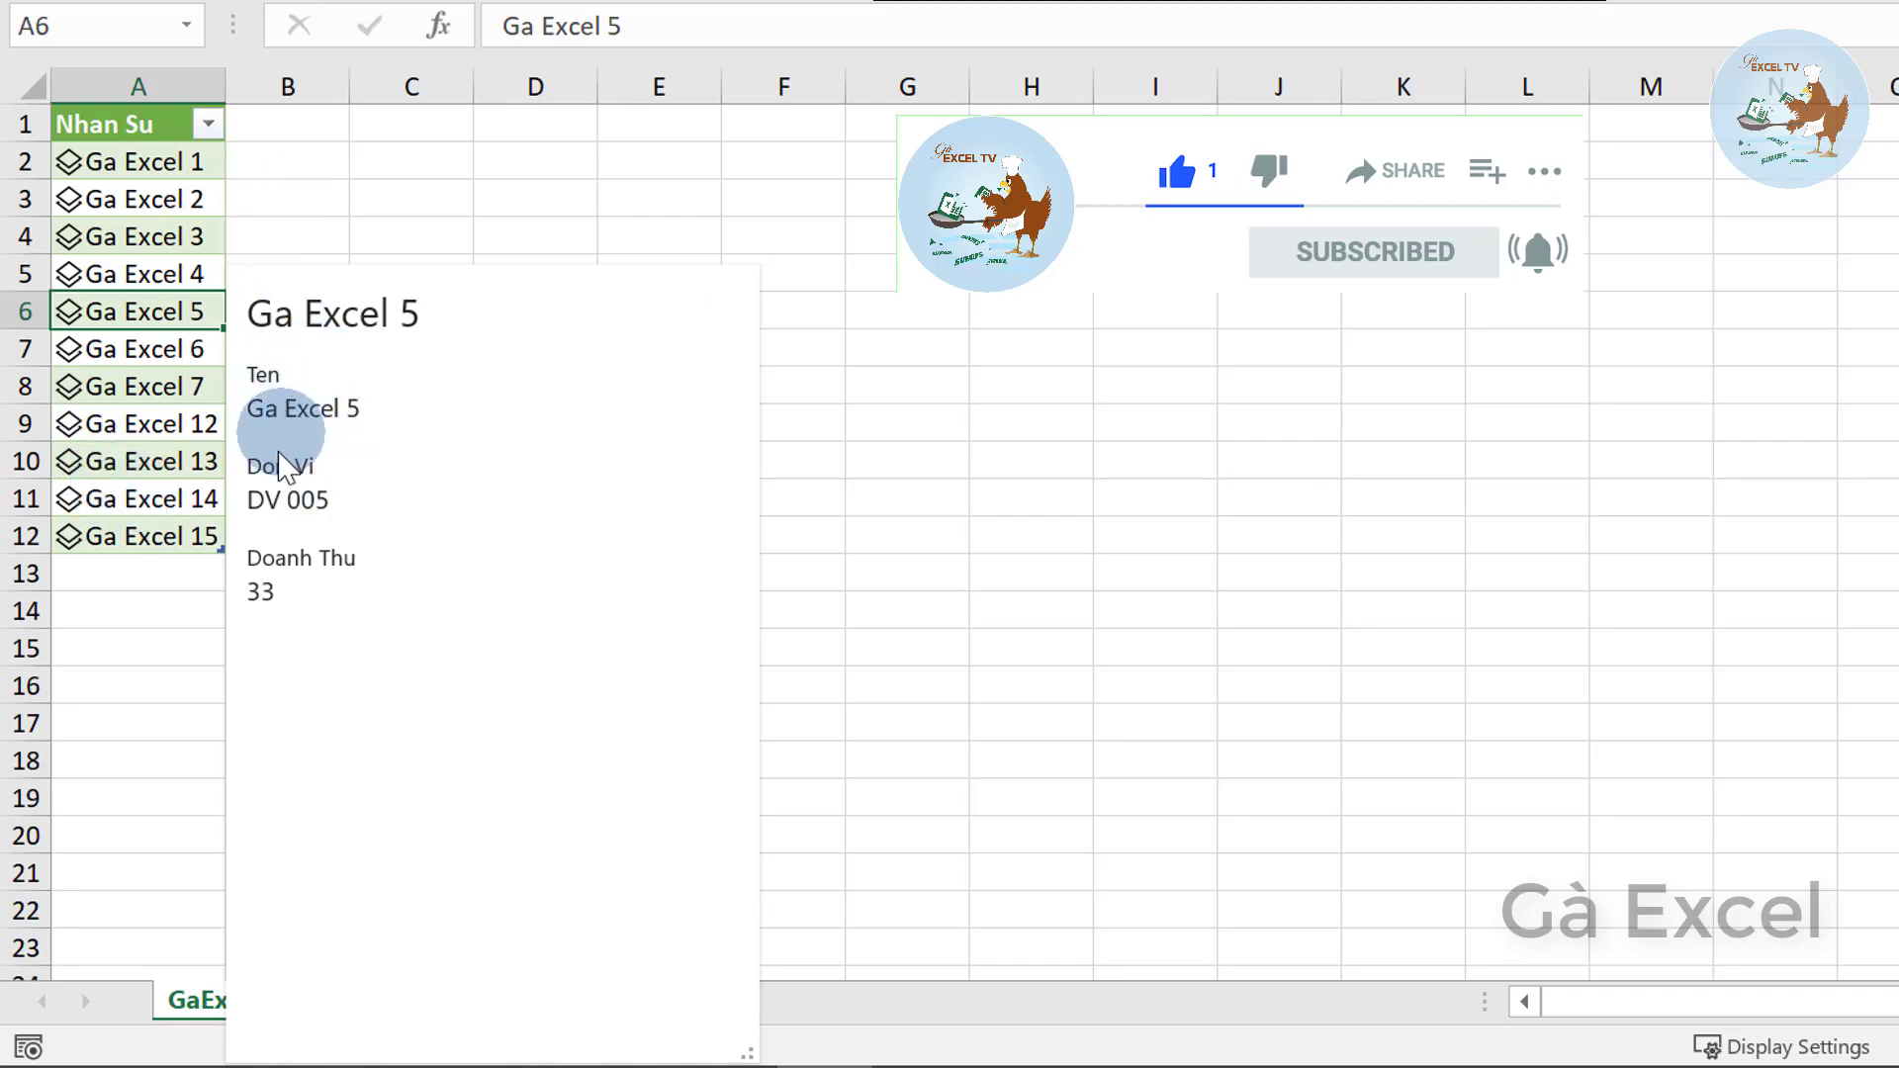
pyautogui.click(297, 131)
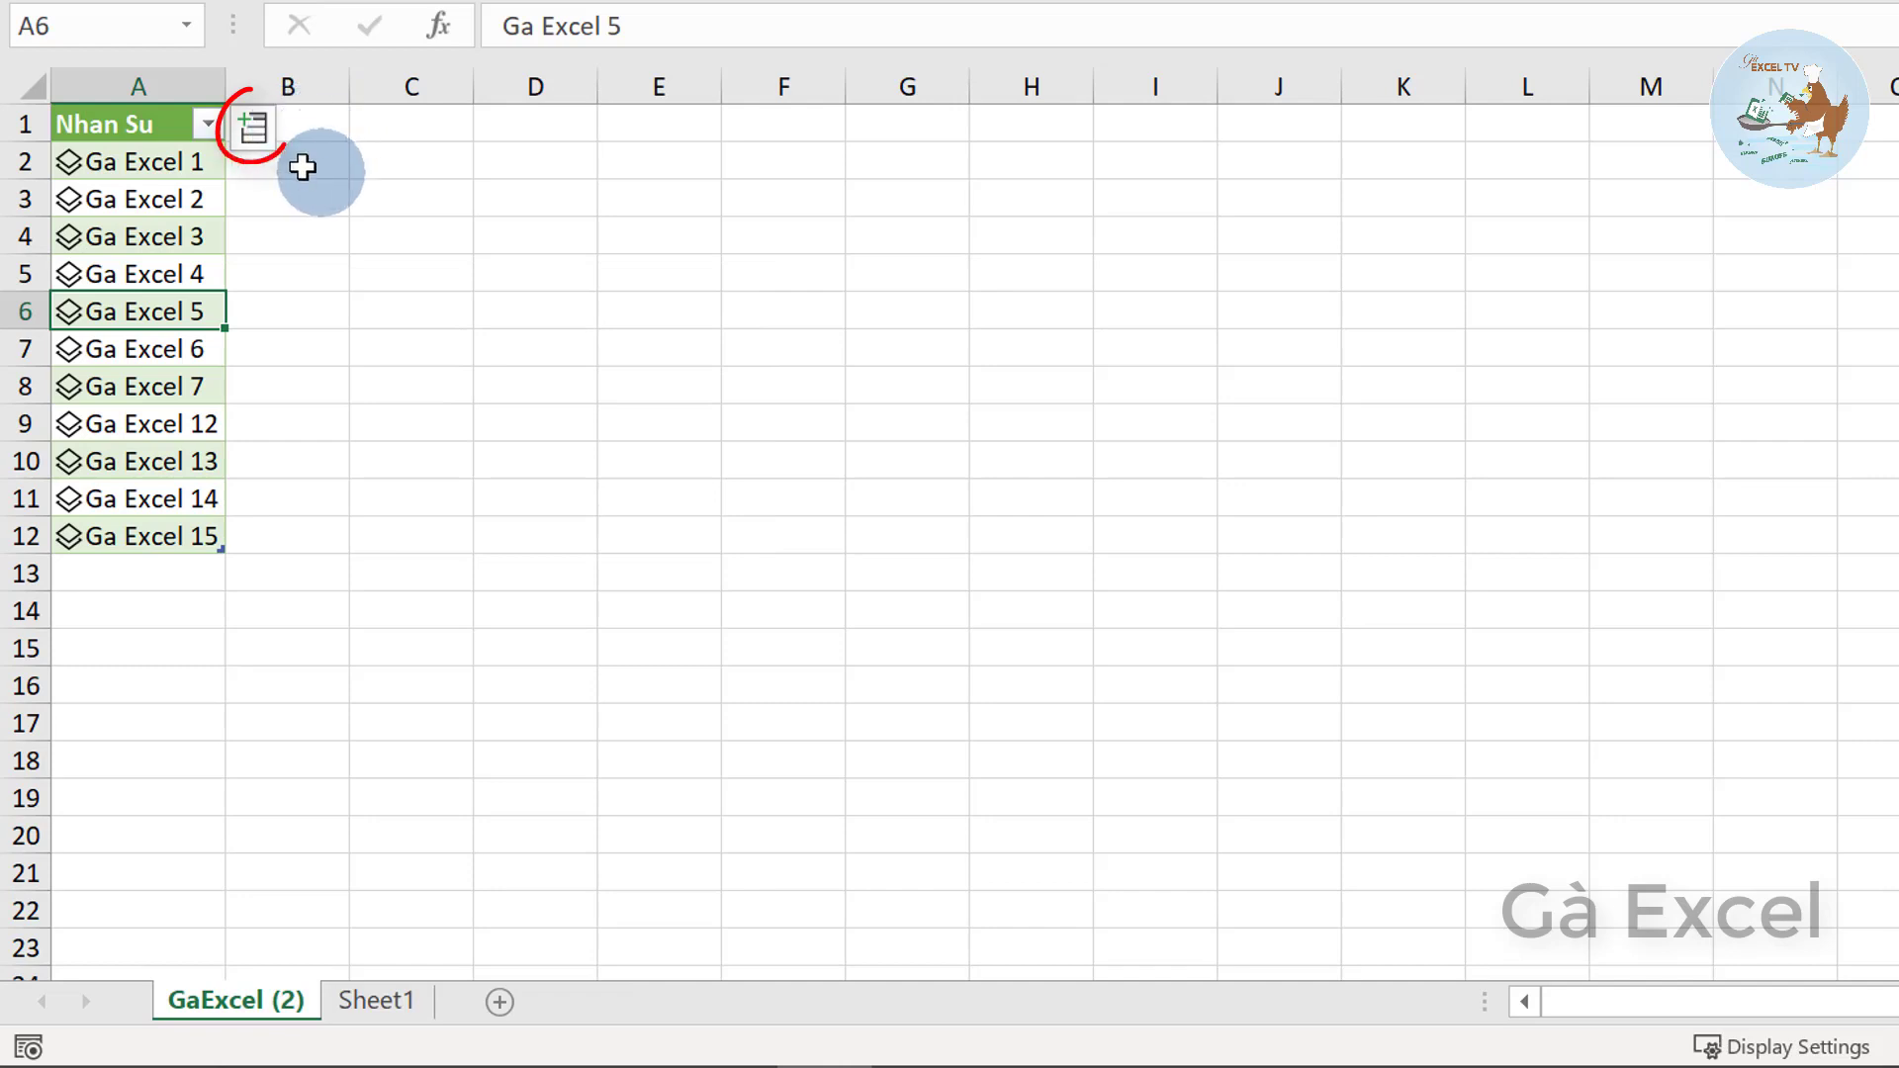
pyautogui.click(260, 129)
pyautogui.click(270, 236)
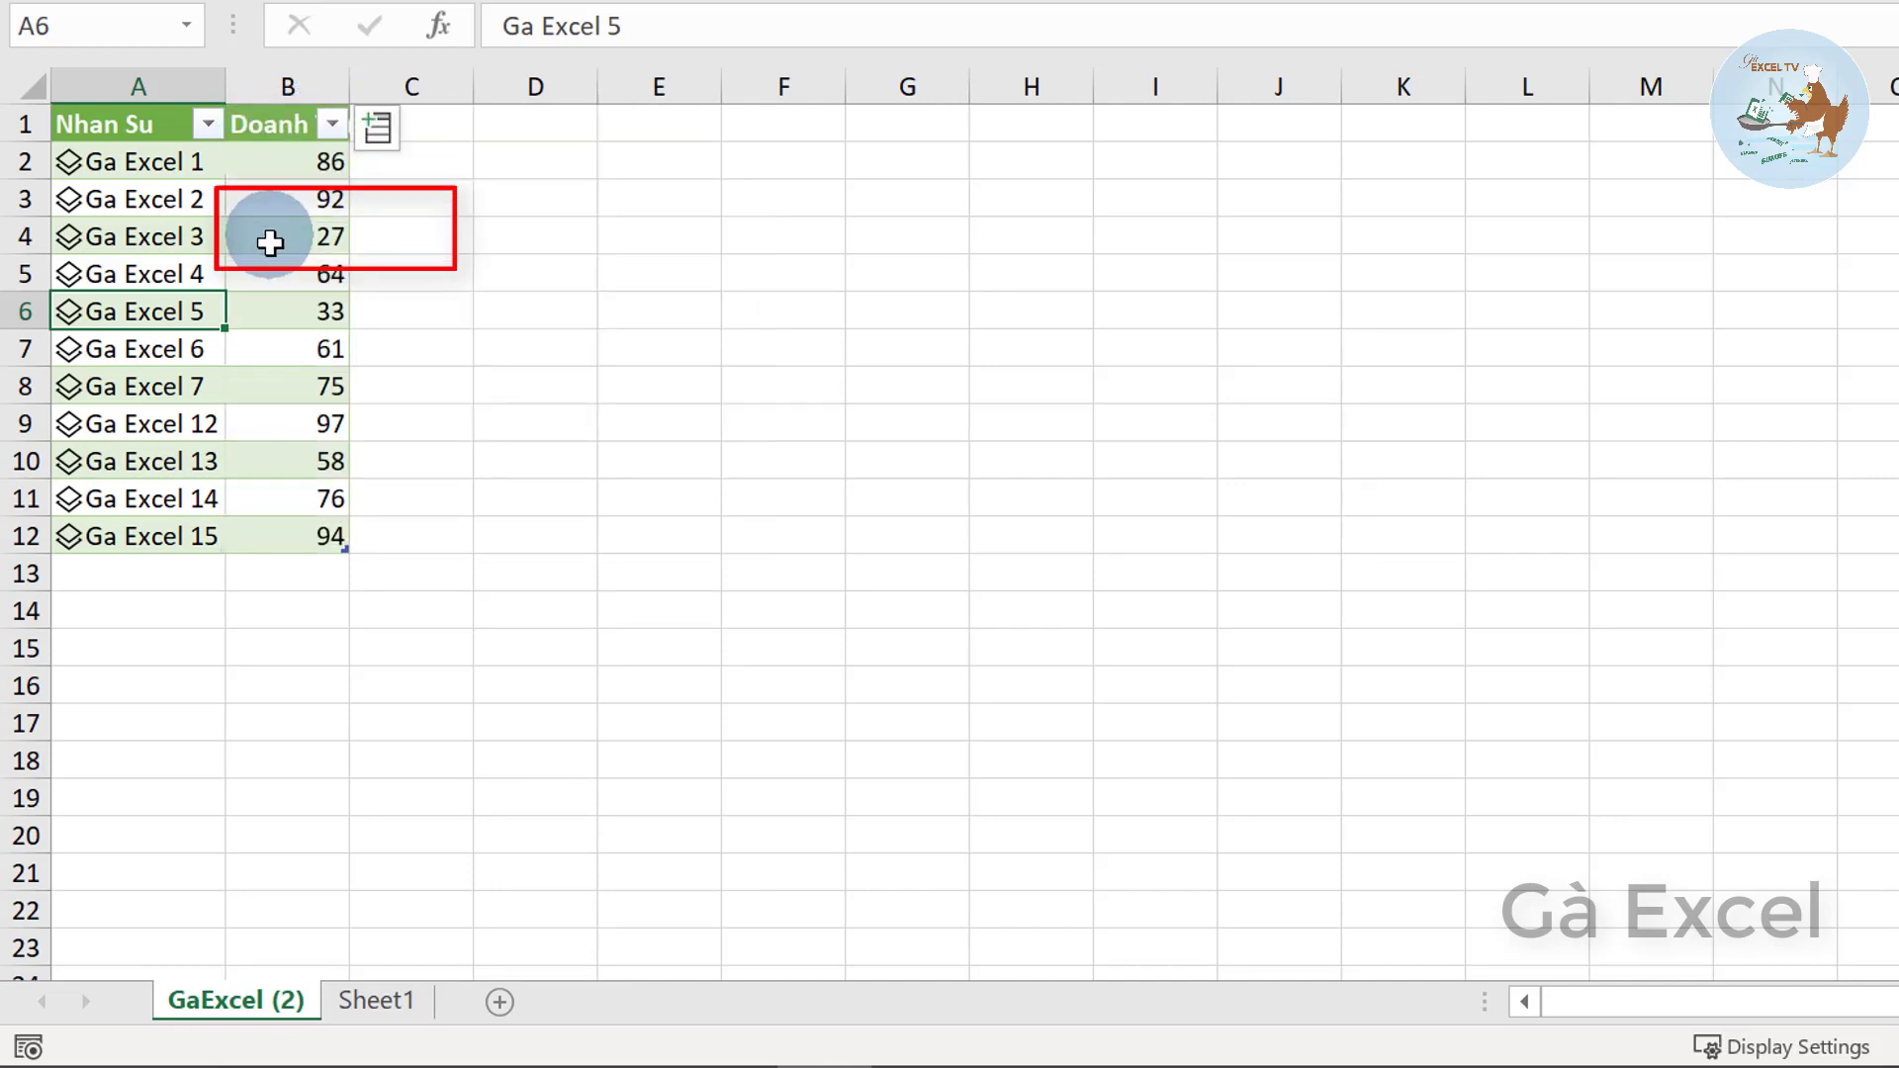
pyautogui.click(384, 122)
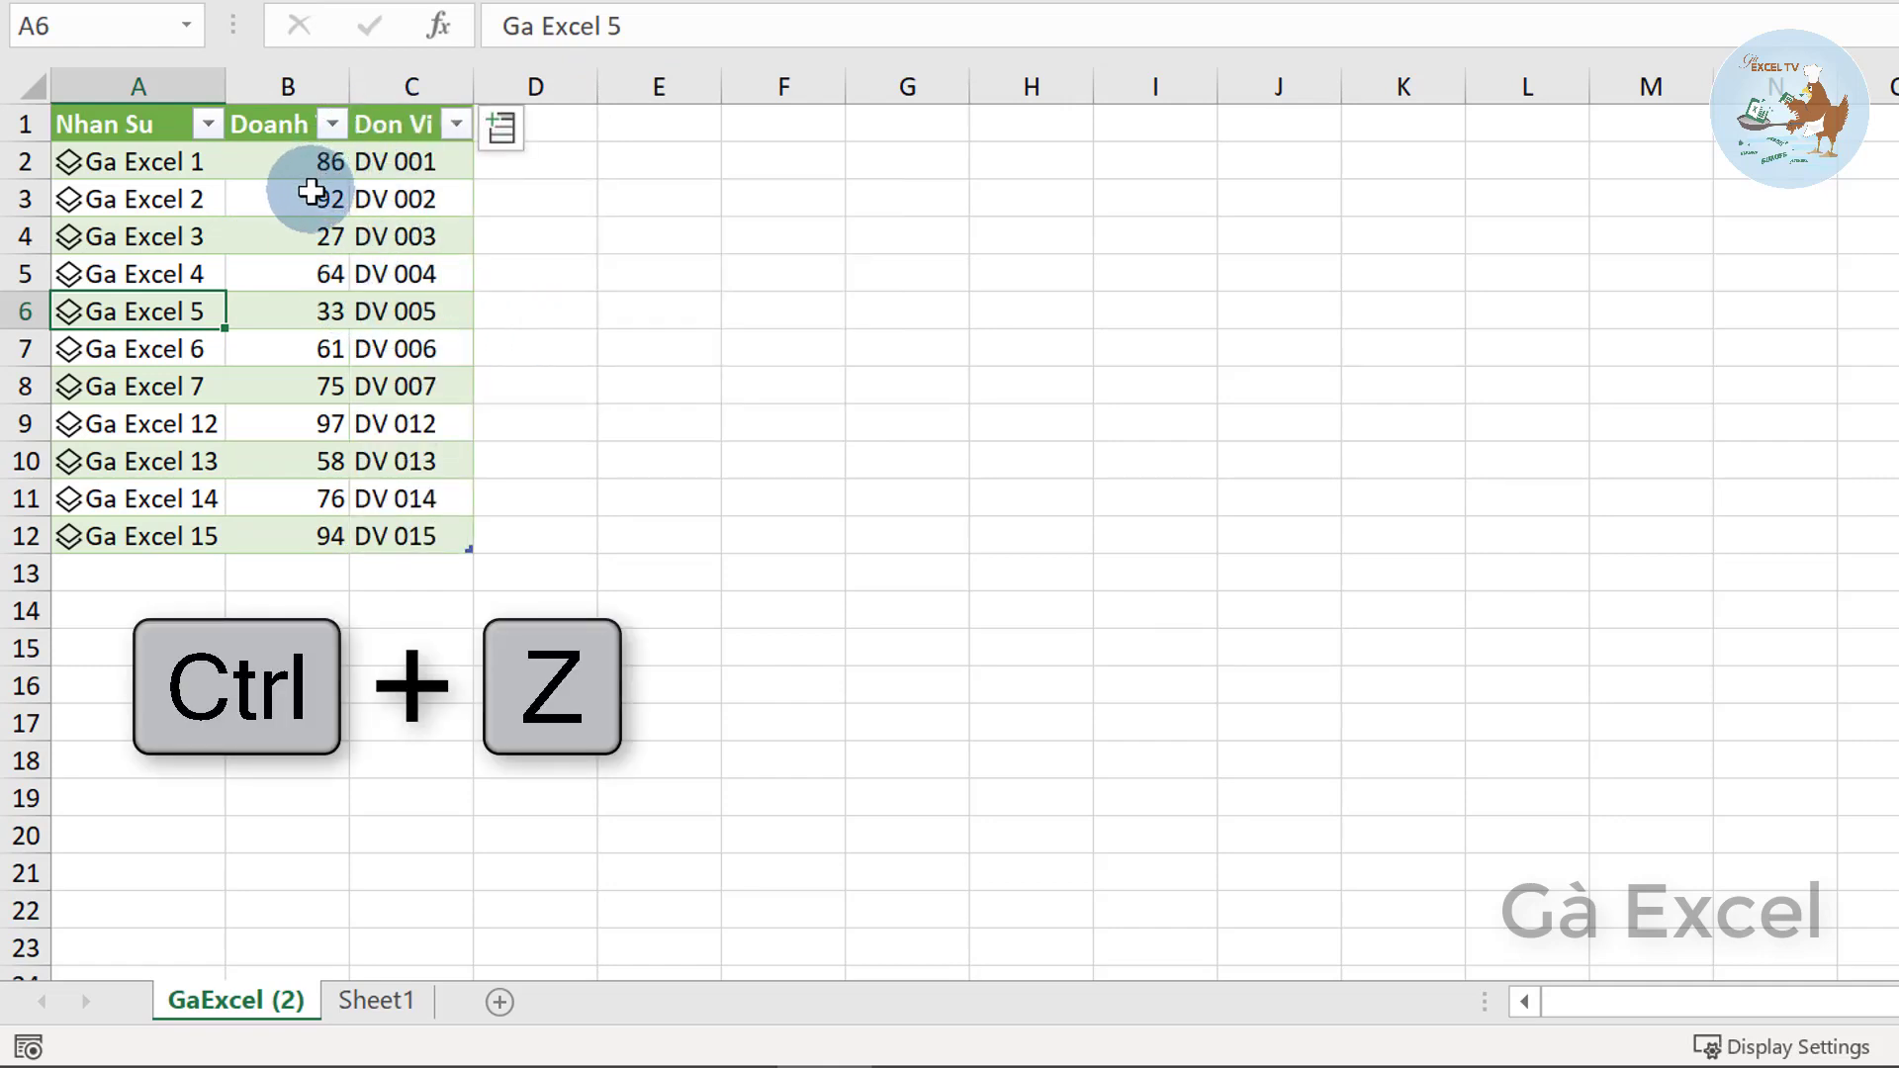
pyautogui.hotkey('ctrl', 'z')
pyautogui.hotkey('ctrl', 'z')
pyautogui.hotkey('ctrl', 'z')
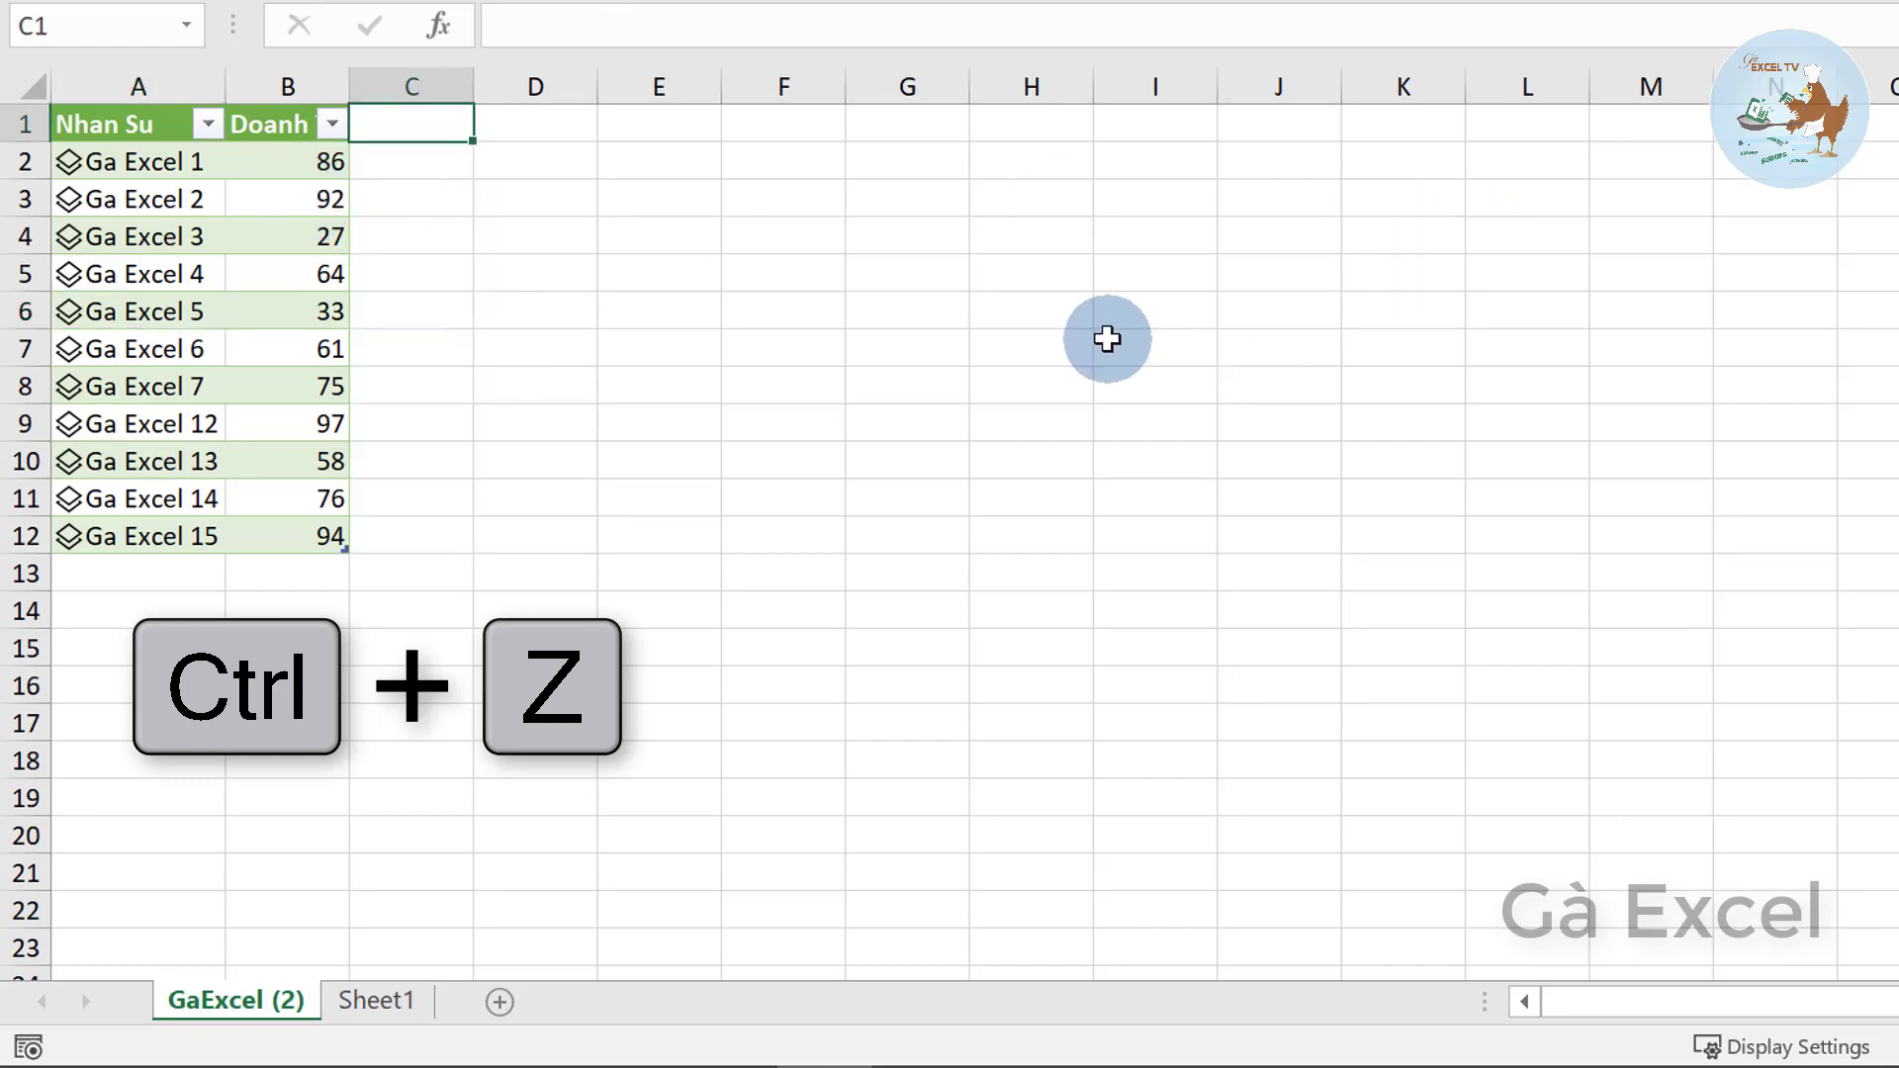
pyautogui.hotkey('ctrl', 'z')
pyautogui.hotkey('ctrl', 'z')
pyautogui.hotkey('ctrl', 'z')
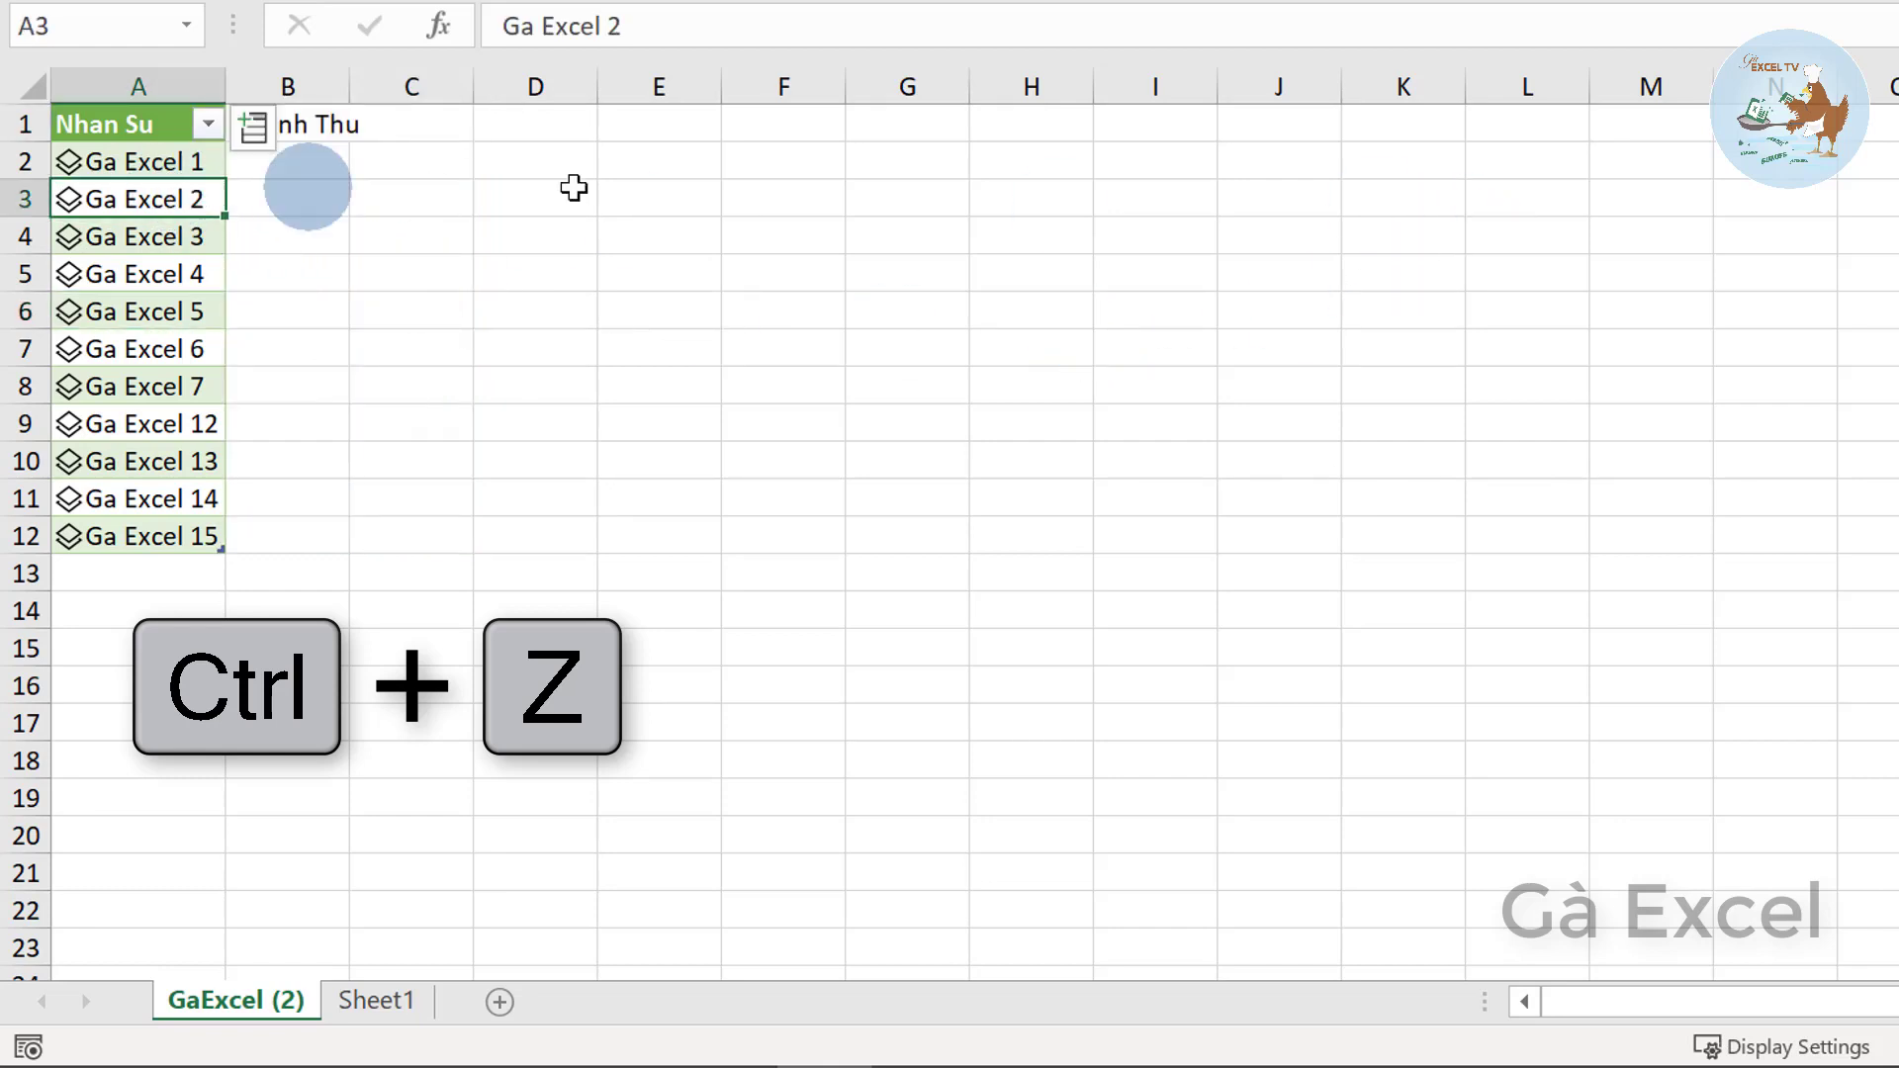
pyautogui.hotkey('ctrl', 'z')
pyautogui.write('Nhân Sư')
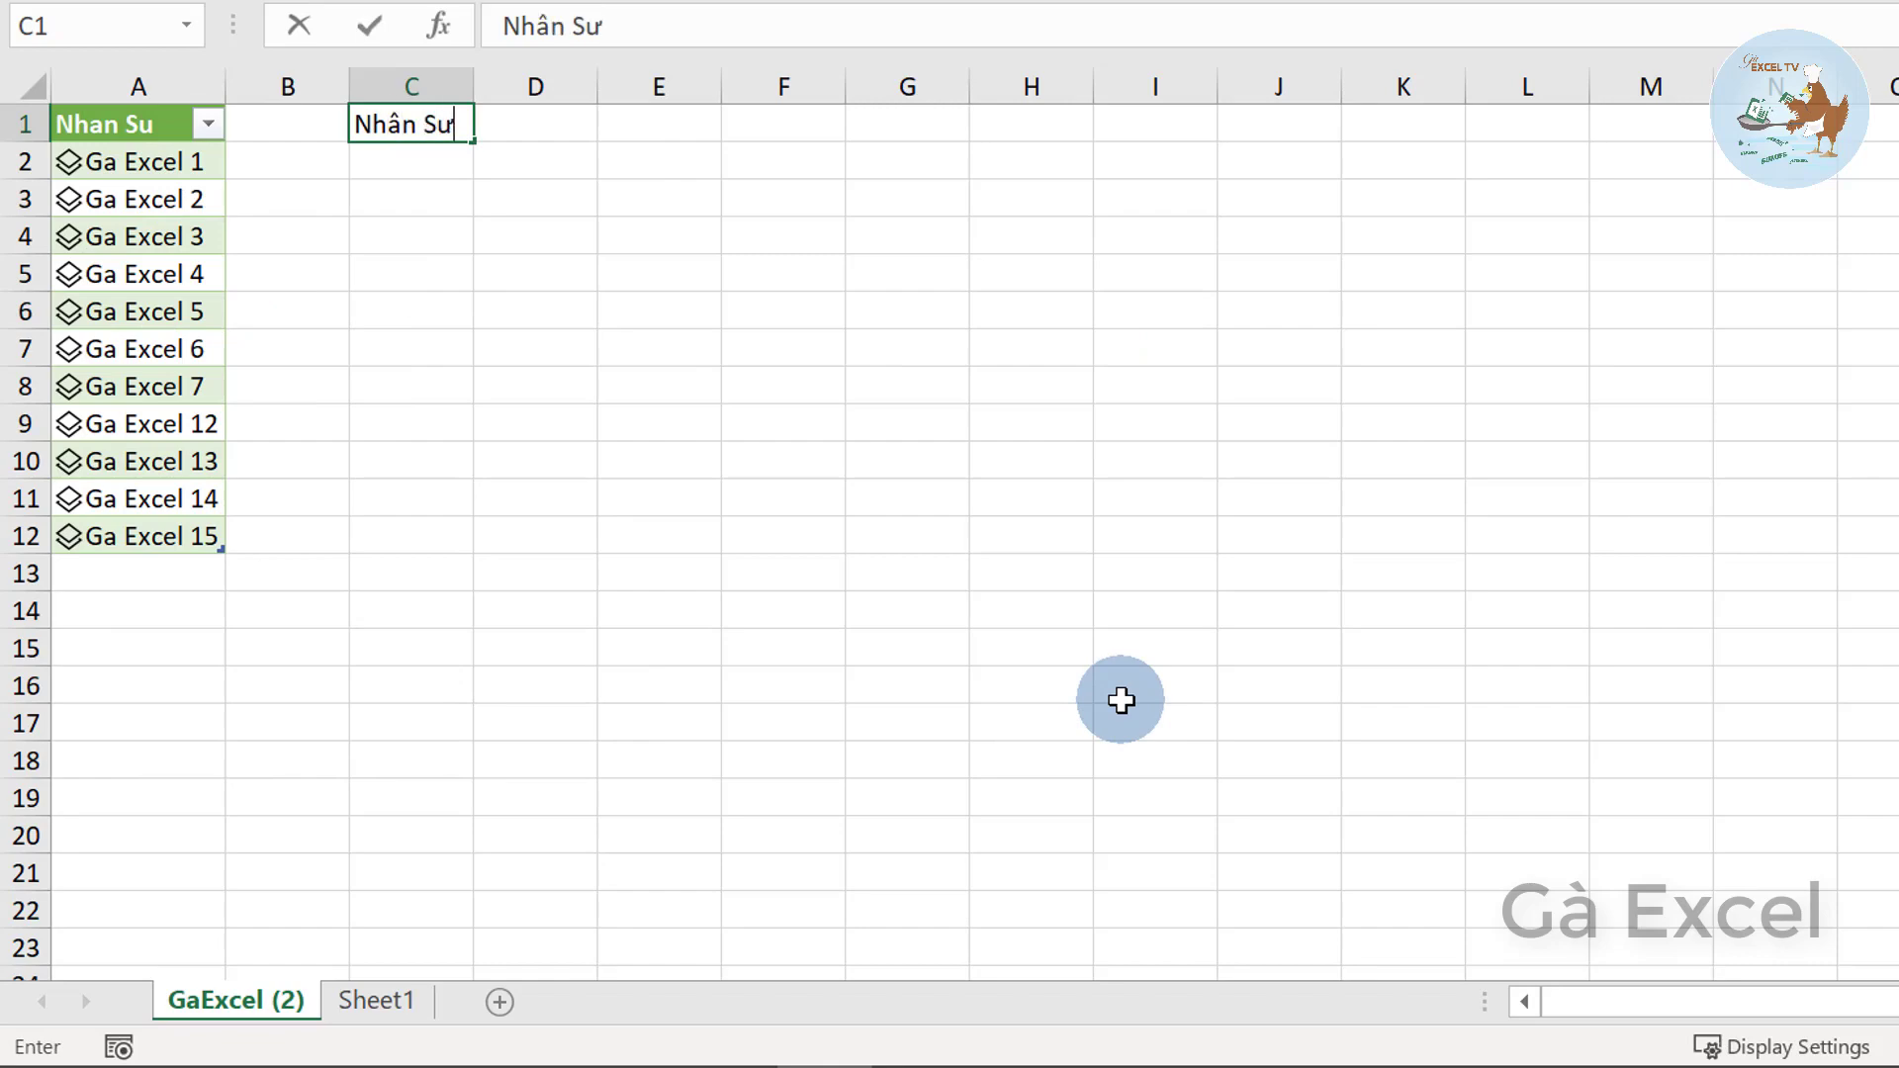
# Enter the Nhân Sự heading in C1 and give C2 List validation sourced from =$A$2:$A$12.
pyautogui.press('Return')
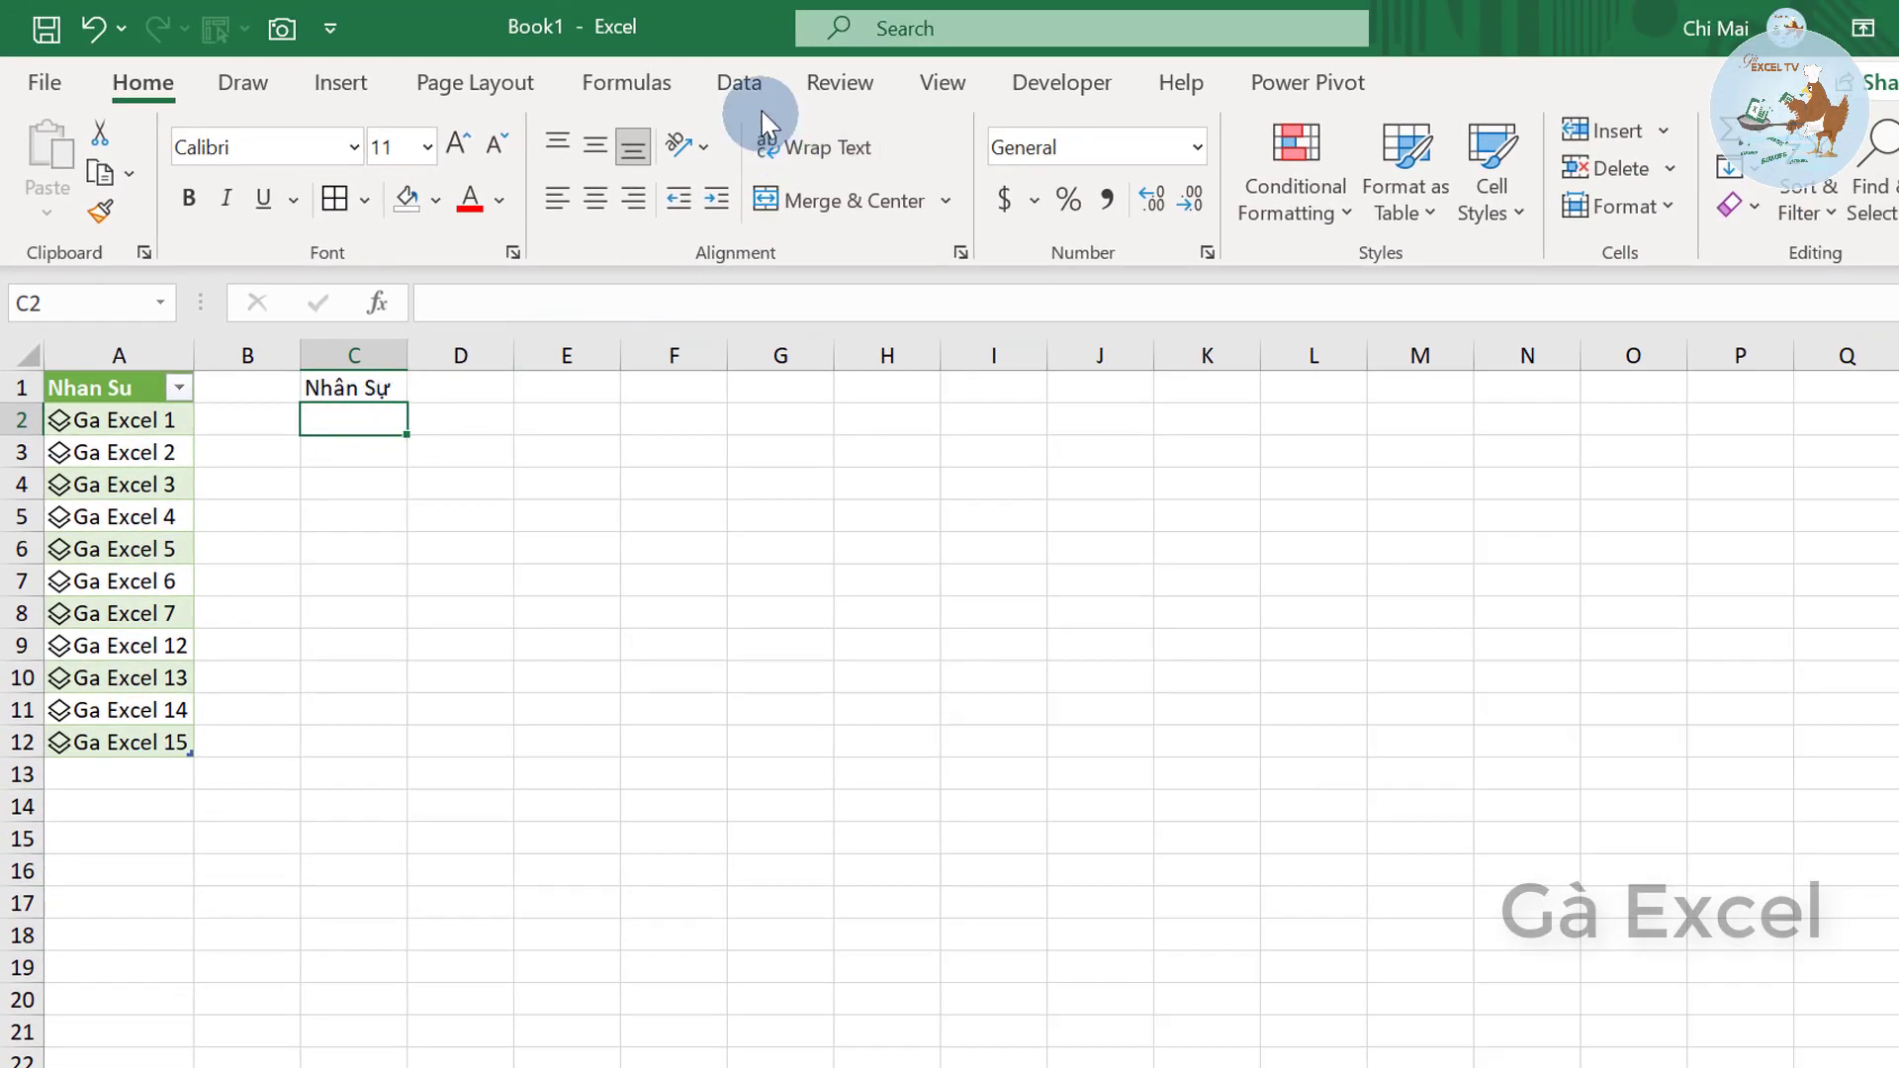
pyautogui.click(740, 83)
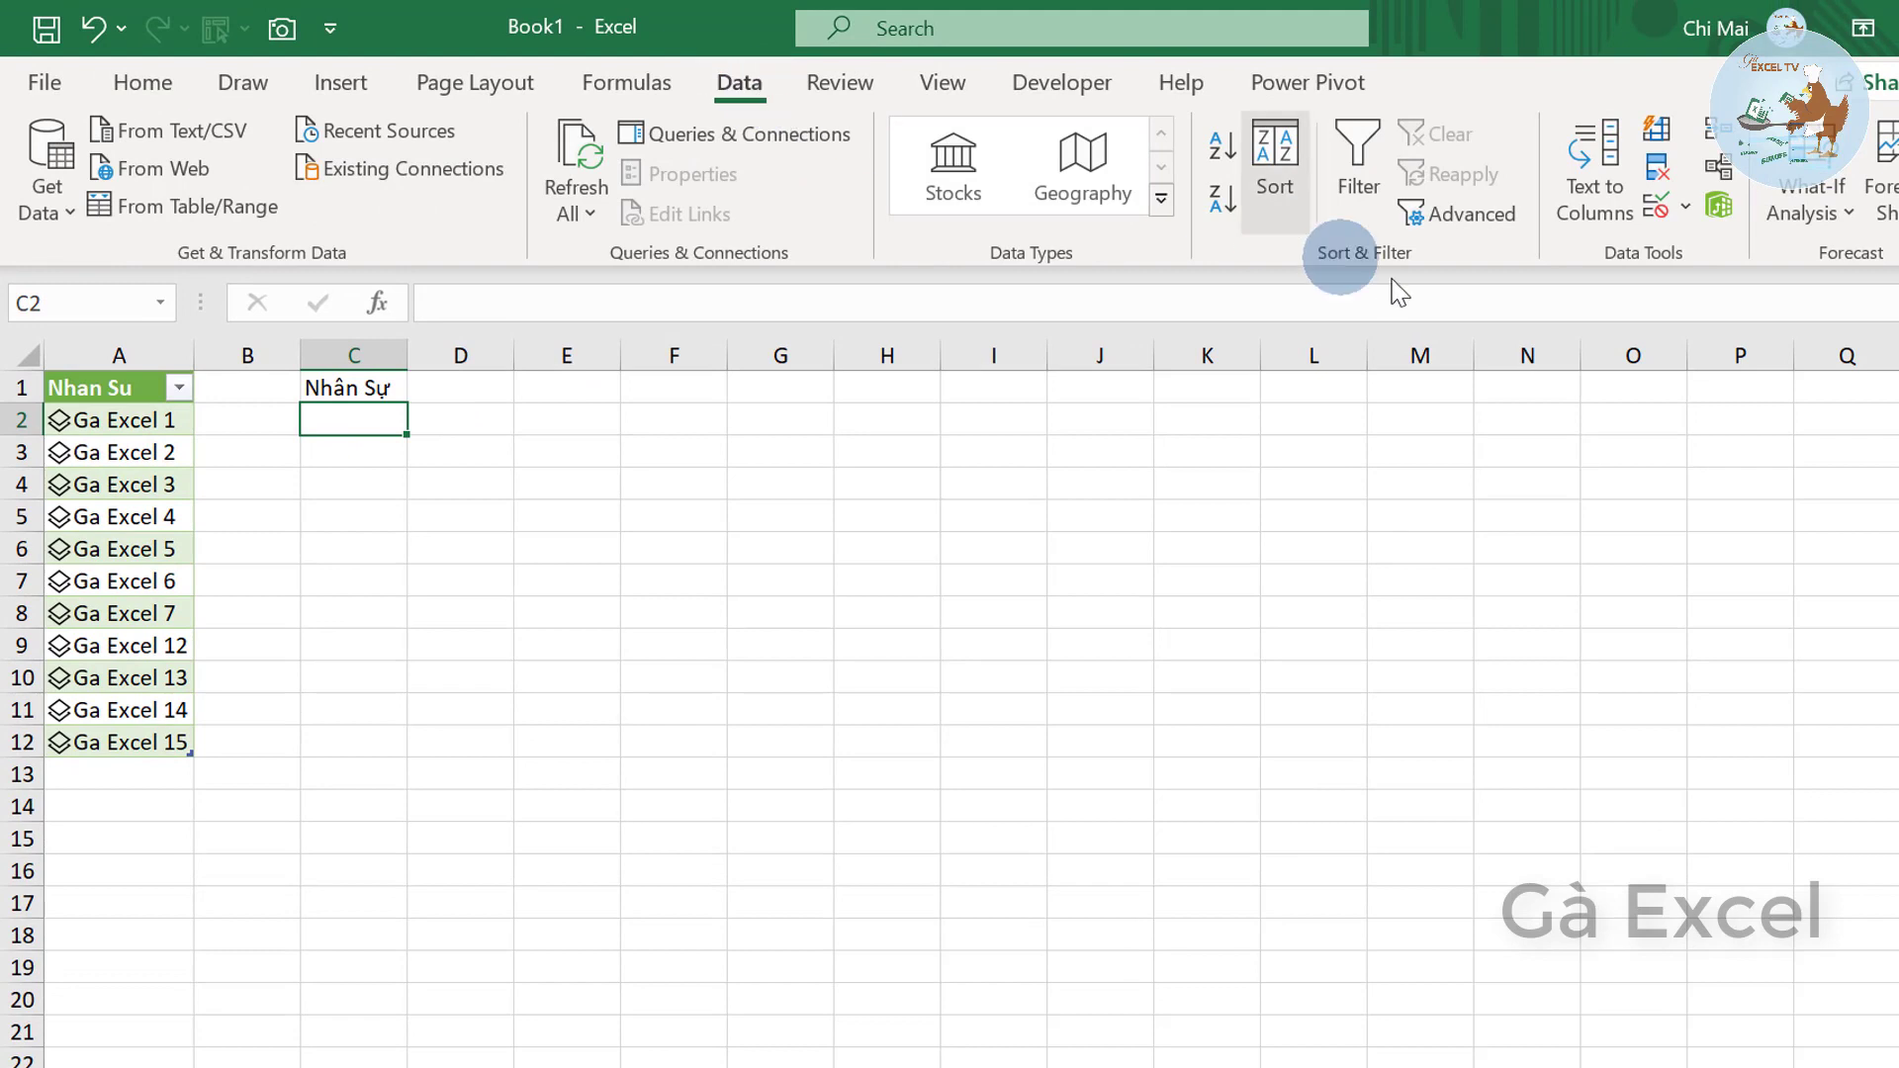
pyautogui.click(1686, 207)
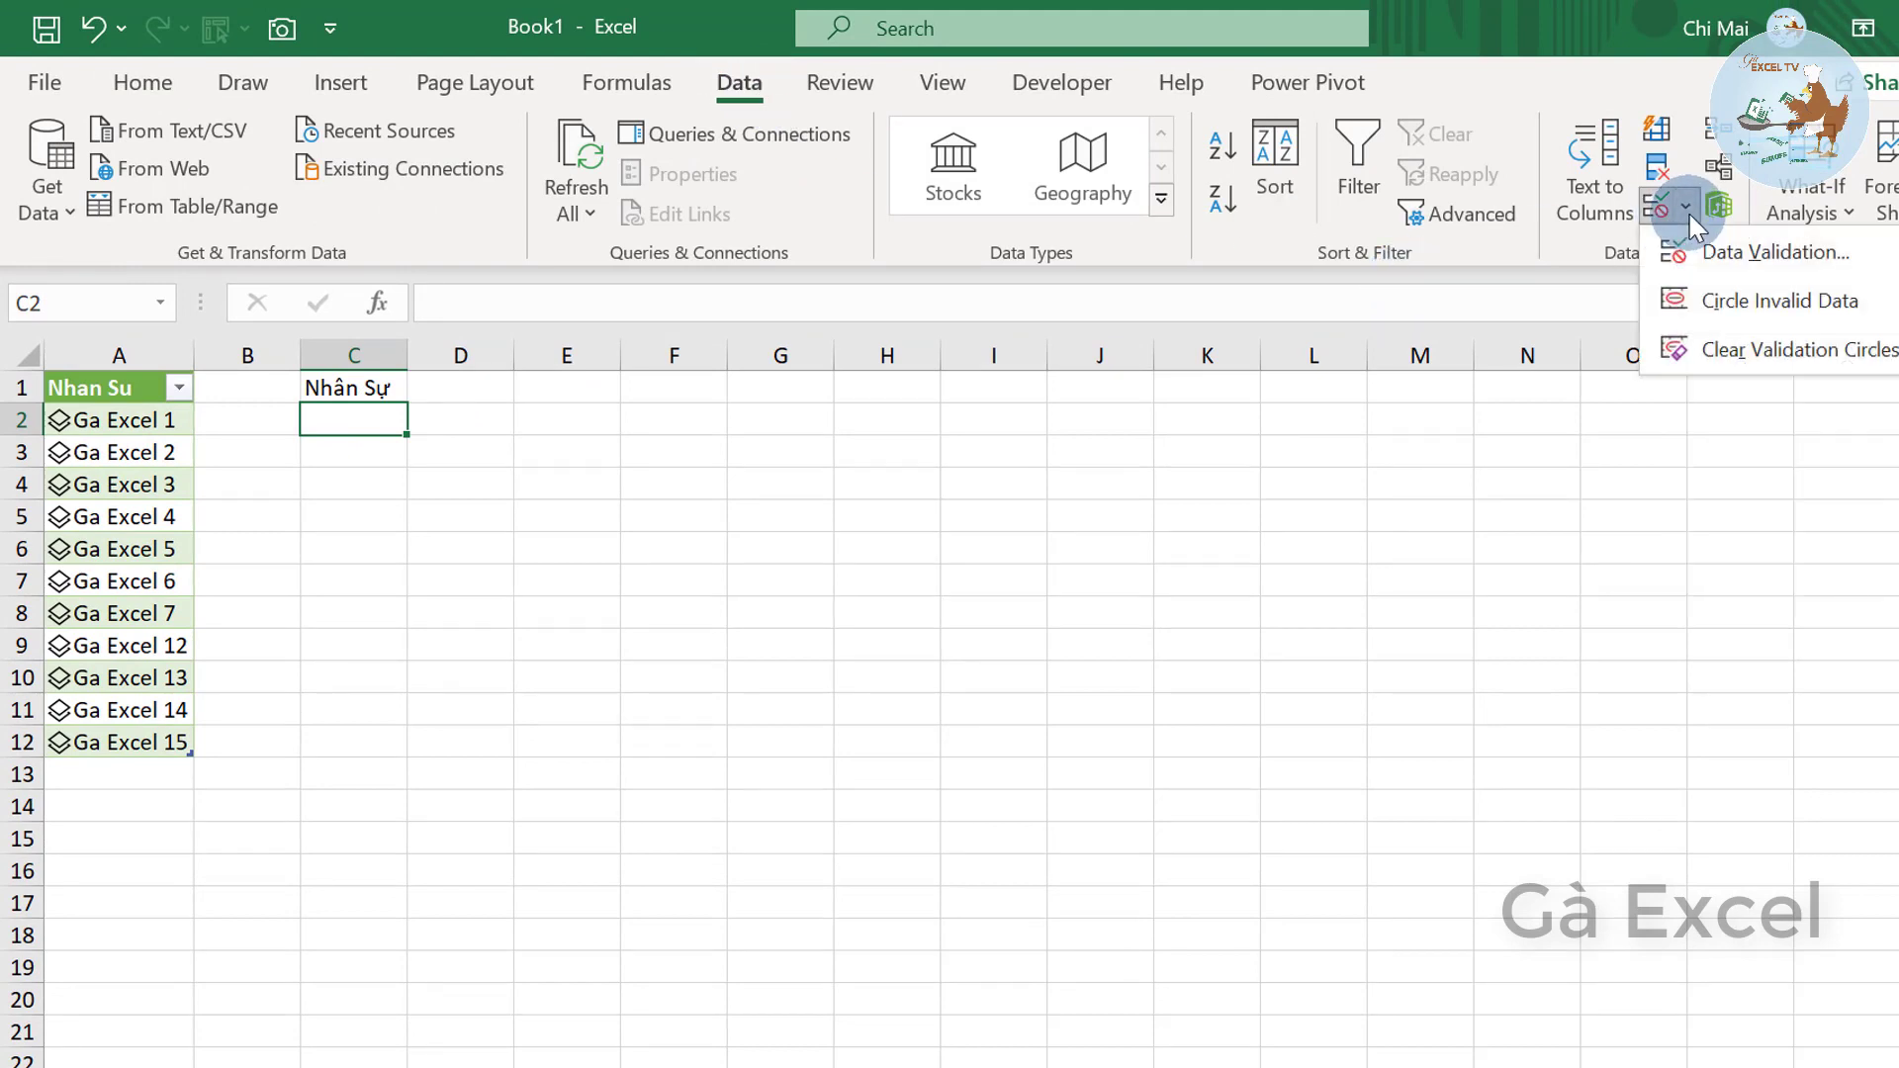
pyautogui.click(1755, 257)
pyautogui.click(1108, 482)
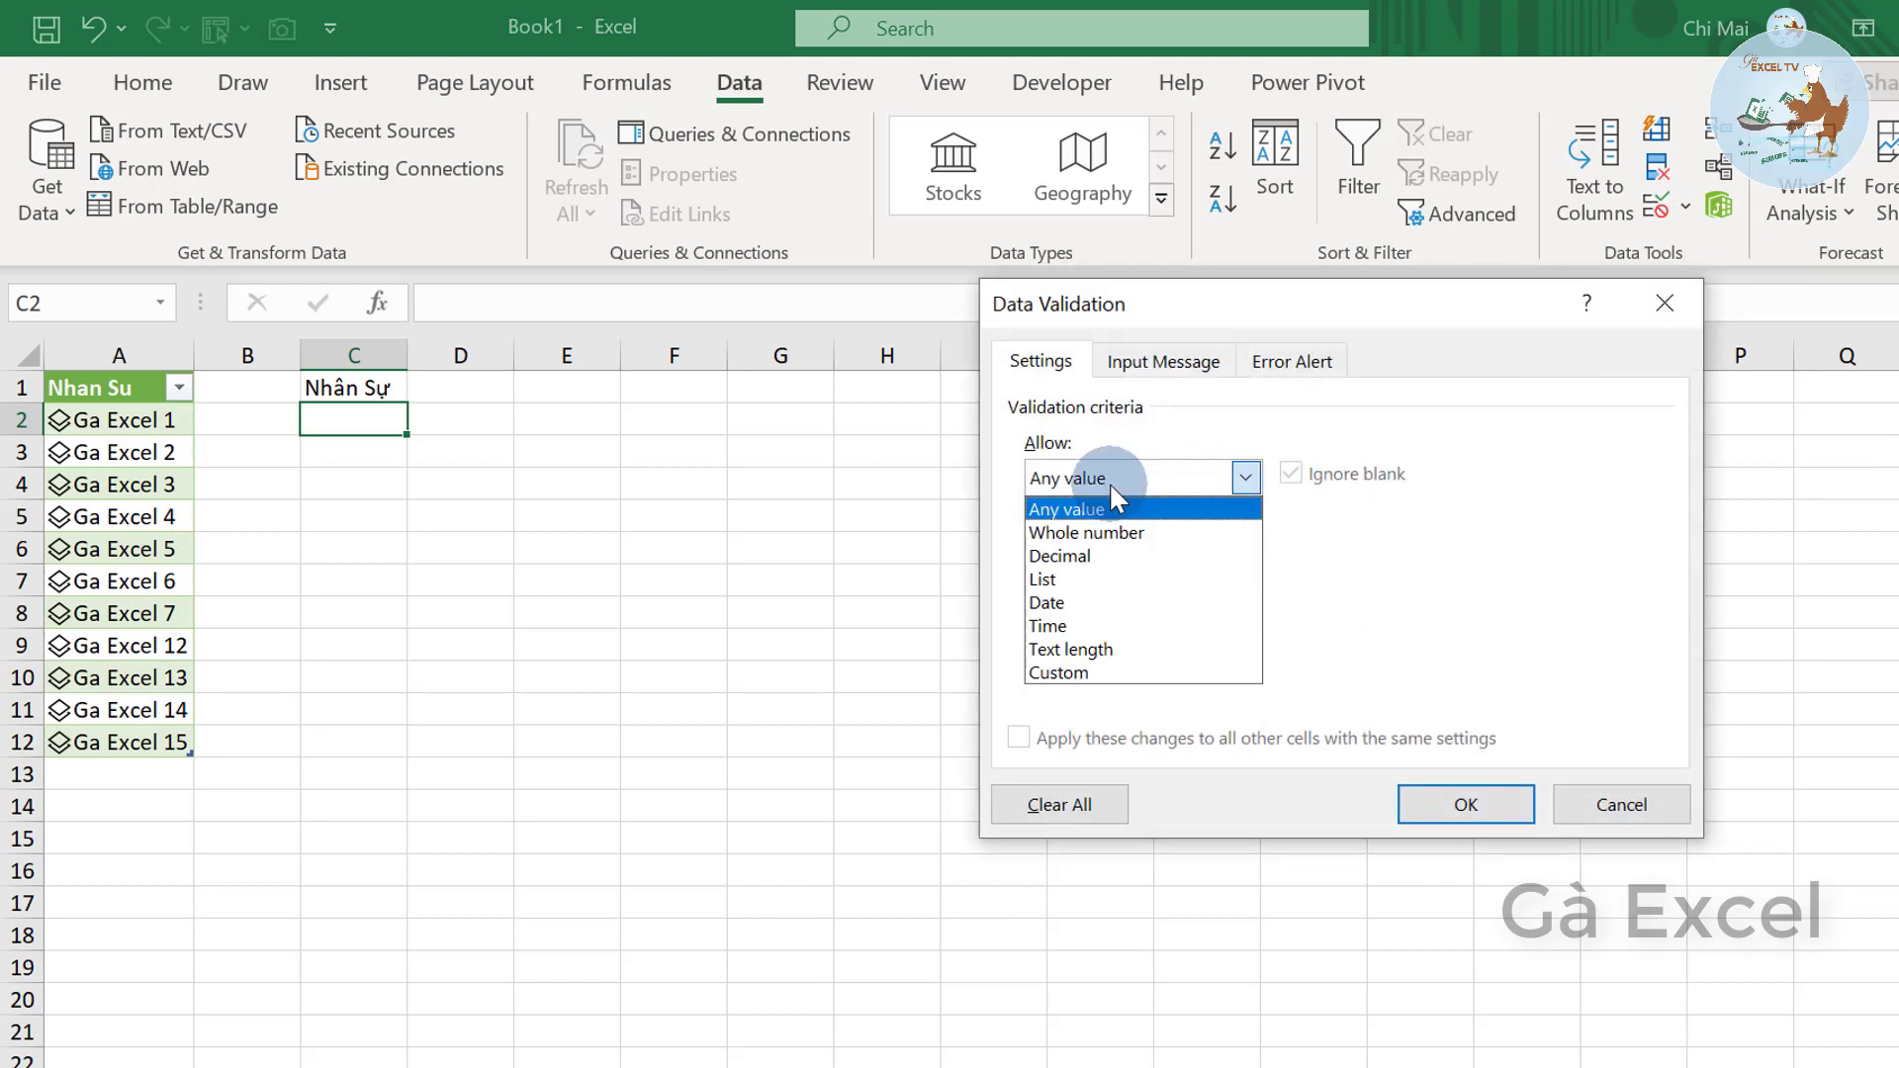
pyautogui.click(1088, 582)
pyautogui.click(1088, 619)
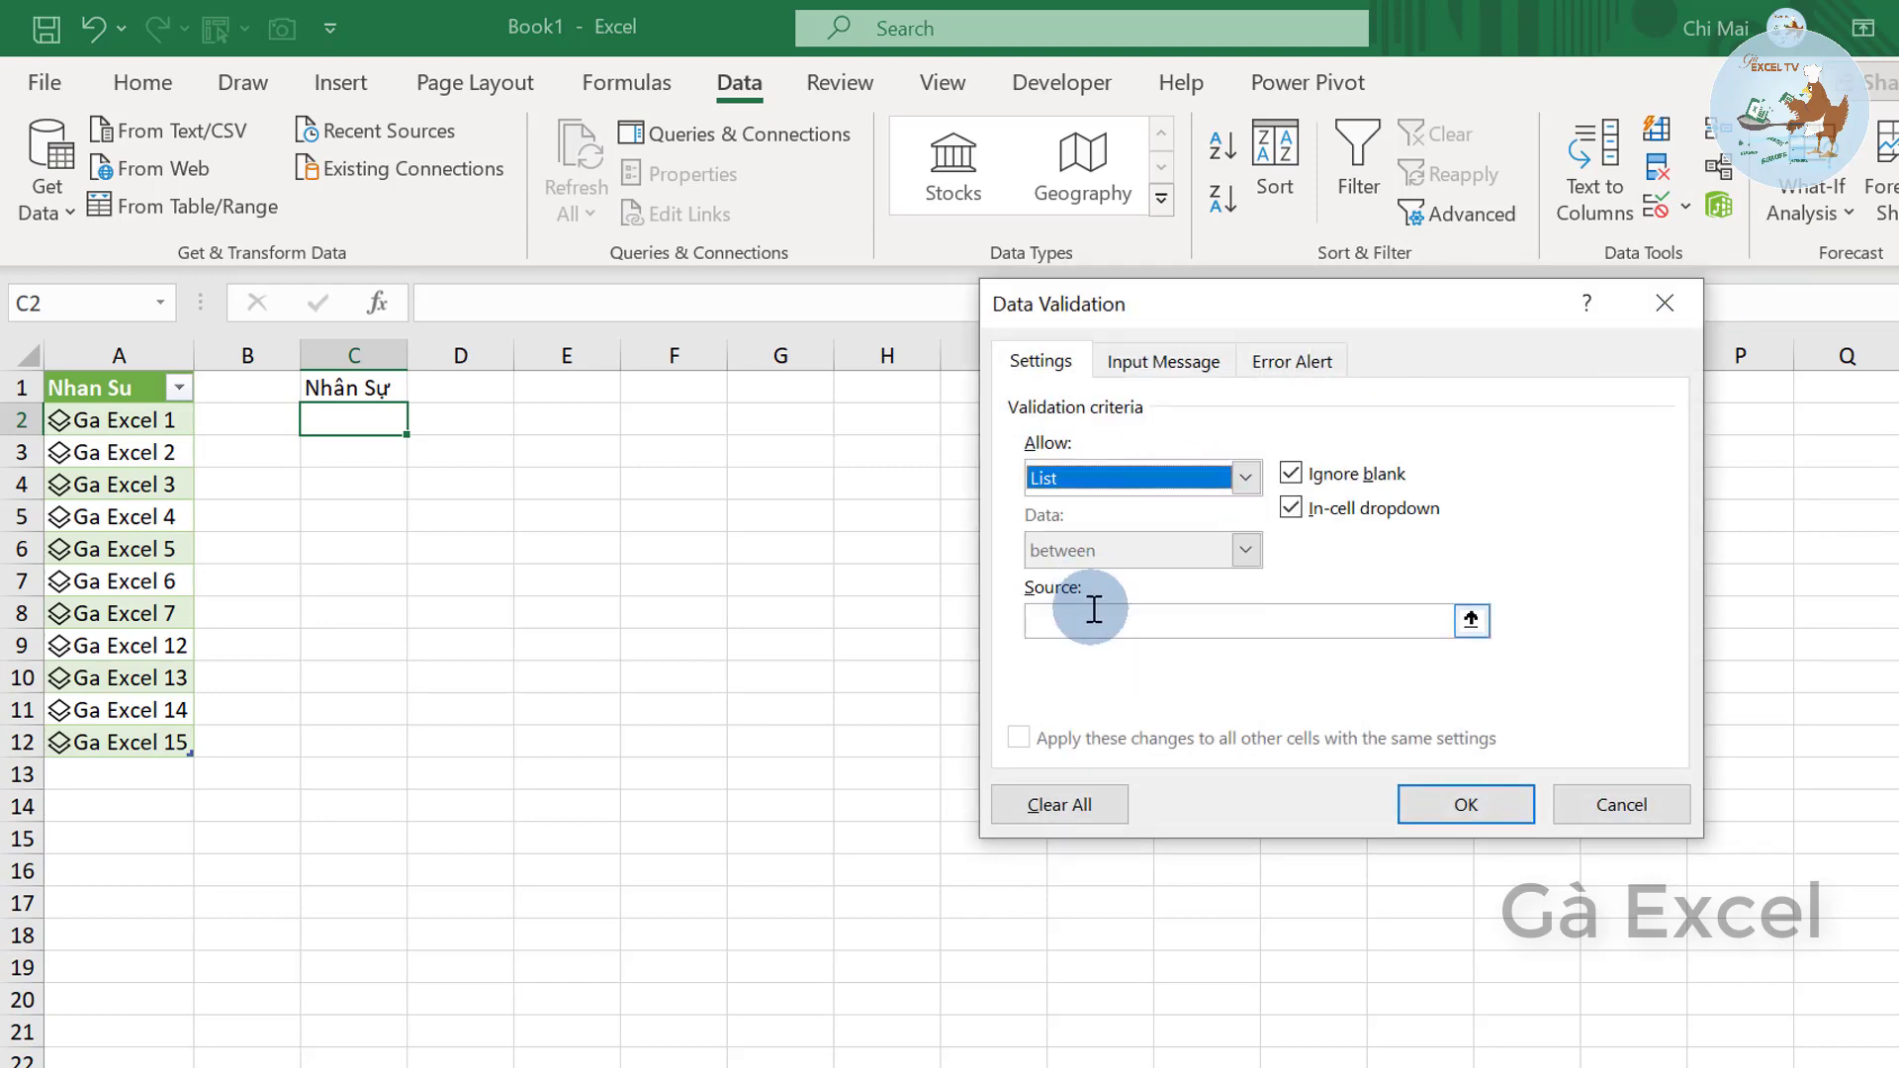
pyautogui.click(103, 362)
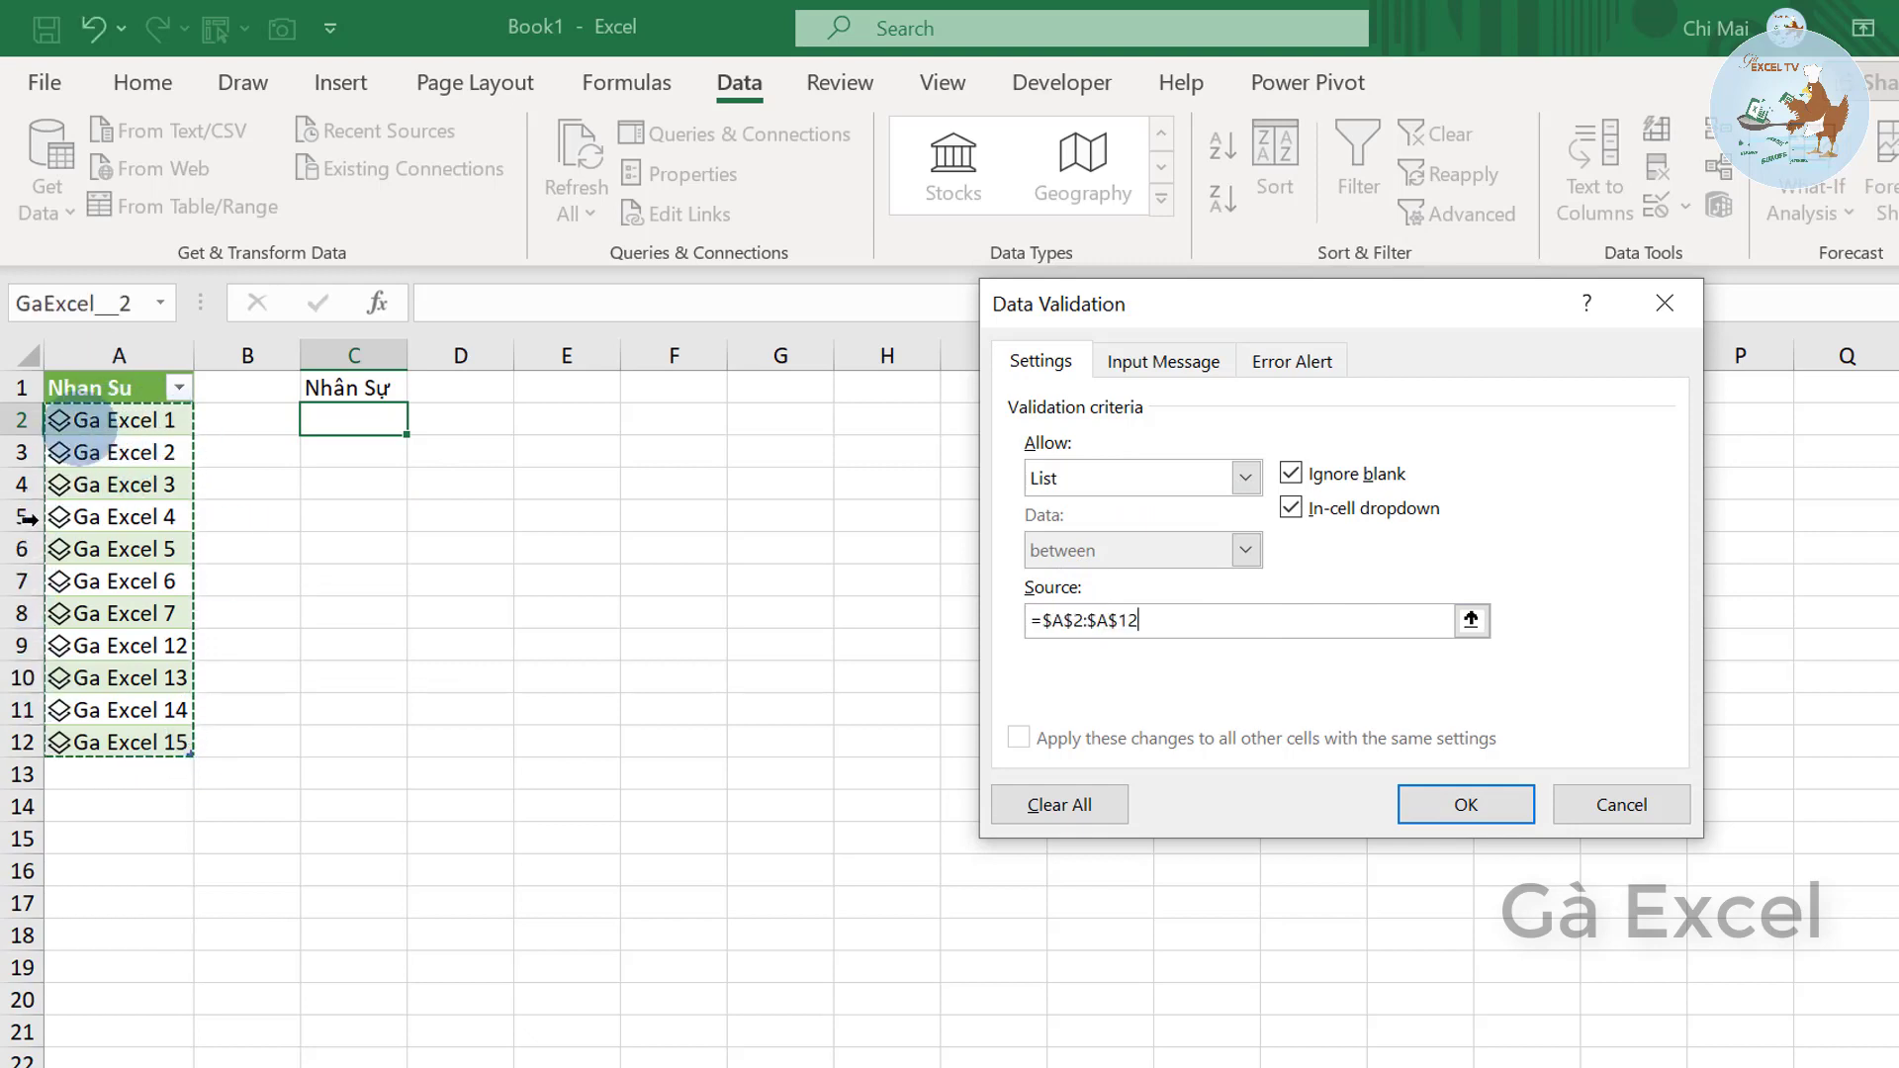
# Confirm the C2 dropdown, pick Ga Excel 6, widen column C and view its record card.
pyautogui.click(1478, 801)
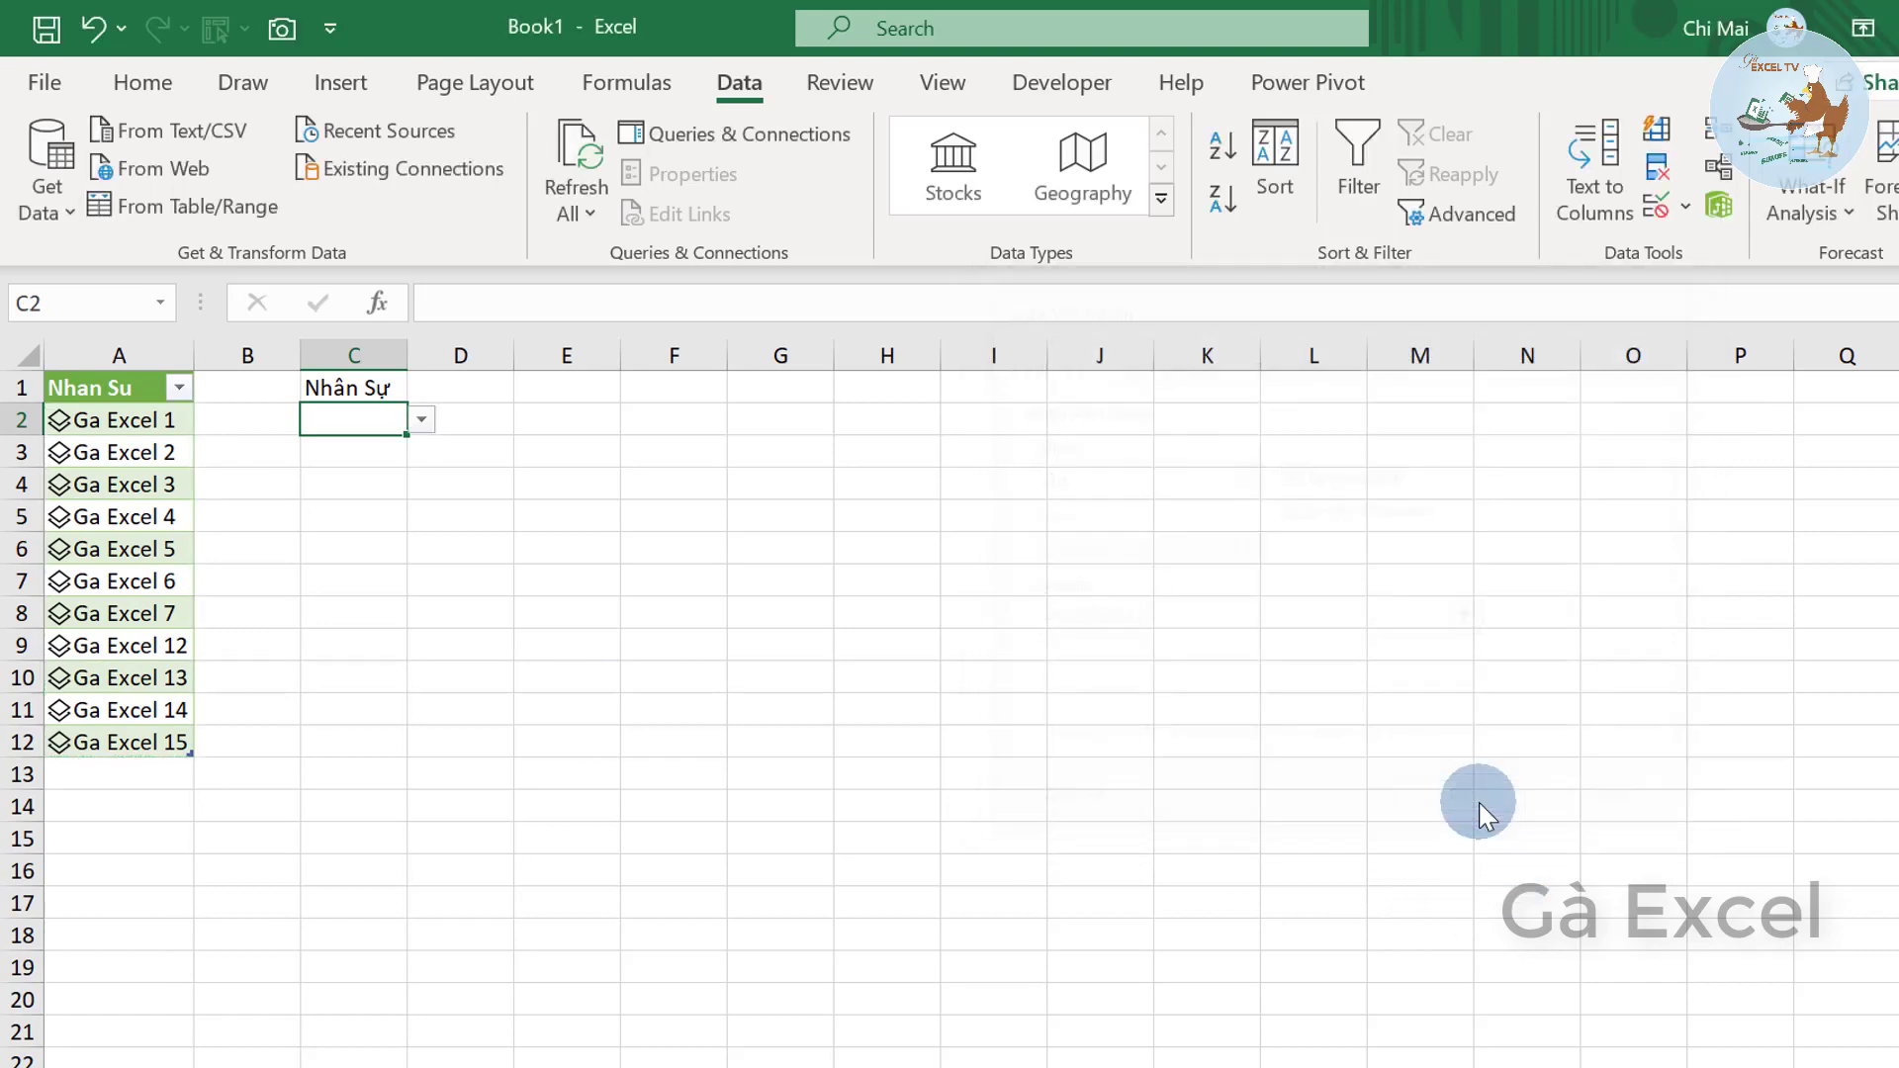
pyautogui.click(421, 419)
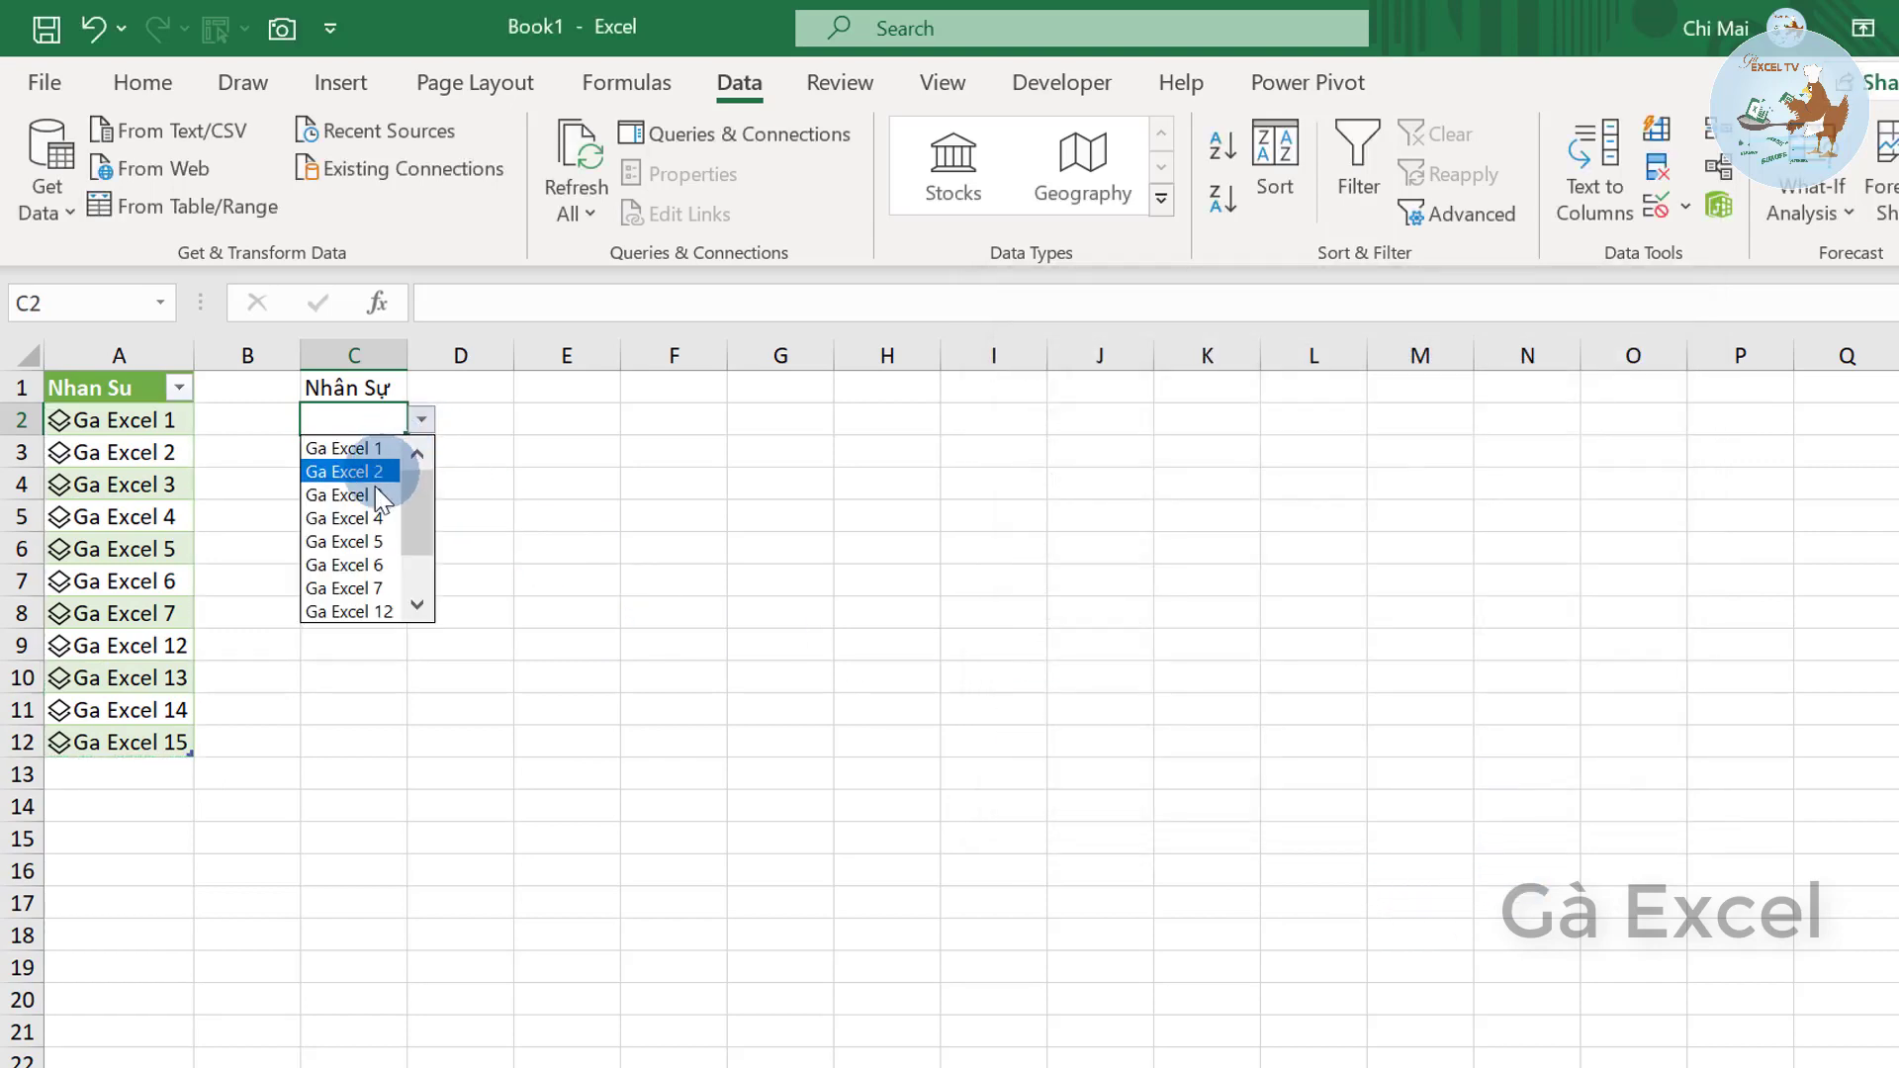
pyautogui.moveTo(423, 530); pyautogui.dragTo(416, 601)
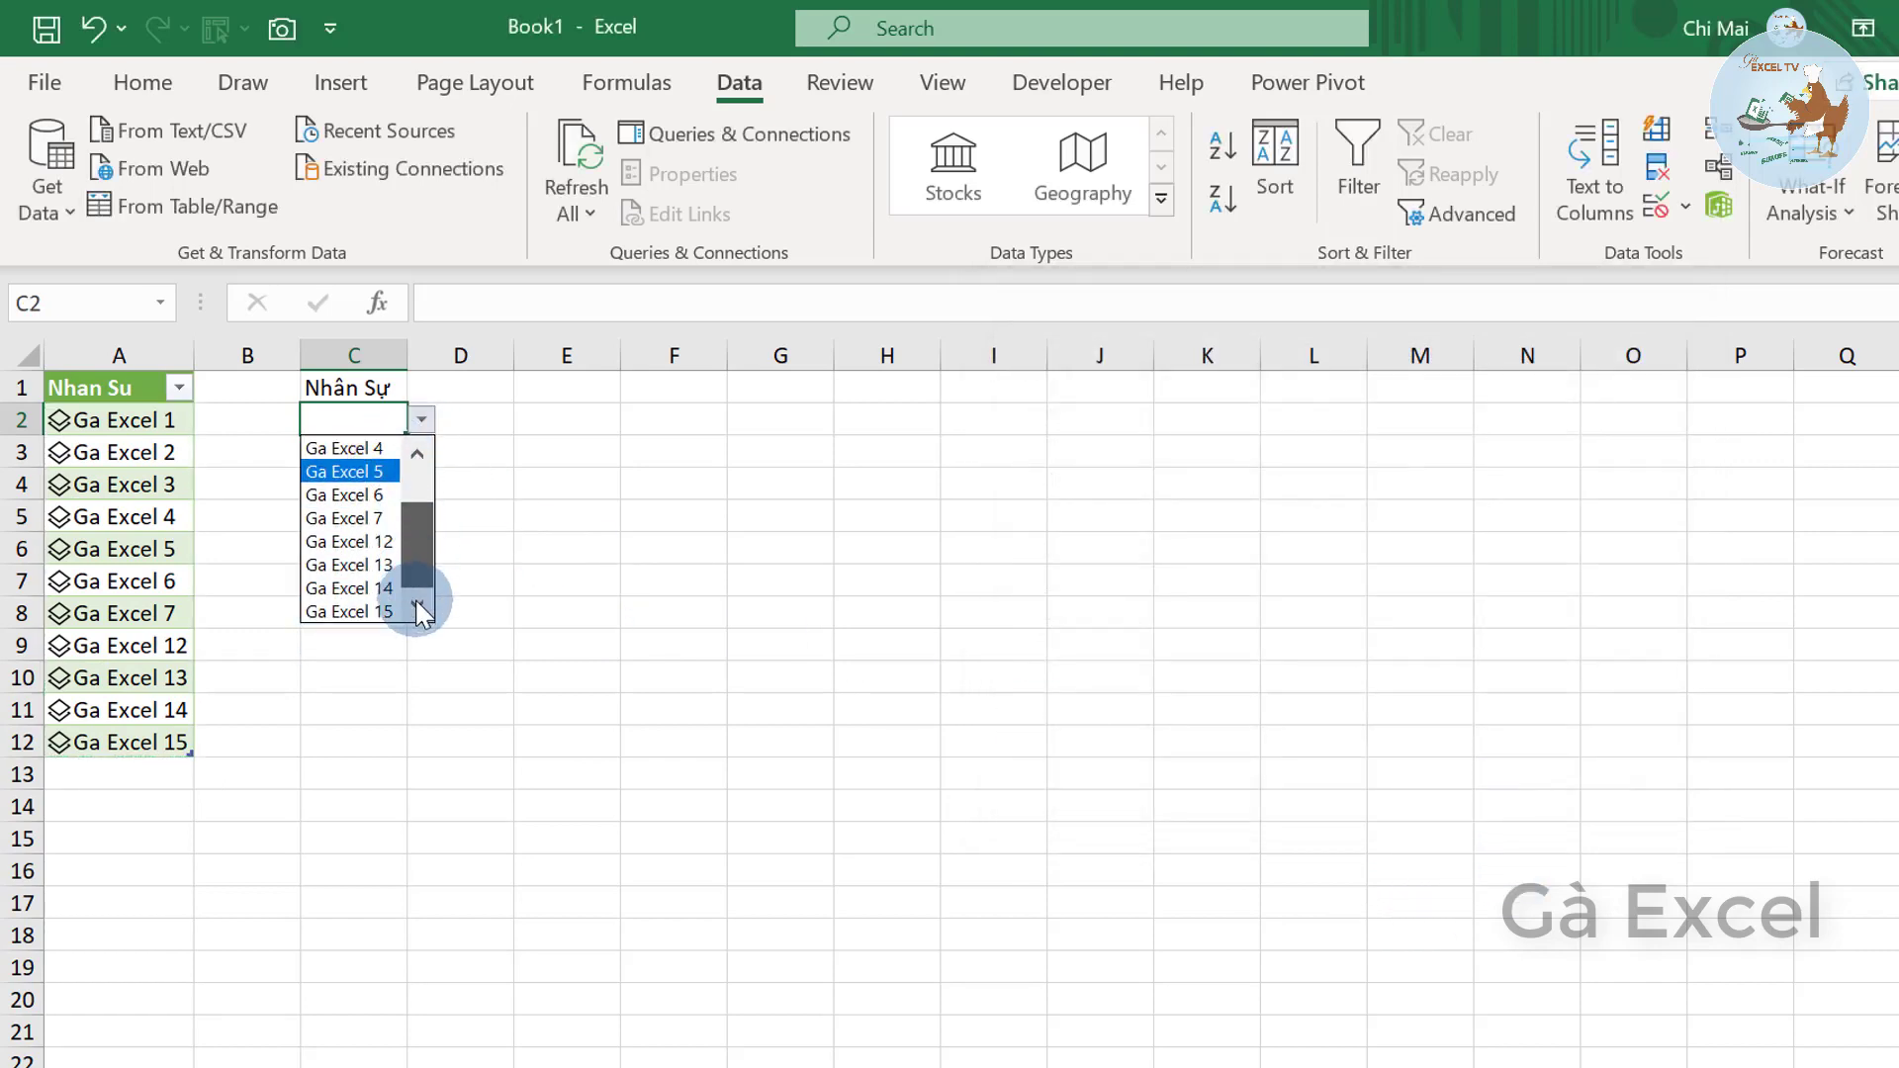
pyautogui.click(376, 494)
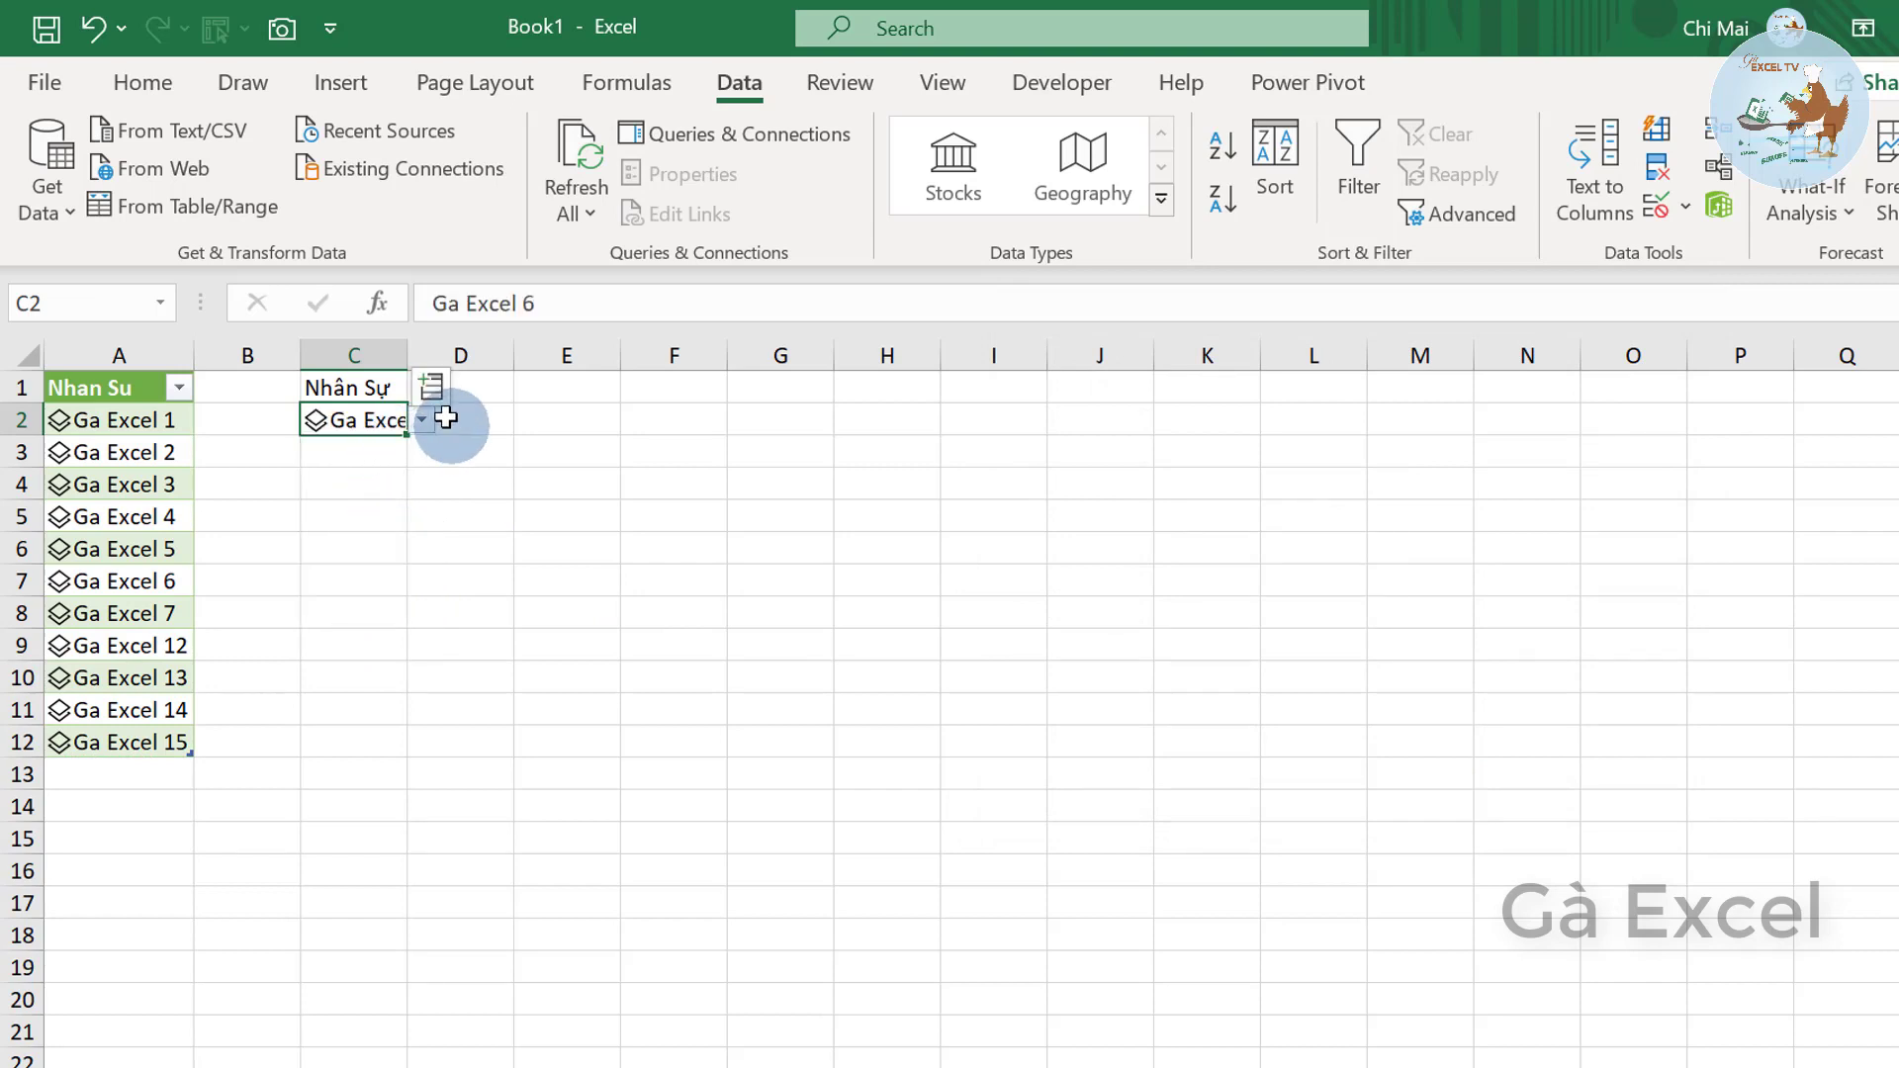
pyautogui.moveTo(408, 356); pyautogui.dragTo(455, 367)
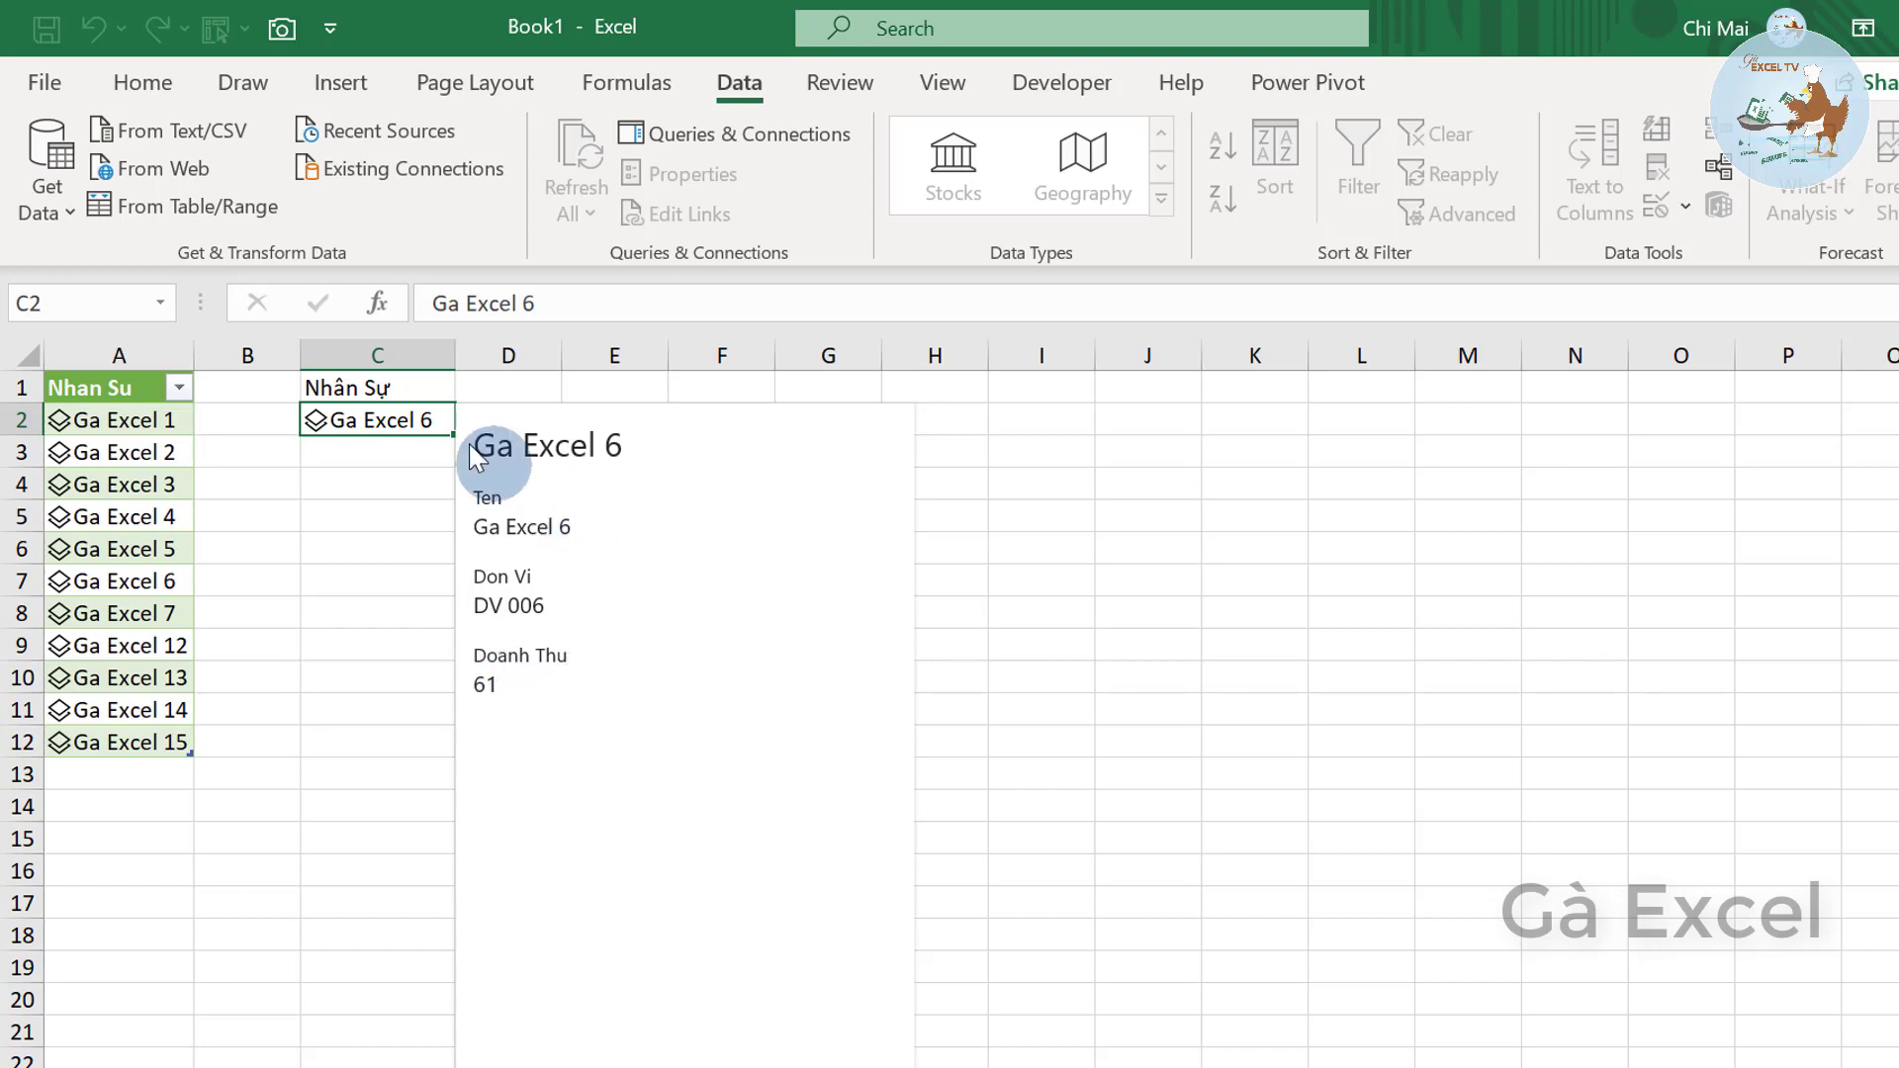
pyautogui.click(396, 420)
# Switch C2 to Ga Excel 13 and insert its Doanh Thu field into D2.
pyautogui.click(469, 420)
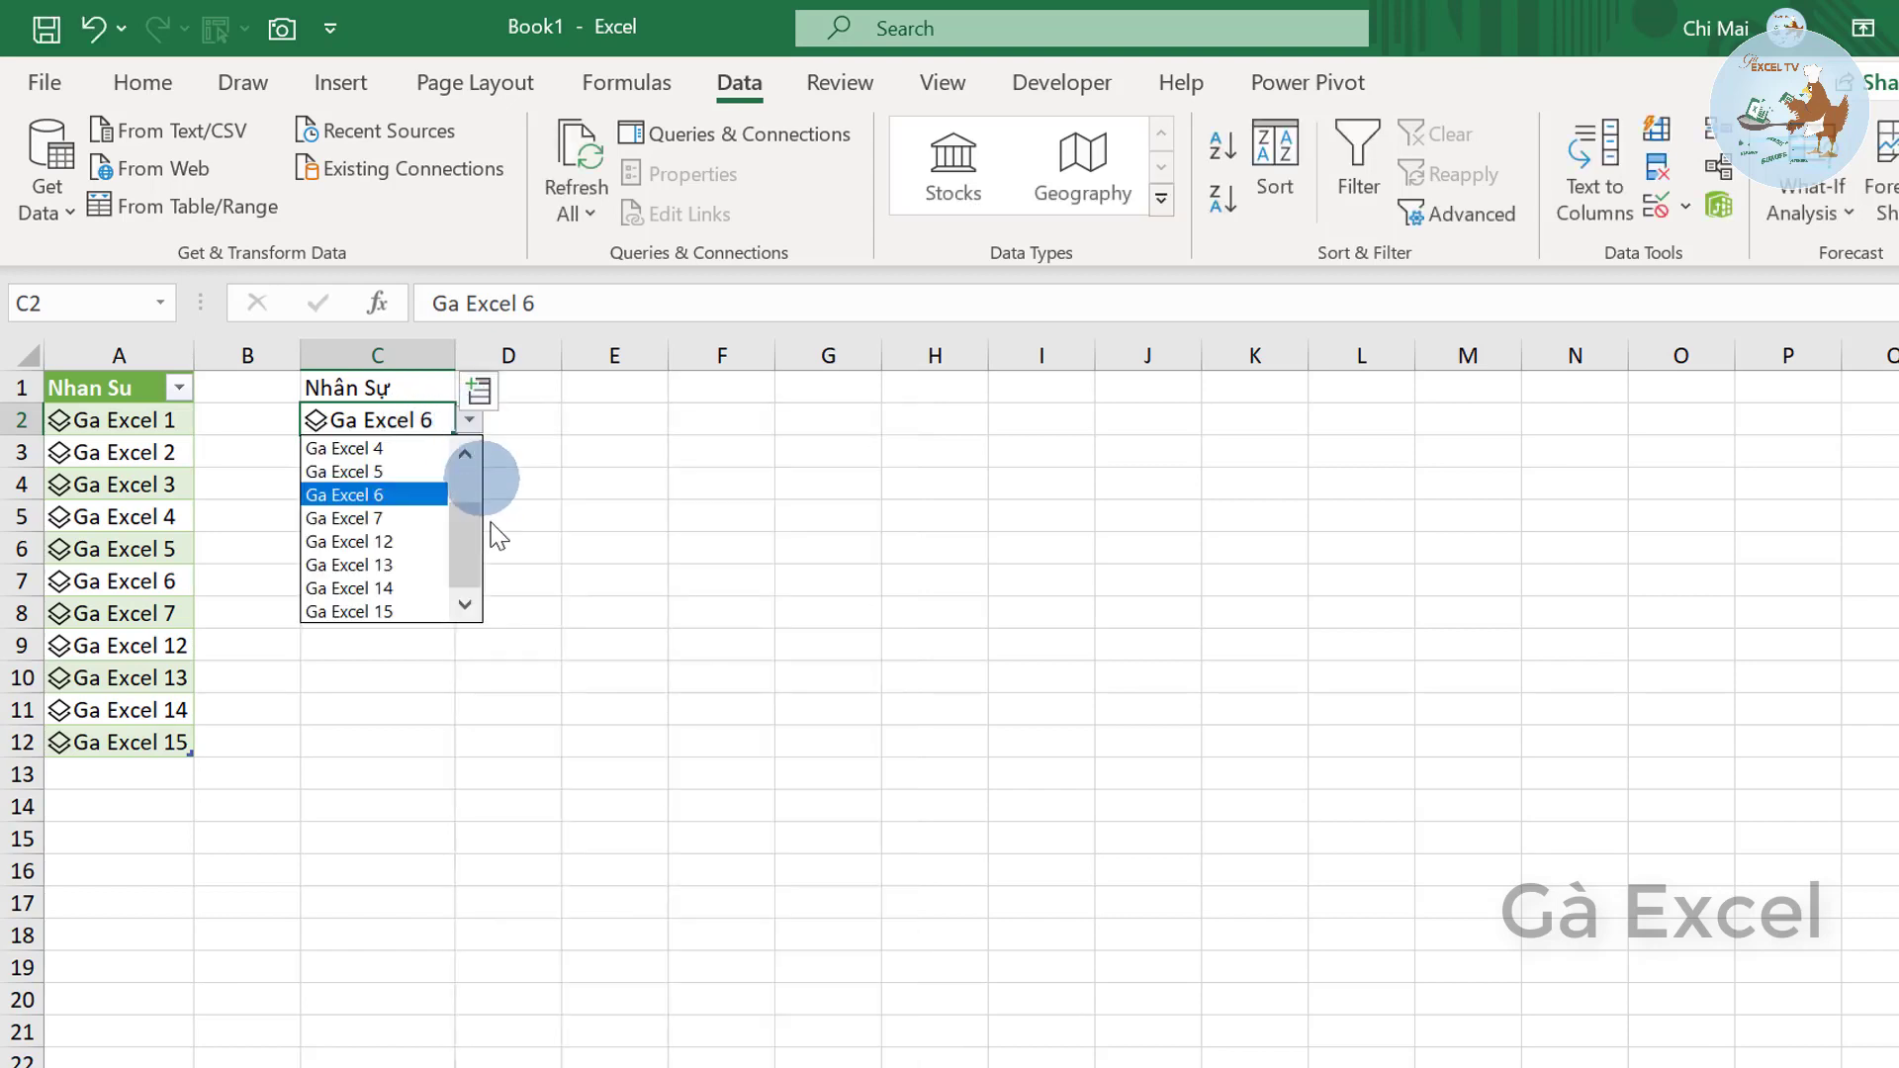
pyautogui.click(401, 555)
pyautogui.click(315, 420)
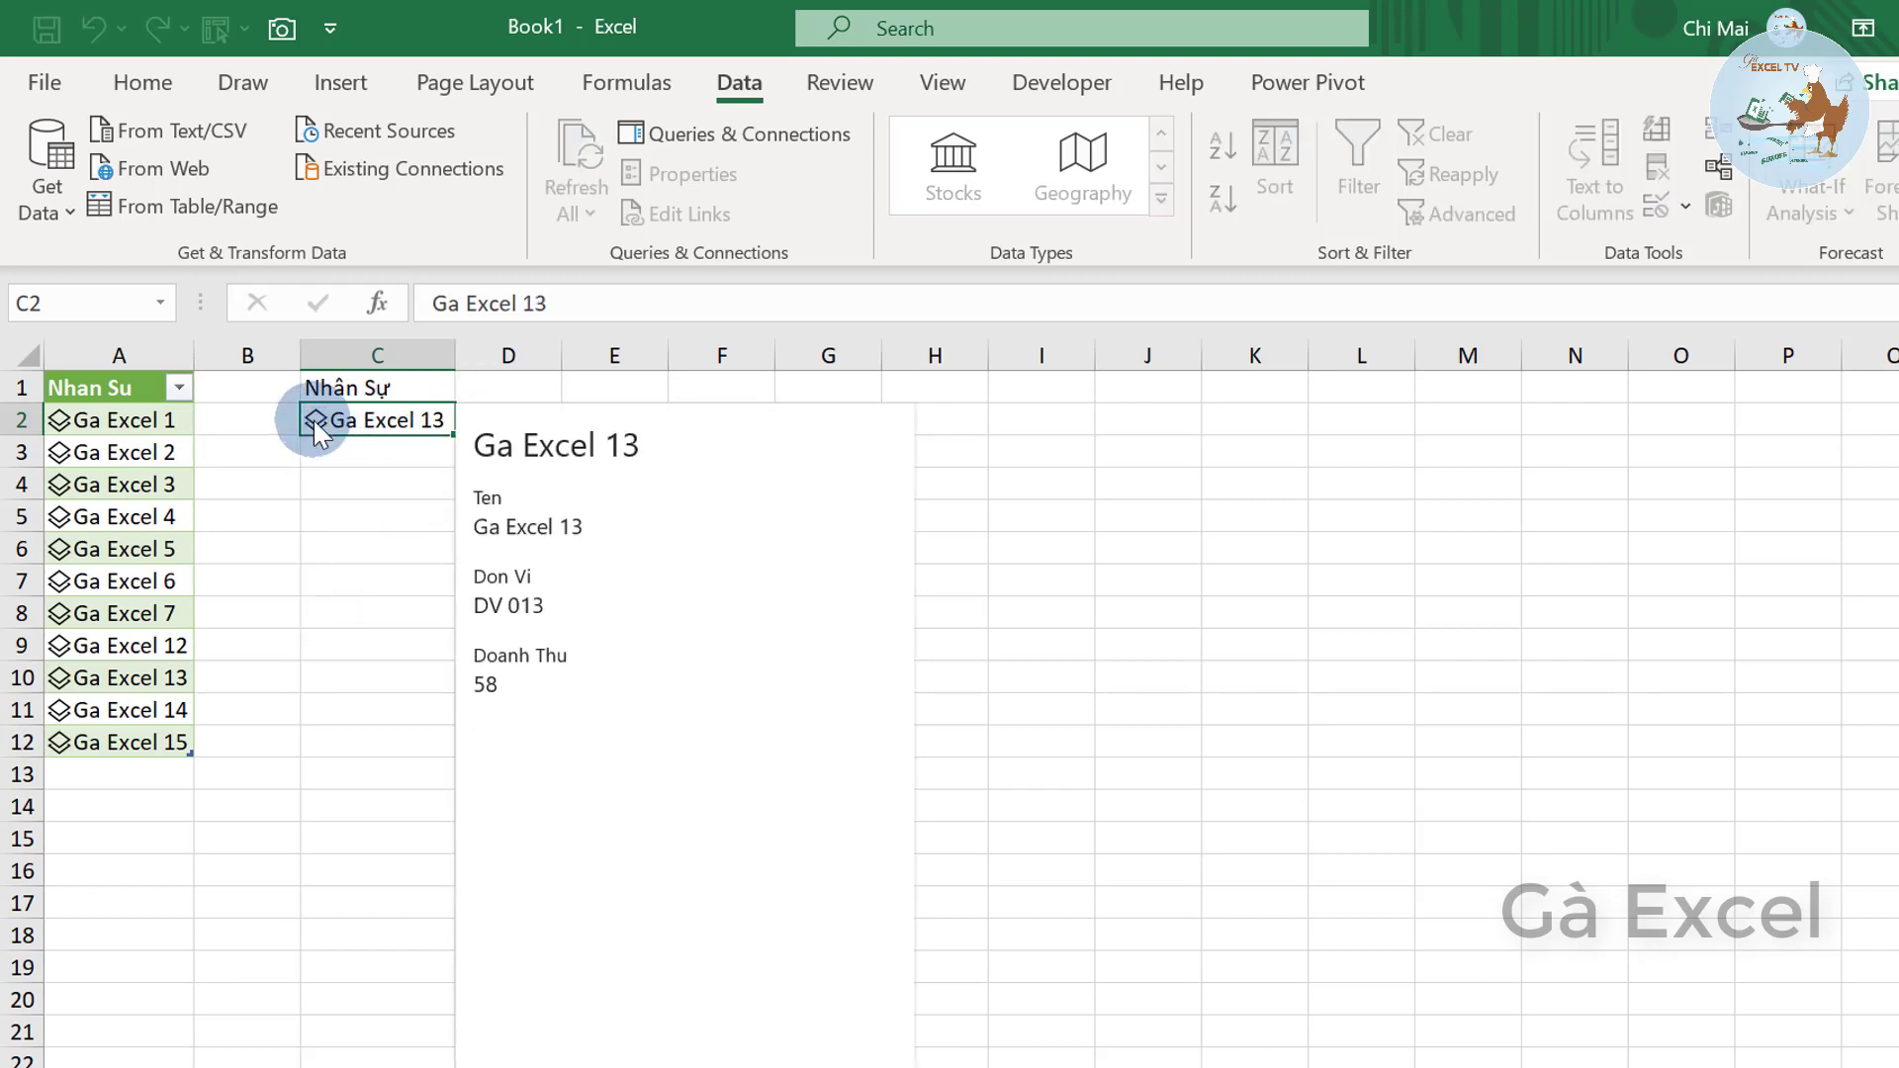
pyautogui.click(396, 435)
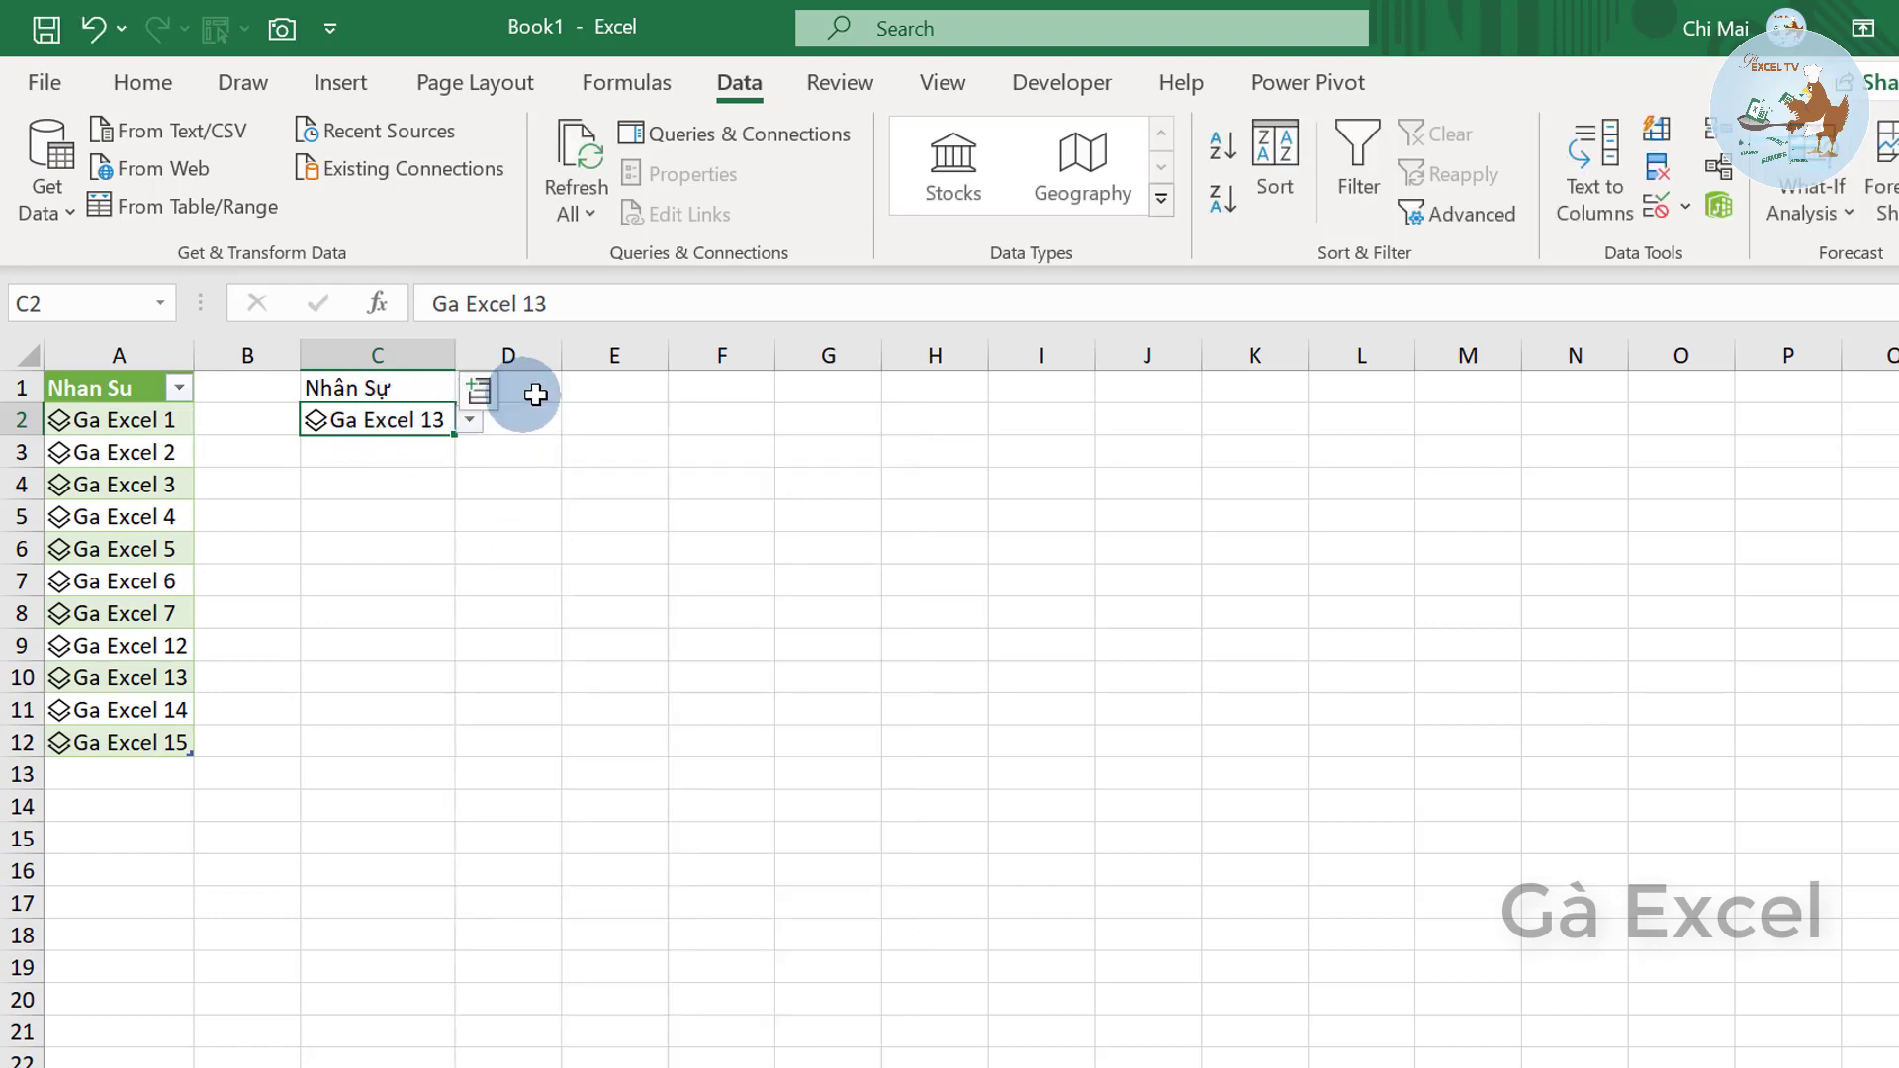
pyautogui.click(478, 392)
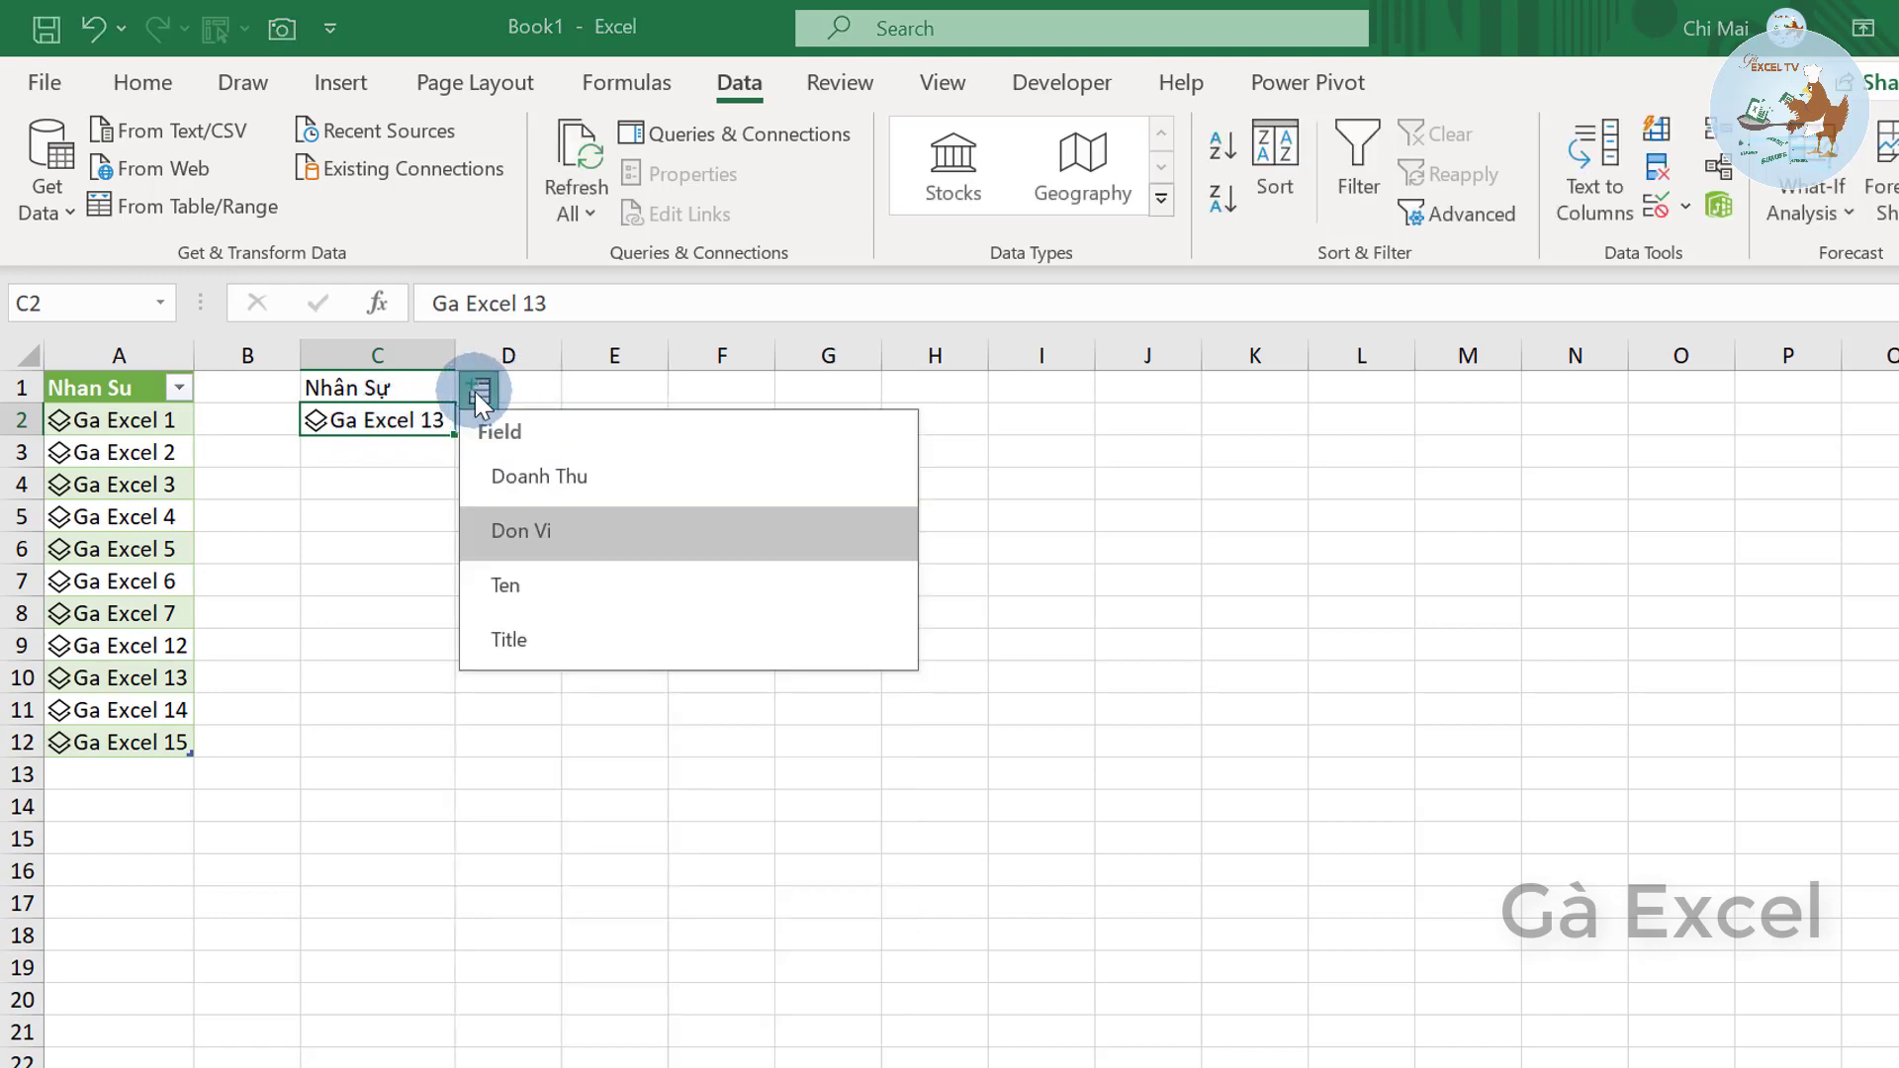
pyautogui.click(560, 476)
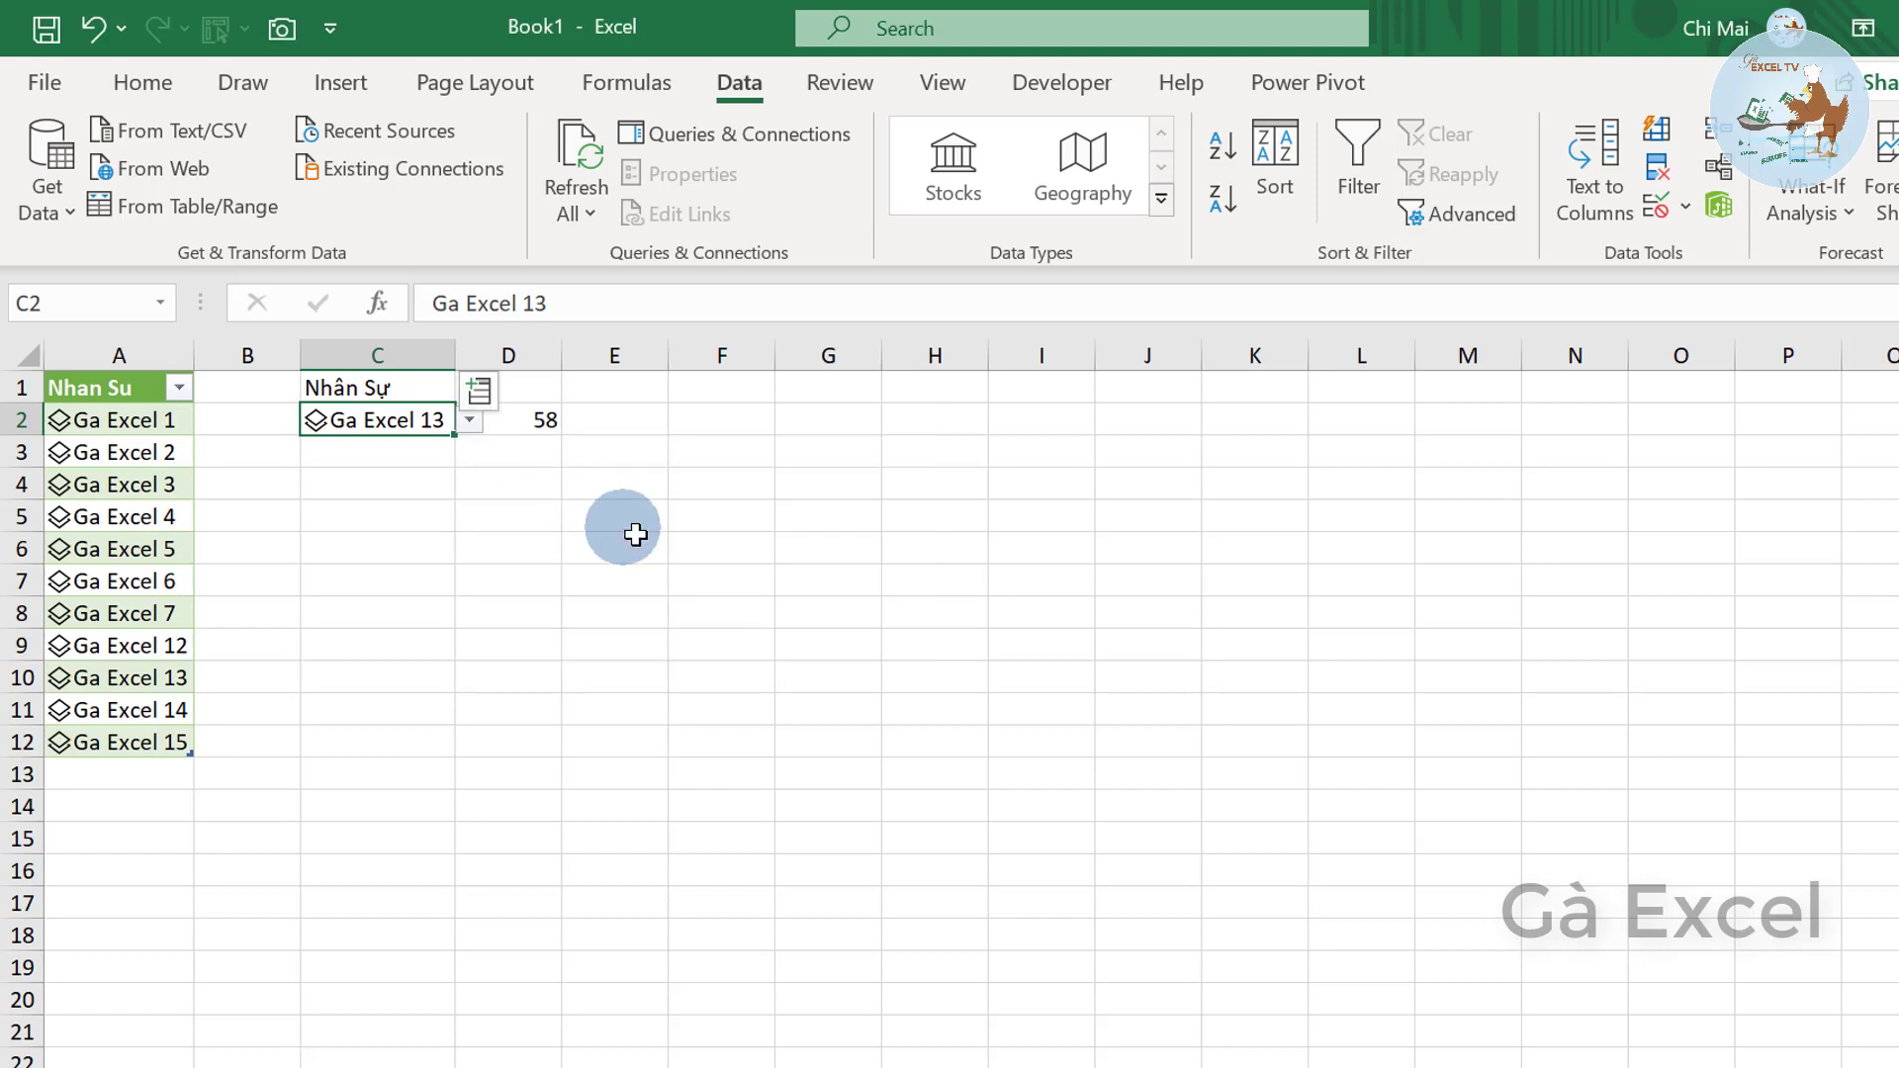
# Try Ga Excel 14, settle on Ga Excel 6 in C2, and clear D2's trial formula.
pyautogui.click(469, 419)
pyautogui.click(408, 588)
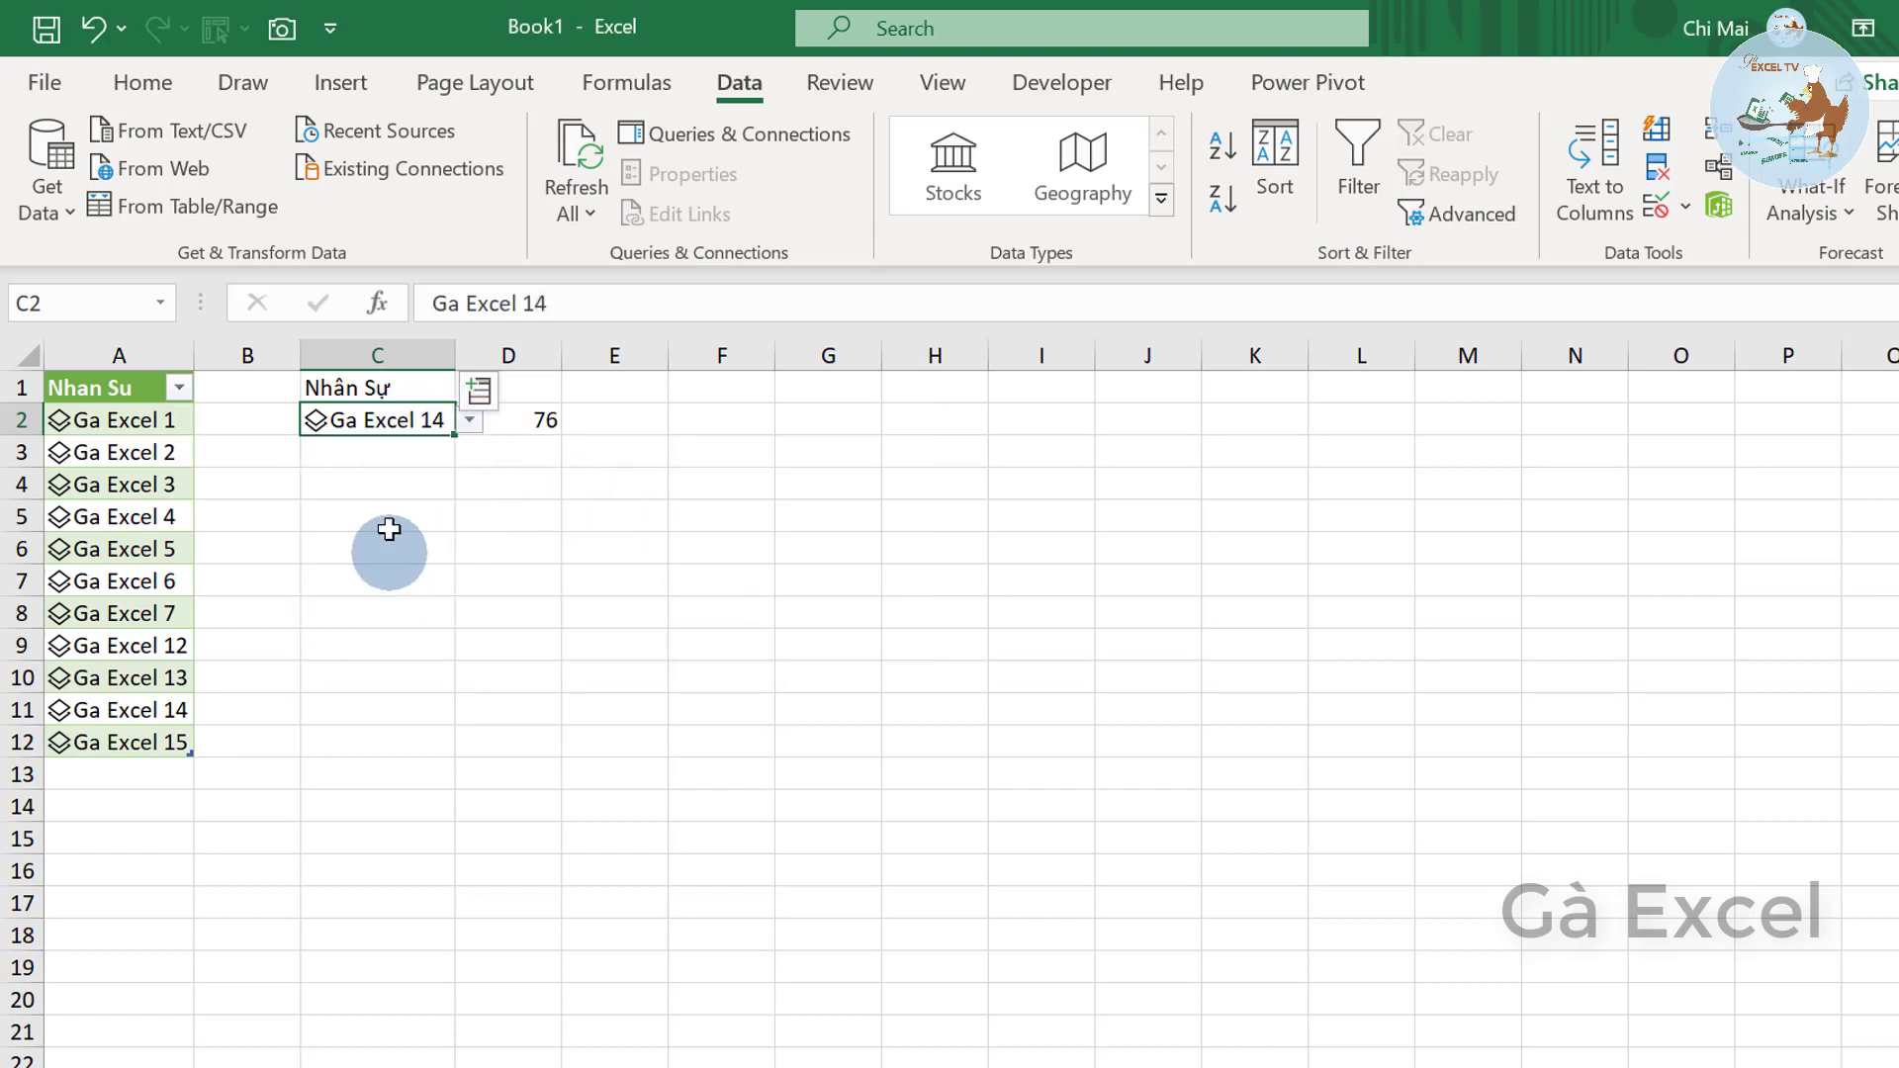
pyautogui.click(469, 419)
pyautogui.click(386, 495)
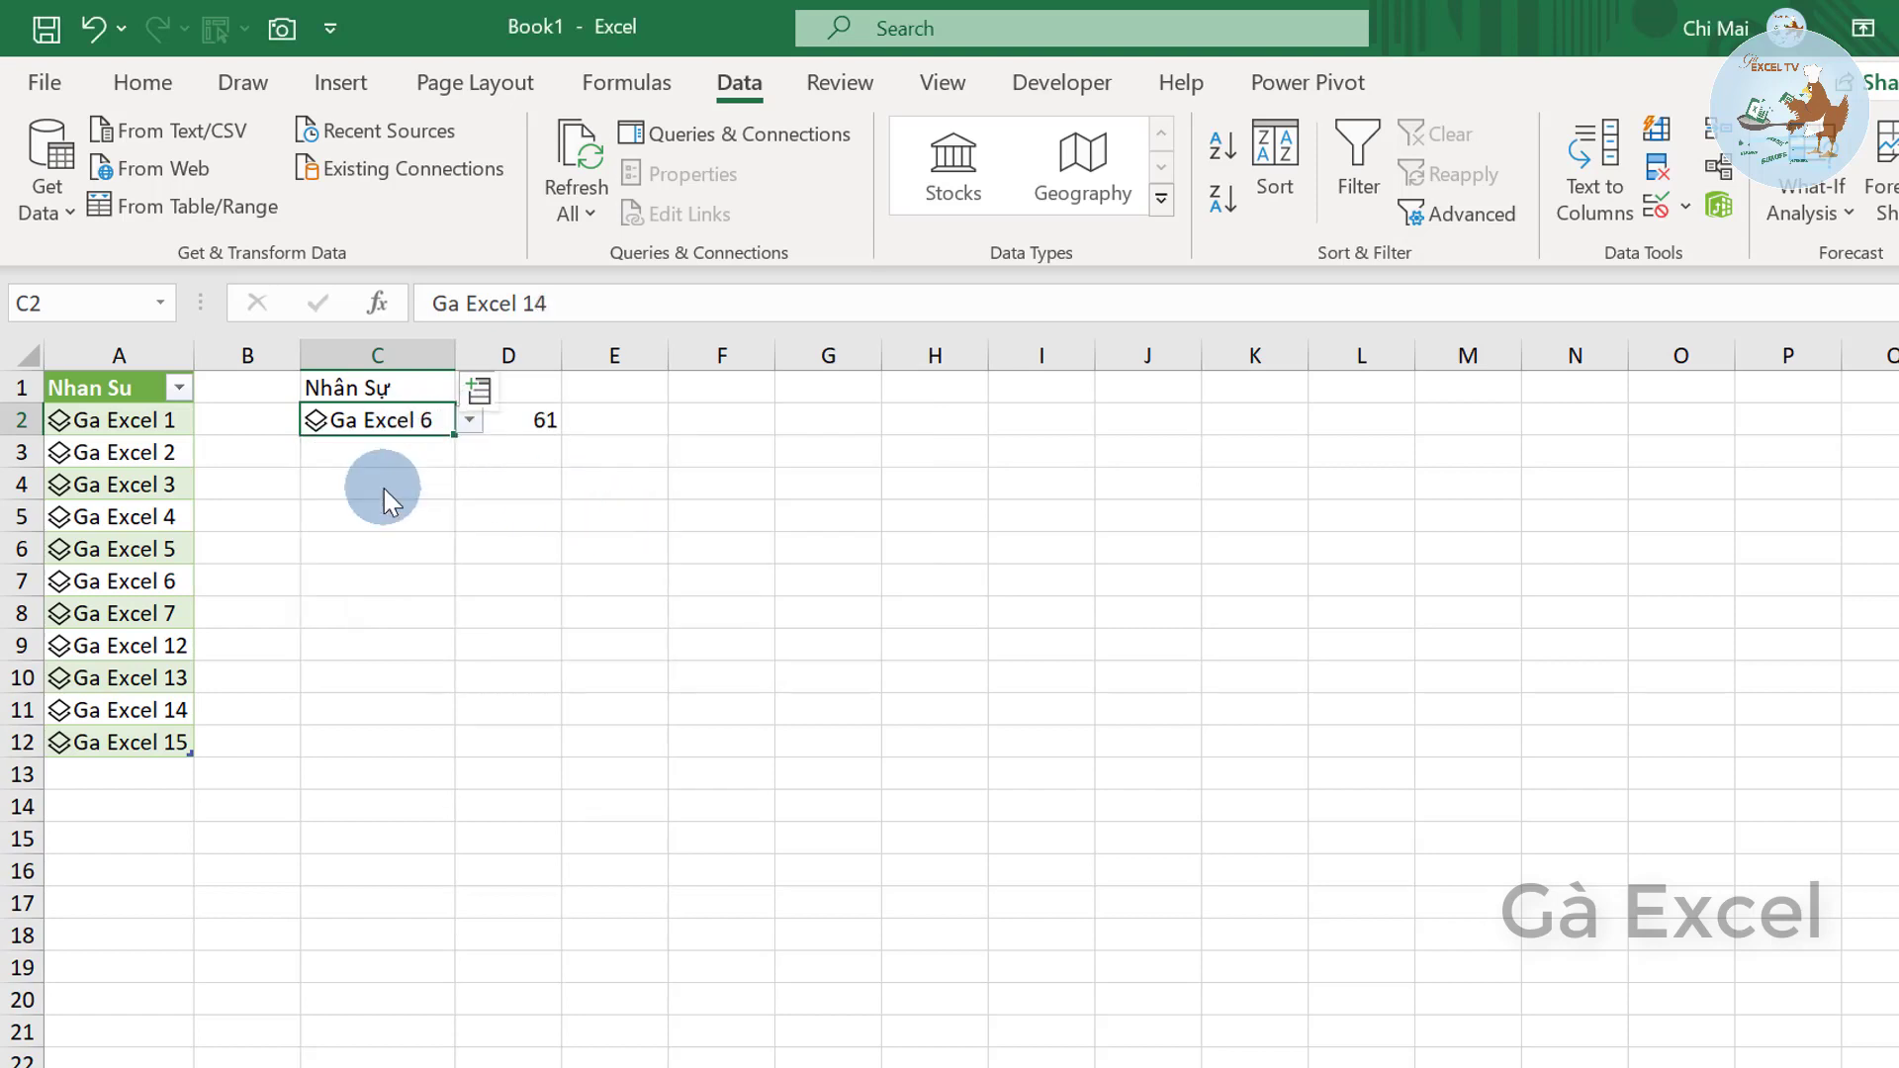
pyautogui.click(539, 426)
pyautogui.press('Delete')
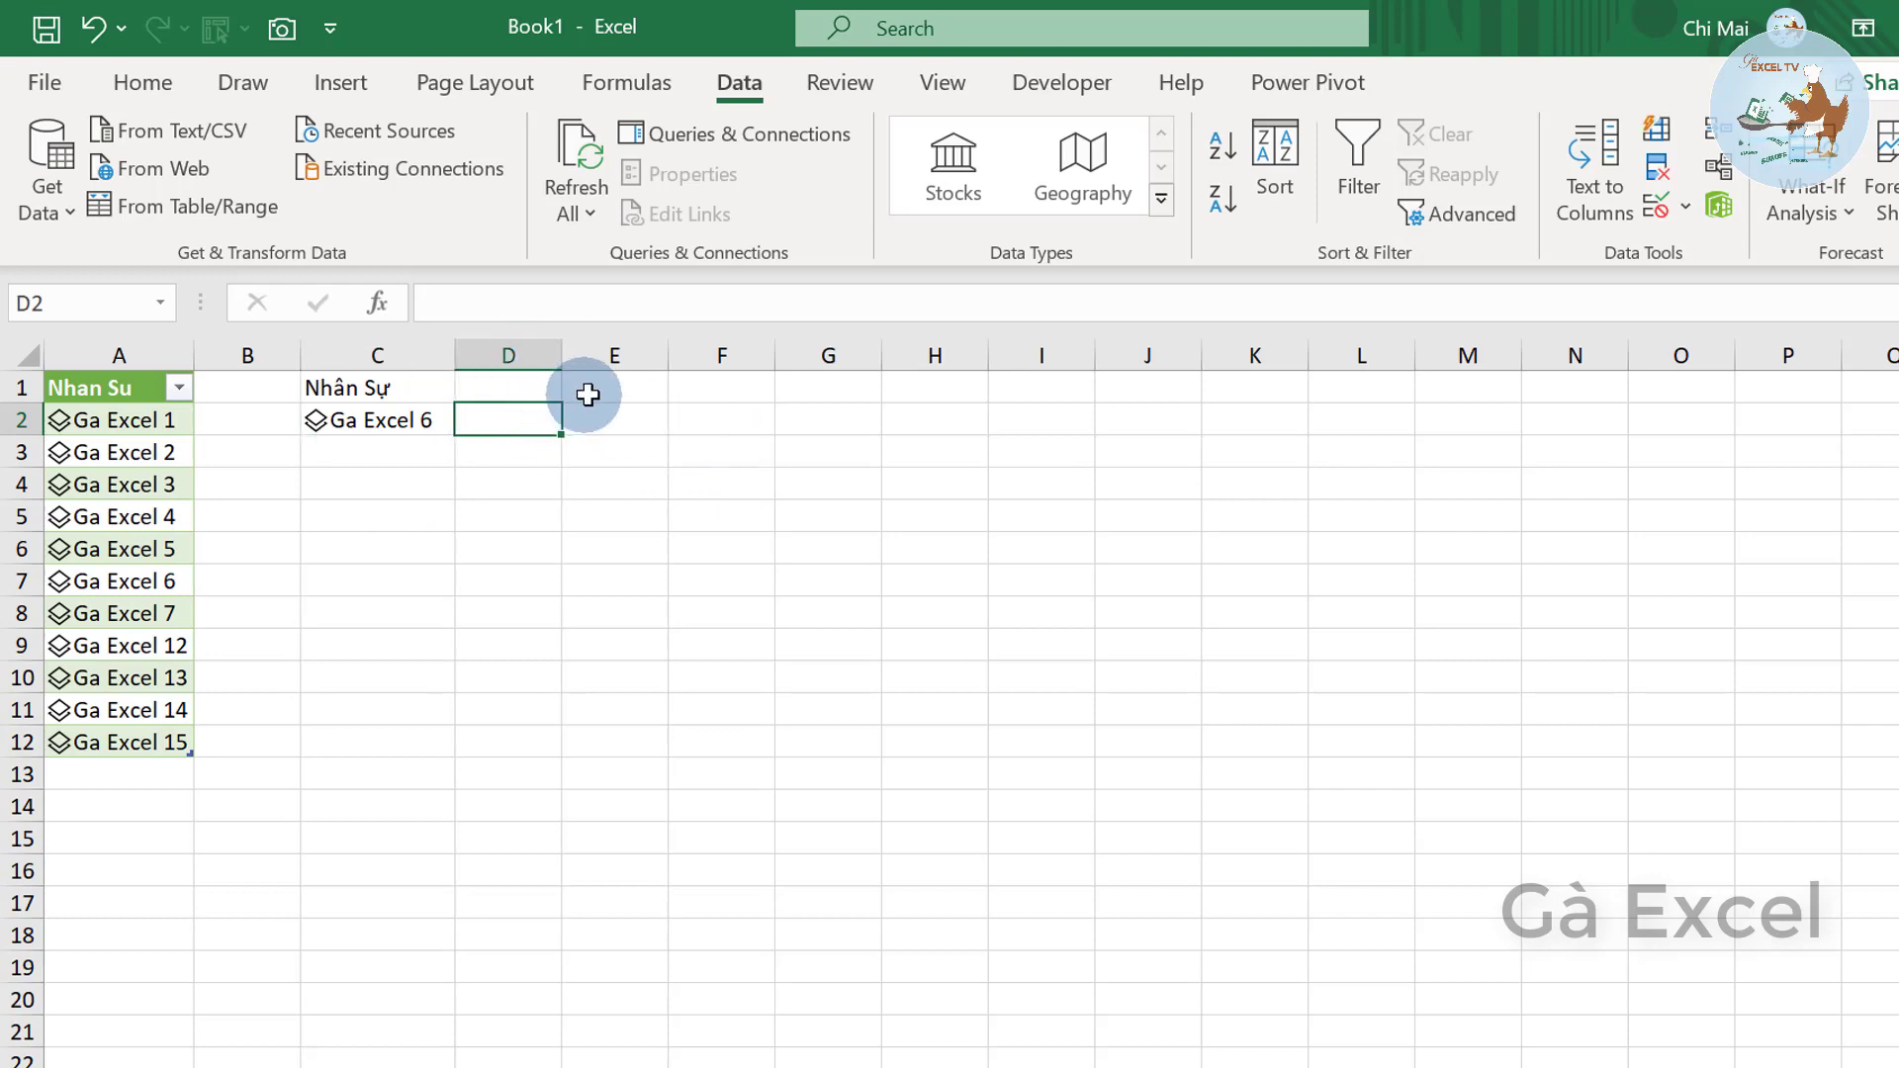
# Add a Doanh Thu header in E1 and E2 formula =C2.[Doanh Thu] showing 61.
pyautogui.click(589, 386)
pyautogui.write('Doanh THu')
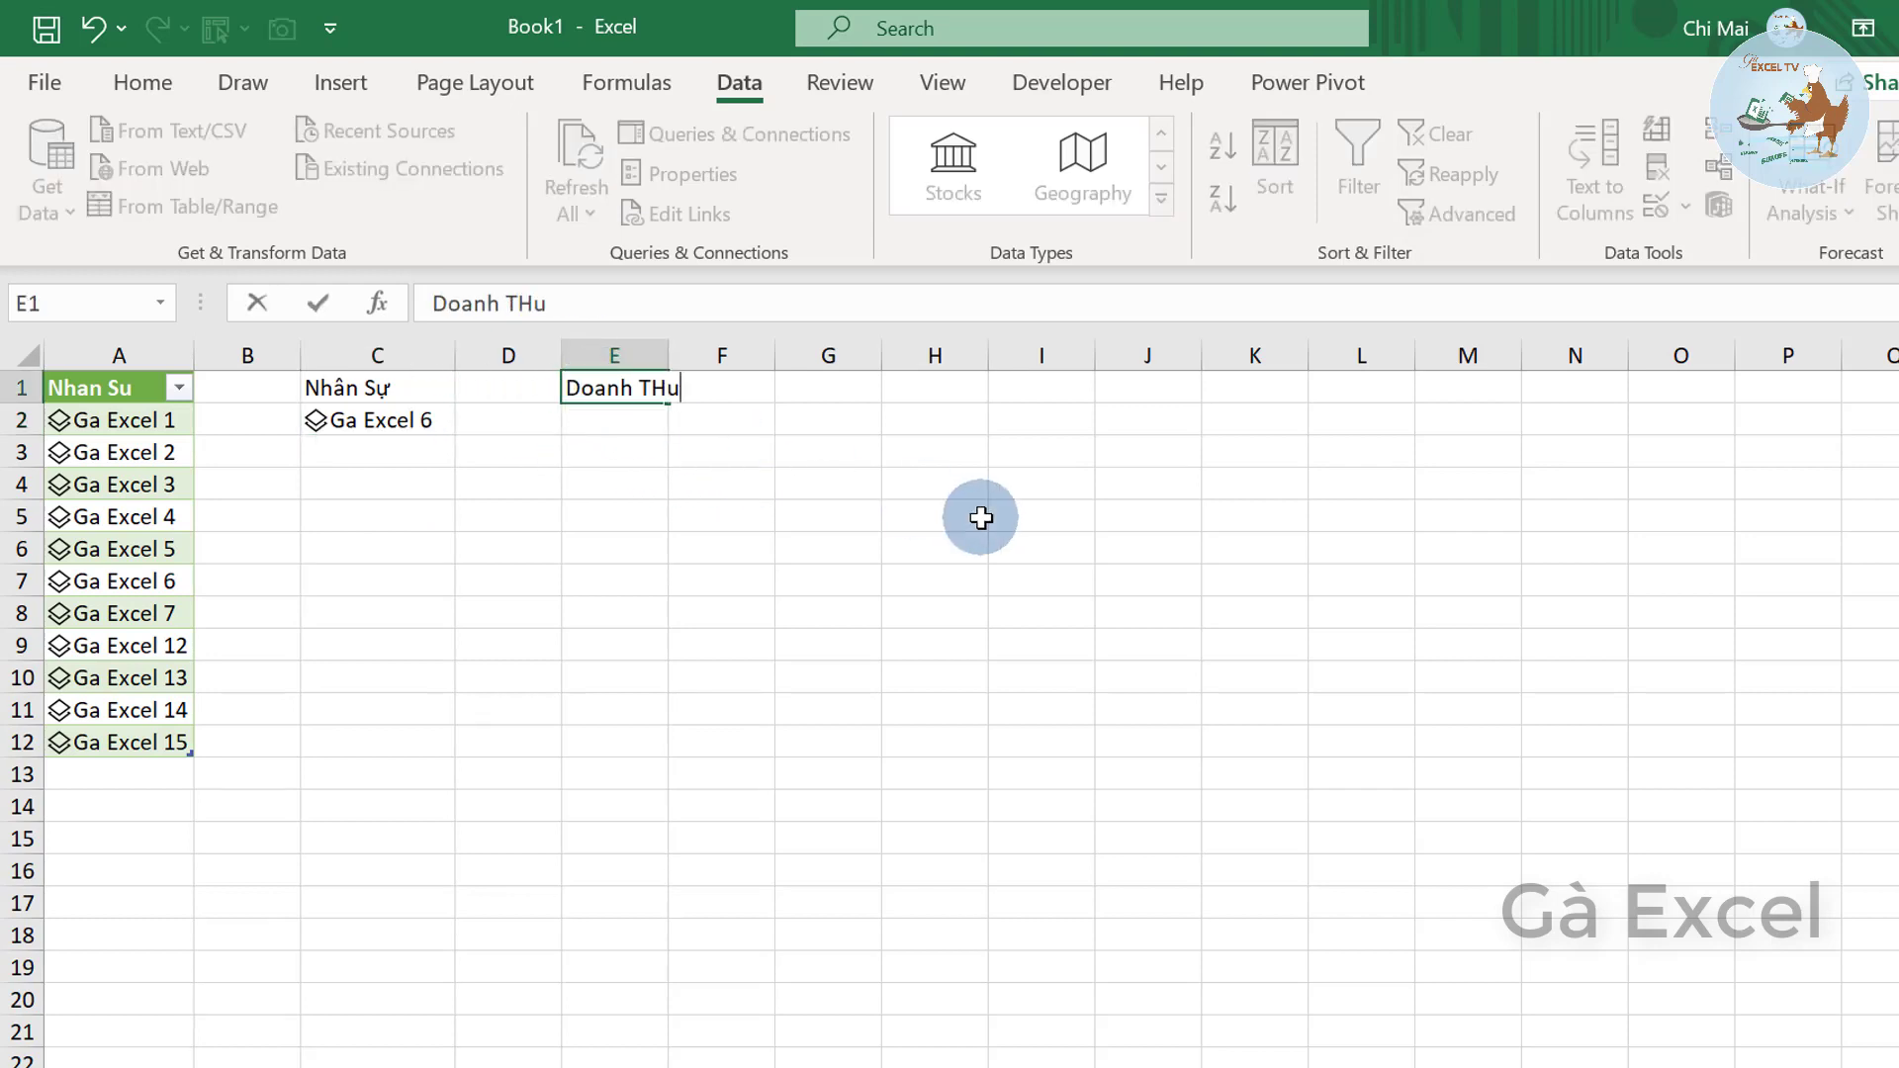
pyautogui.press('Return')
pyautogui.write('=')
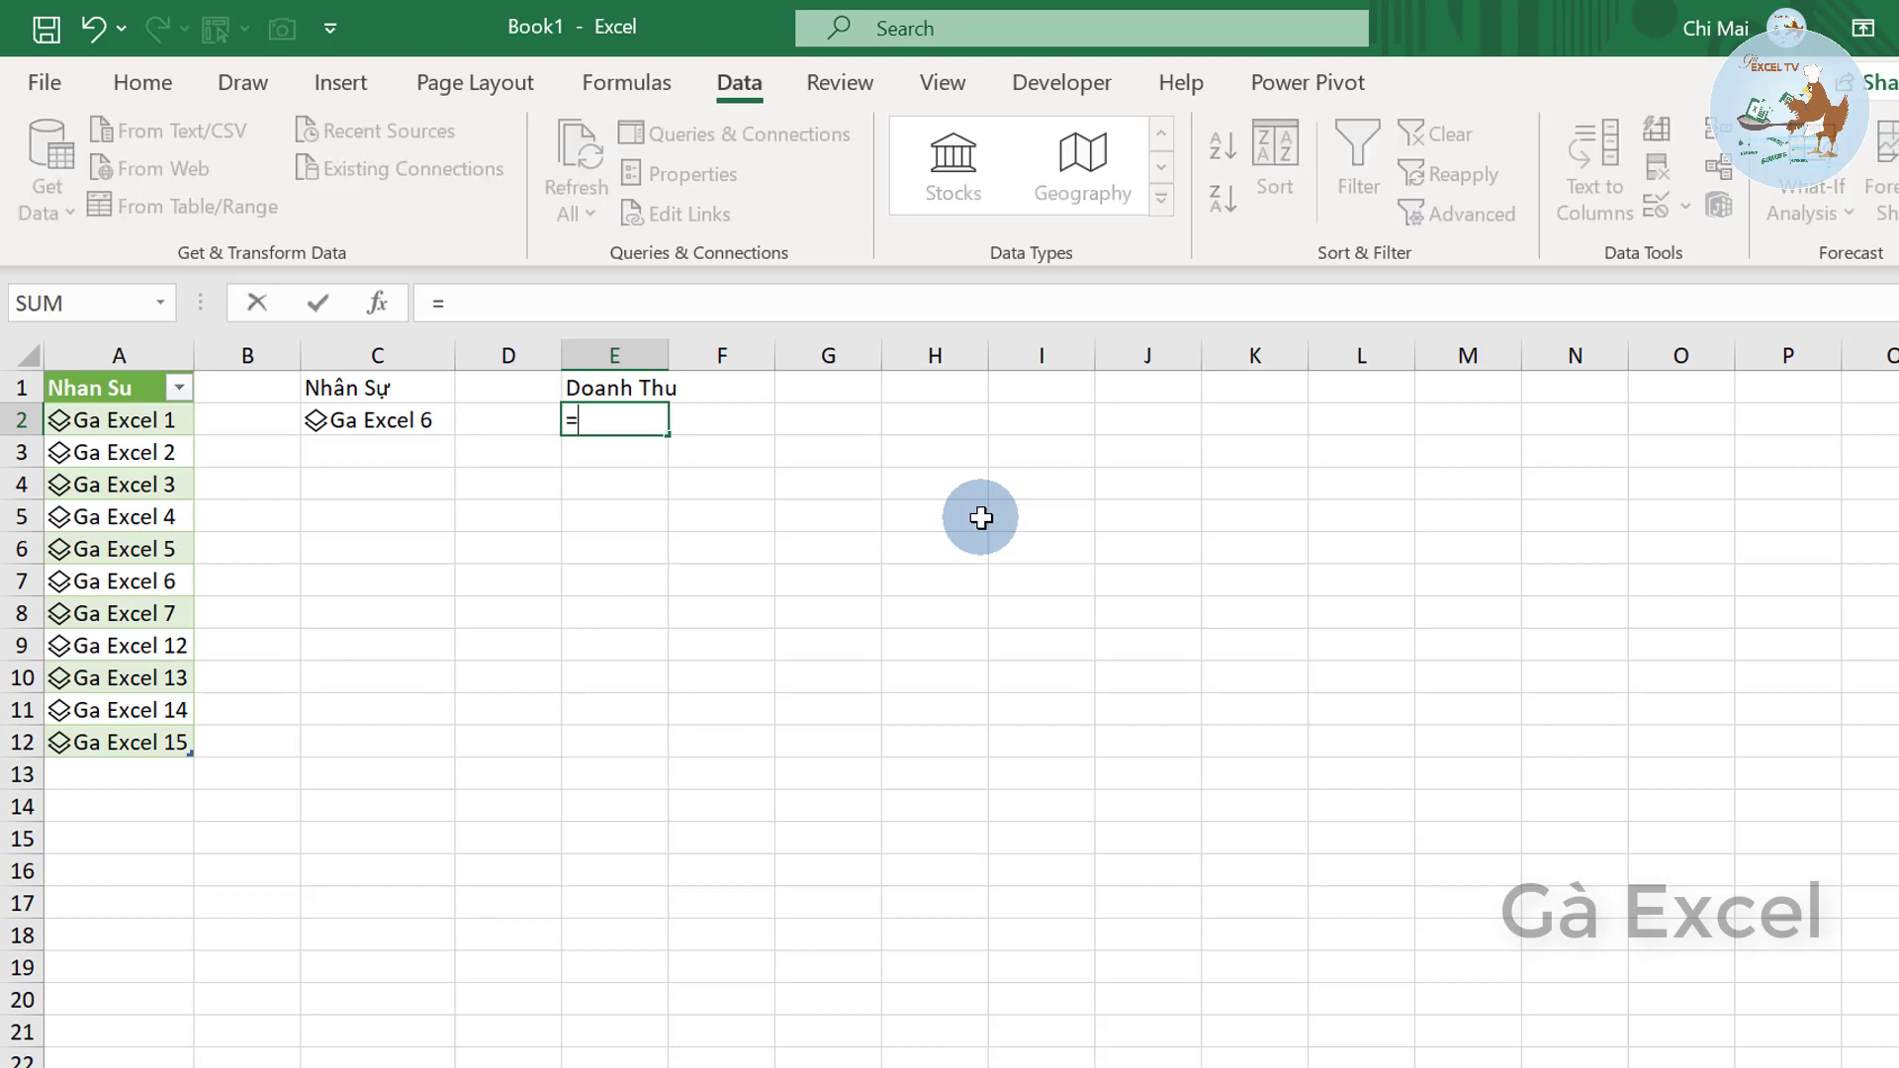
pyautogui.click(400, 418)
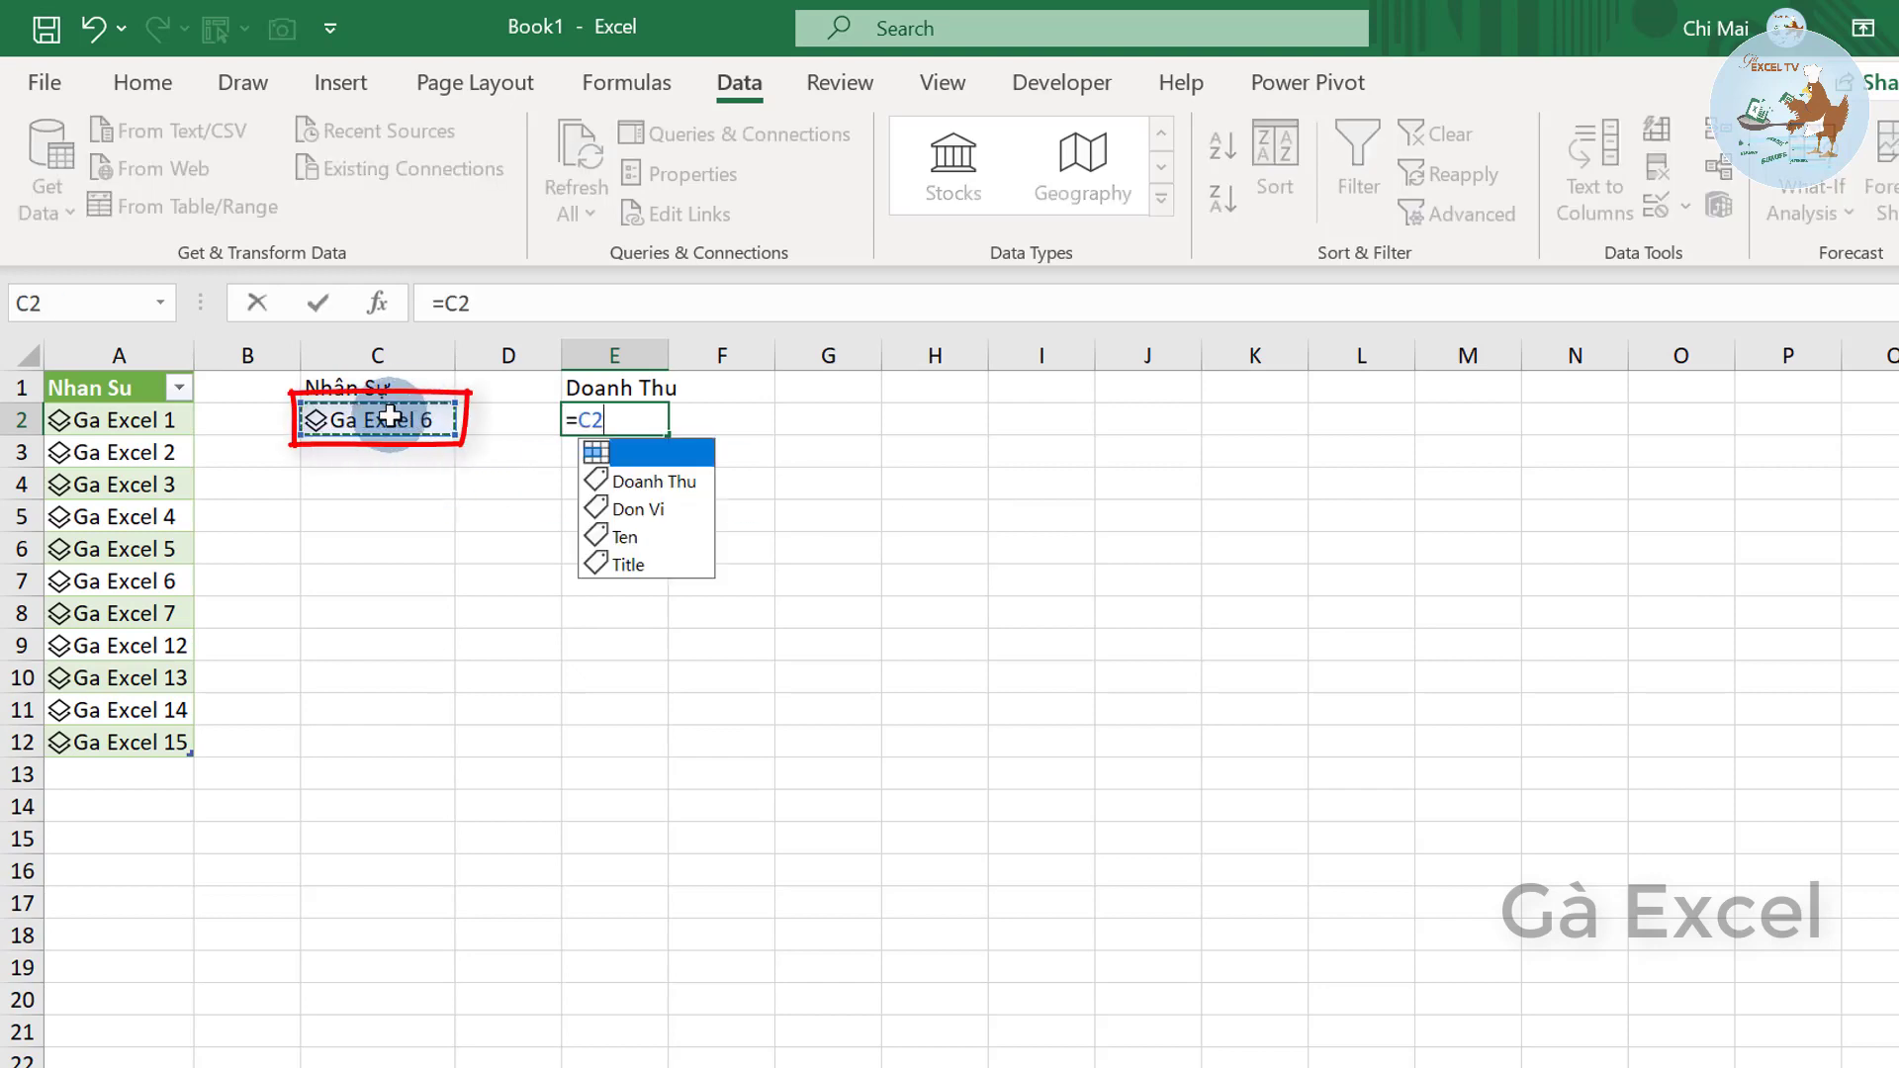
pyautogui.press('Down')
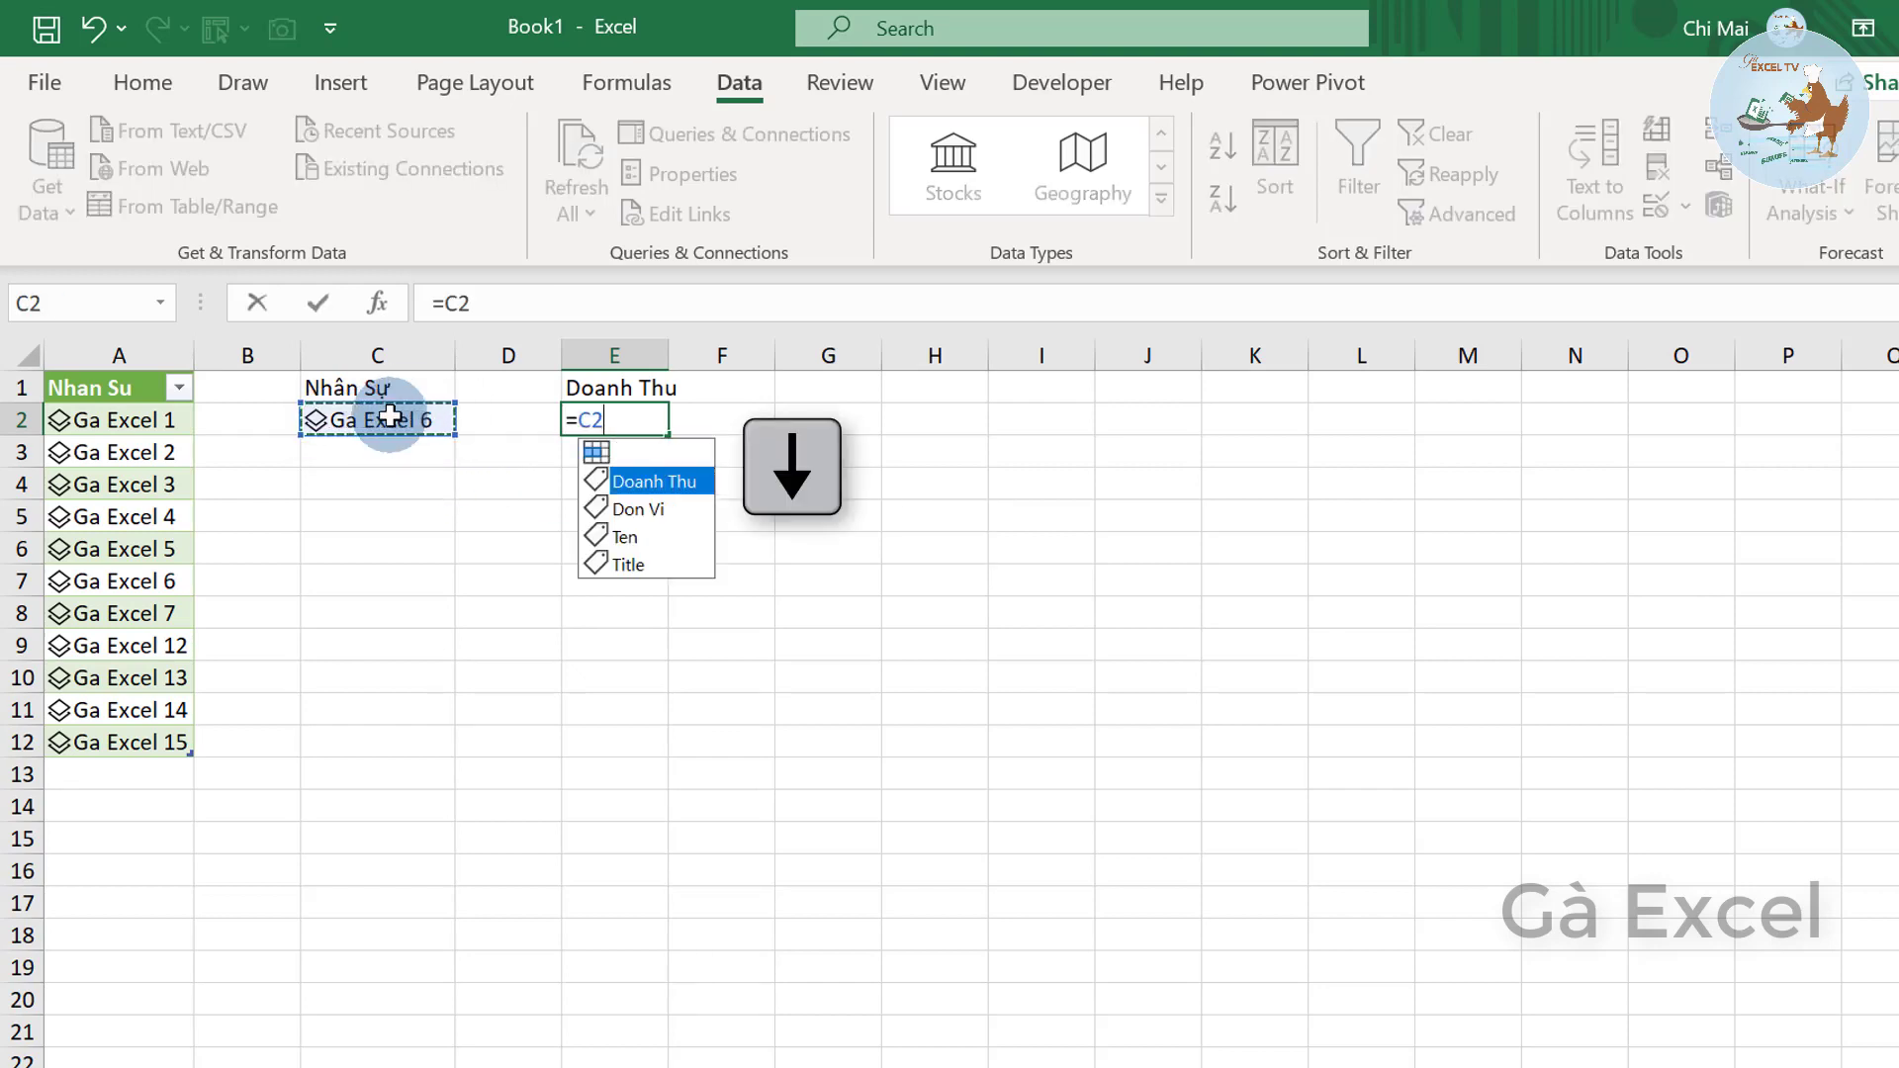
pyautogui.press('Tab')
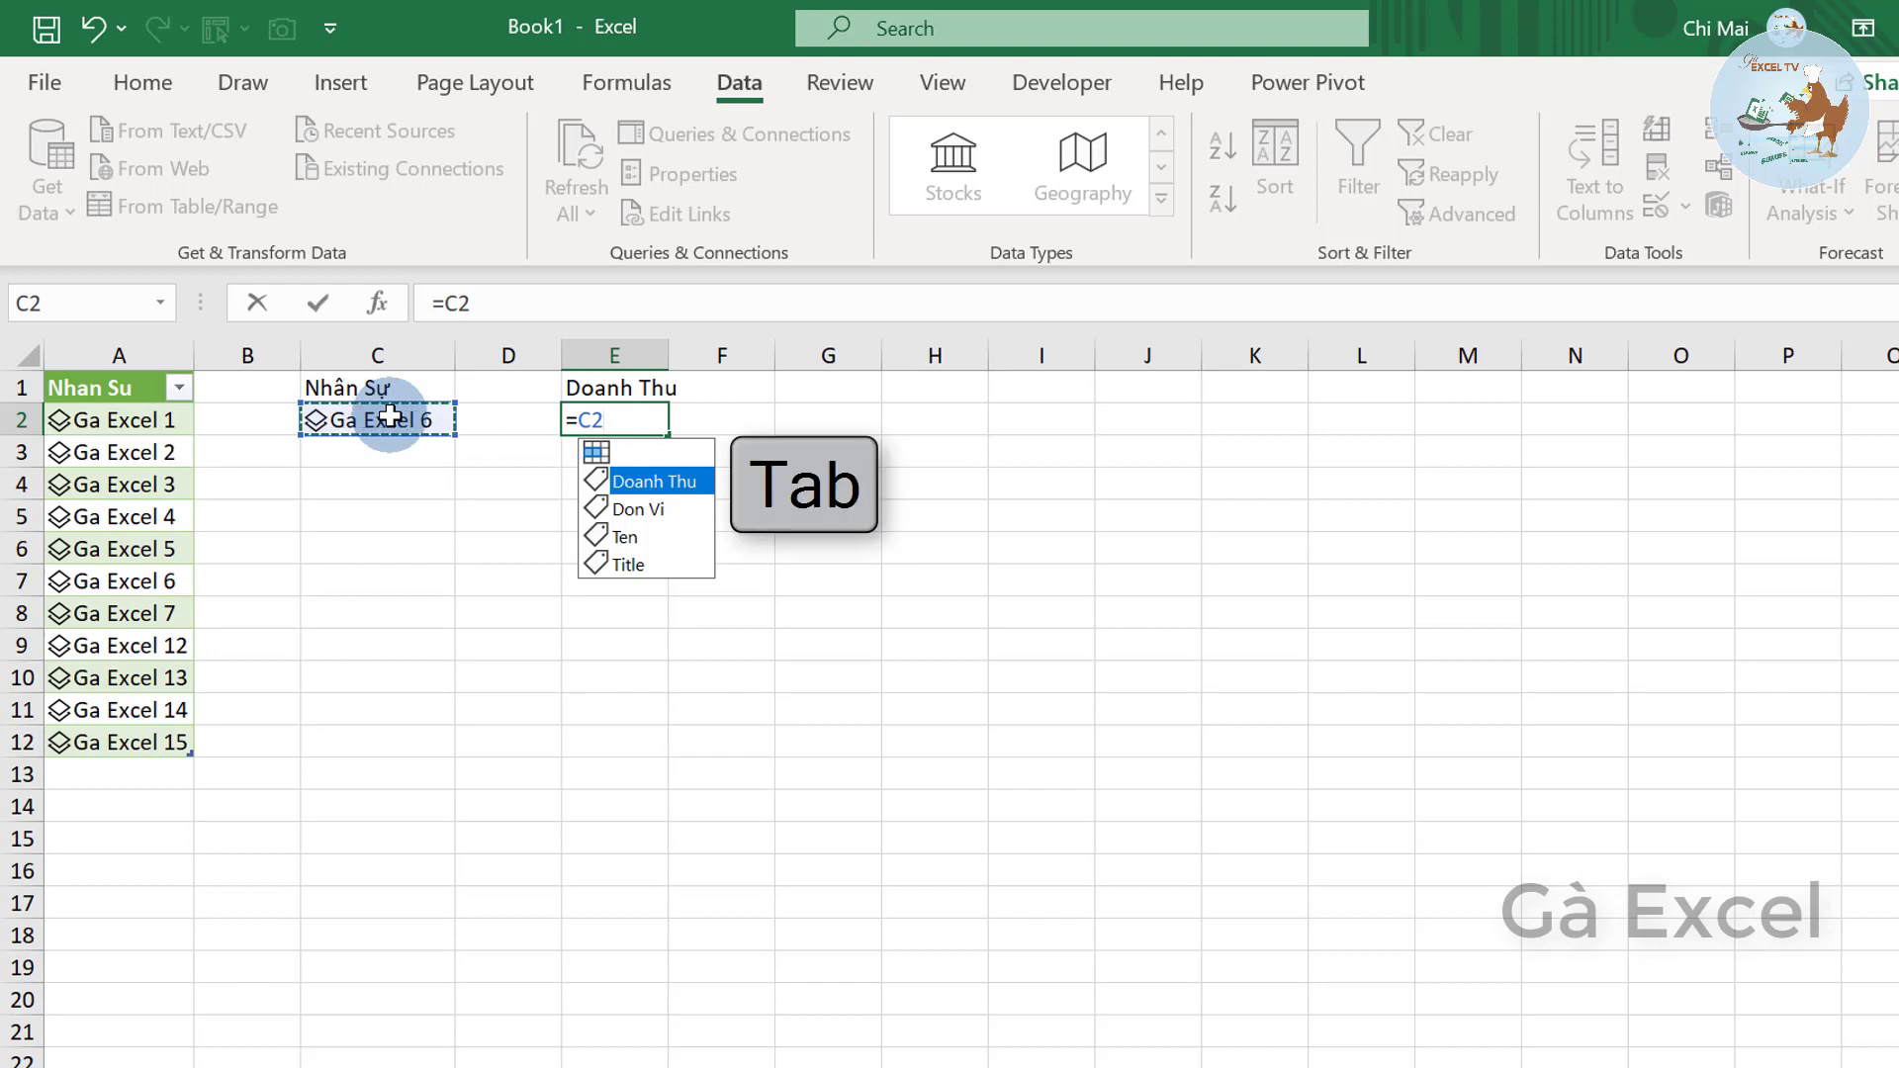
pyautogui.press('Return')
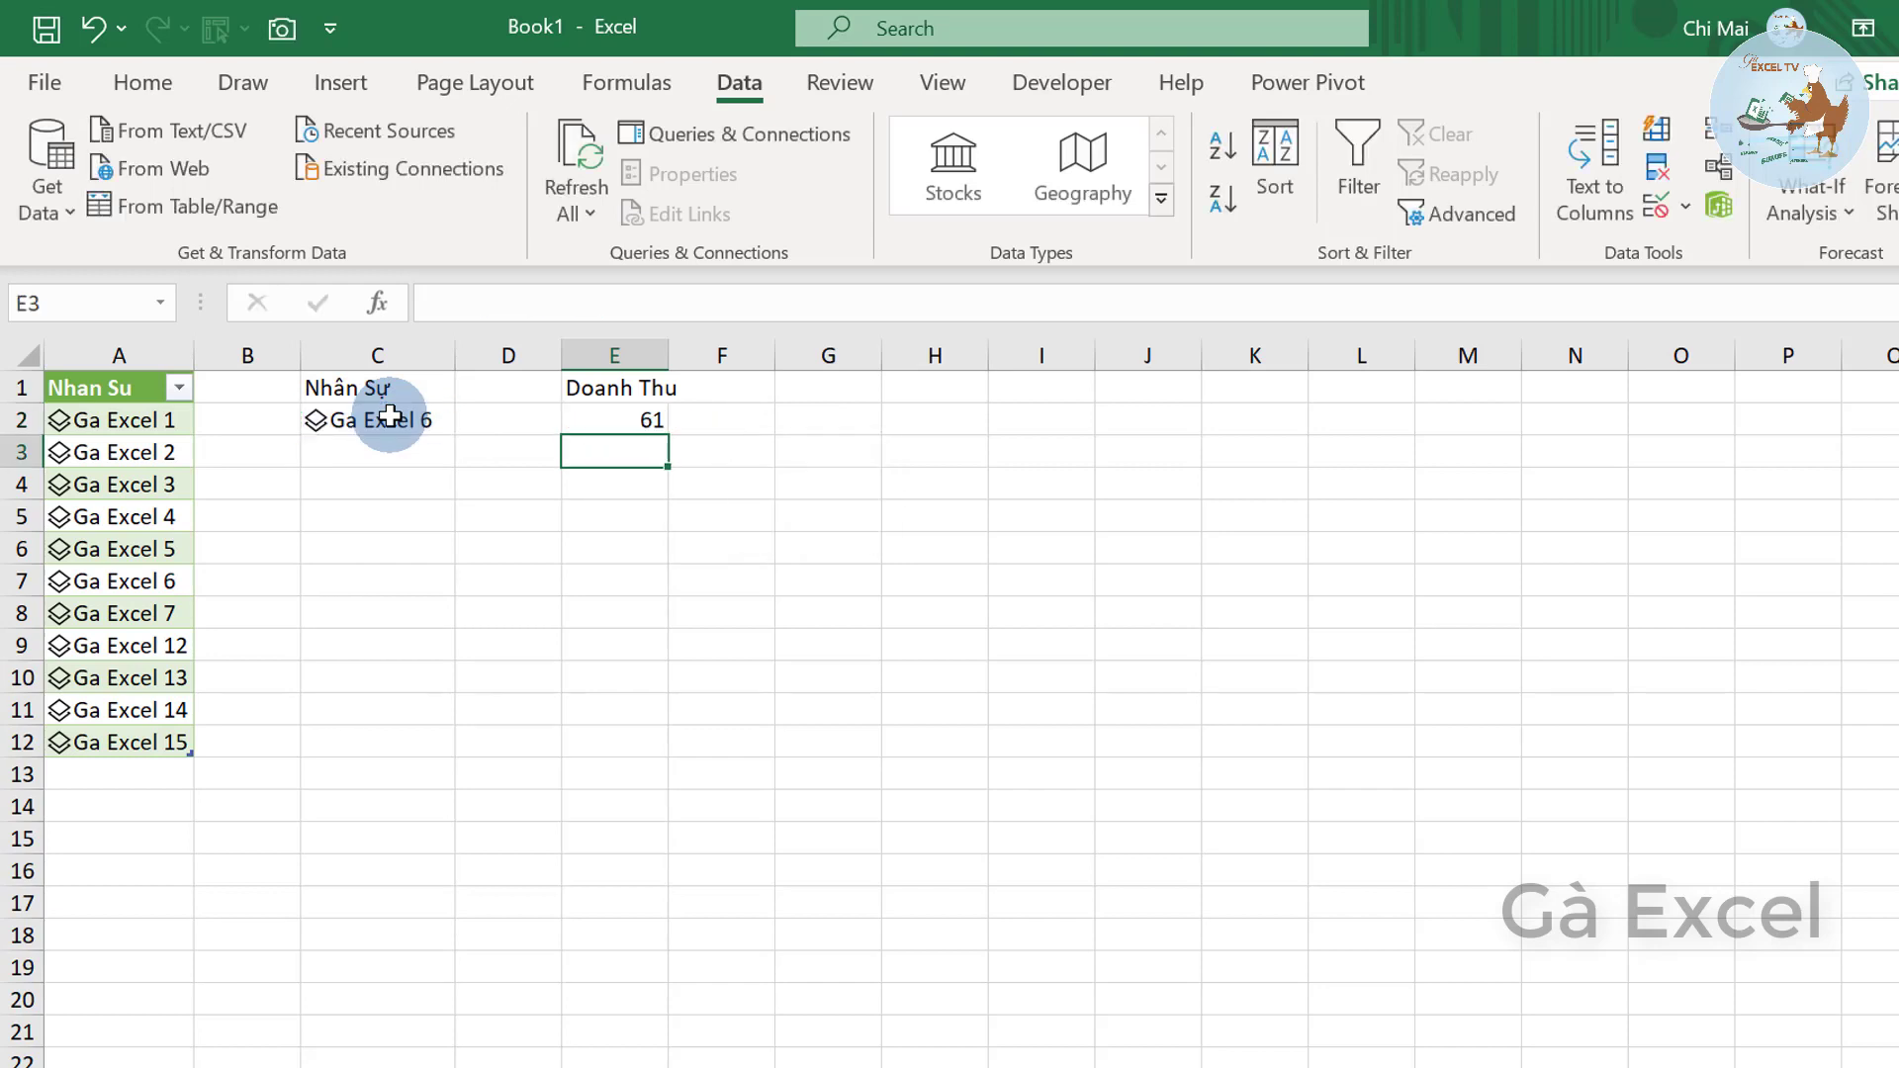
# Enter a duplicate C2 Doanh Thu formula in F2 by typing the field name.
pyautogui.press('Up')
pyautogui.press('Right')
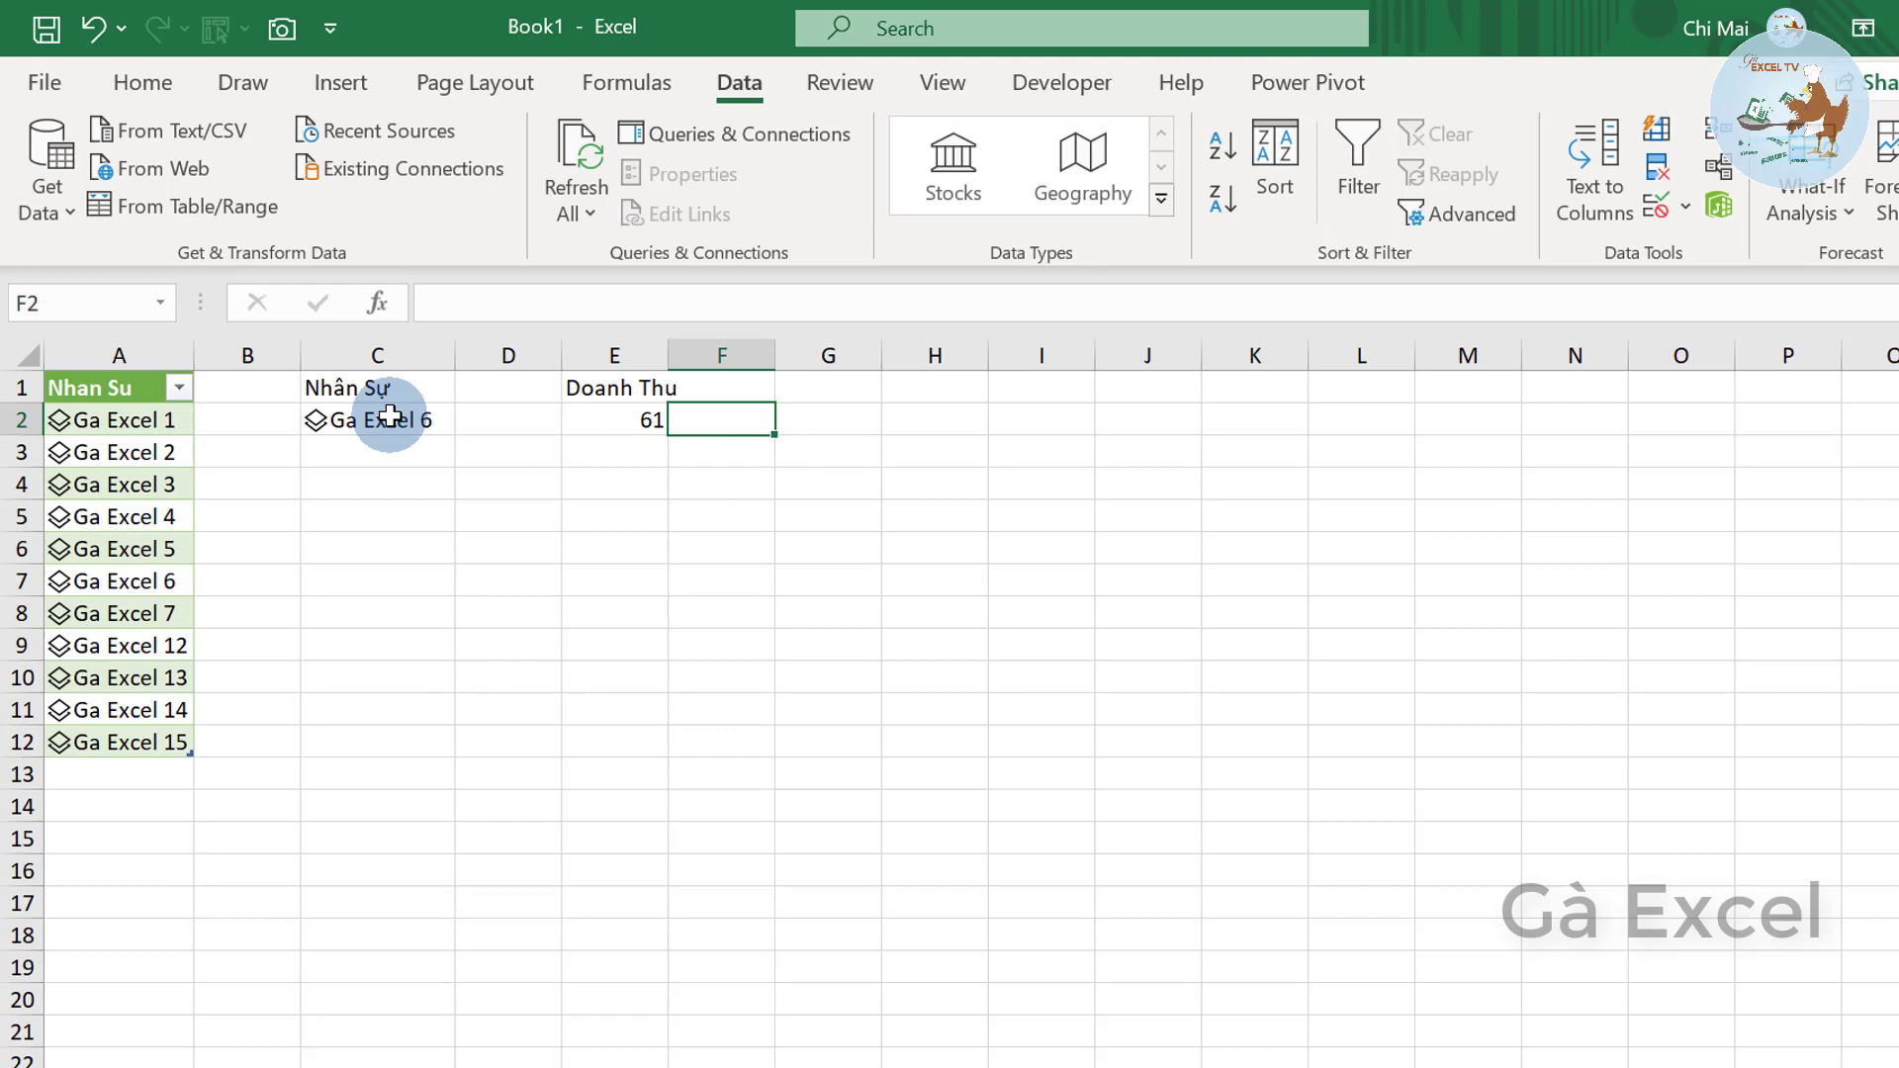
pyautogui.write('=')
pyautogui.click(356, 425)
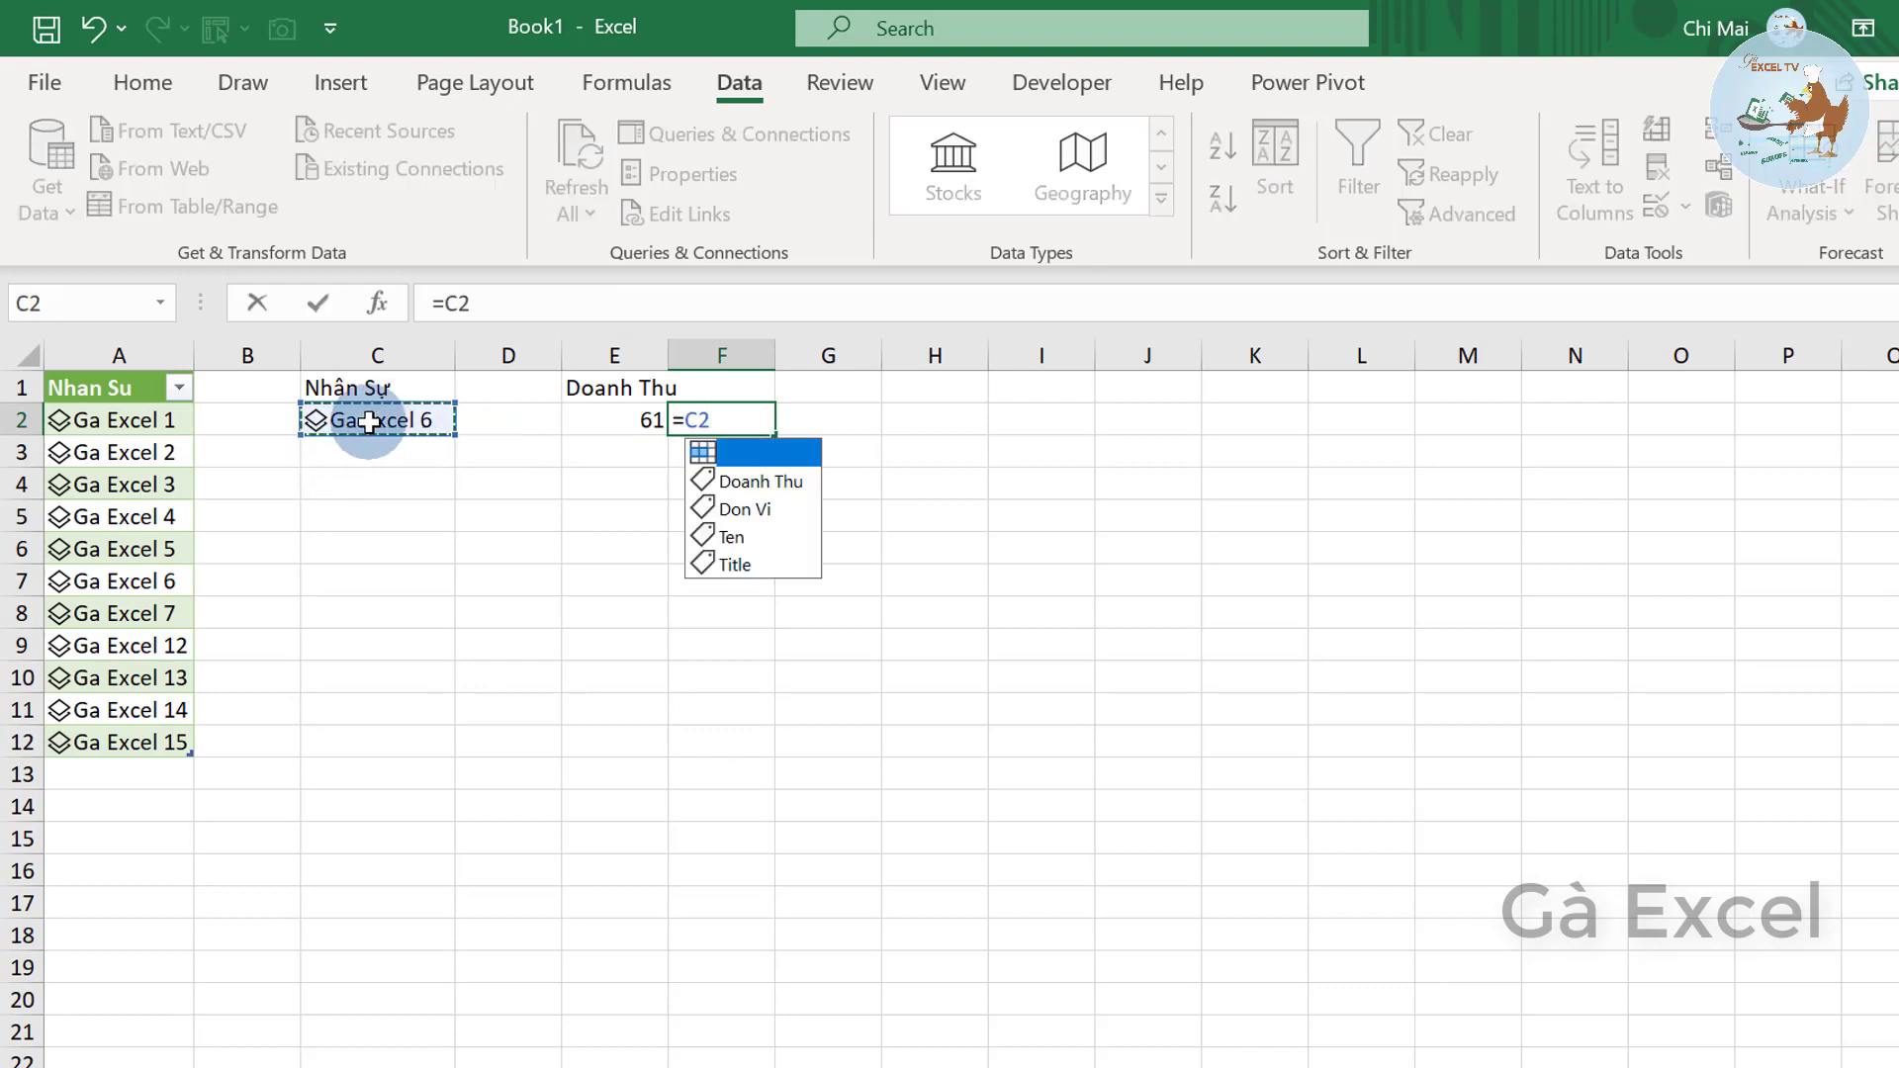
pyautogui.write('doanh')
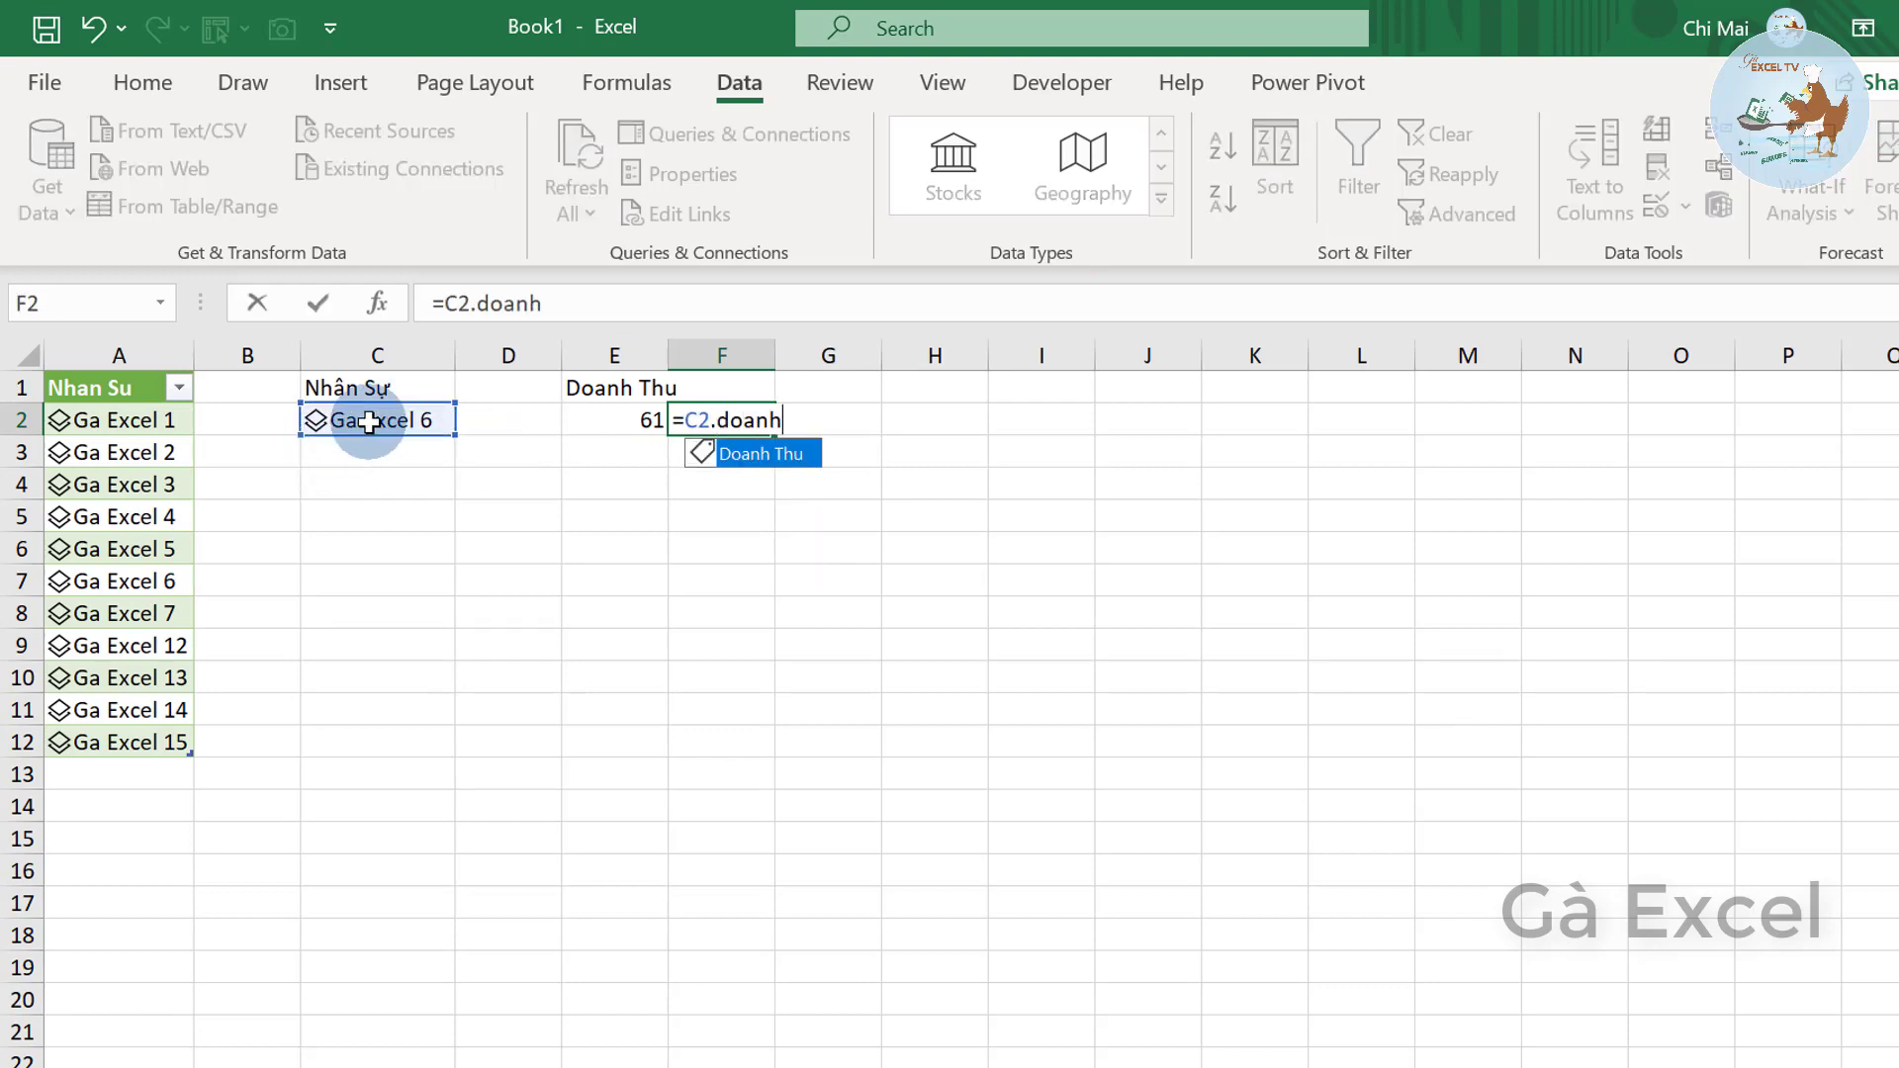
pyautogui.write('thu')
pyautogui.press('Return')
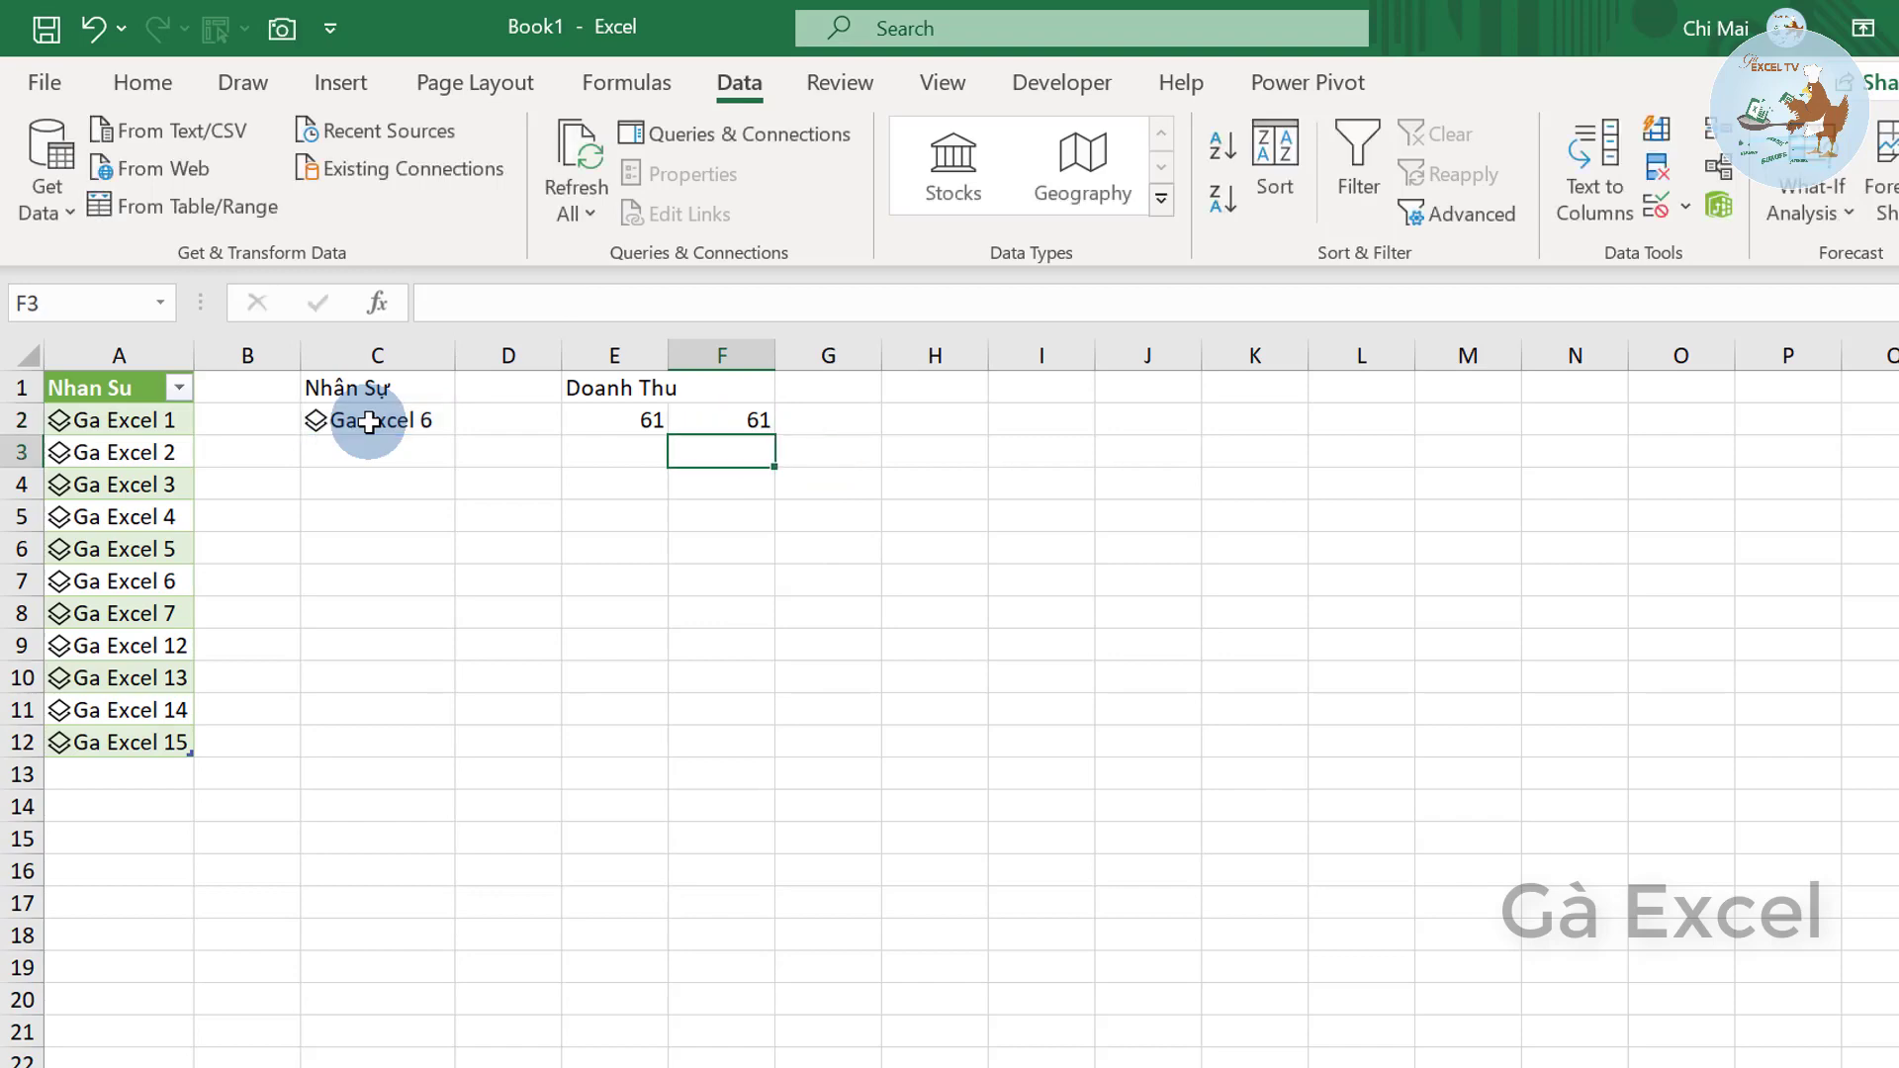
pyautogui.press('Up')
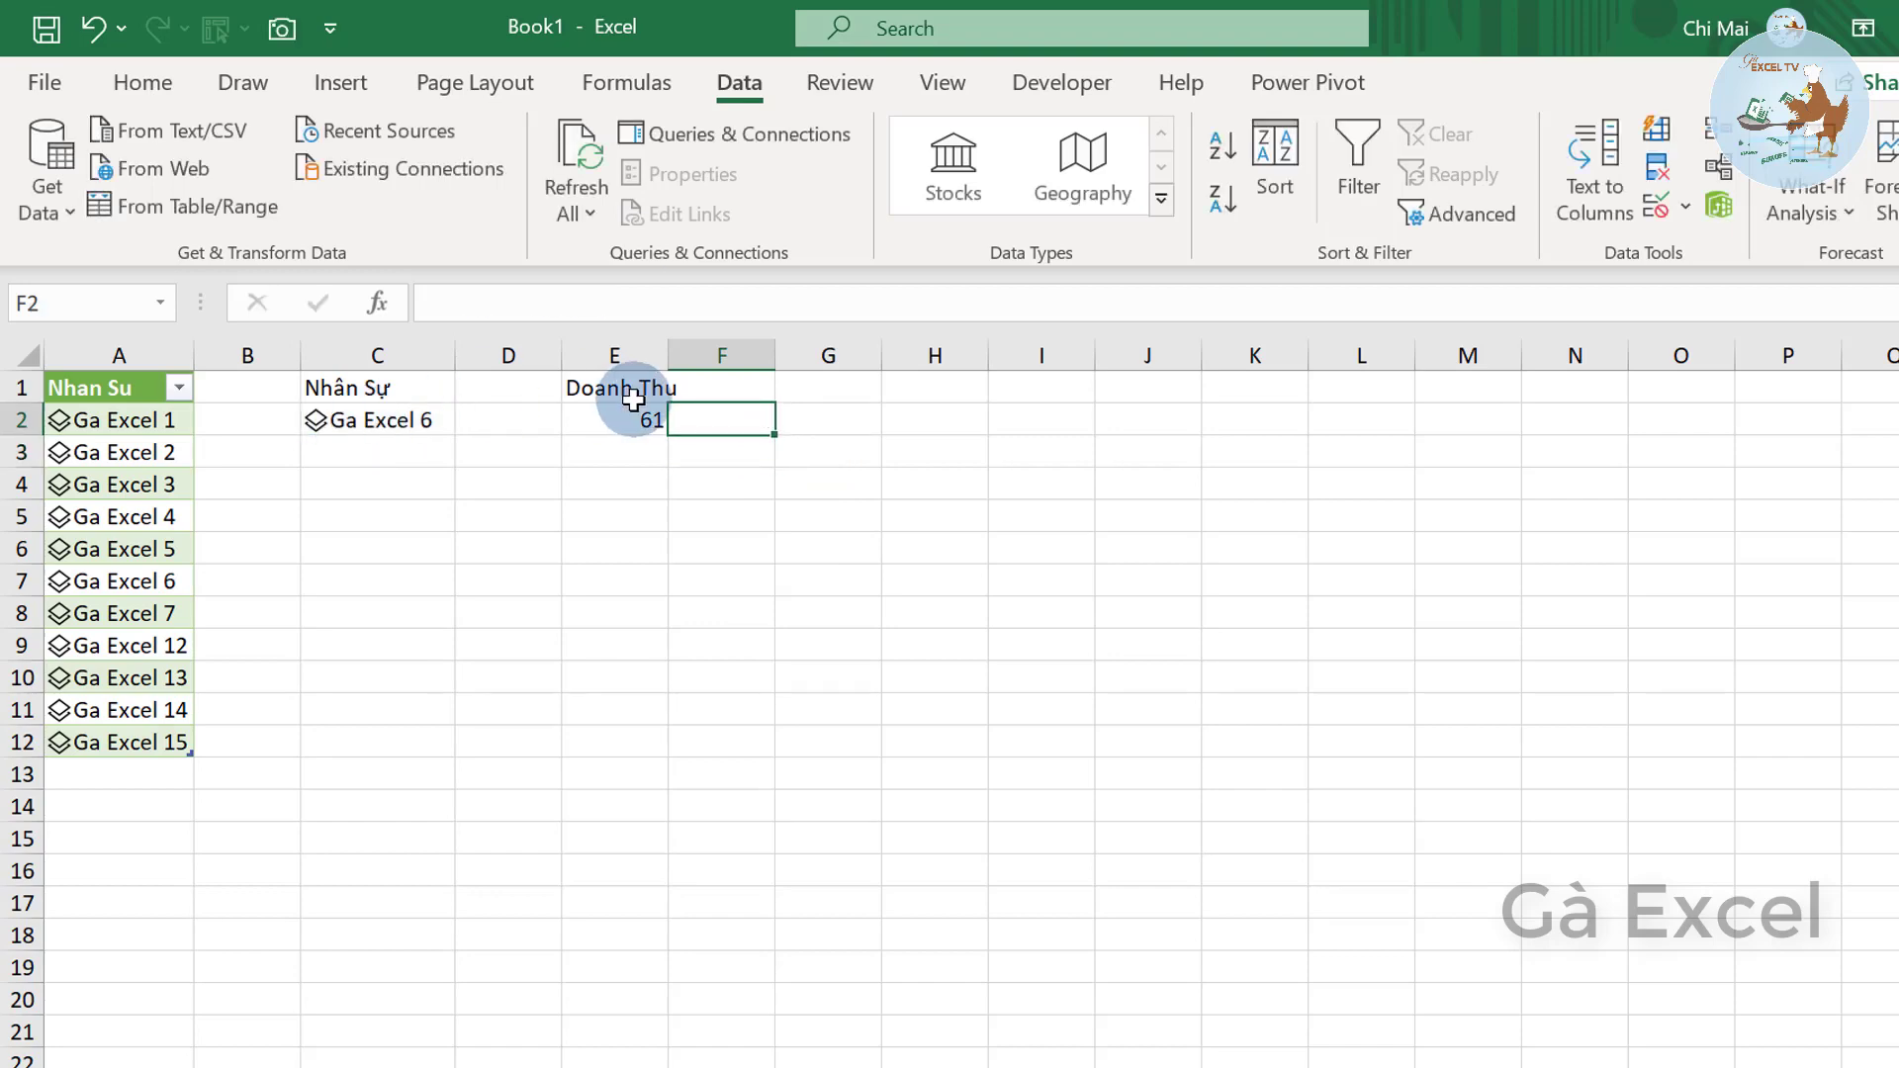
pyautogui.click(624, 388)
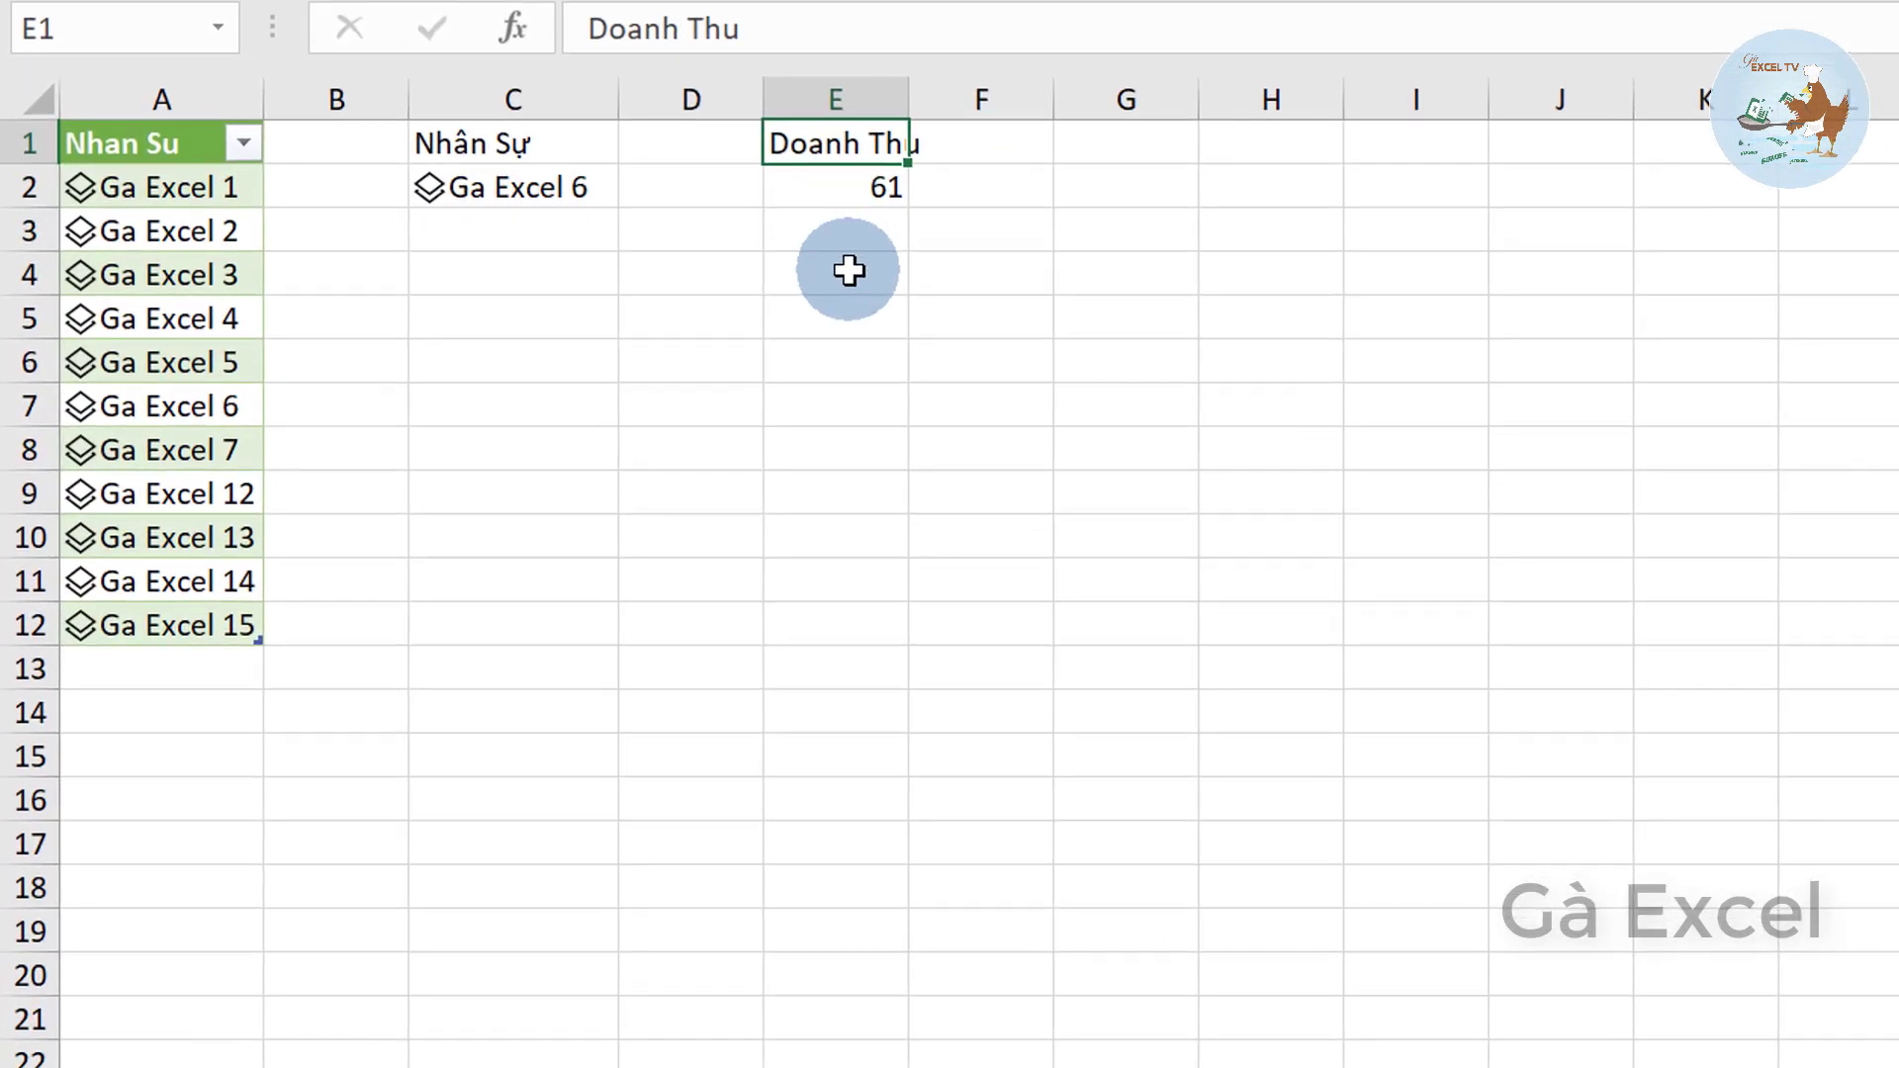
pyautogui.click(1123, 148)
pyautogui.write('Tổng DT')
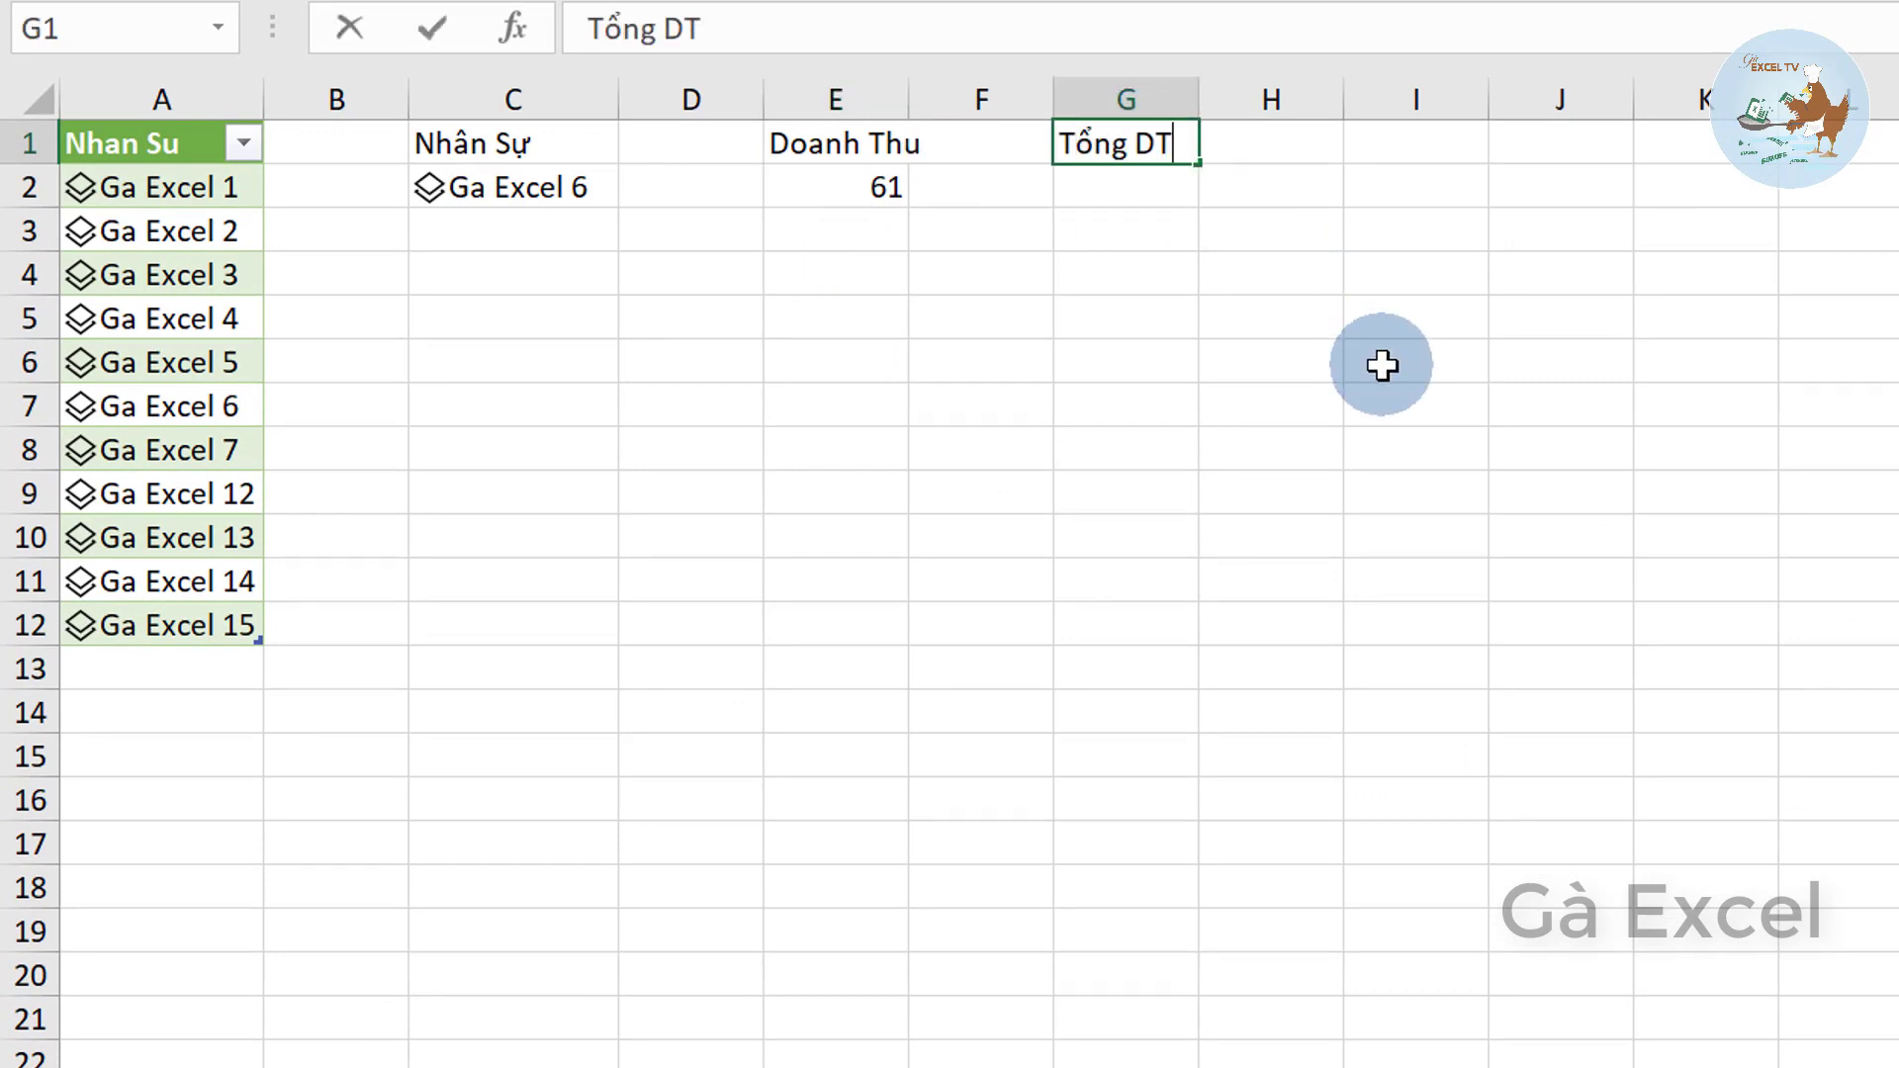
# Commit the Tổng DT header and total Doanh Thu in G2 with =SUM(GaExcel__2[Nhan Su].[Doanh Thu]), giving 763.
pyautogui.press('Return')
pyautogui.write('=')
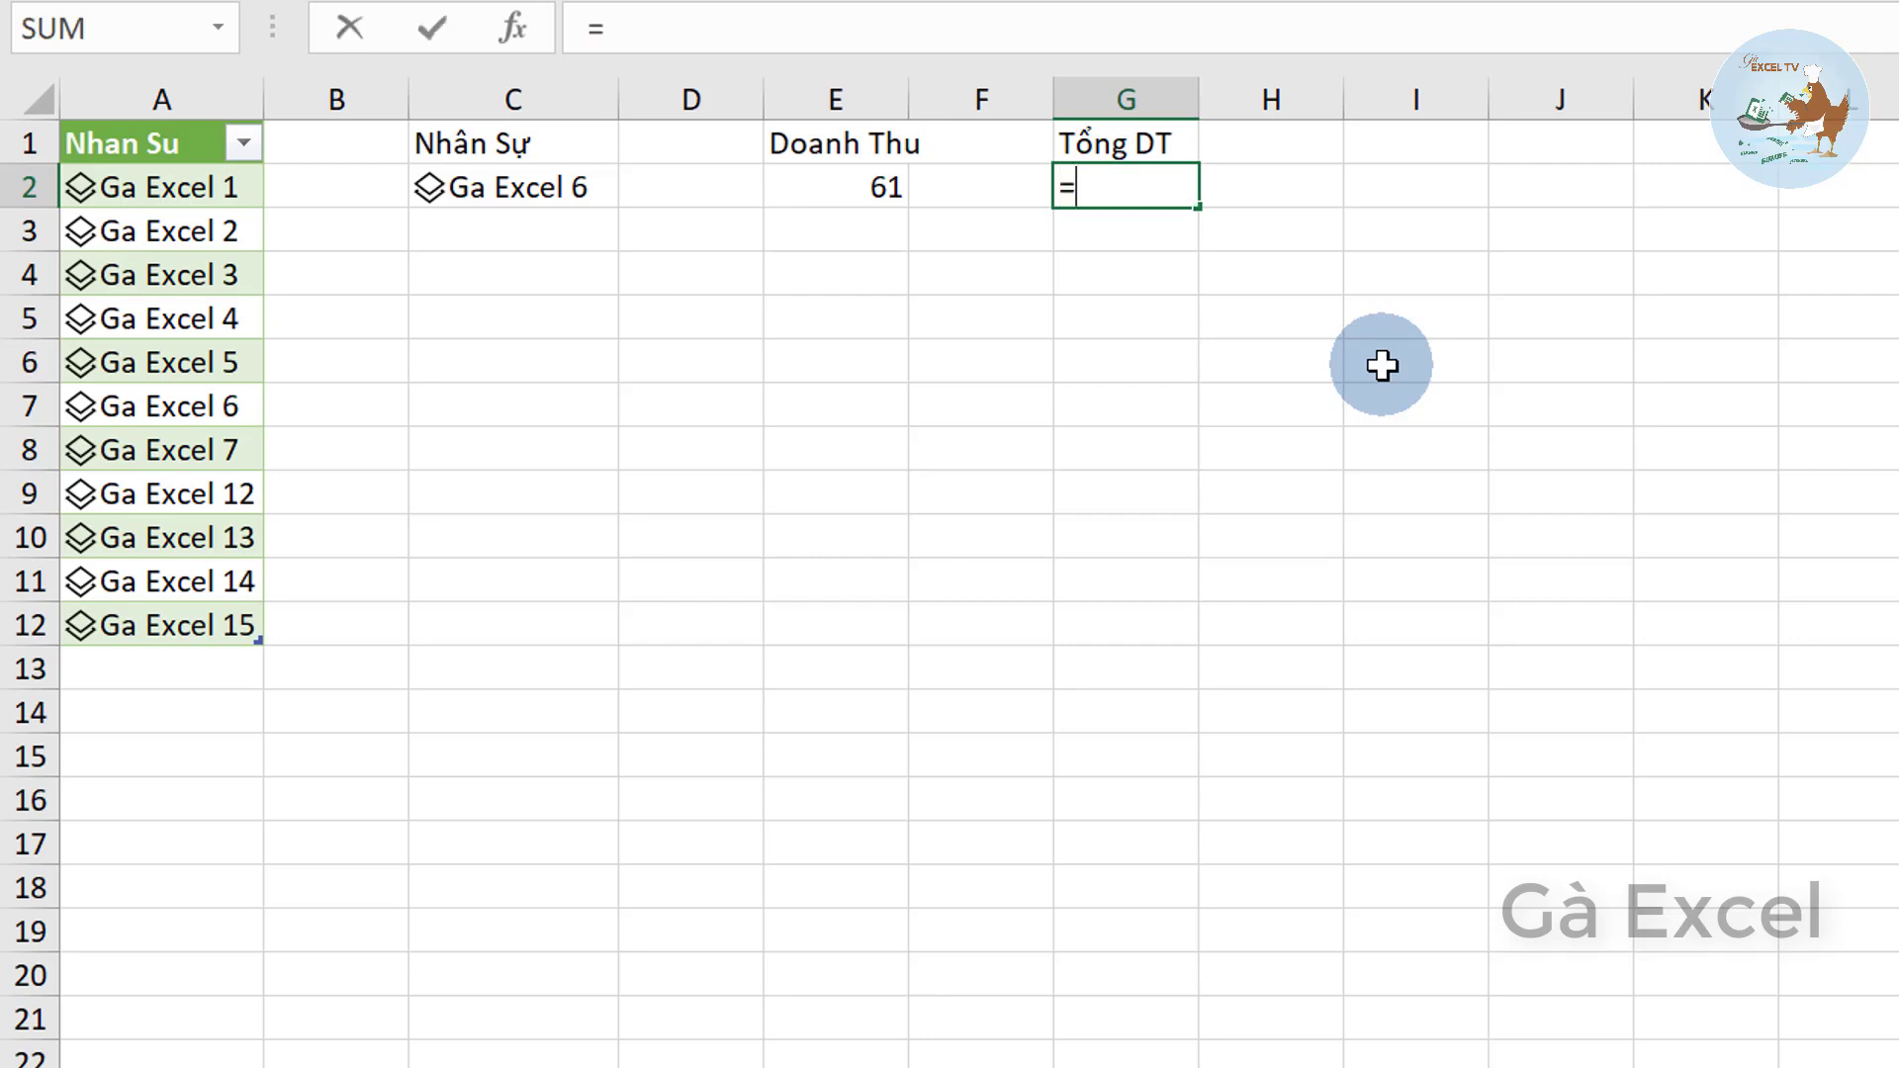
pyautogui.write('SUM(')
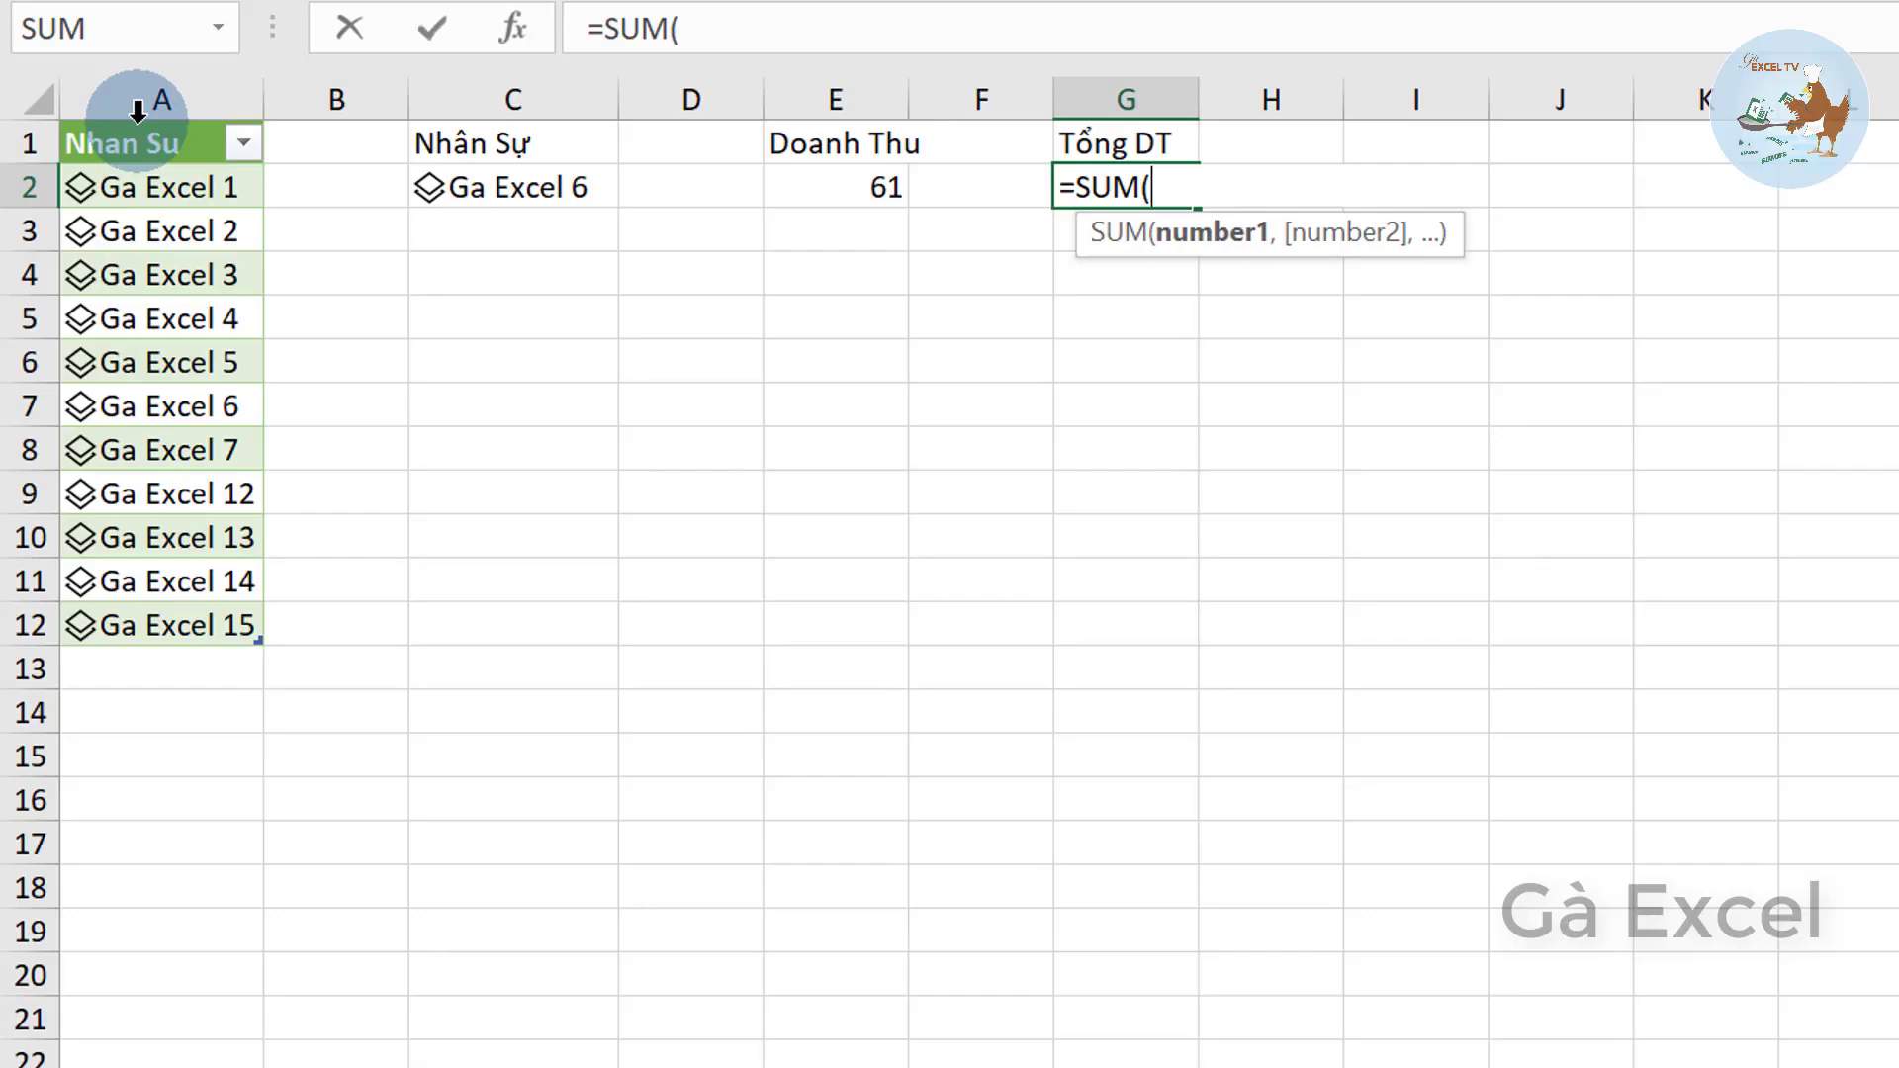
pyautogui.click(138, 111)
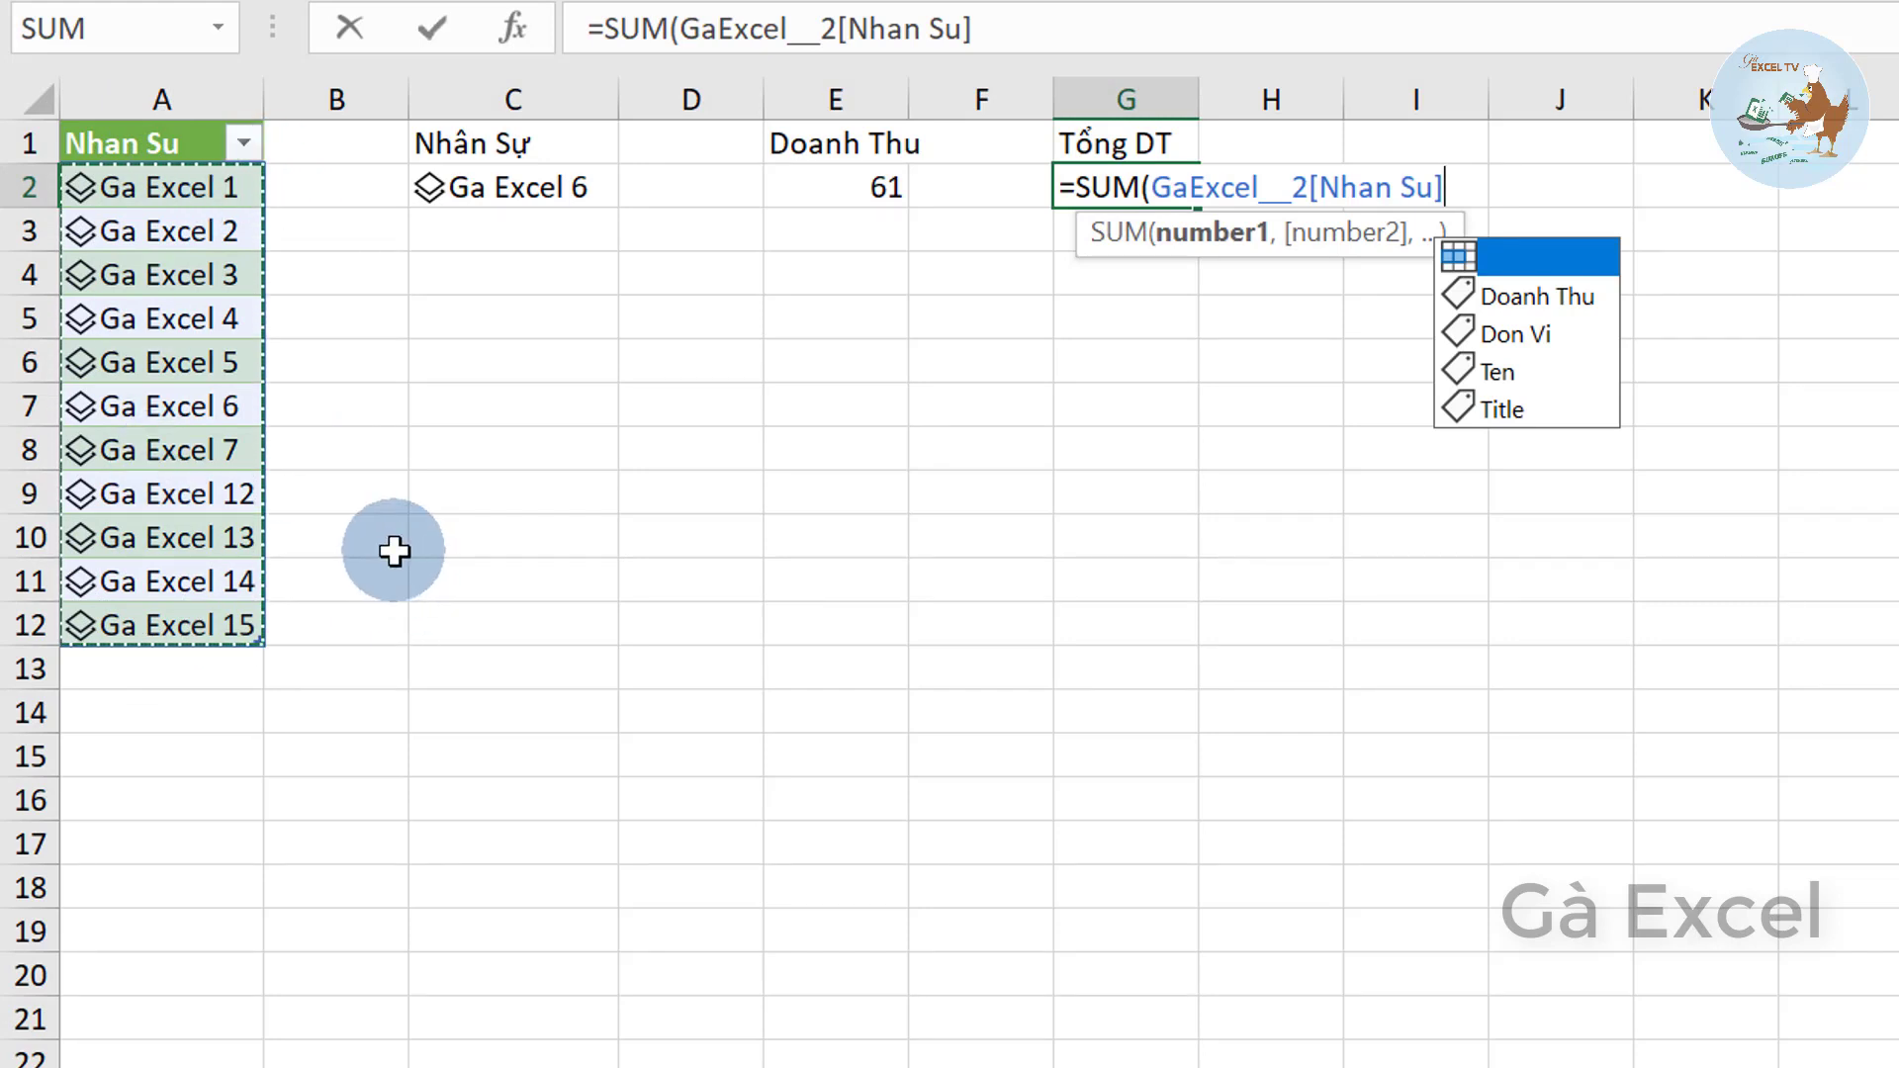
pyautogui.write('.')
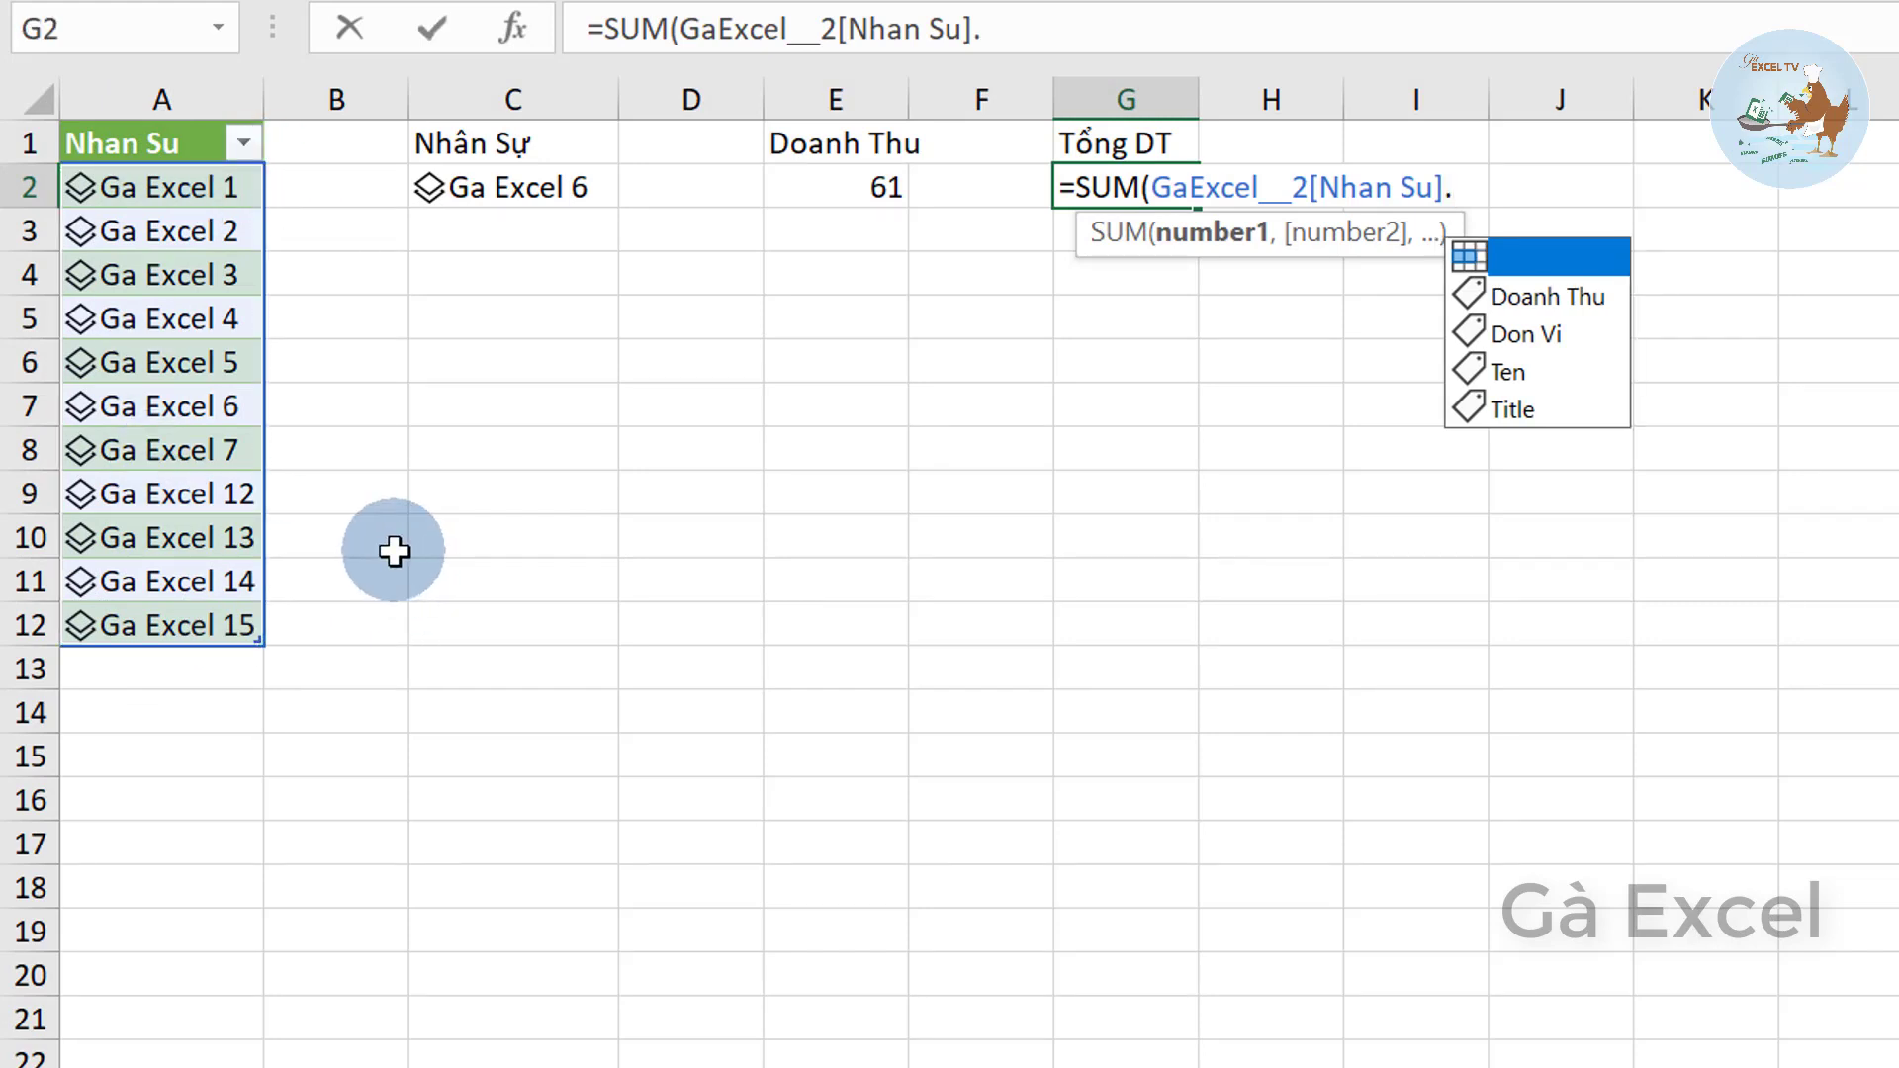
pyautogui.press('Down')
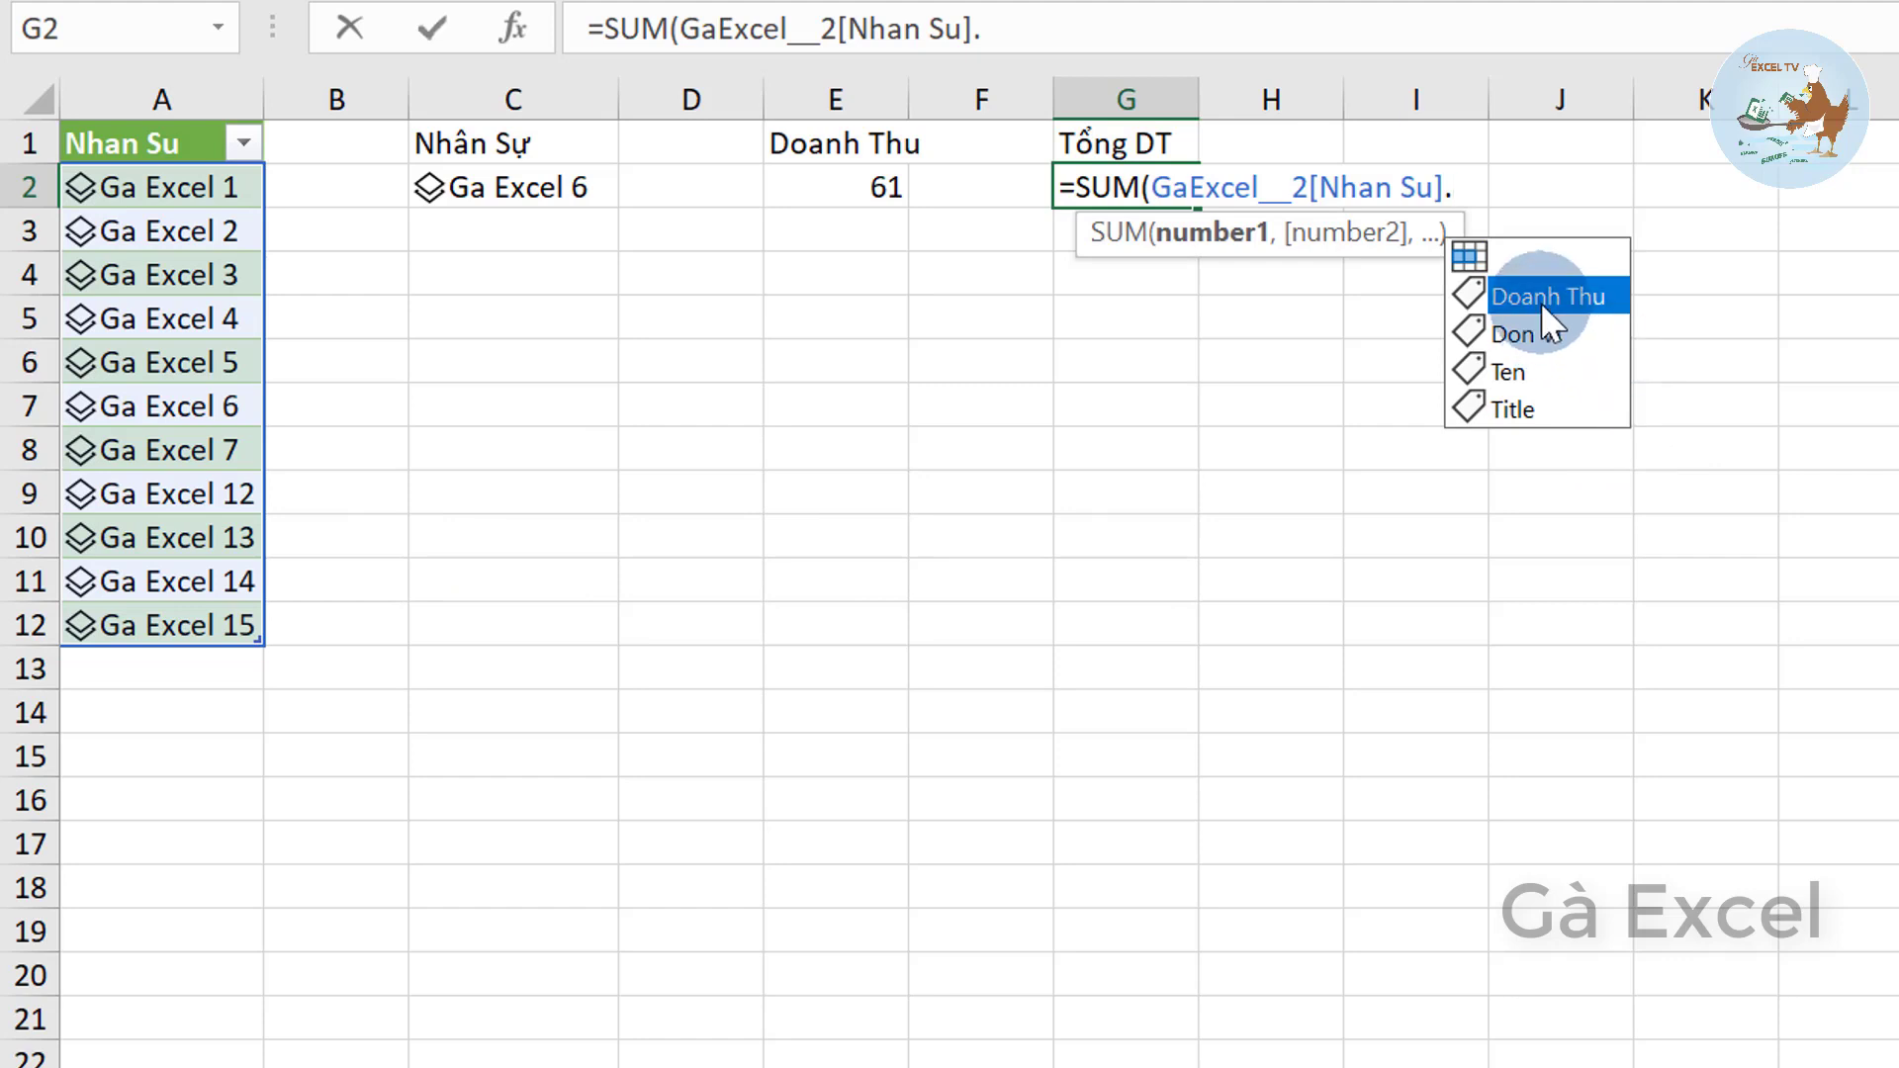
pyautogui.doubleClick(1543, 302)
pyautogui.press('Return')
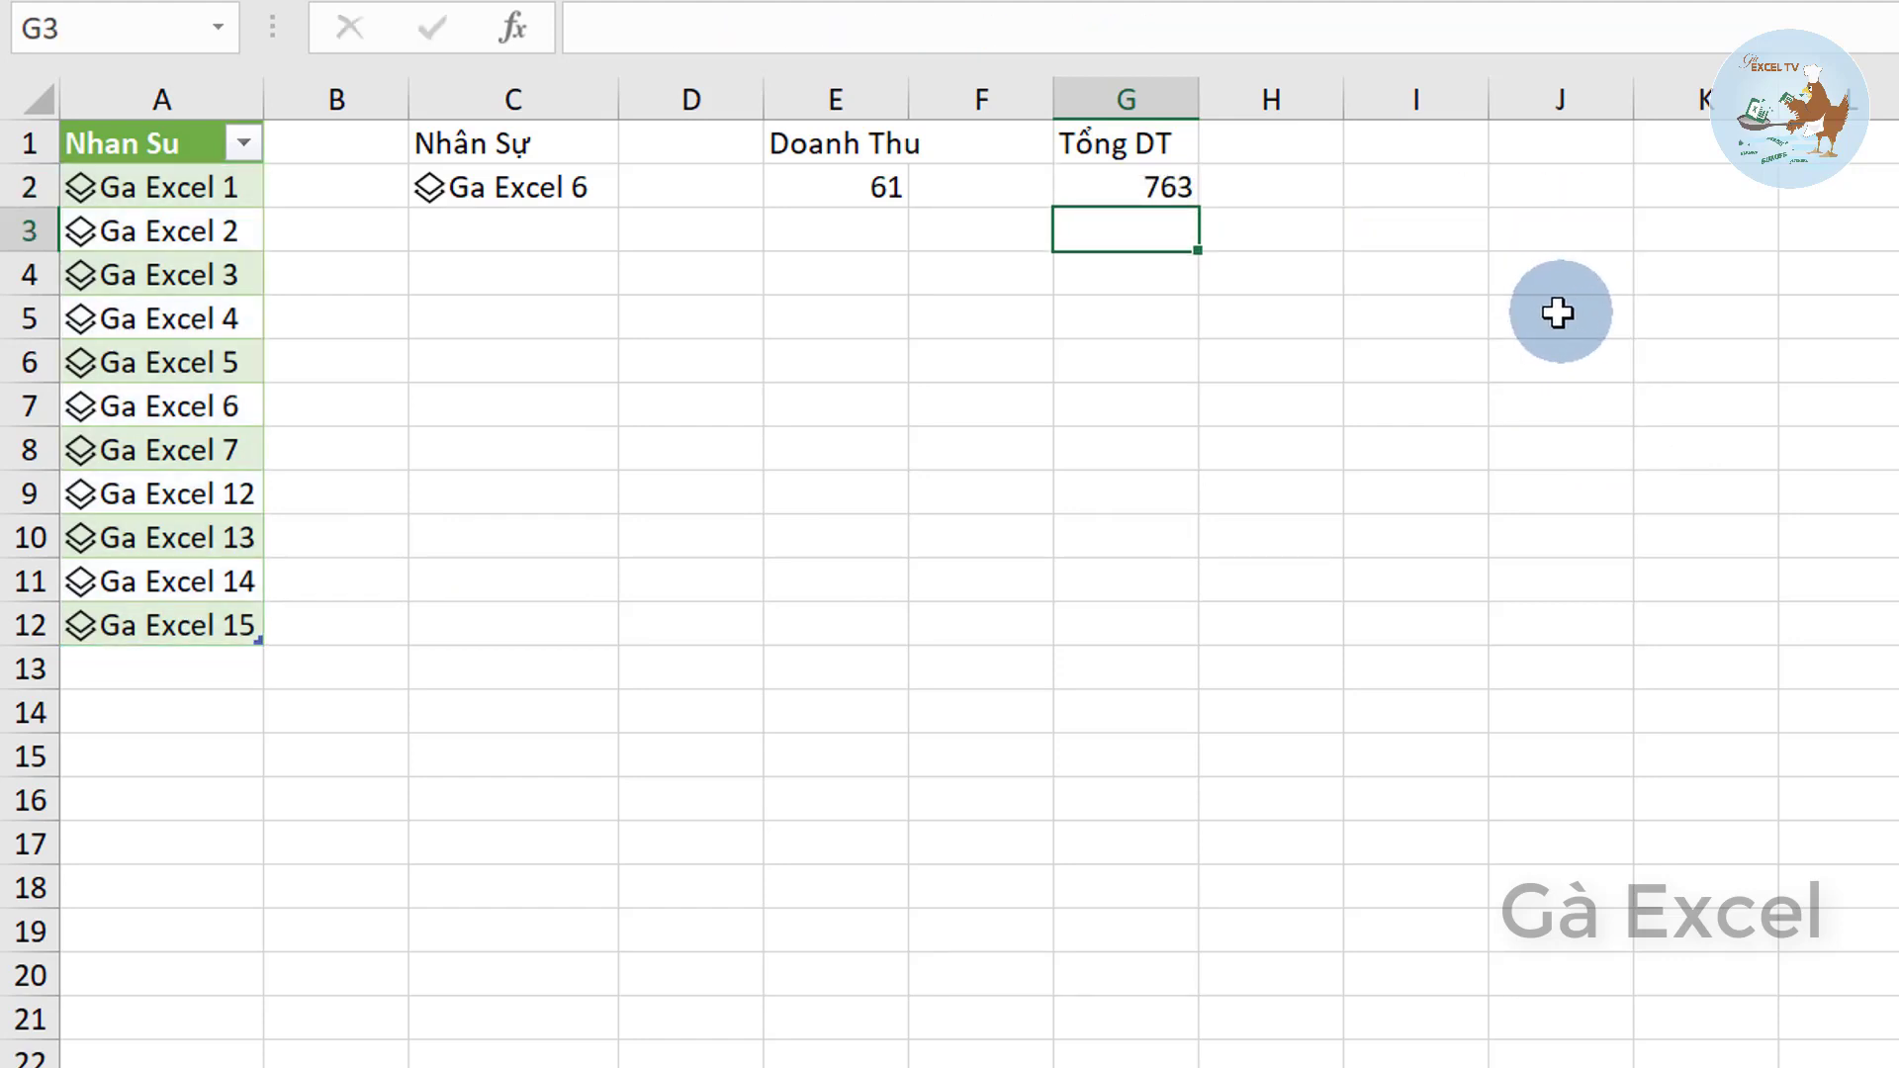
pyautogui.click(1137, 183)
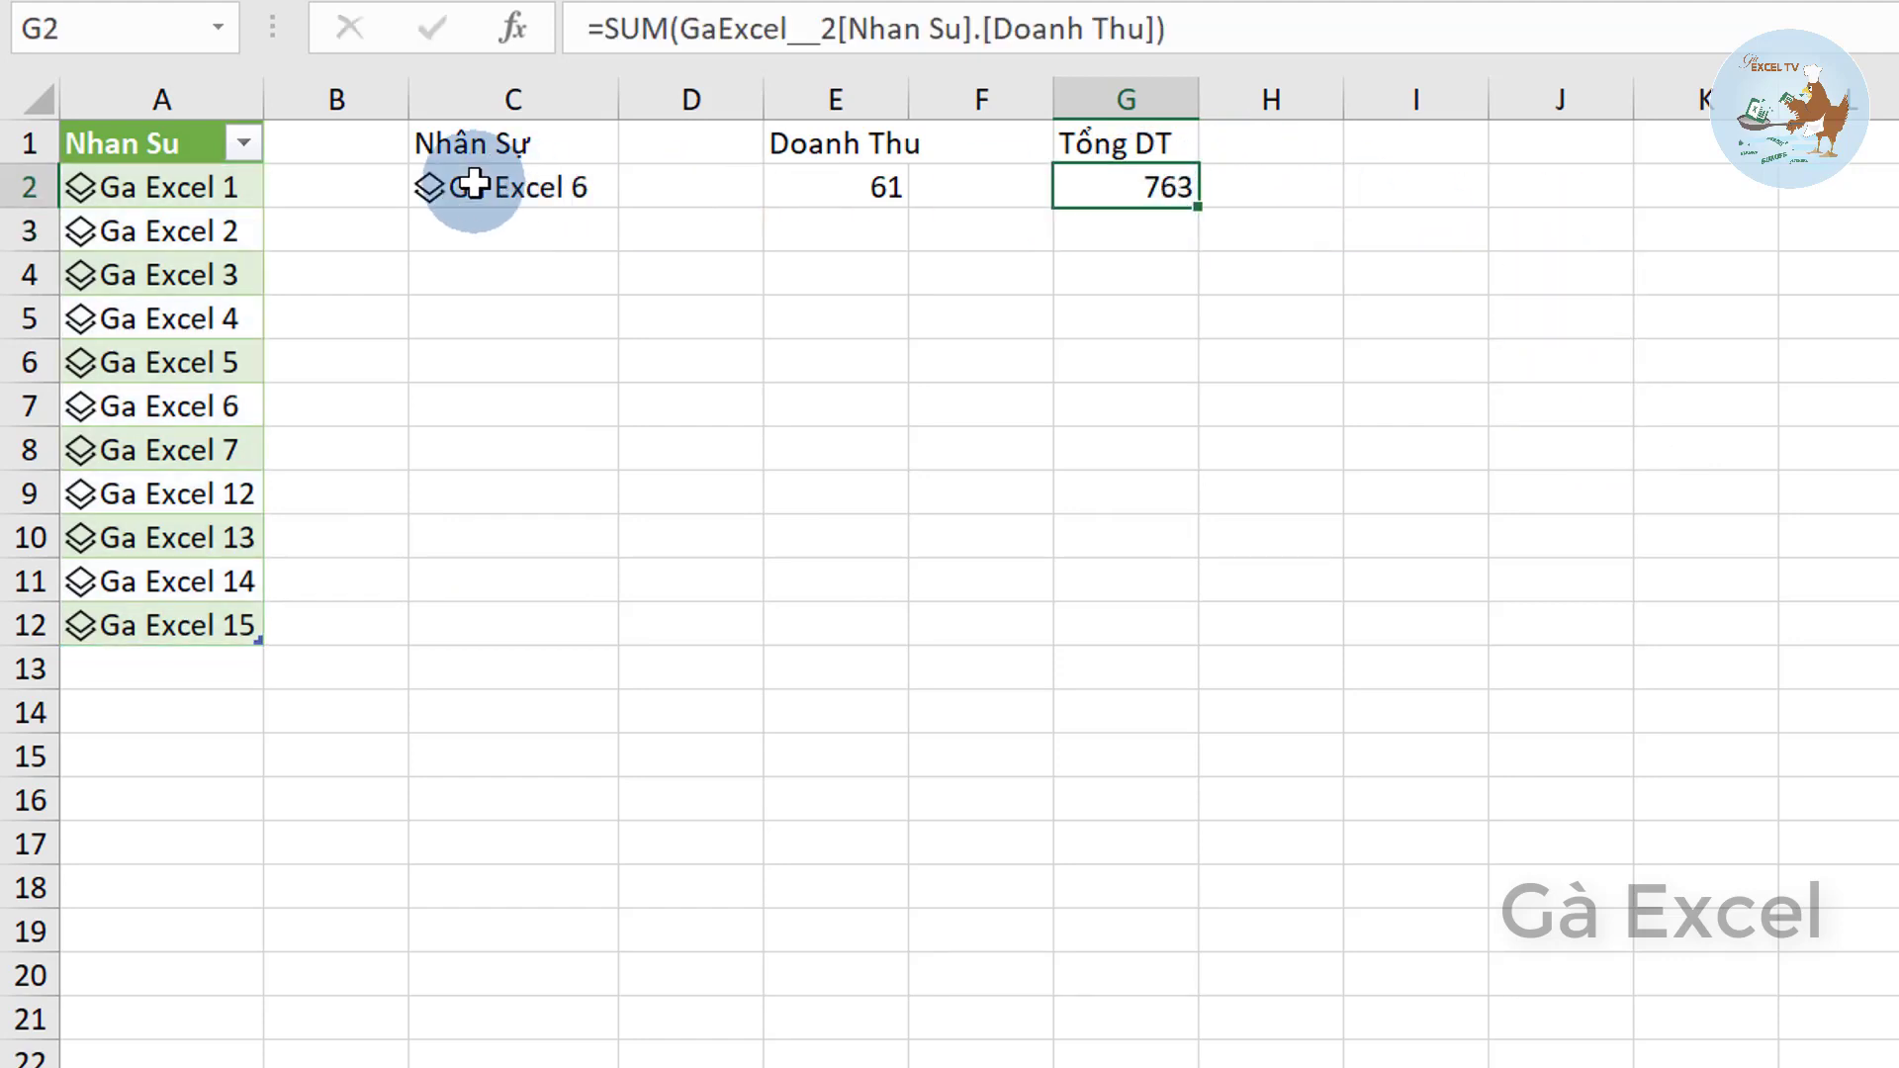
# Choose Ga Excel 12 in the C2 dropdown so E2 shows 97.
pyautogui.click(598, 183)
pyautogui.click(638, 188)
pyautogui.click(539, 350)
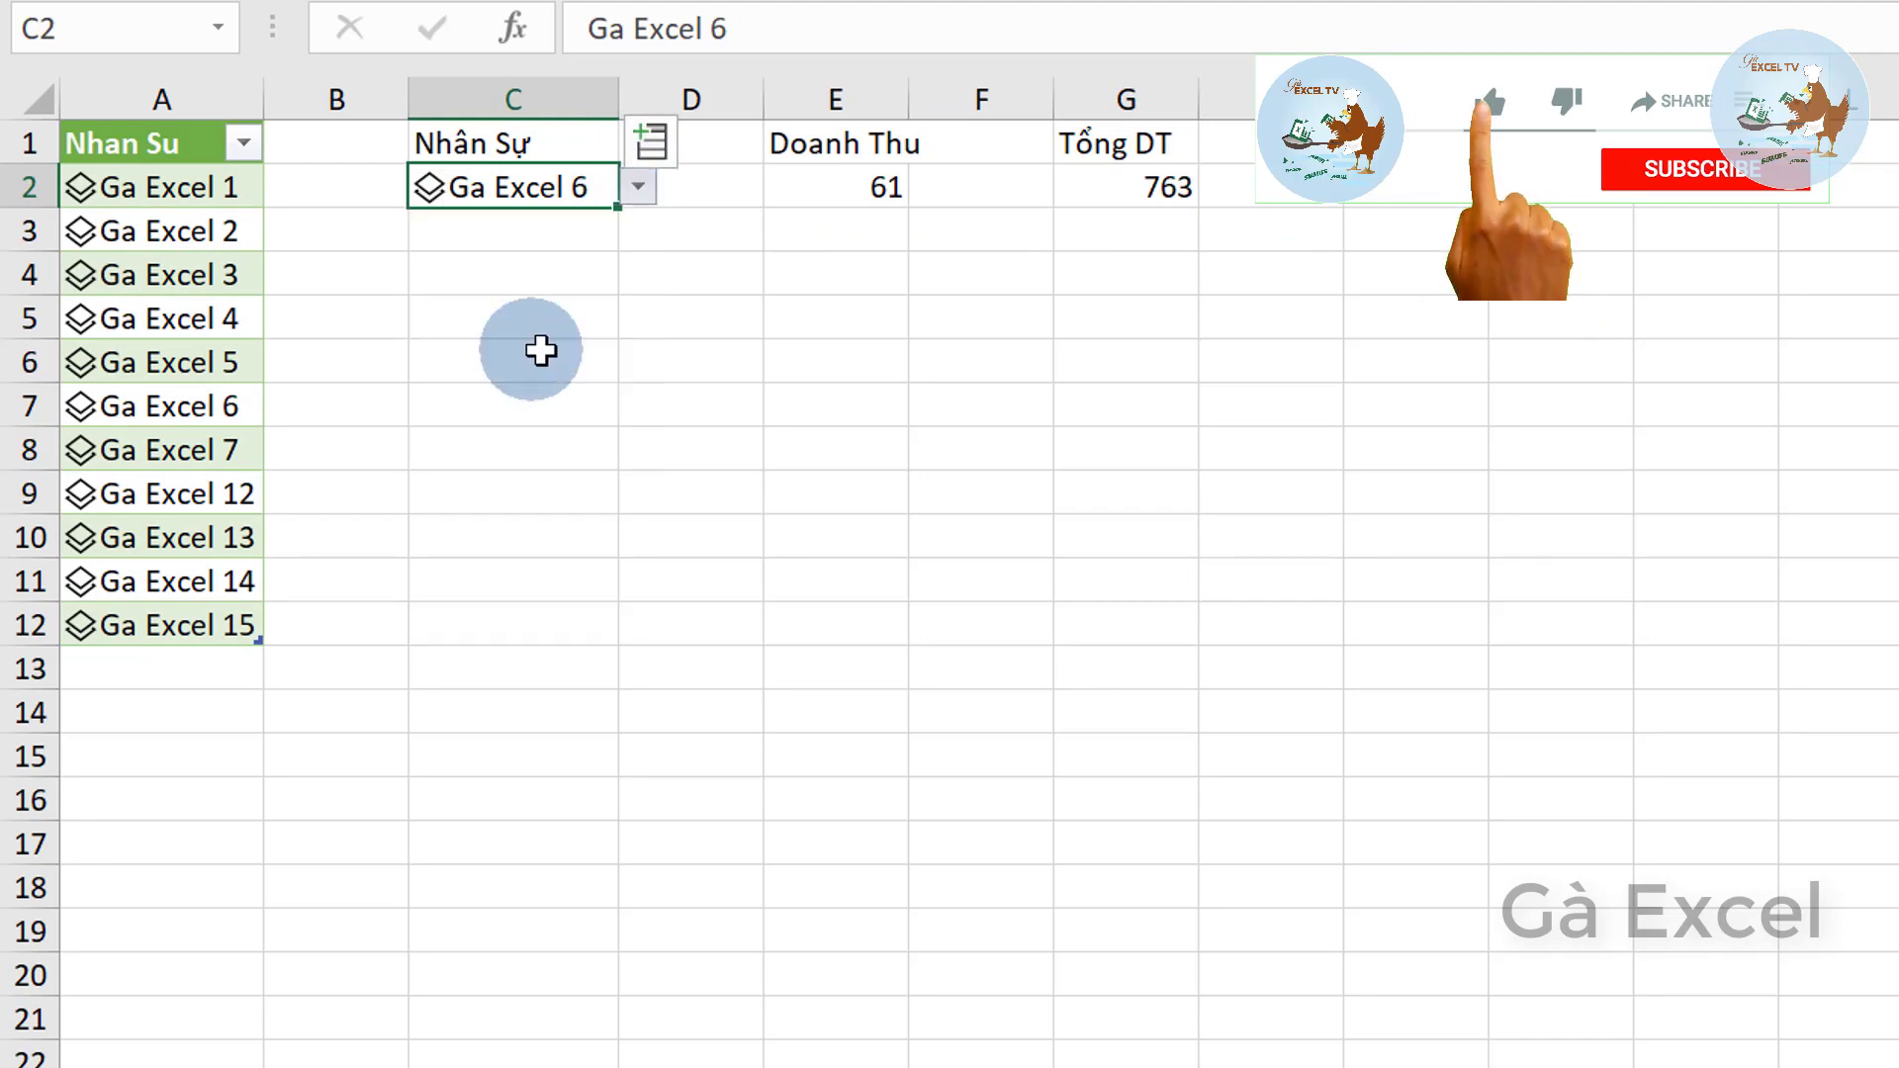
pyautogui.click(1164, 190)
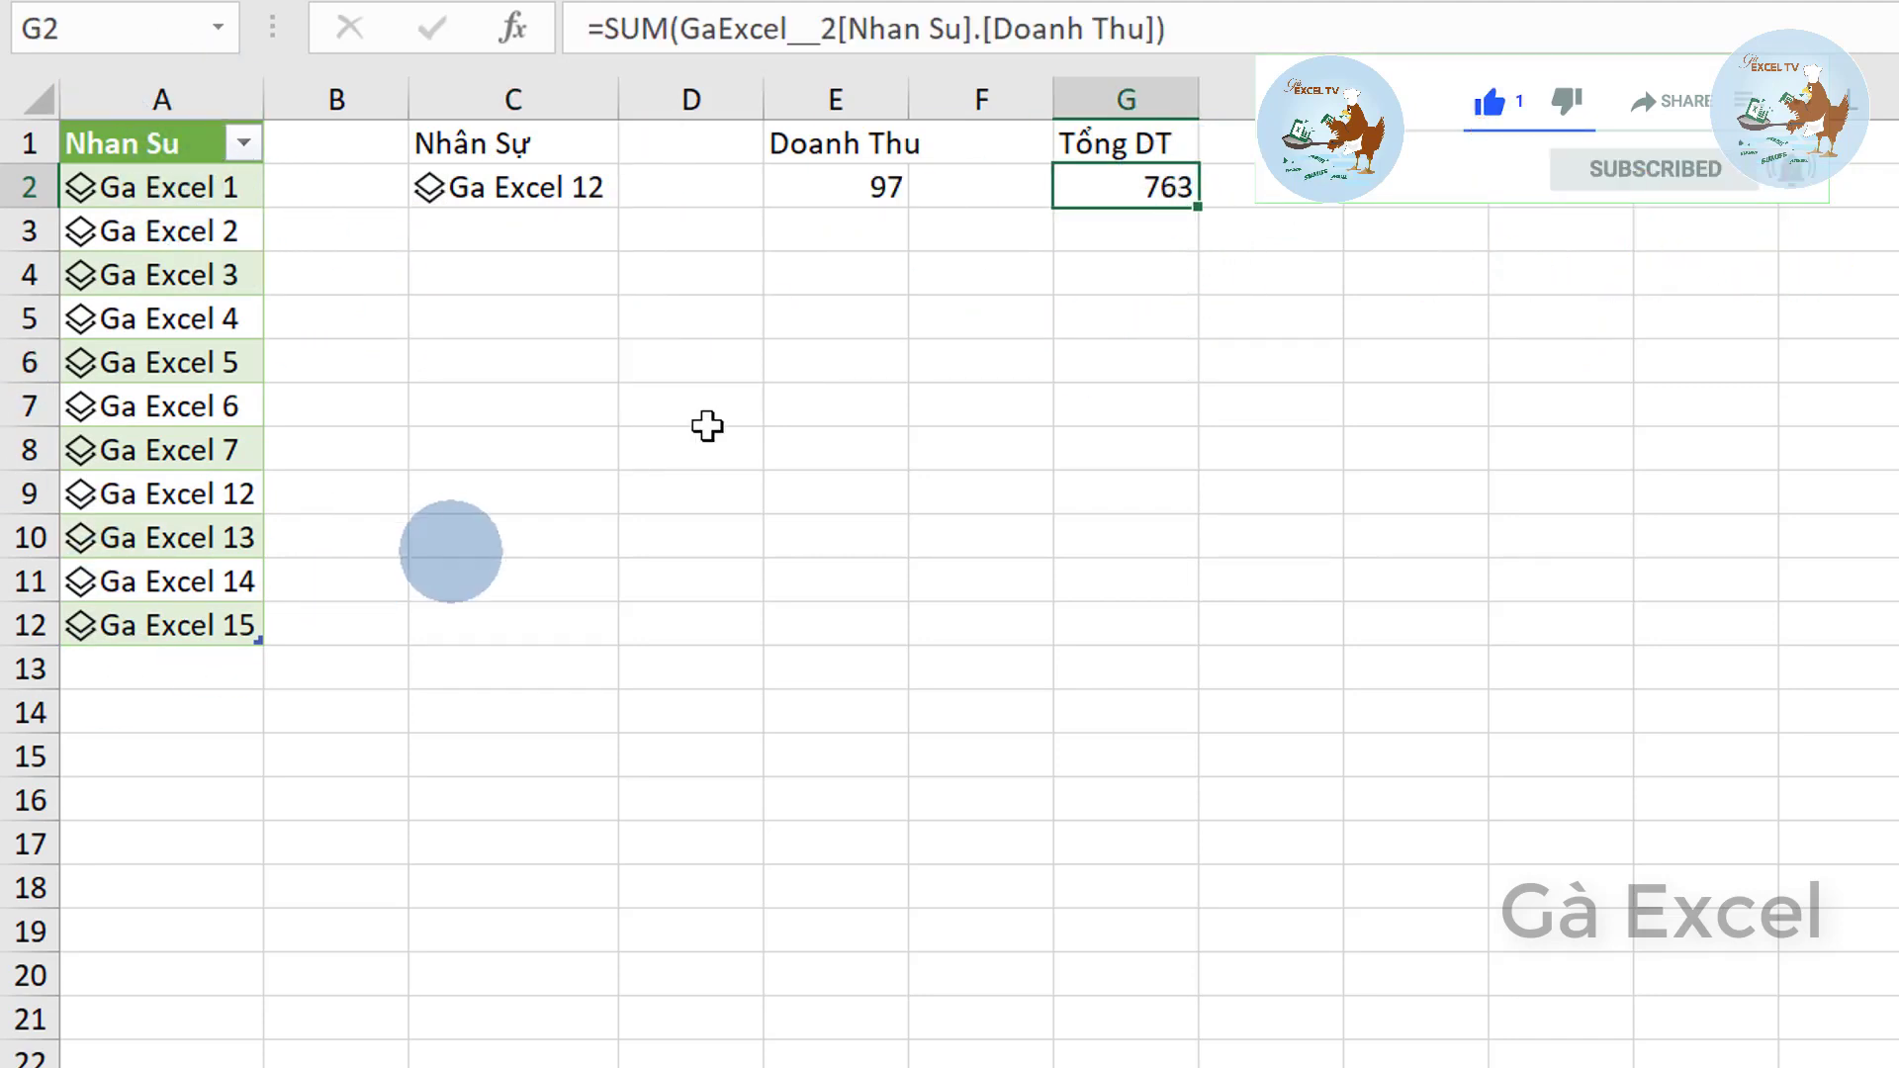
# Widen column E and open E2's formula for editing.
pyautogui.moveTo(912, 107); pyautogui.dragTo(966, 107)
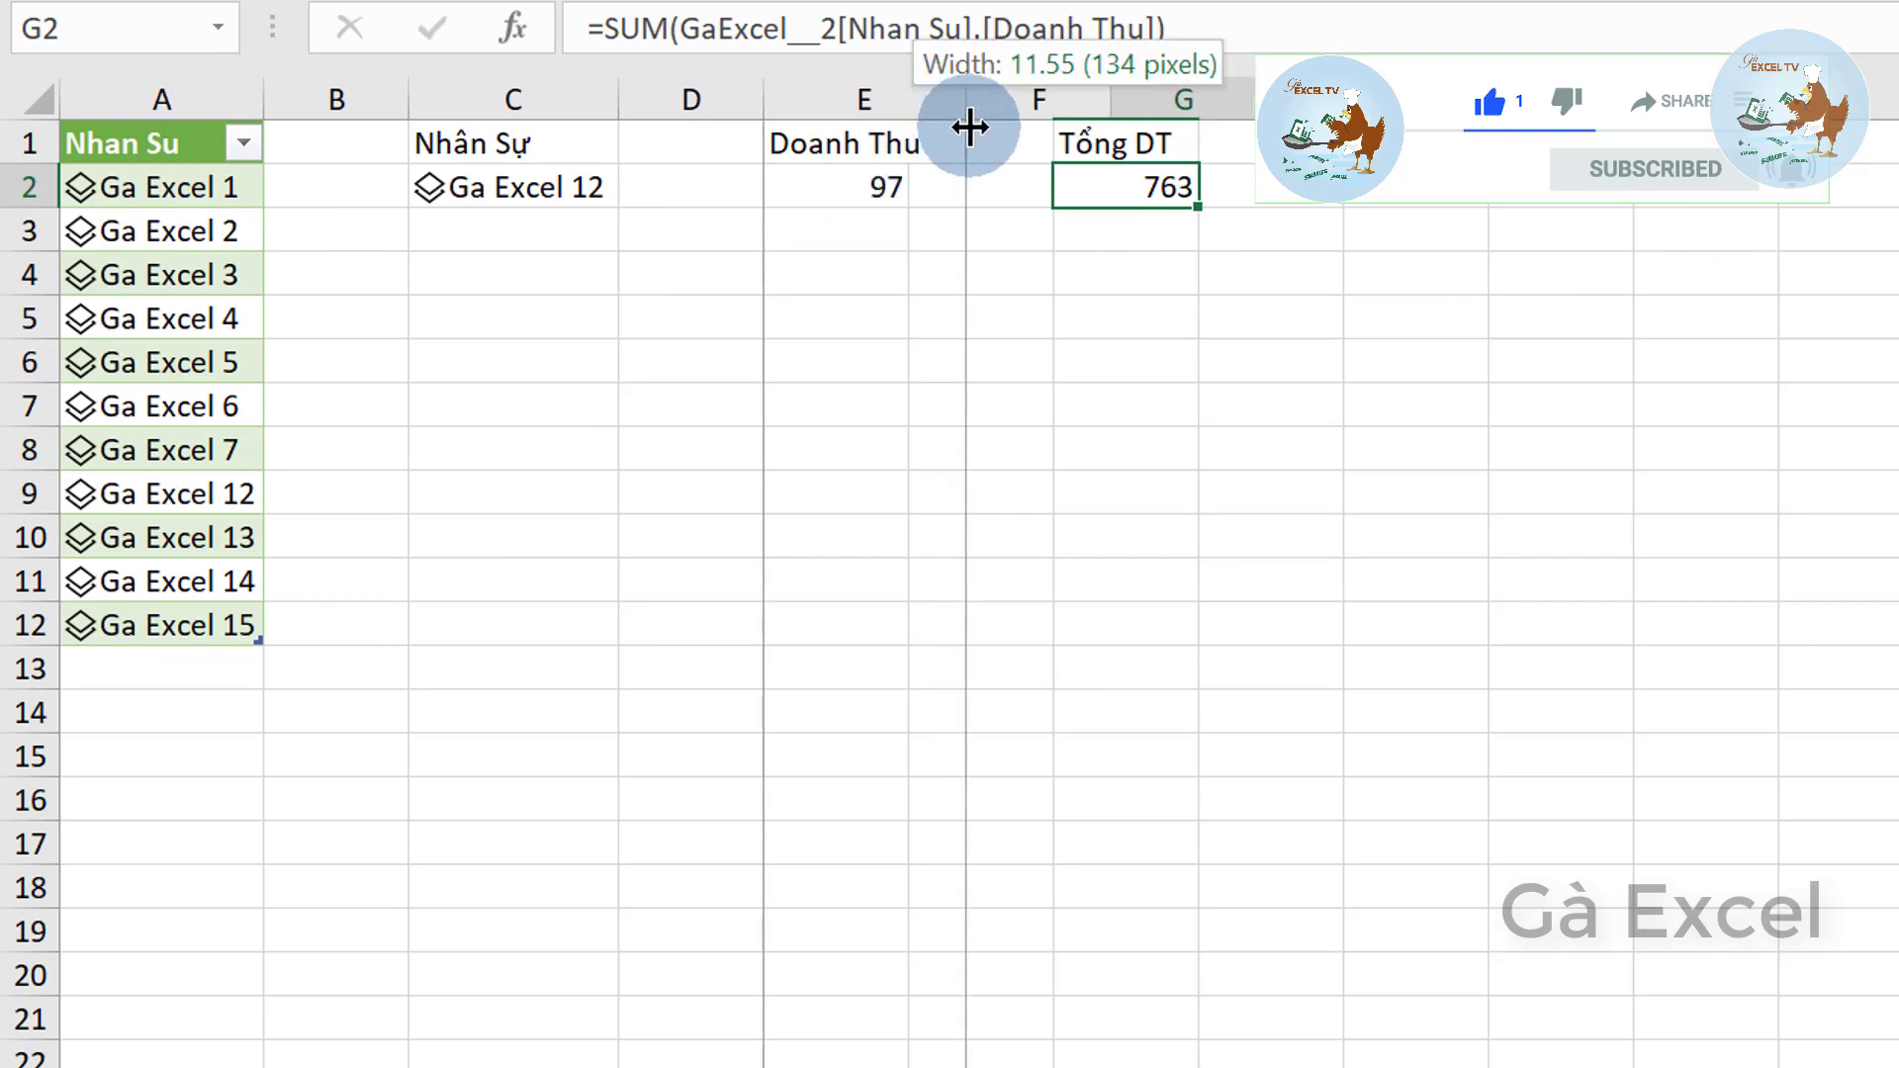
pyautogui.click(915, 188)
pyautogui.write('=C2.[Doanh Thu]&" Chiếm "&')
pyautogui.doubleClick(906, 187)
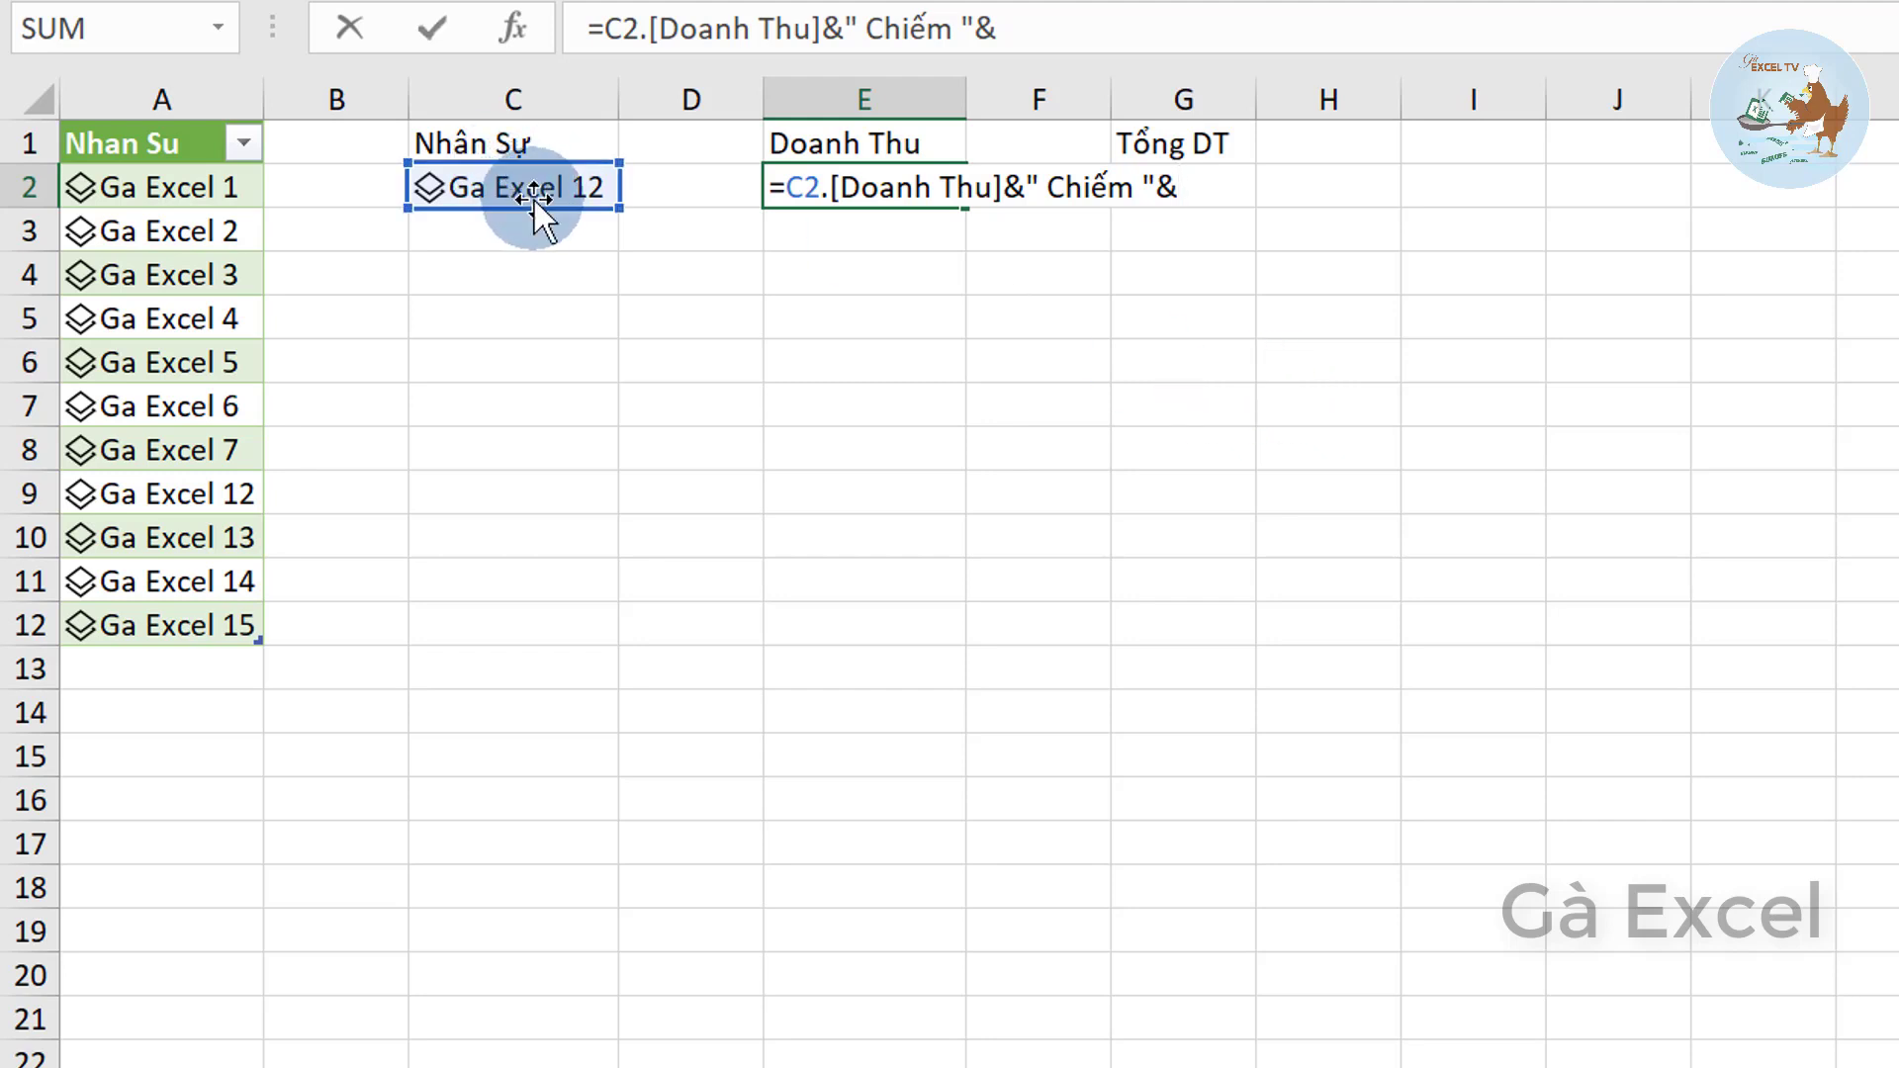
# Enter =C2.[Doanh Thu]&" Chiếm "&C2.[Doanh Thu]/G2 in E2, giving 97 Chiếm 0.127.
pyautogui.write('c2.')
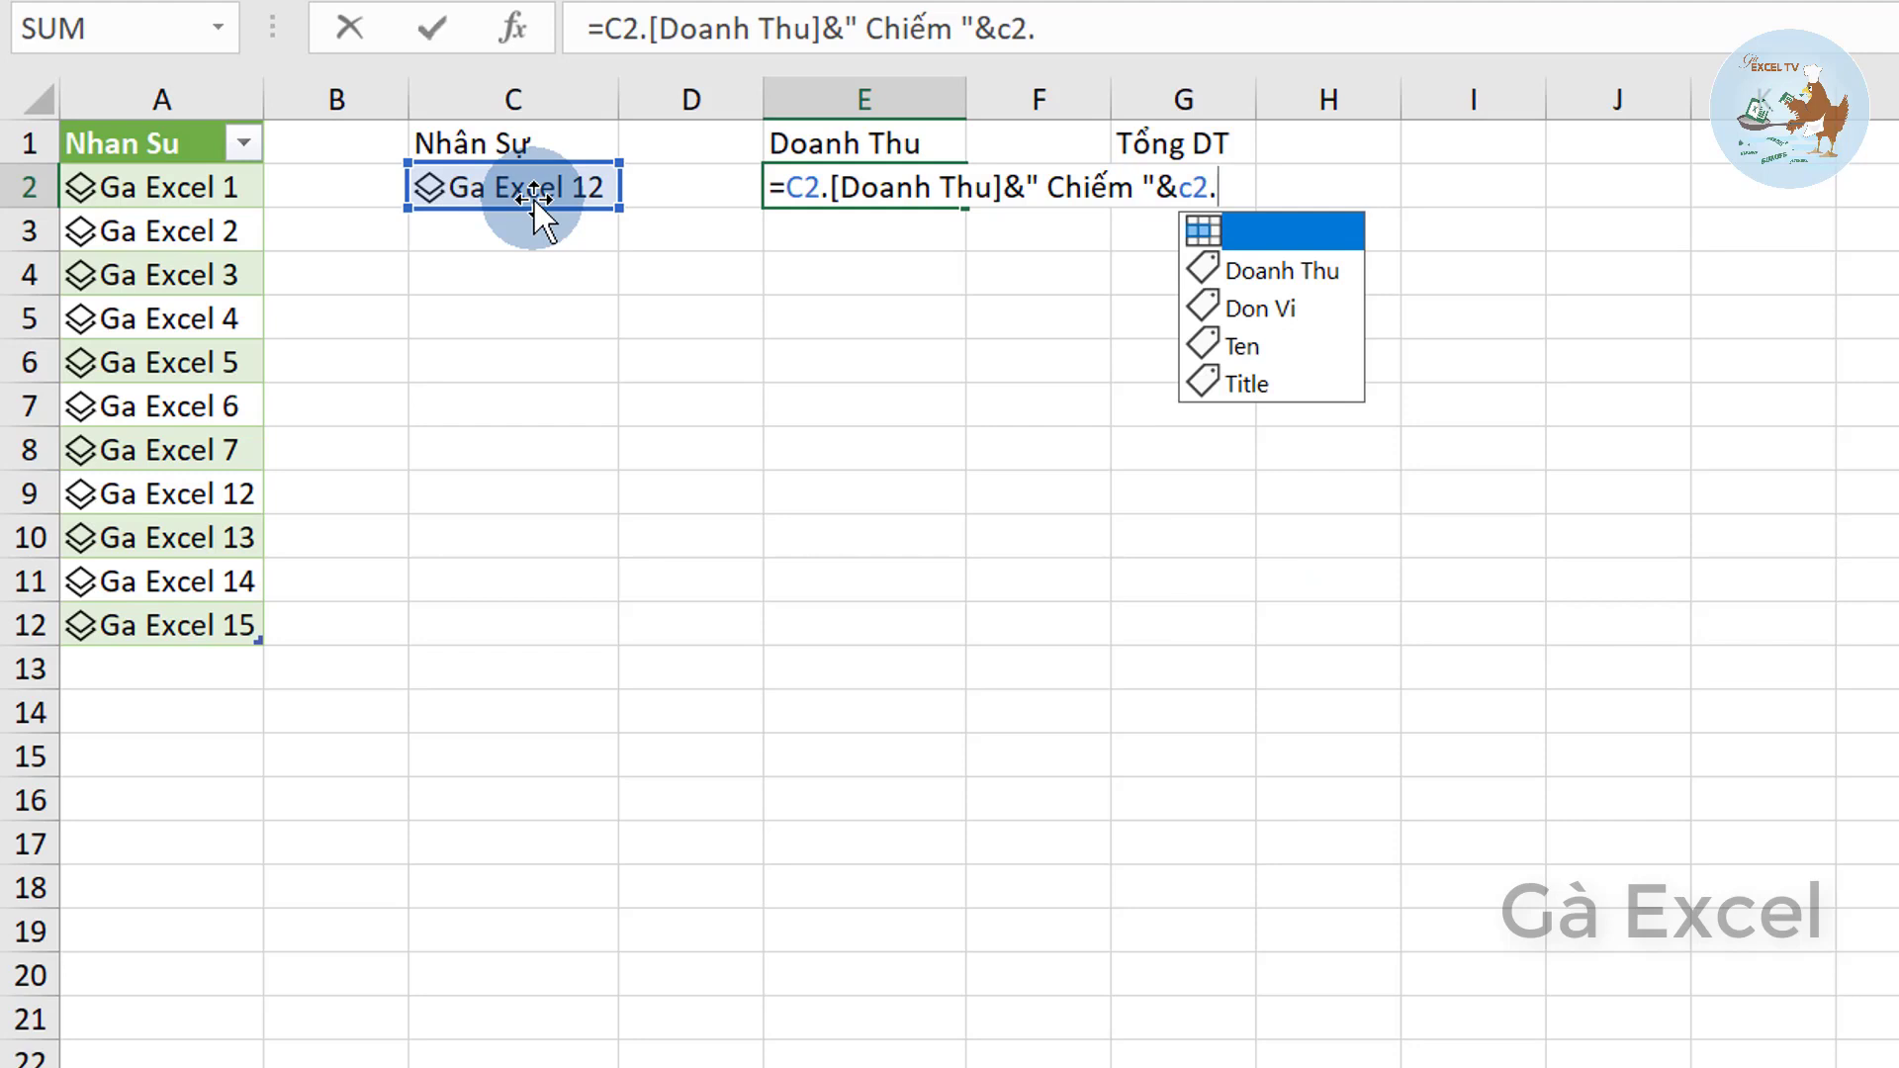
pyautogui.doubleClick(1295, 270)
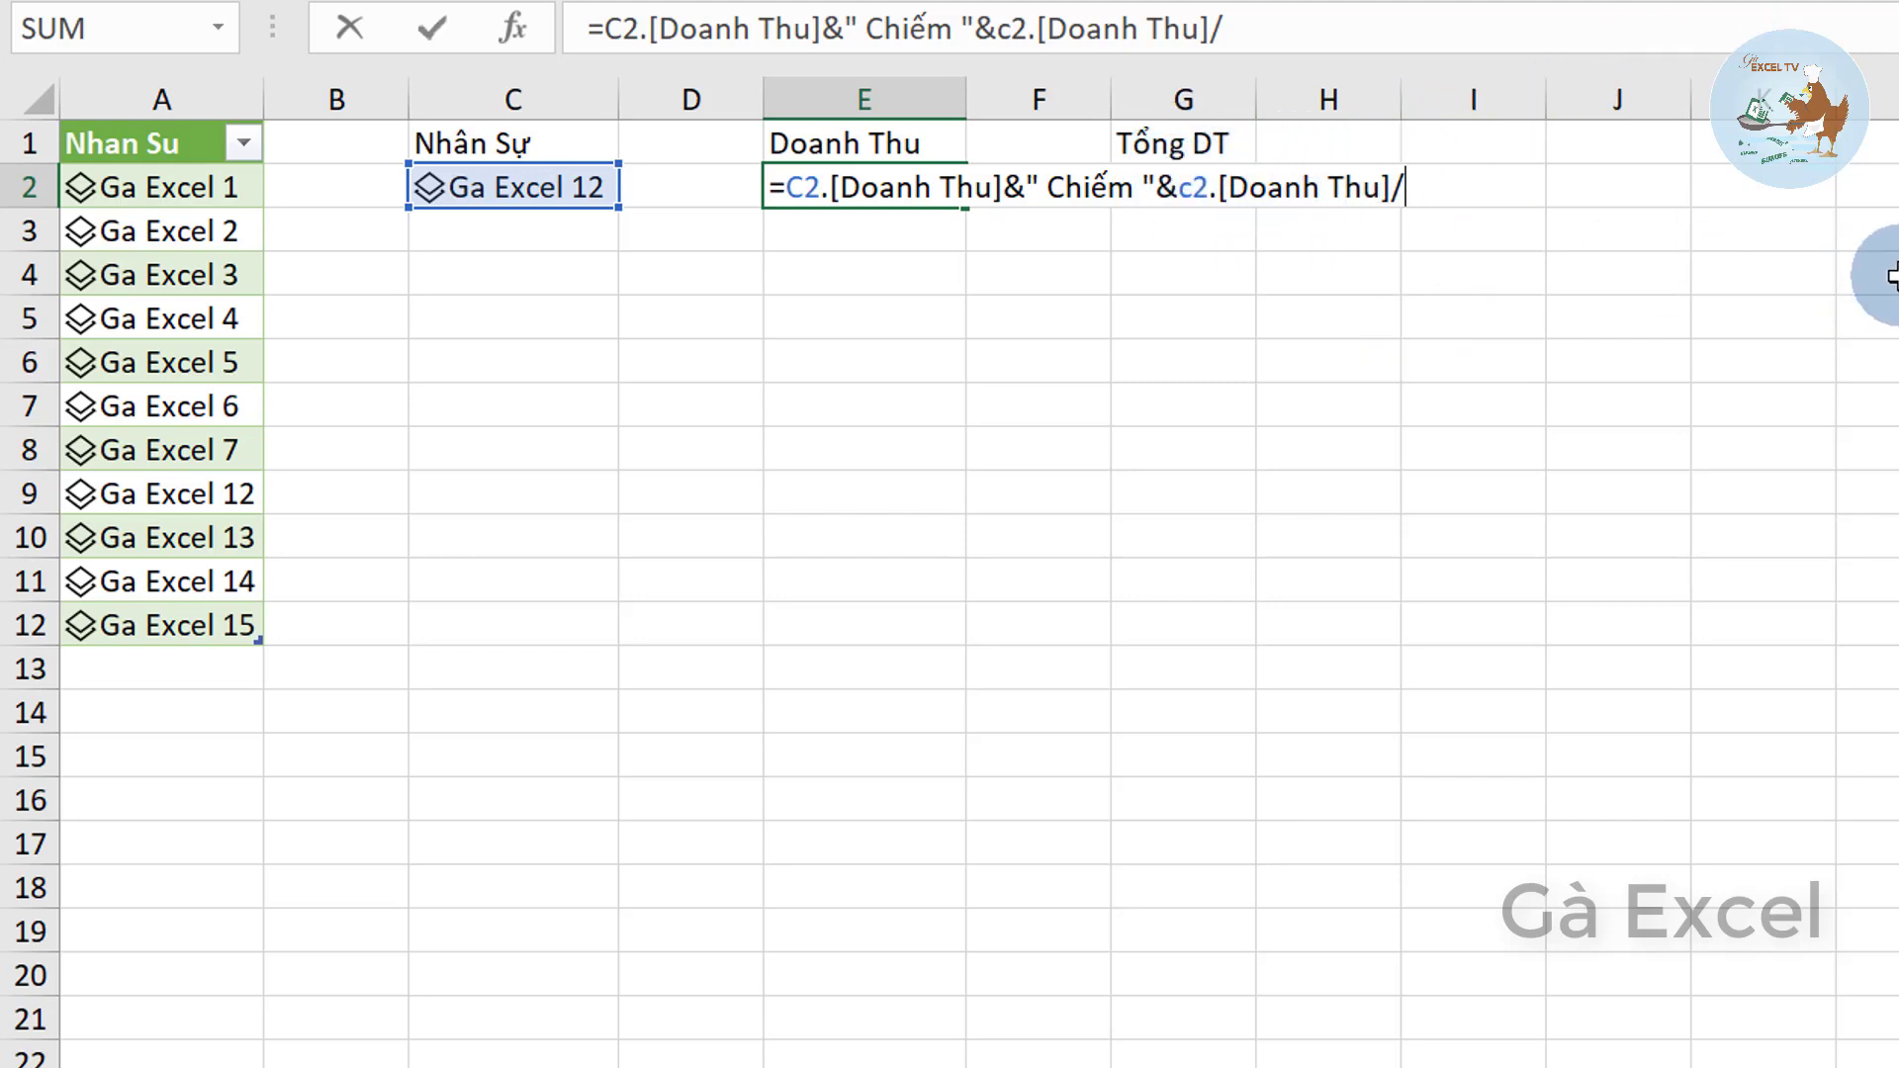
pyautogui.write('g2')
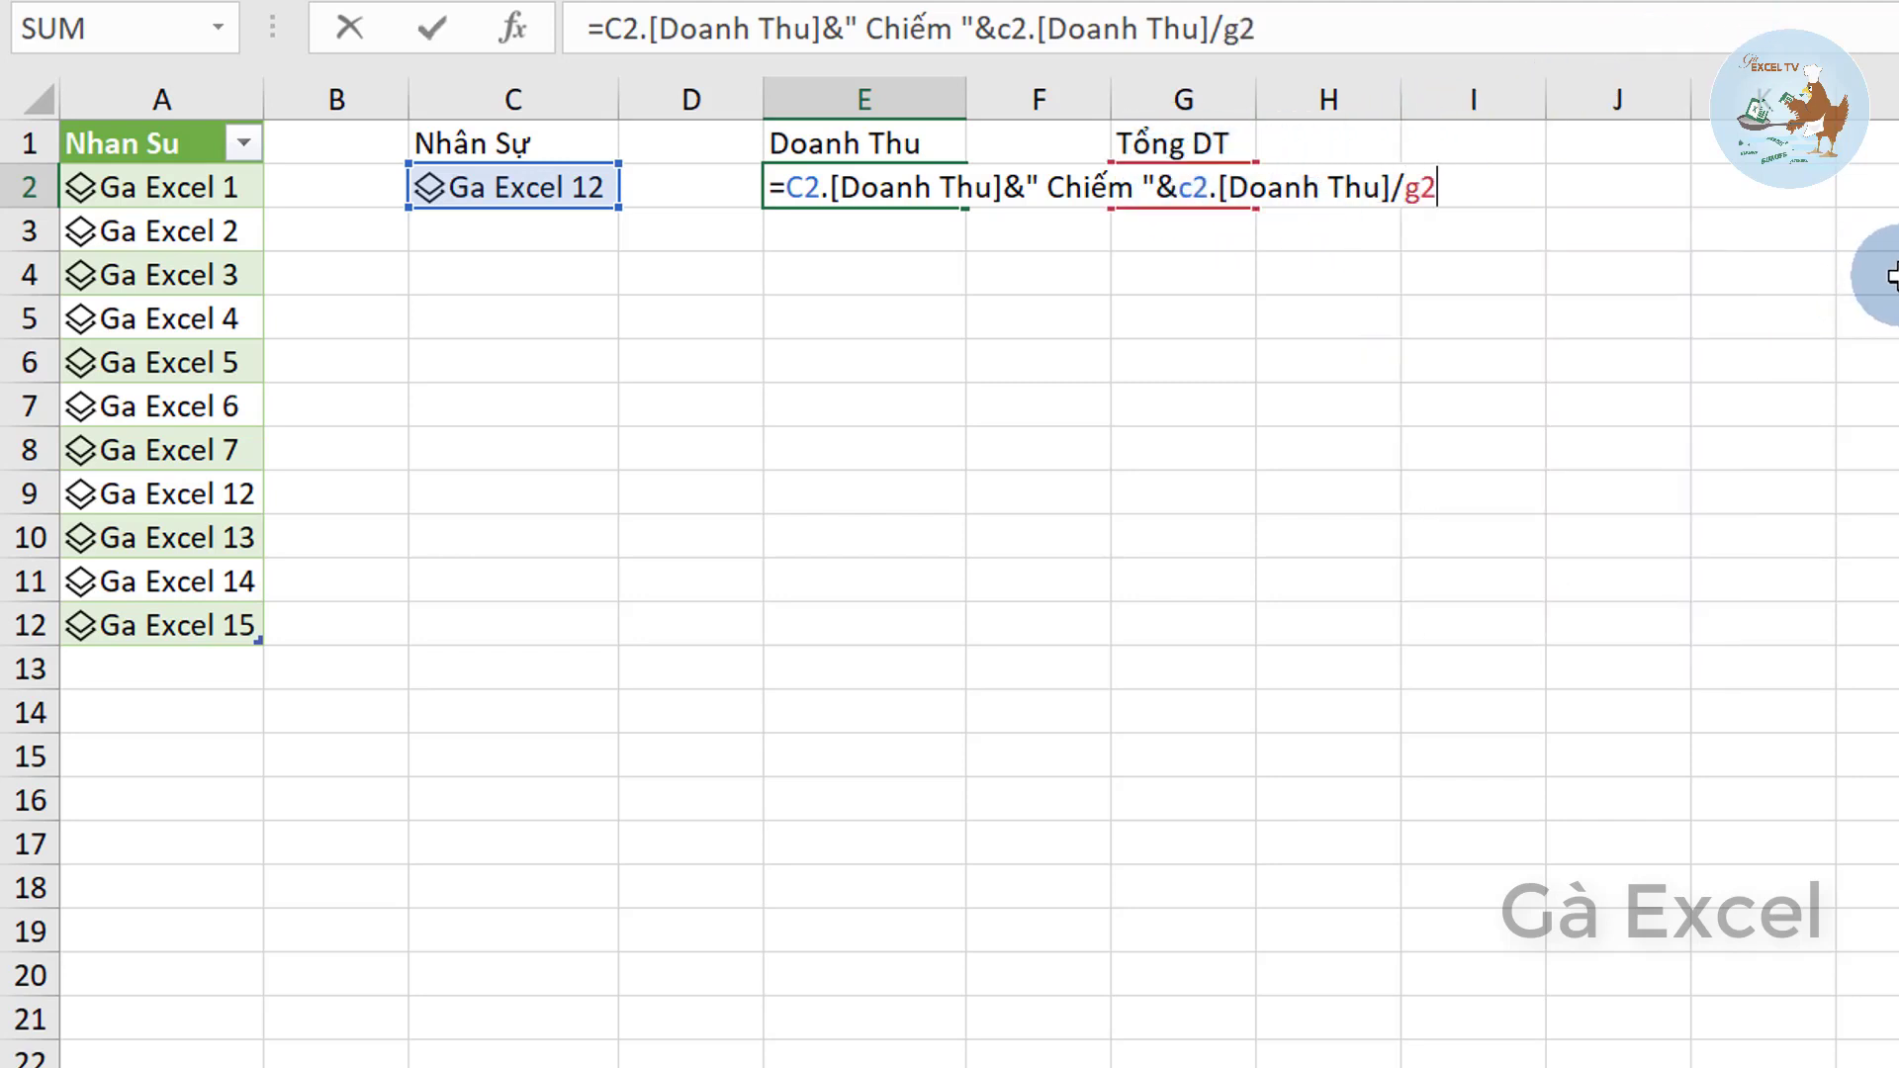
pyautogui.press('Return')
pyautogui.press('Up')
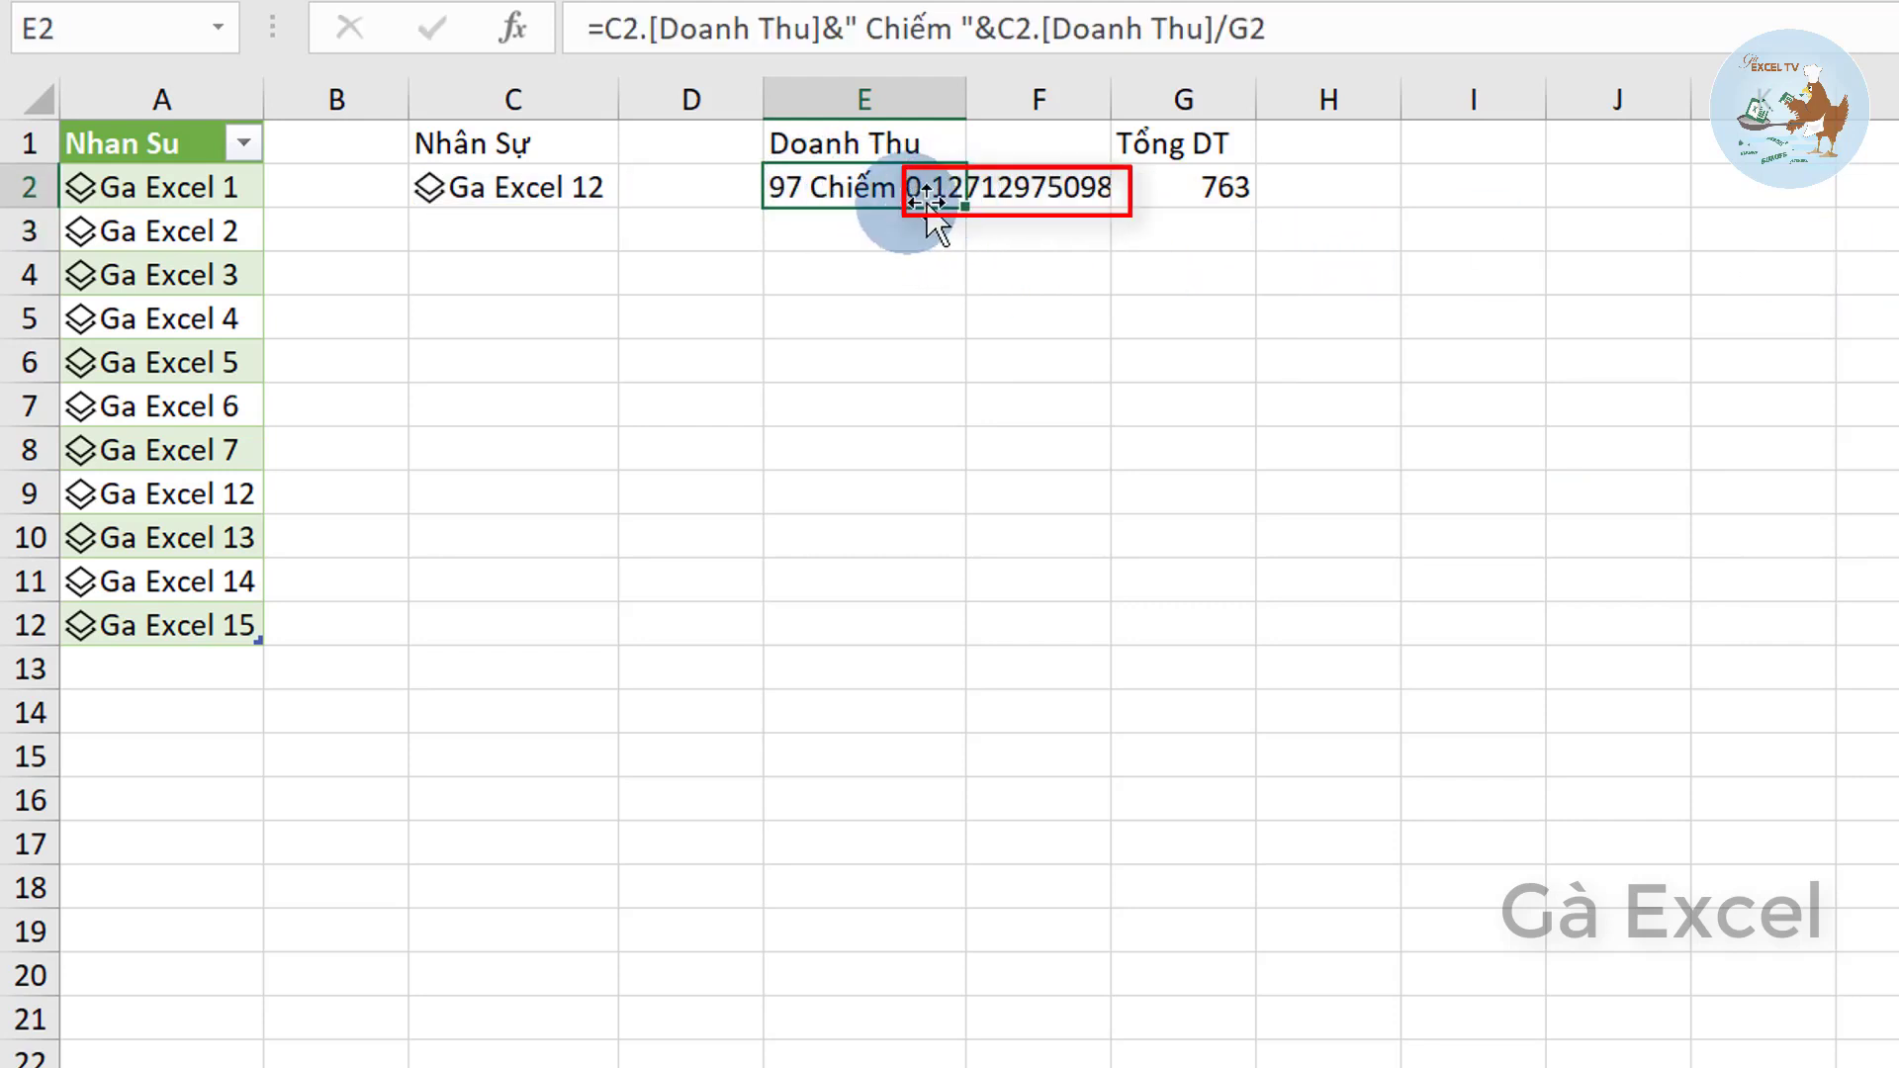
# Wrap E2's share in TEXT(...,"#.0%") so it reads 97 Chiếm 12.7%, and widen column E.
pyautogui.doubleClick(879, 185)
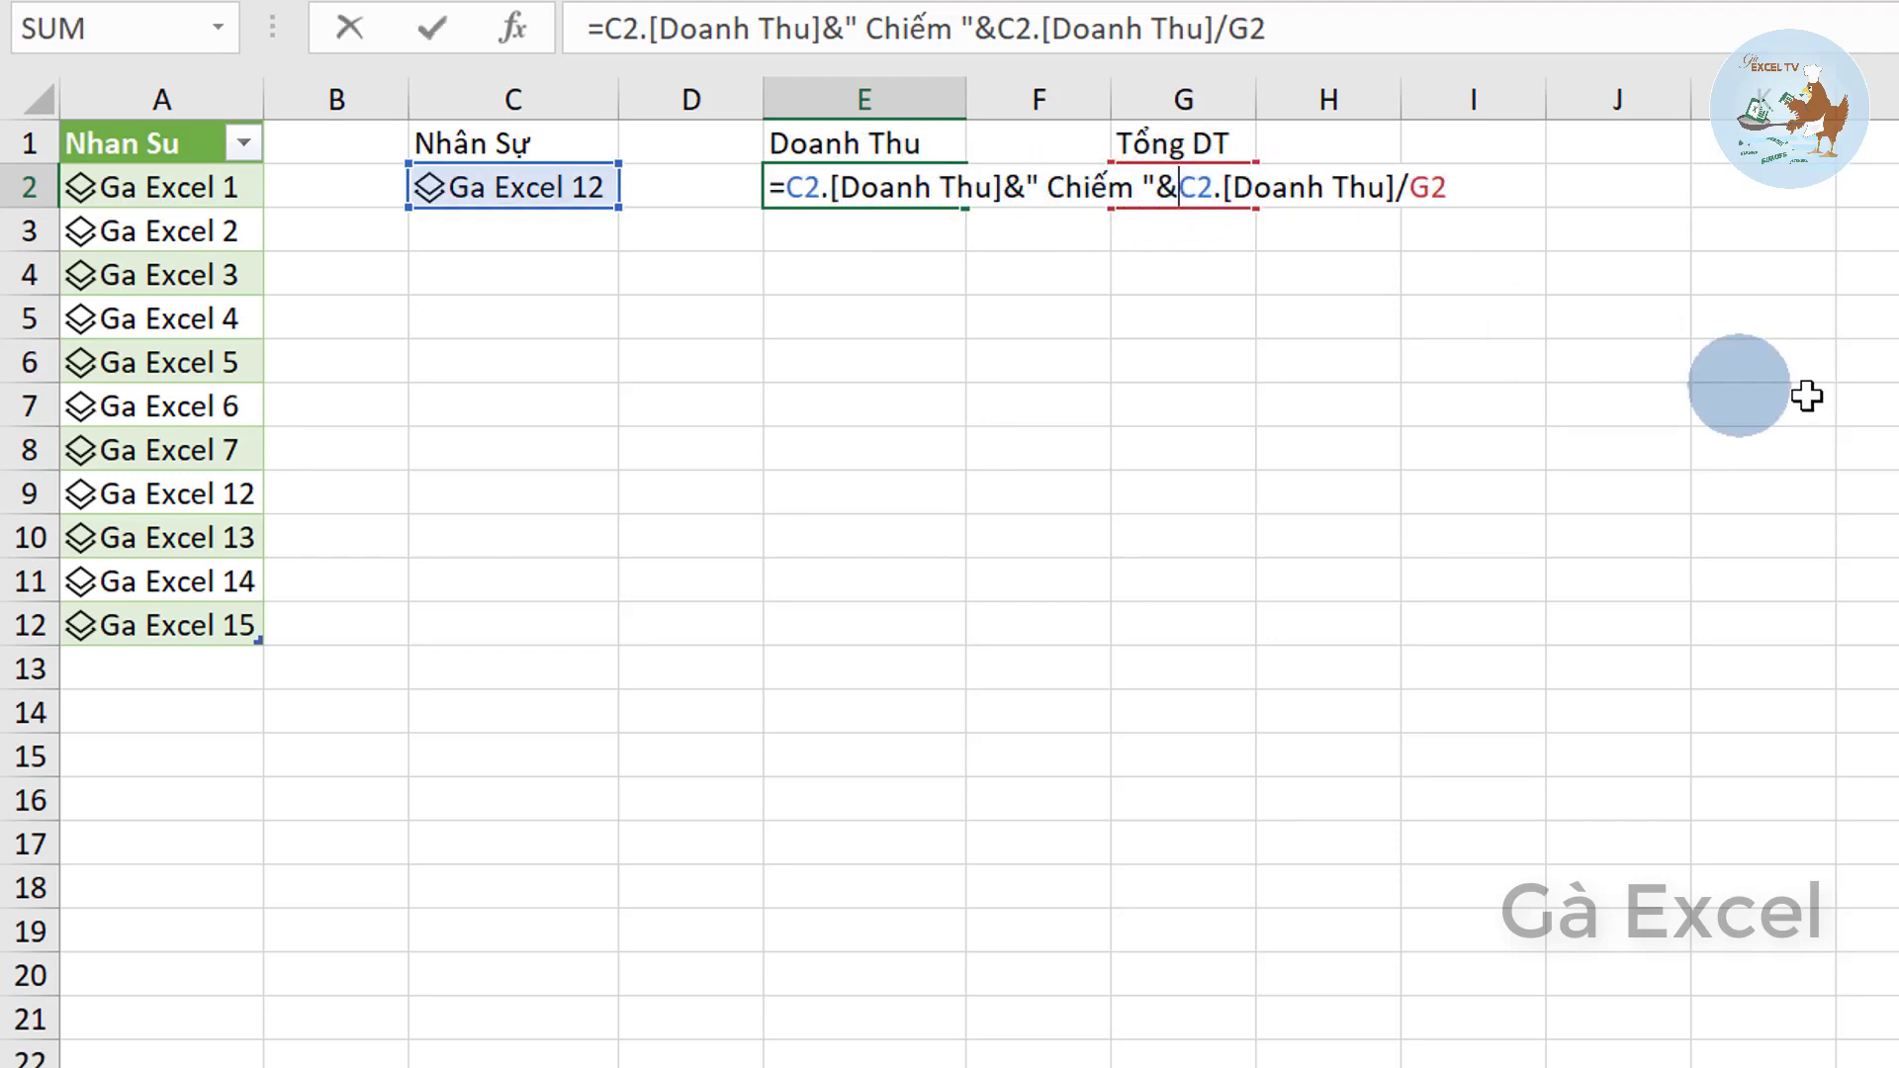
pyautogui.write('te')
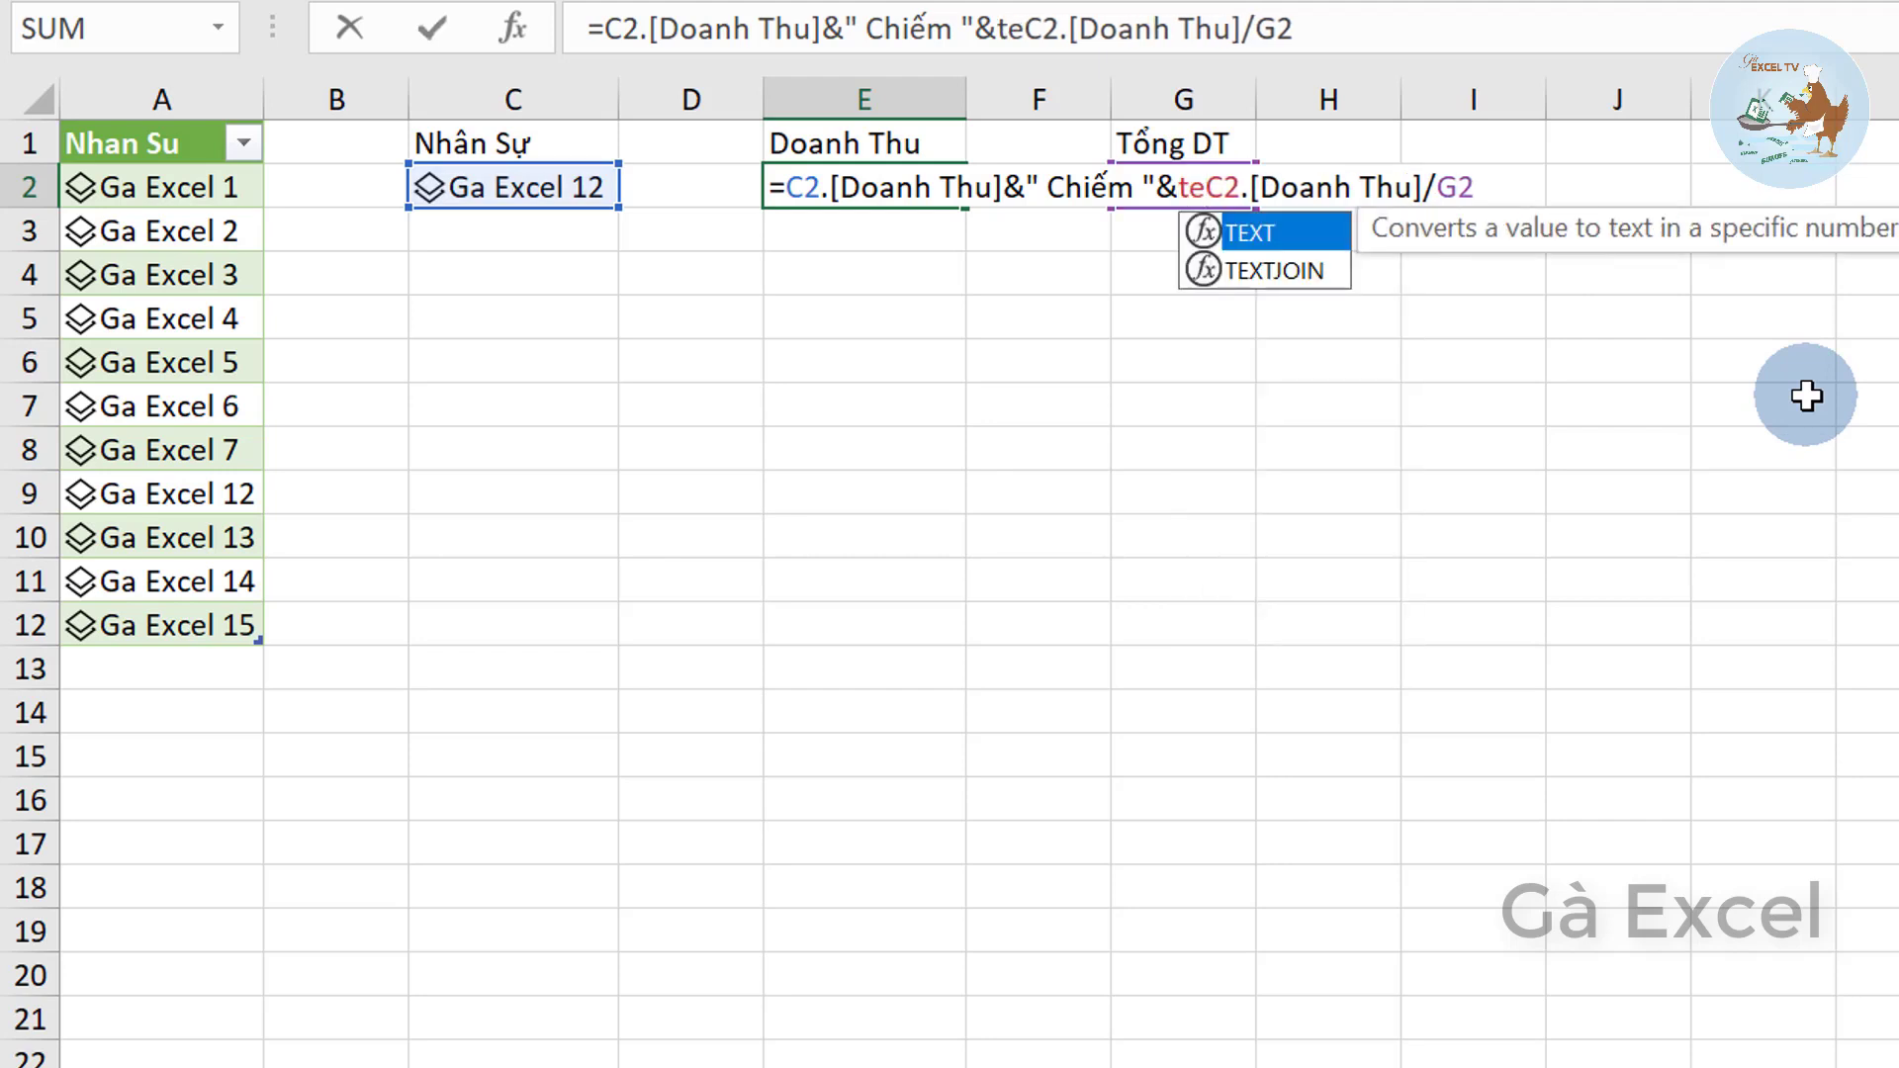
pyautogui.write('x')
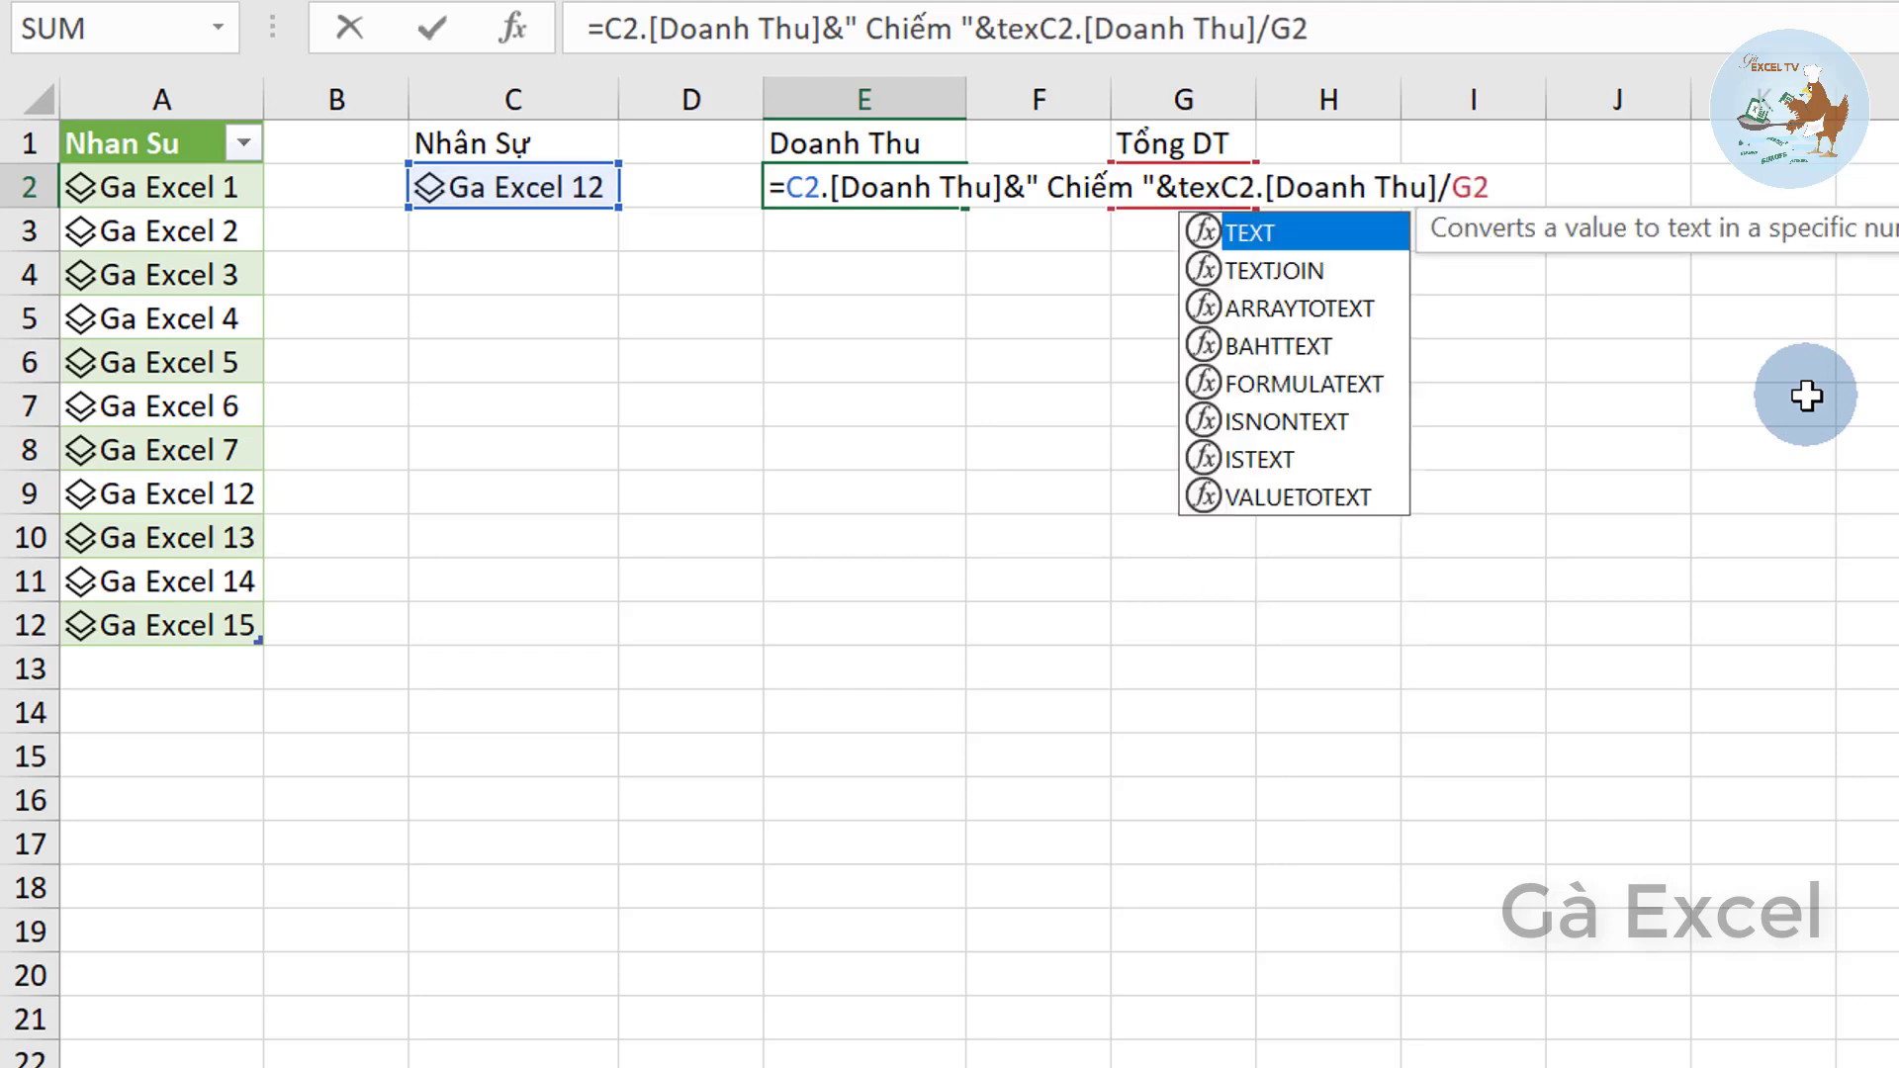
pyautogui.press('Tab')
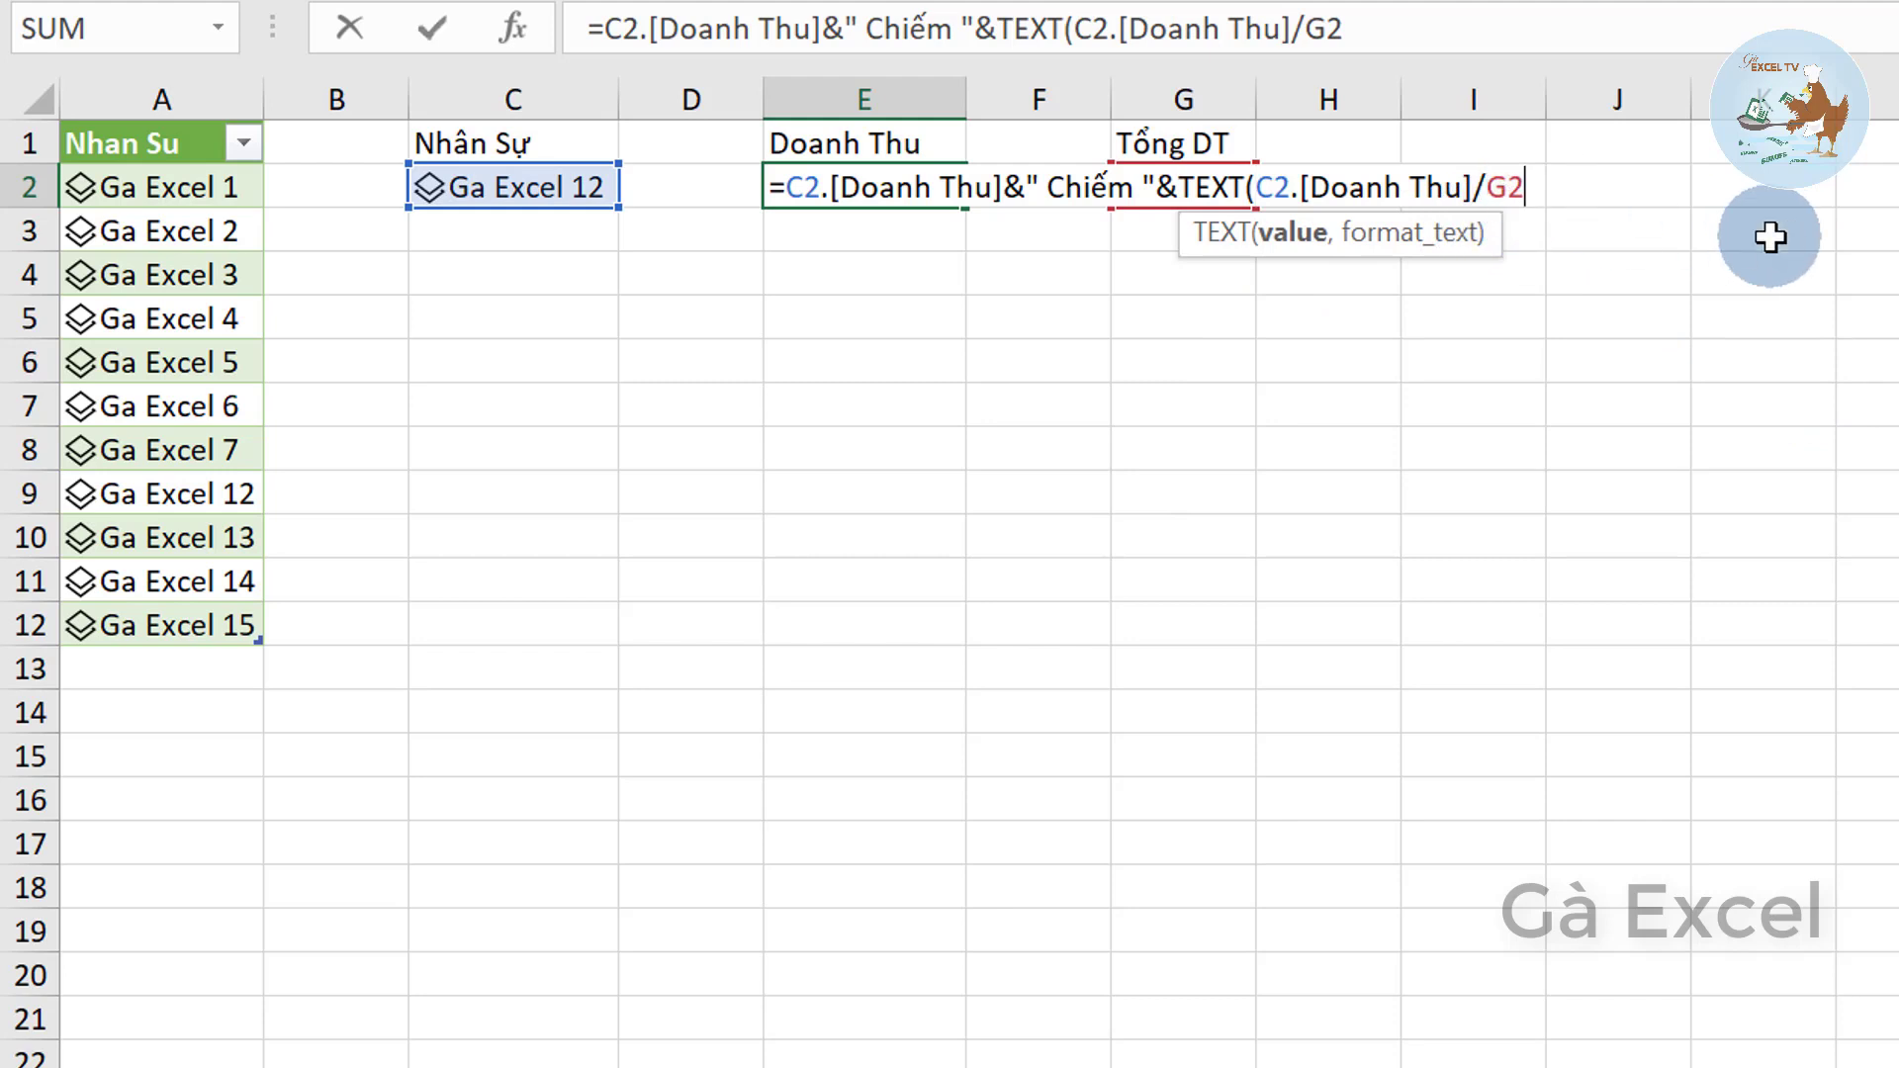
pyautogui.write(',"#.0%')
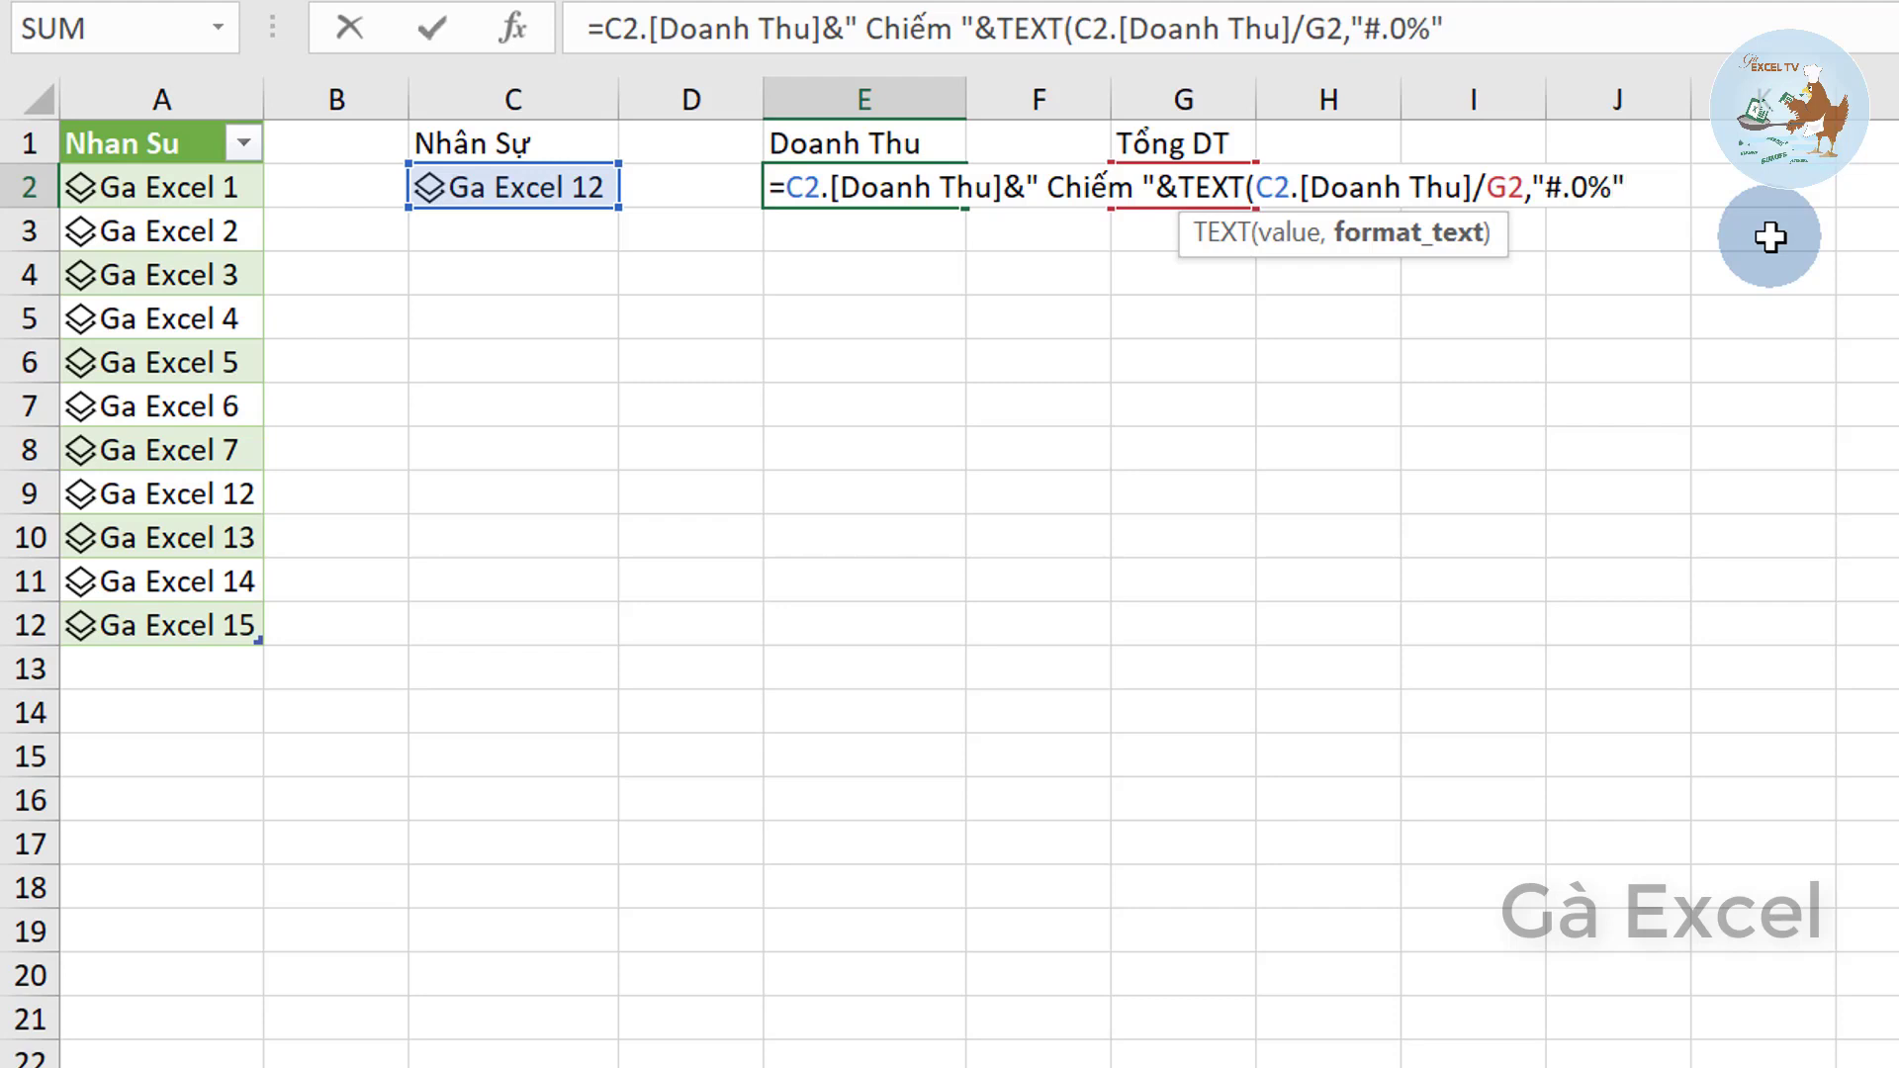
pyautogui.write(')')
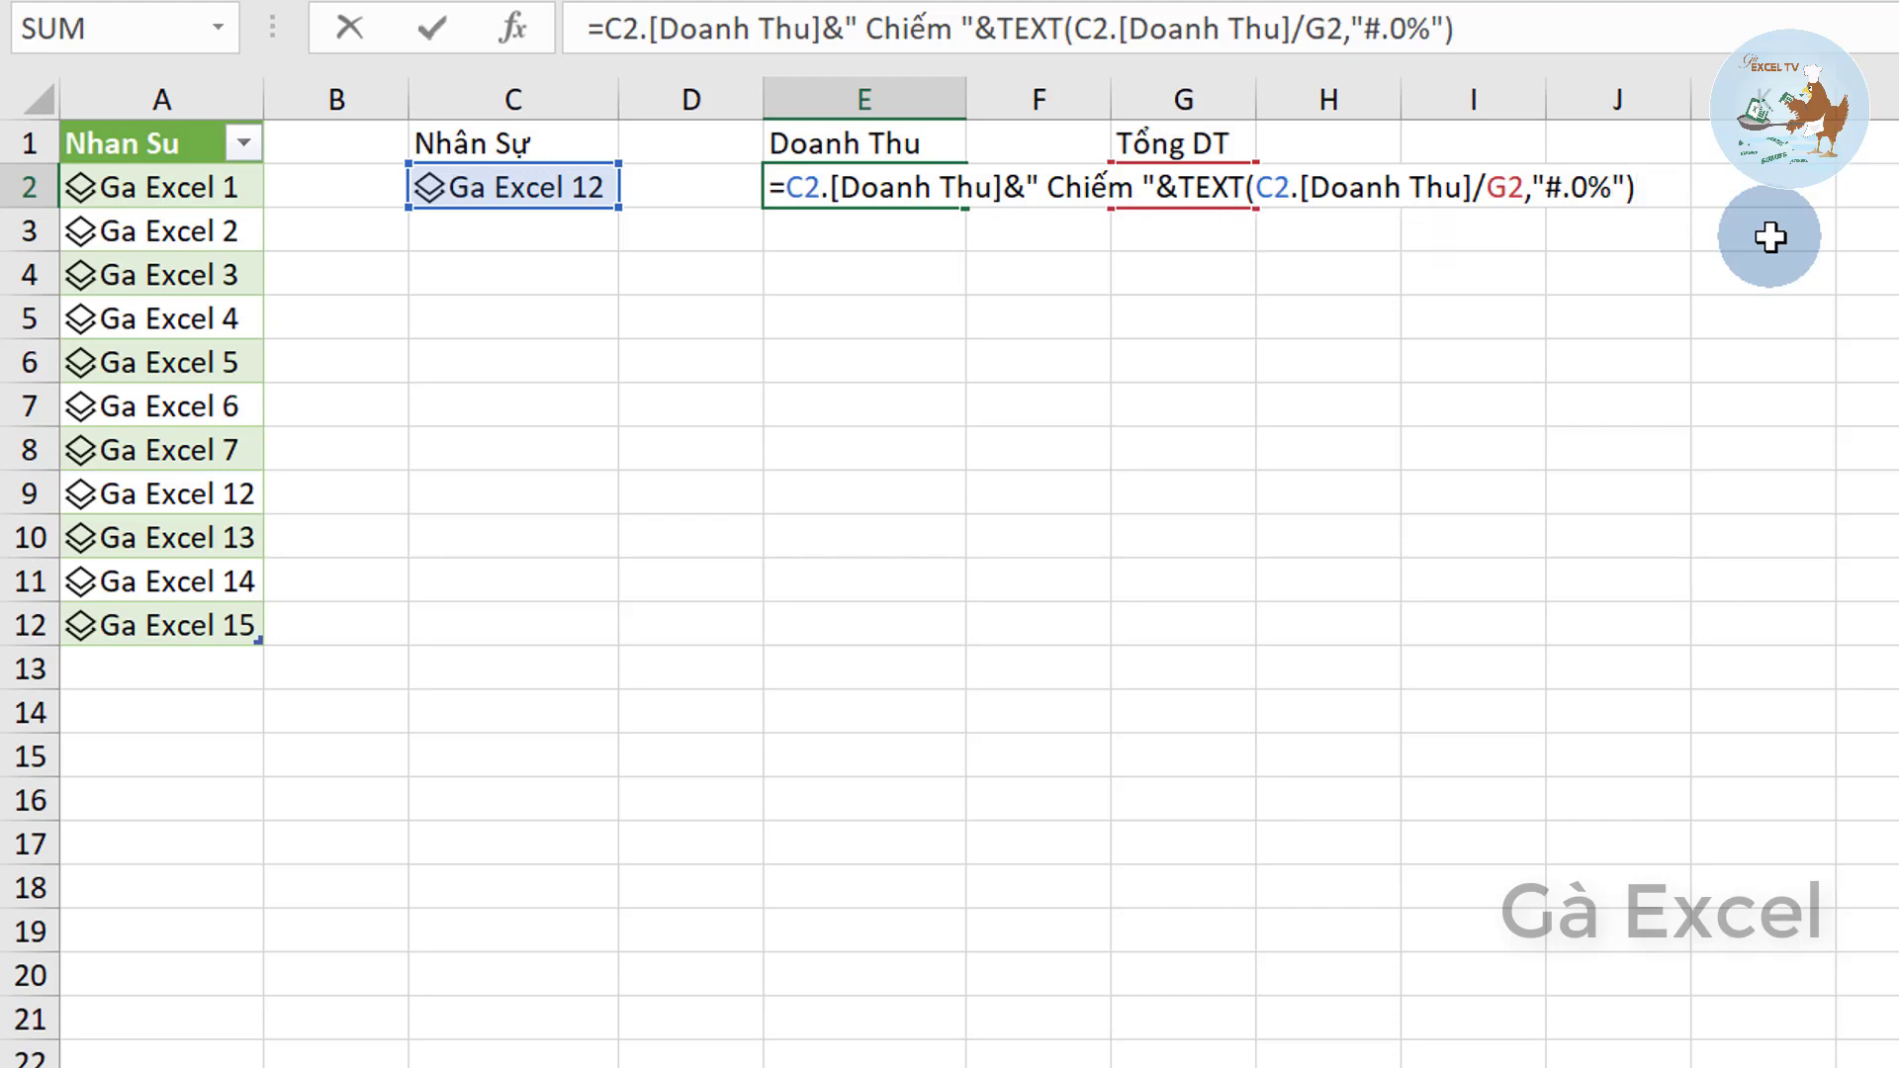
pyautogui.press('Return')
pyautogui.press('Up')
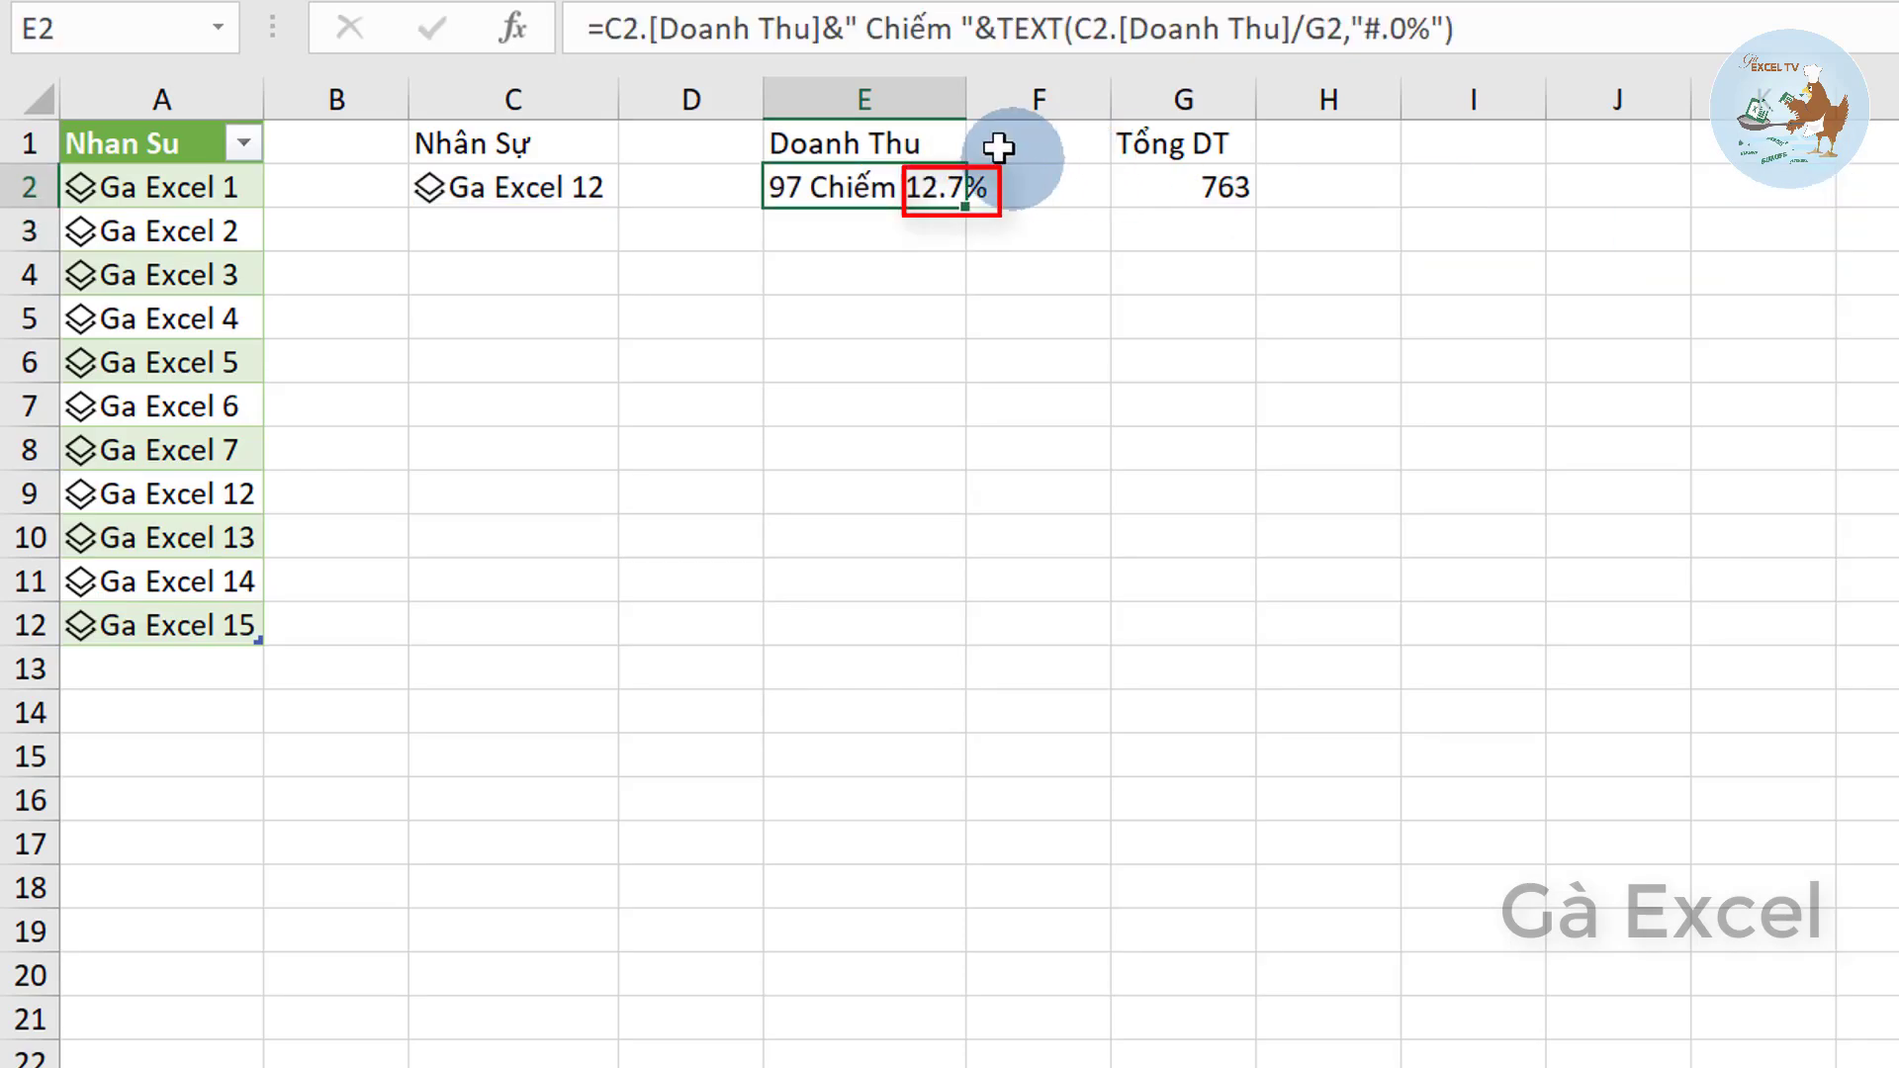
pyautogui.moveTo(966, 99); pyautogui.dragTo(1033, 108)
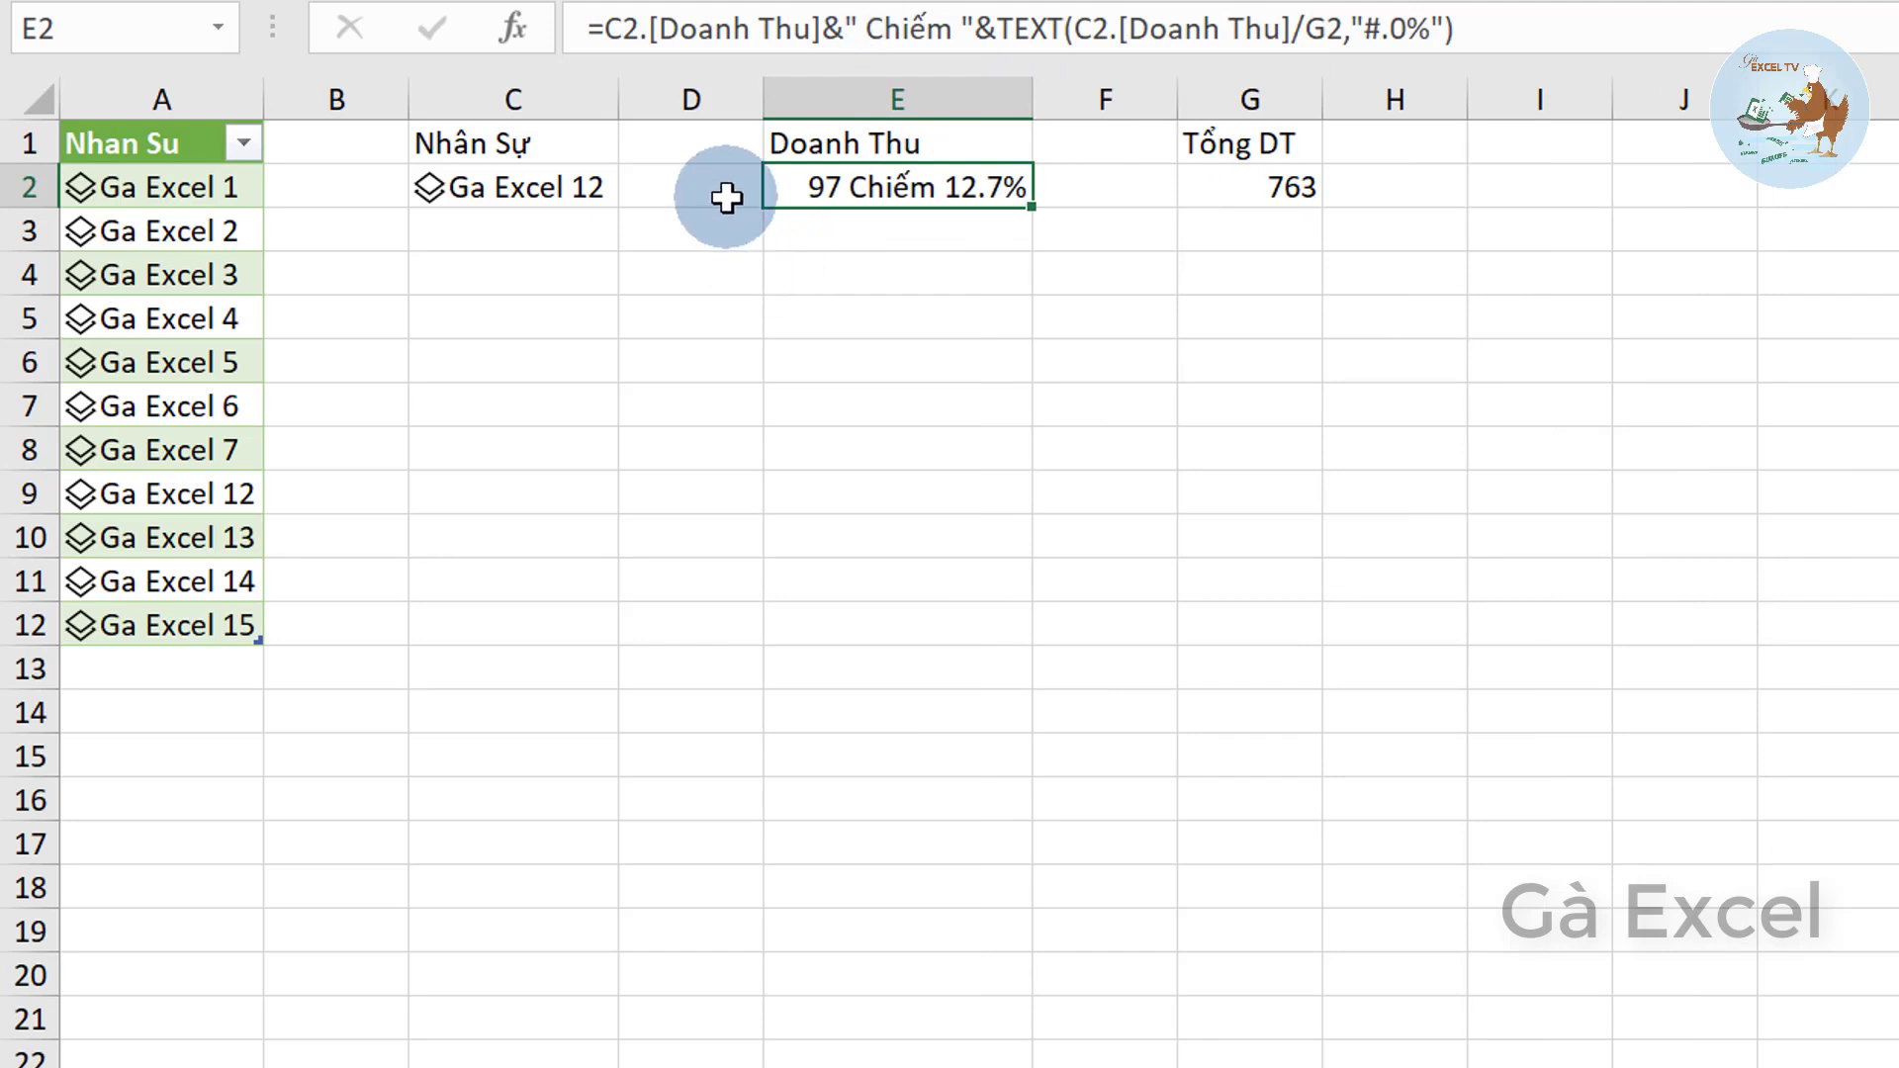
# Pick Ga Excel 5, then Ga Excel 13 in C2's dropdown so E2 shows 58 Chiếm 7.6%.
pyautogui.click(693, 193)
pyautogui.click(593, 203)
pyautogui.click(639, 187)
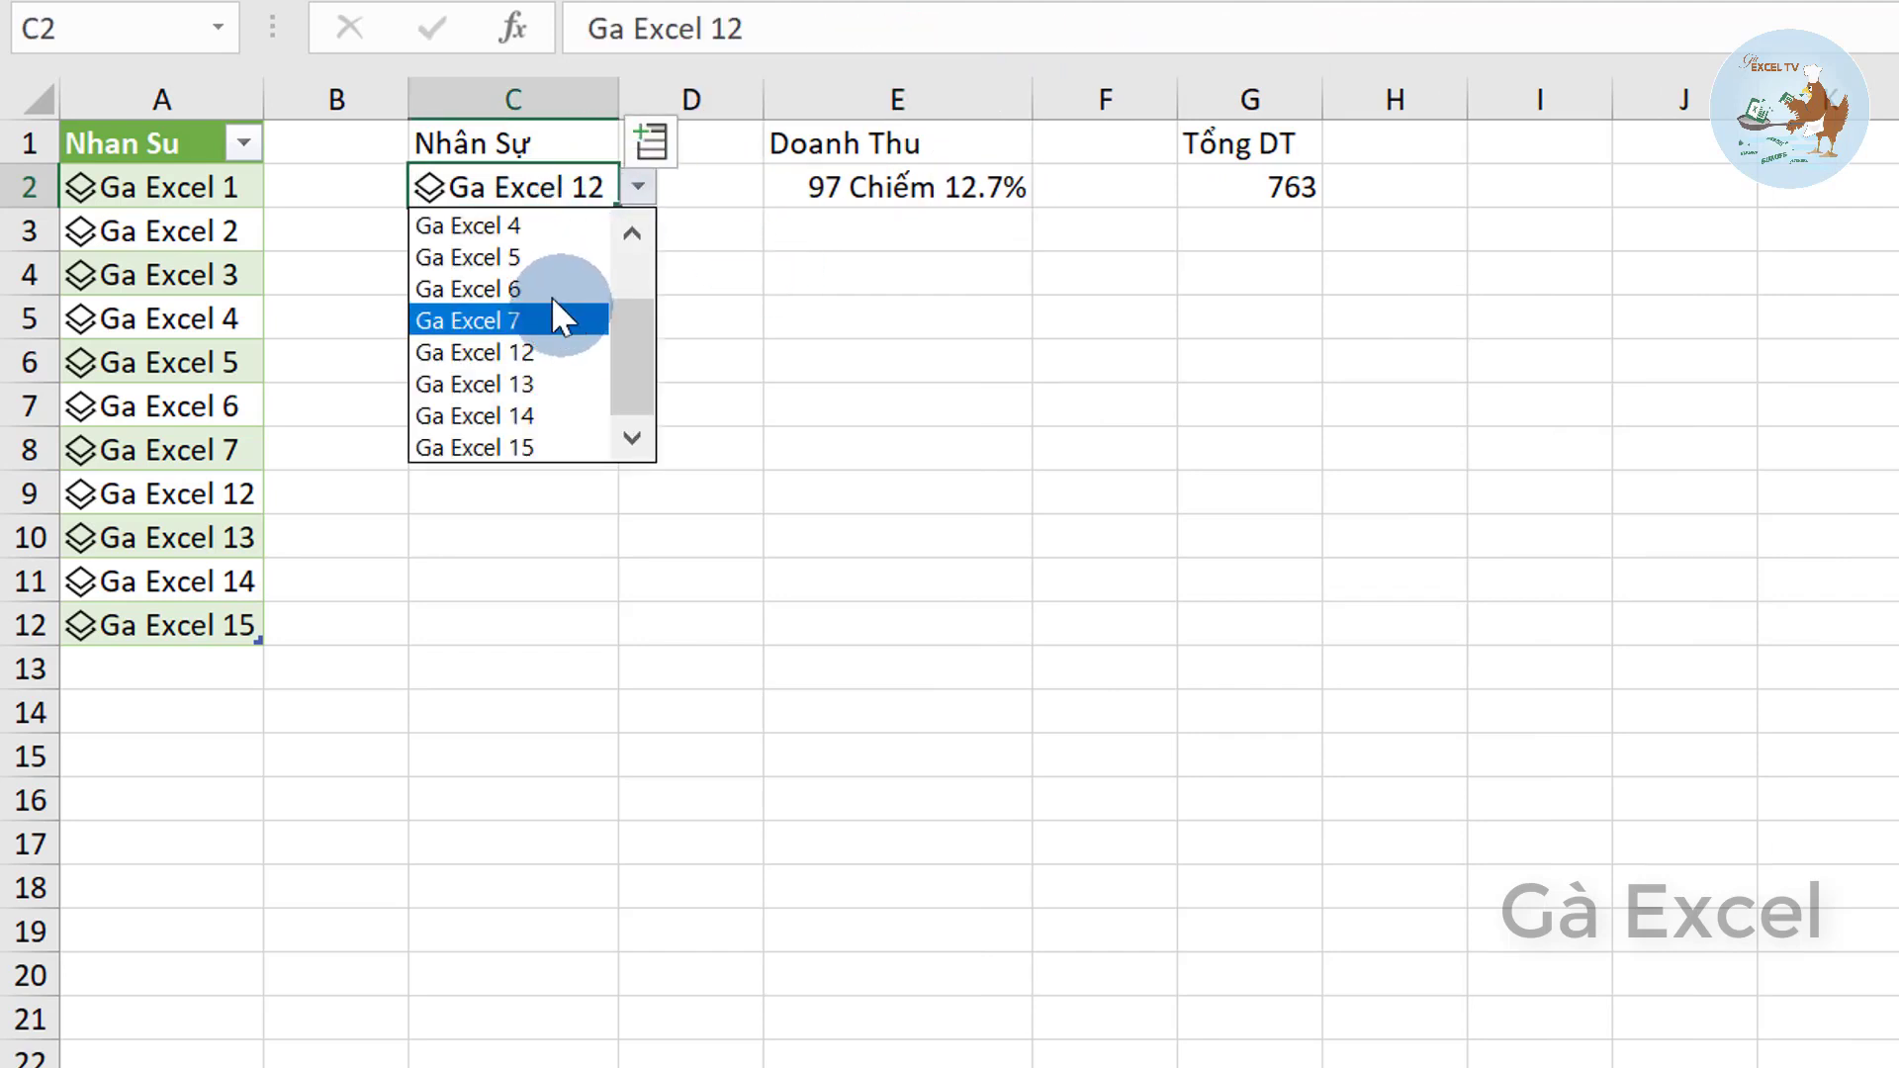
pyautogui.click(534, 246)
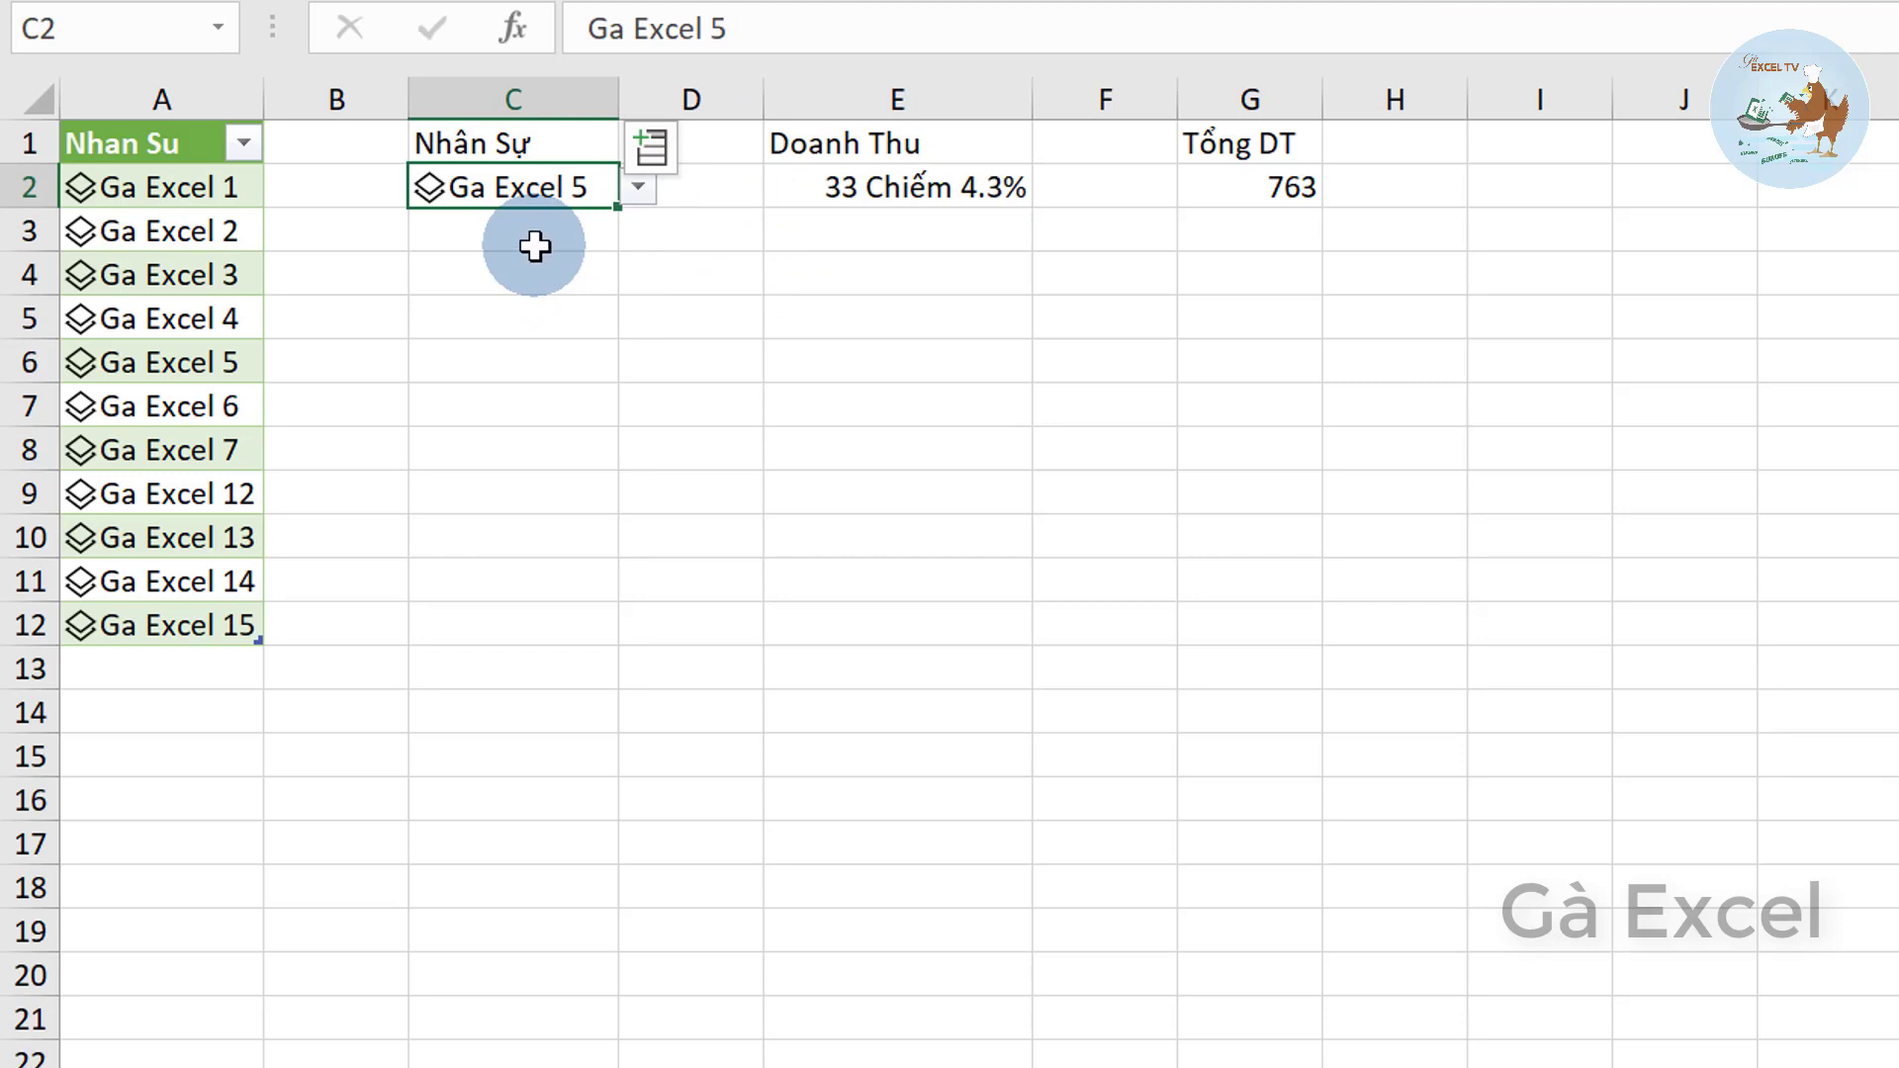
pyautogui.click(638, 188)
pyautogui.press('Escape')
pyautogui.click(540, 378)
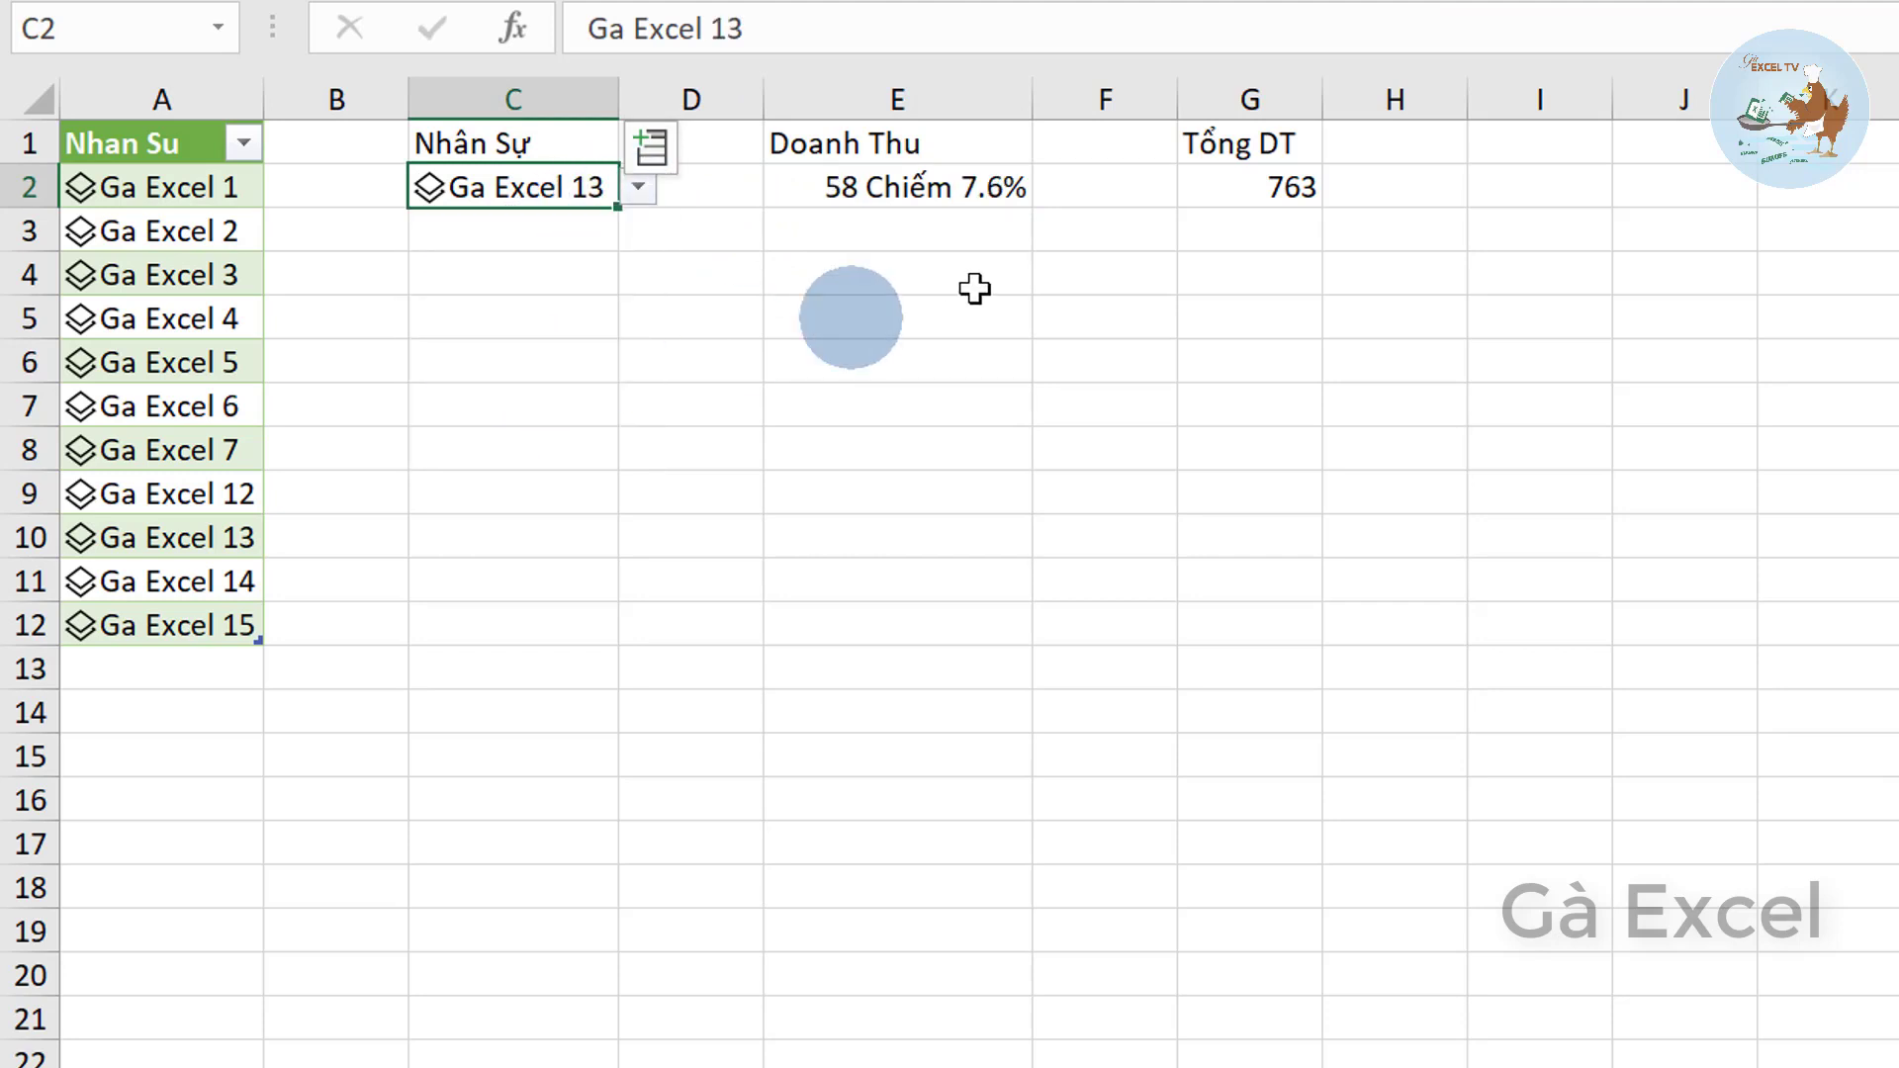
pyautogui.click(955, 183)
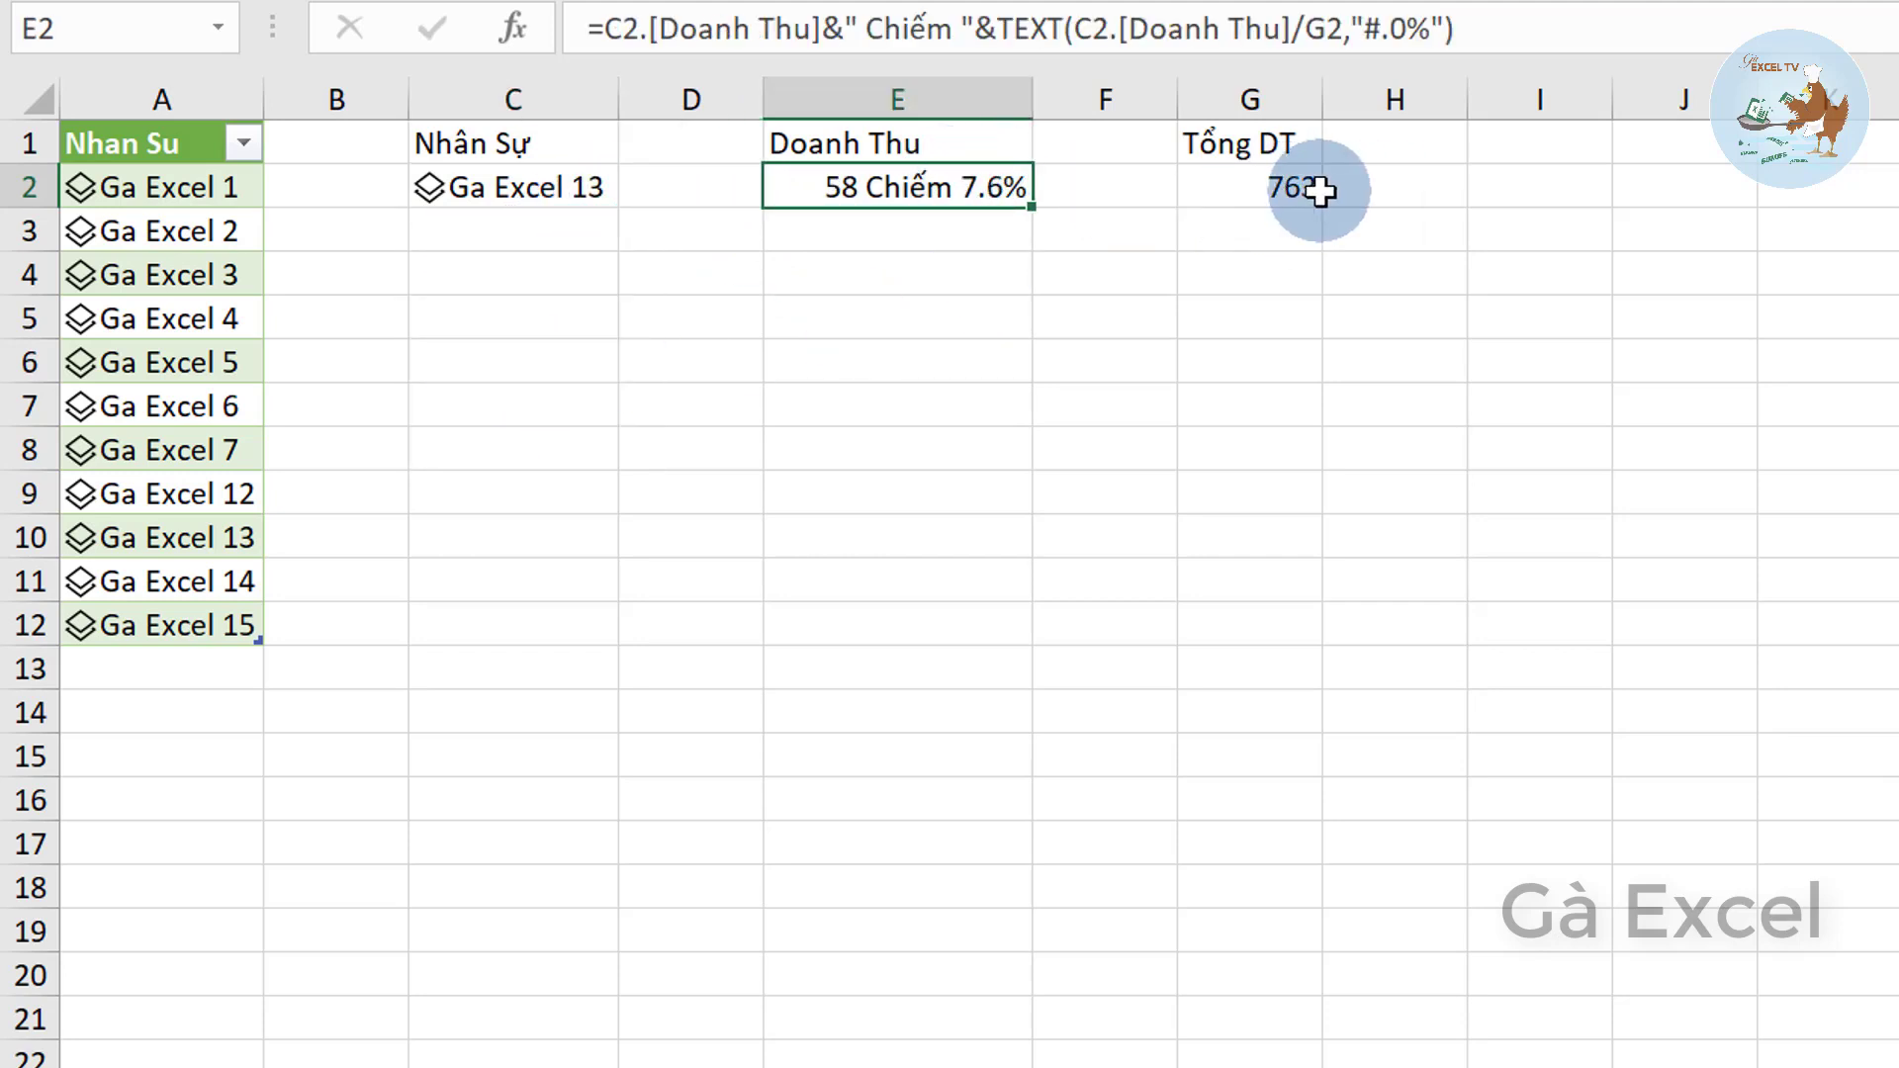
pyautogui.click(1273, 191)
# Replace G2 in E2's formula with SUM(GaExcel__2[Nhan Su].[Doanh Thu]).
pyautogui.doubleClick(959, 188)
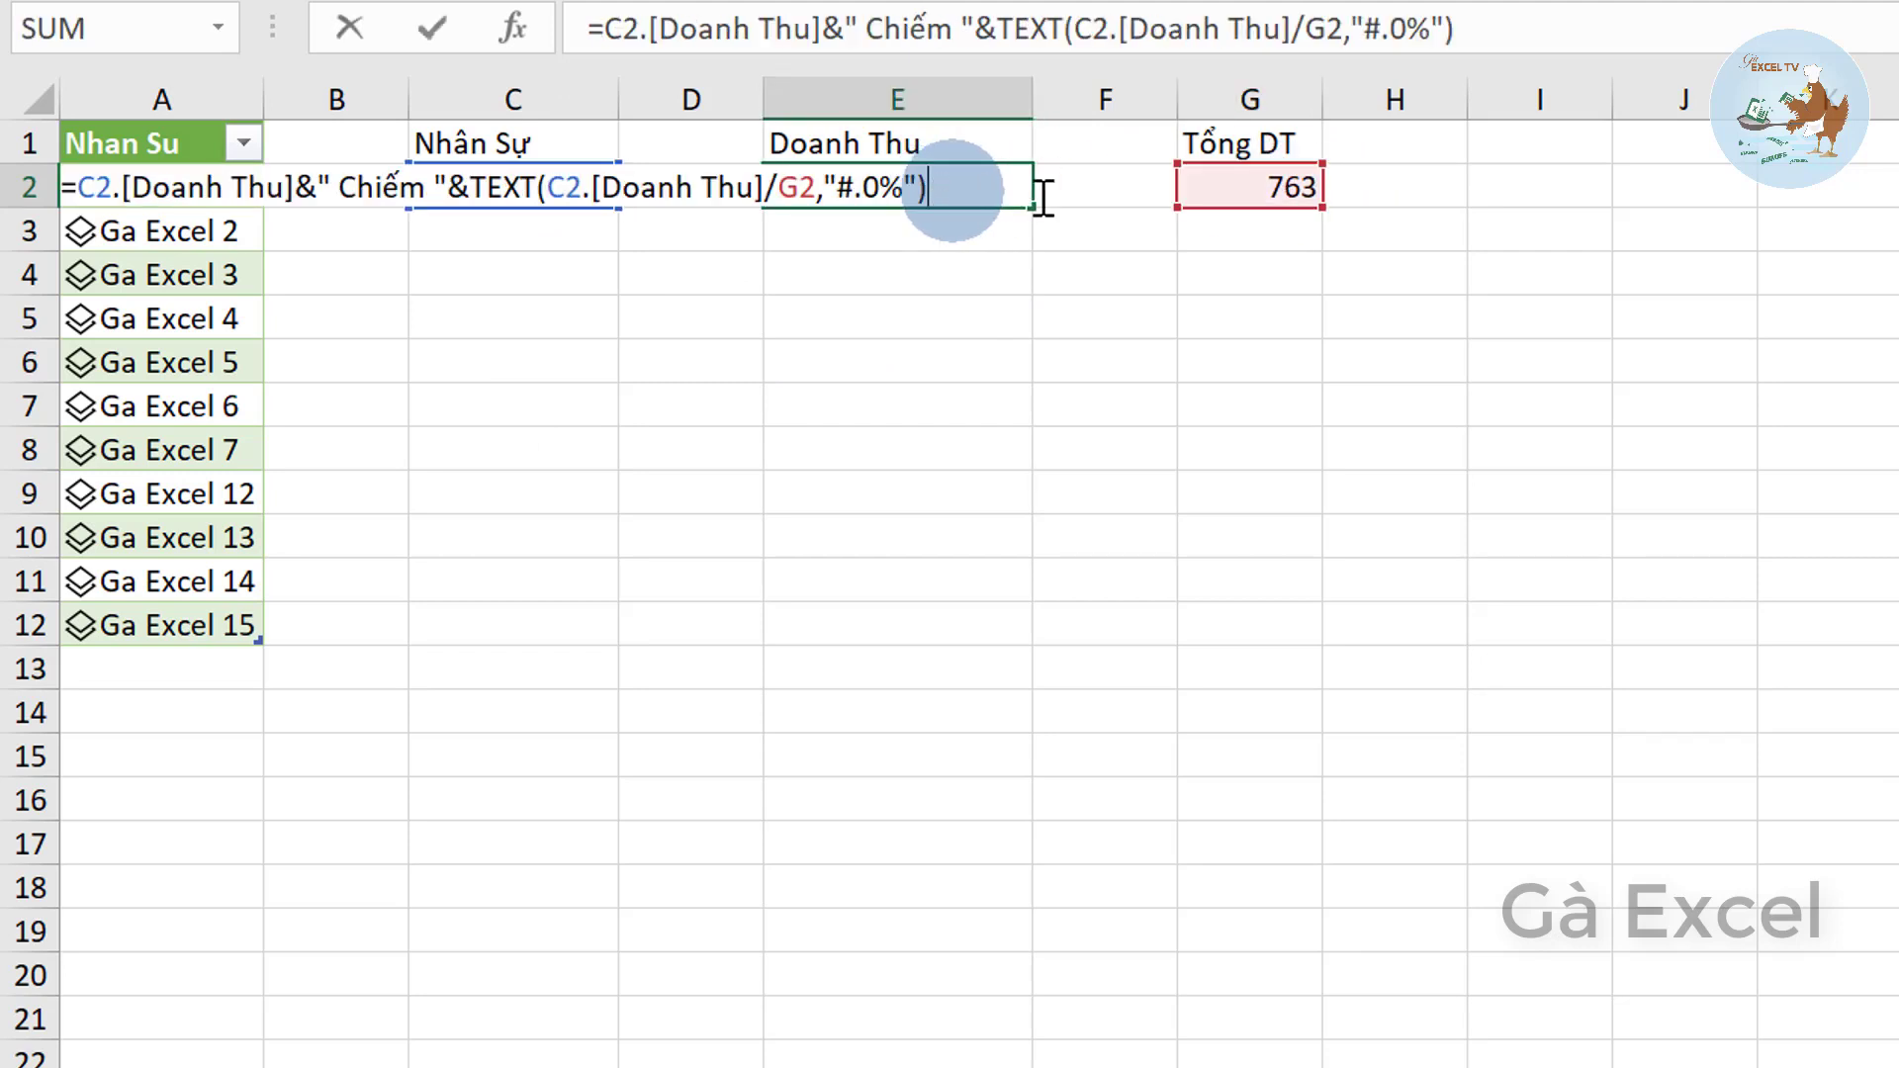
pyautogui.moveTo(789, 186); pyautogui.dragTo(807, 190)
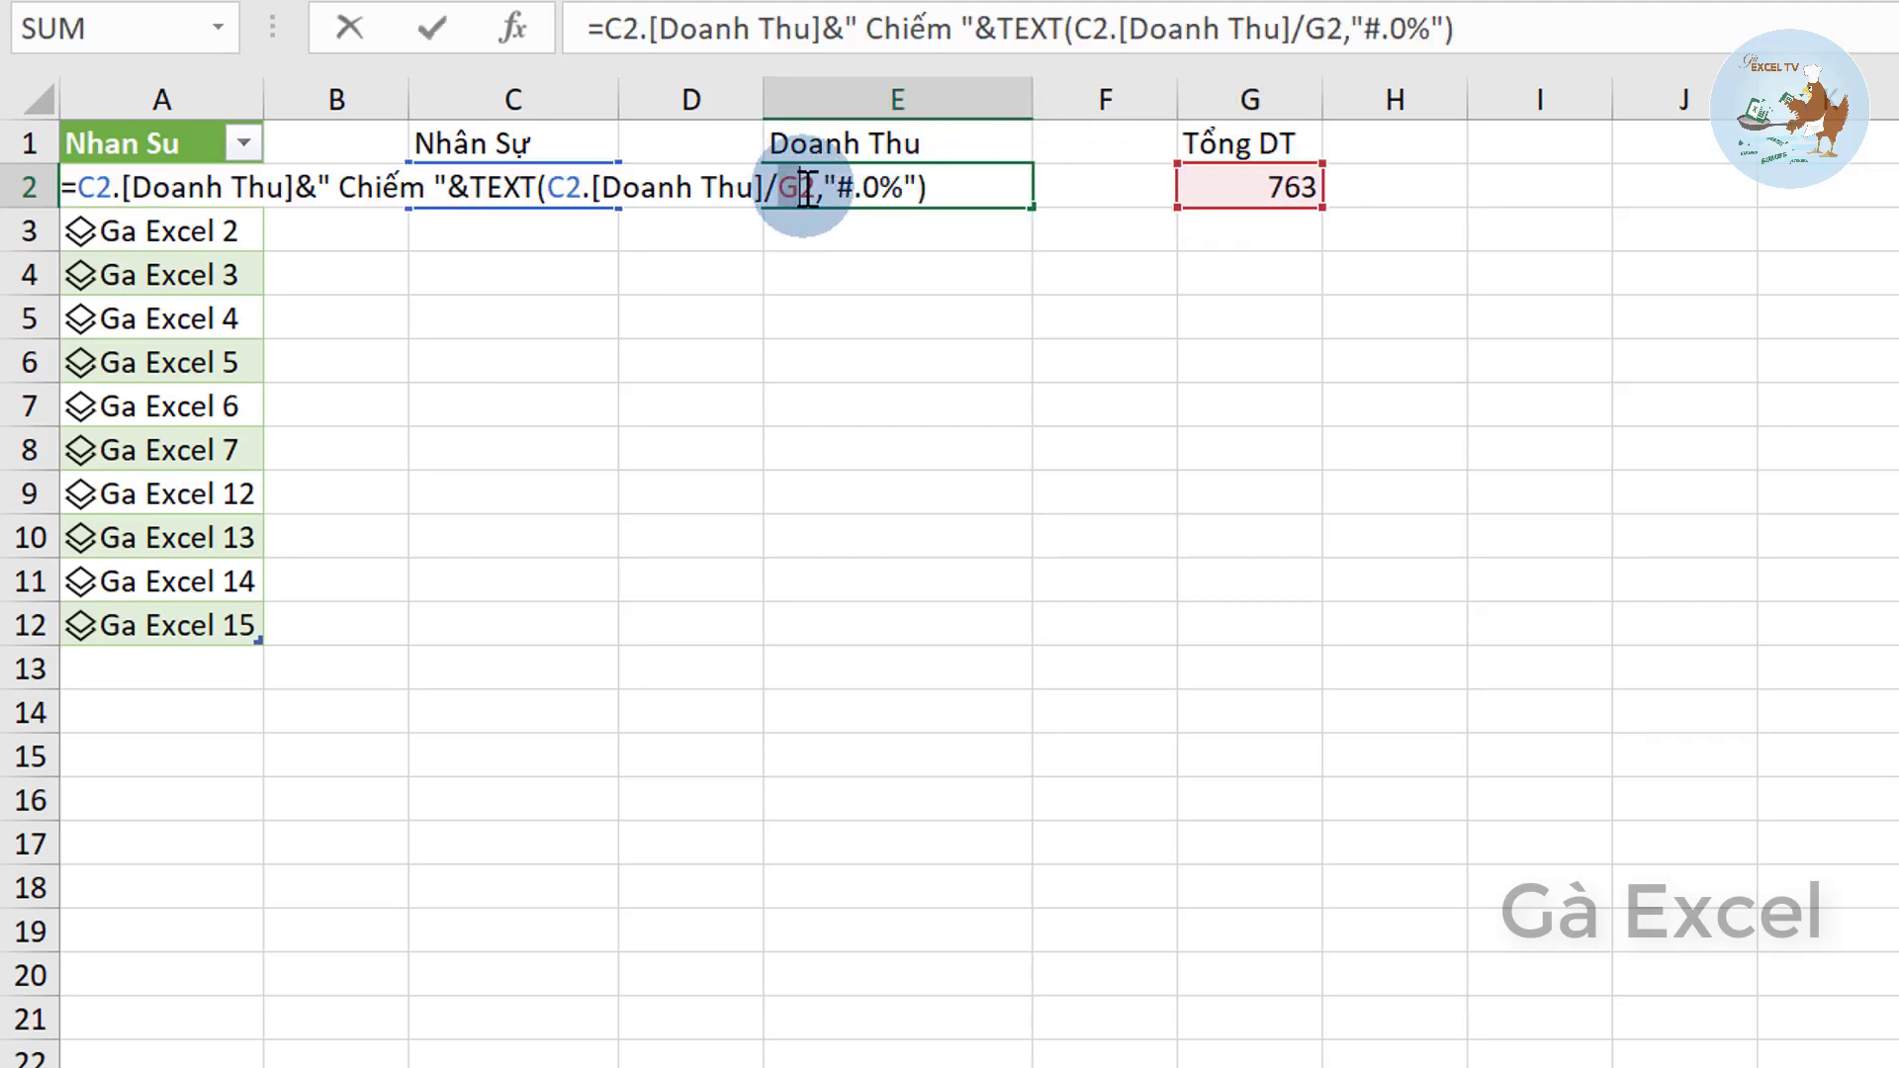
pyautogui.write('s')
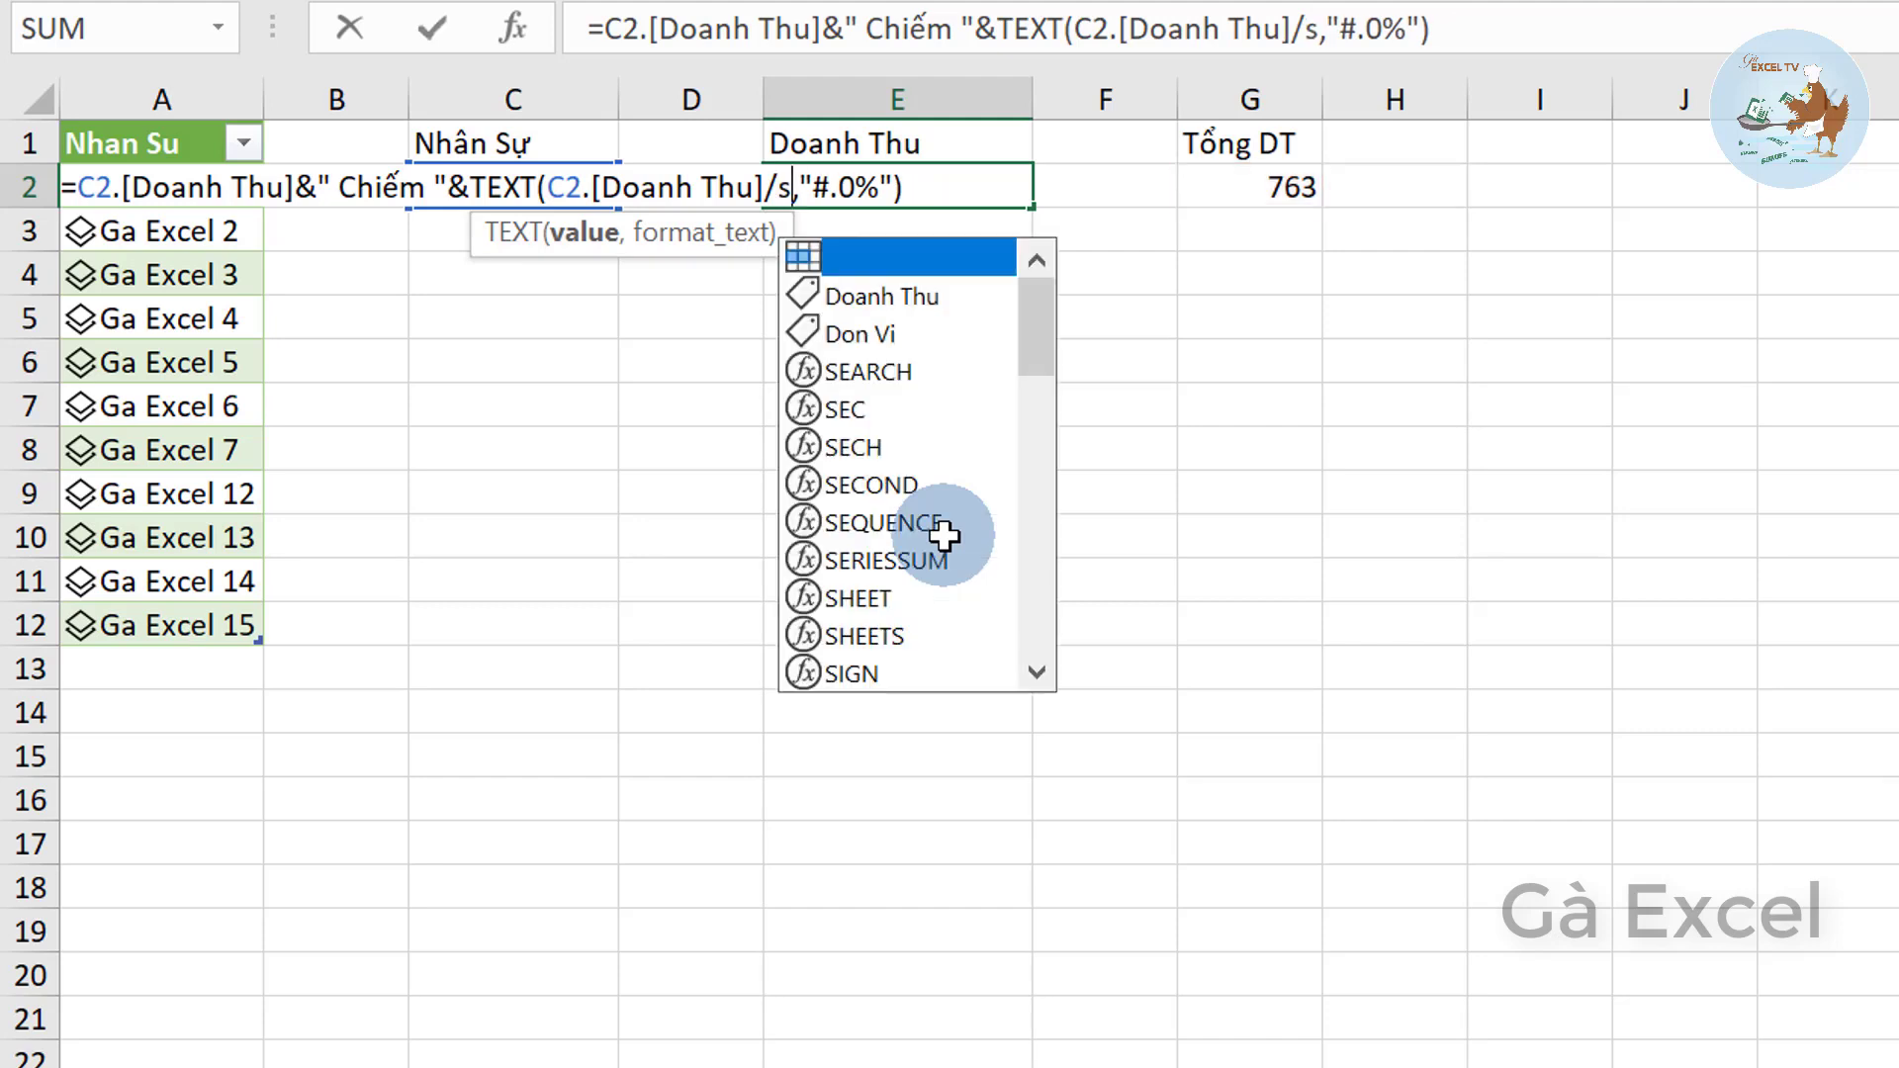
pyautogui.write('um(')
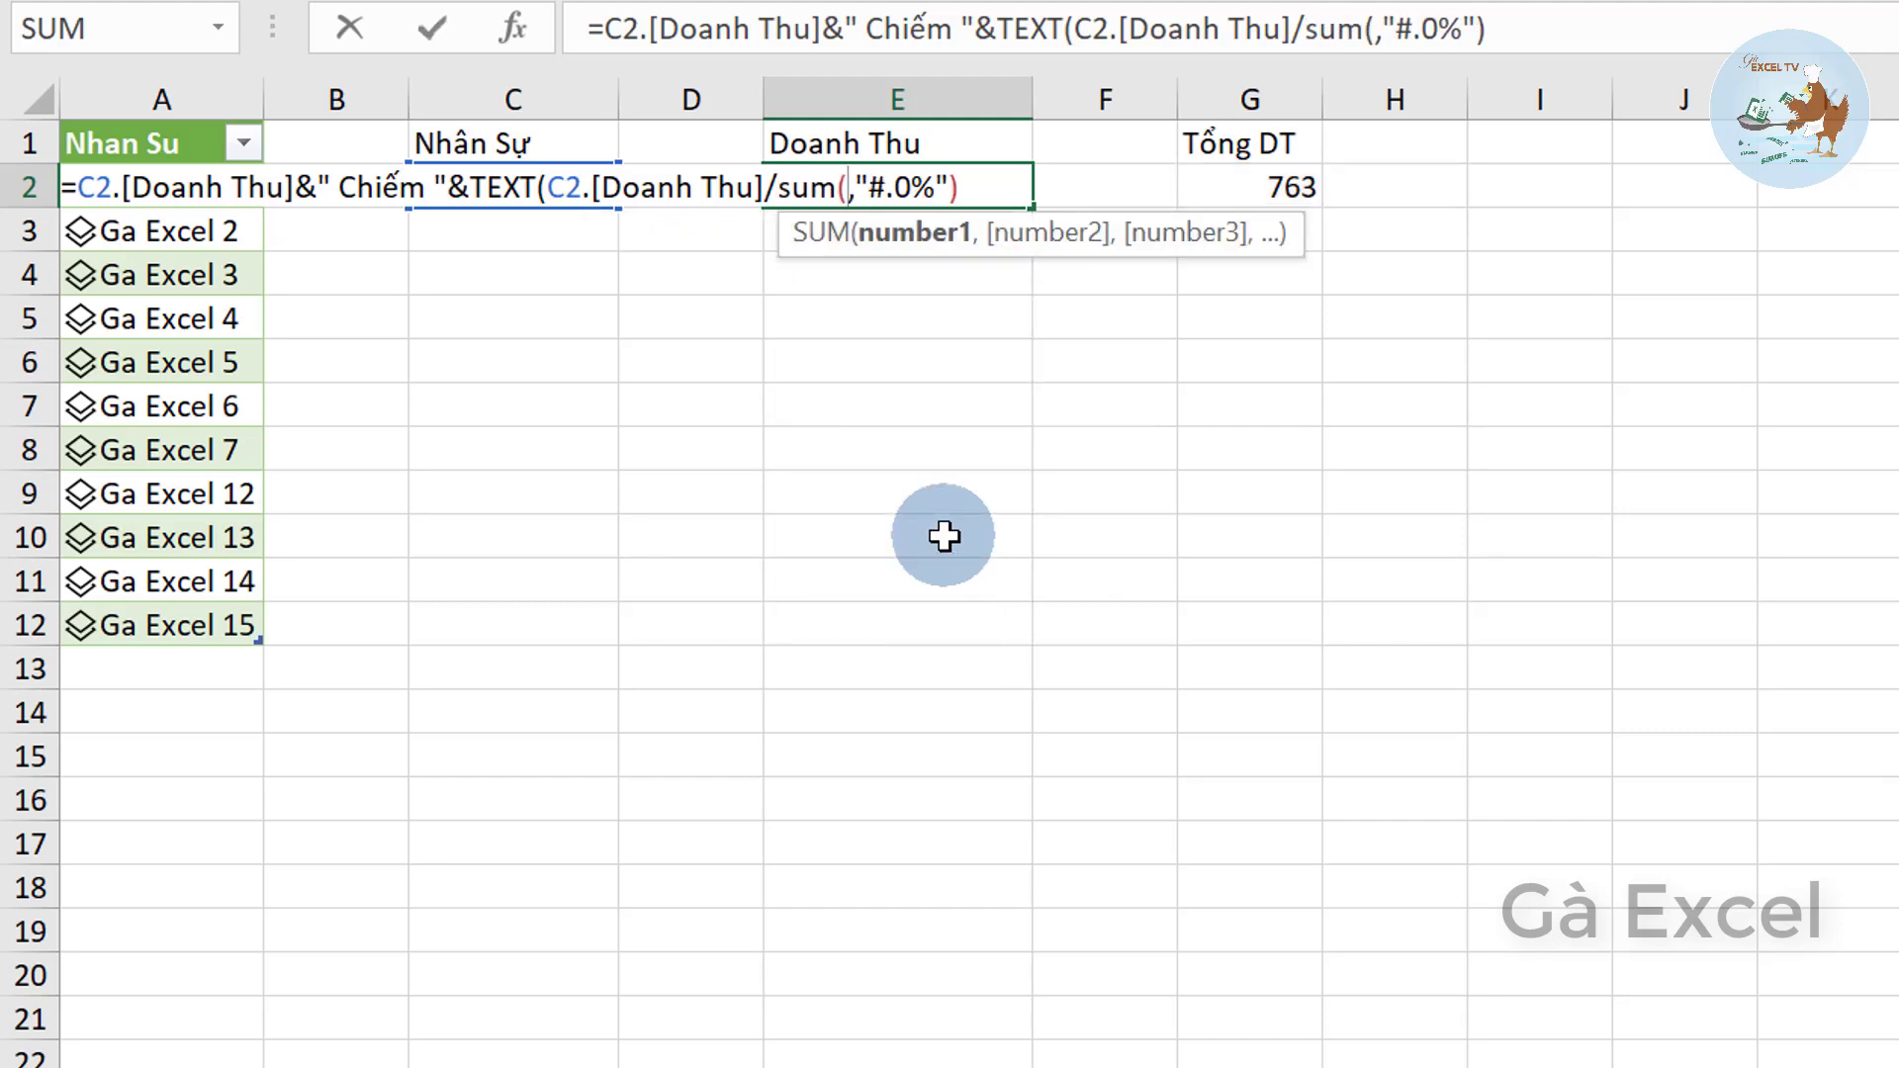
pyautogui.click(121, 115)
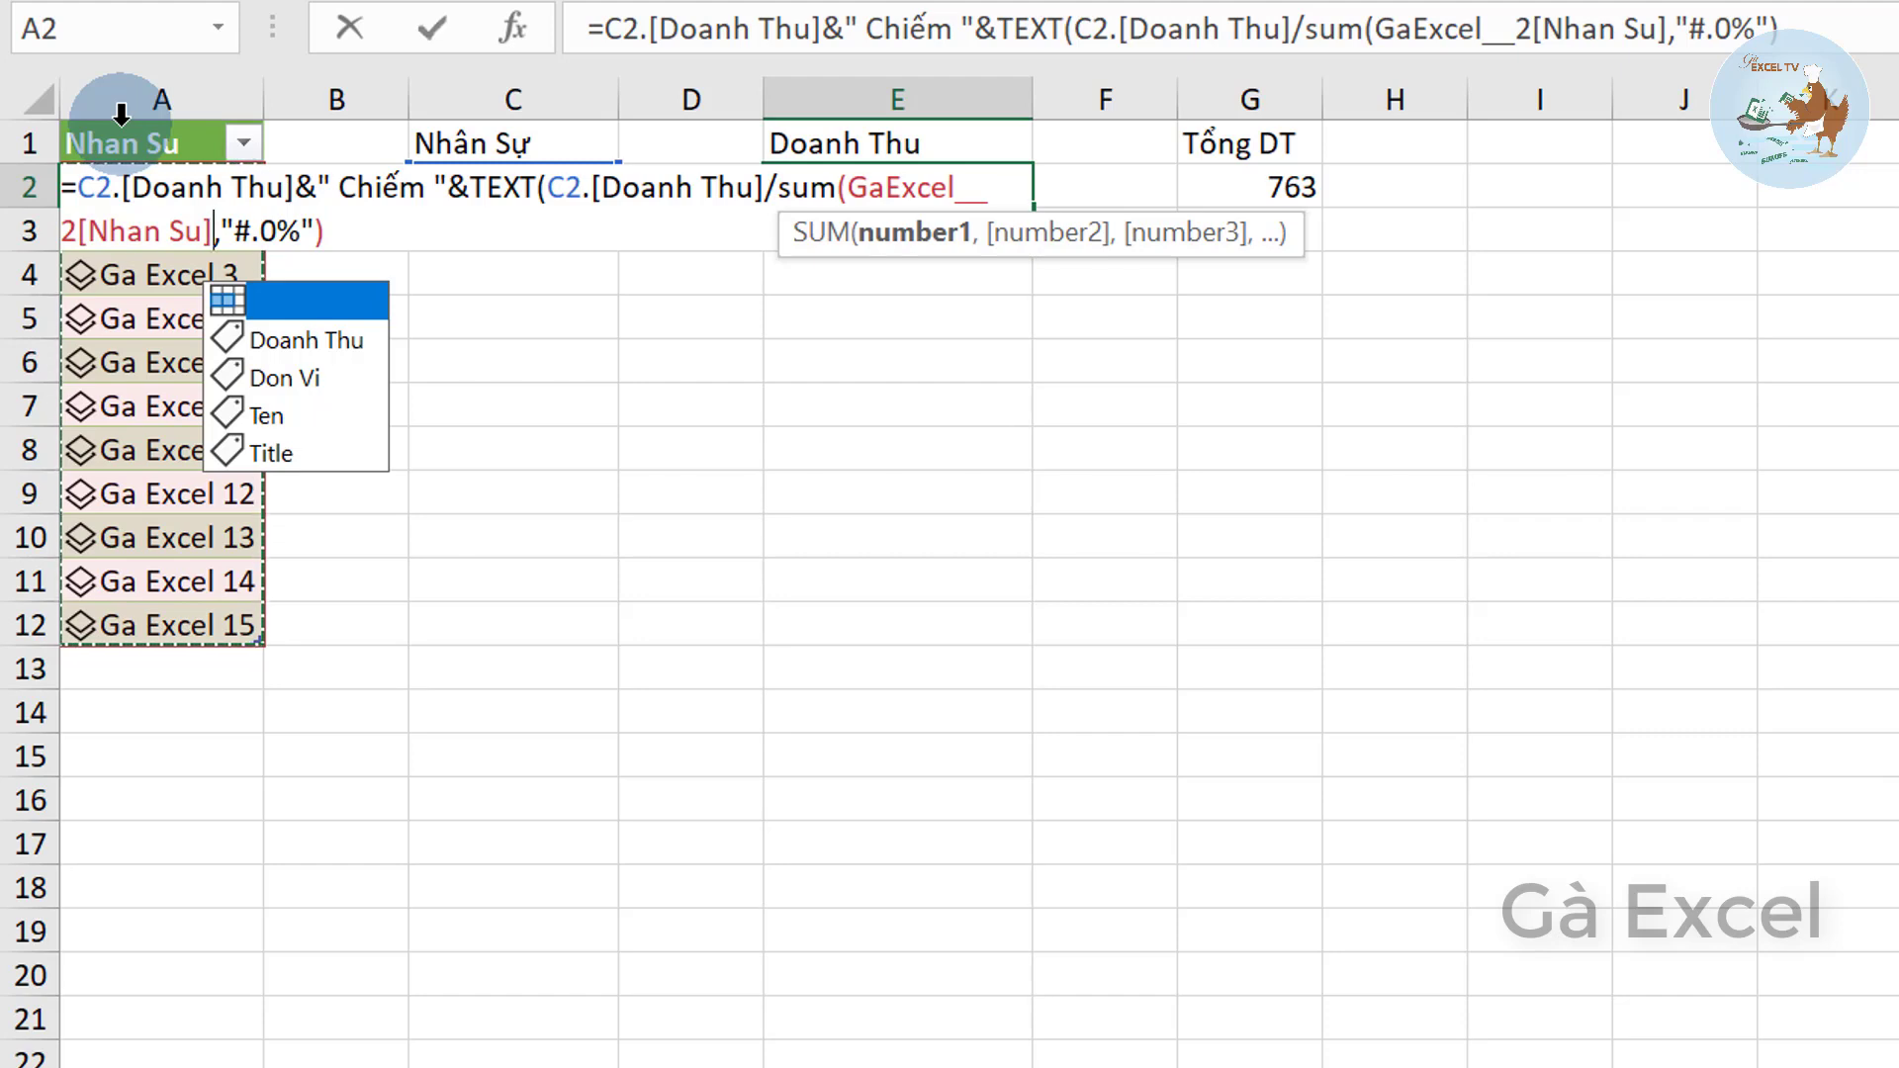
pyautogui.write('.')
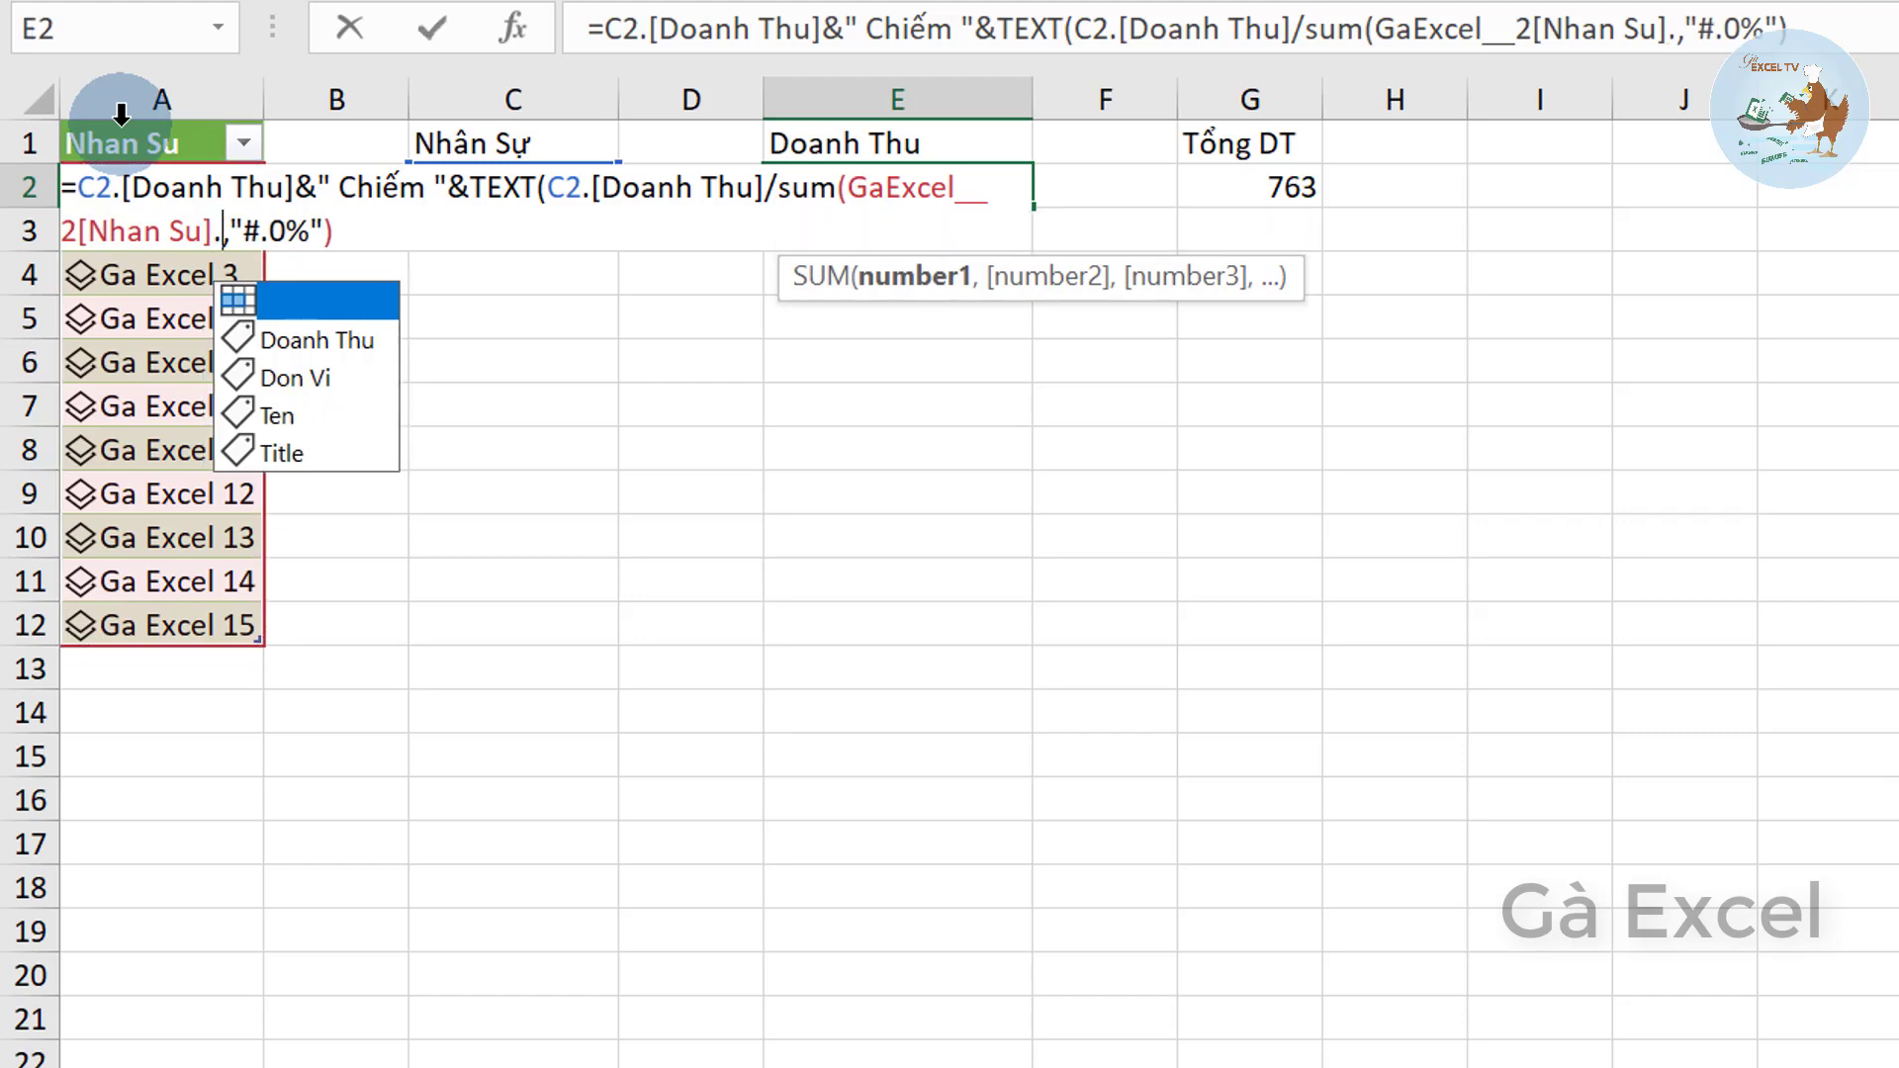
pyautogui.doubleClick(341, 339)
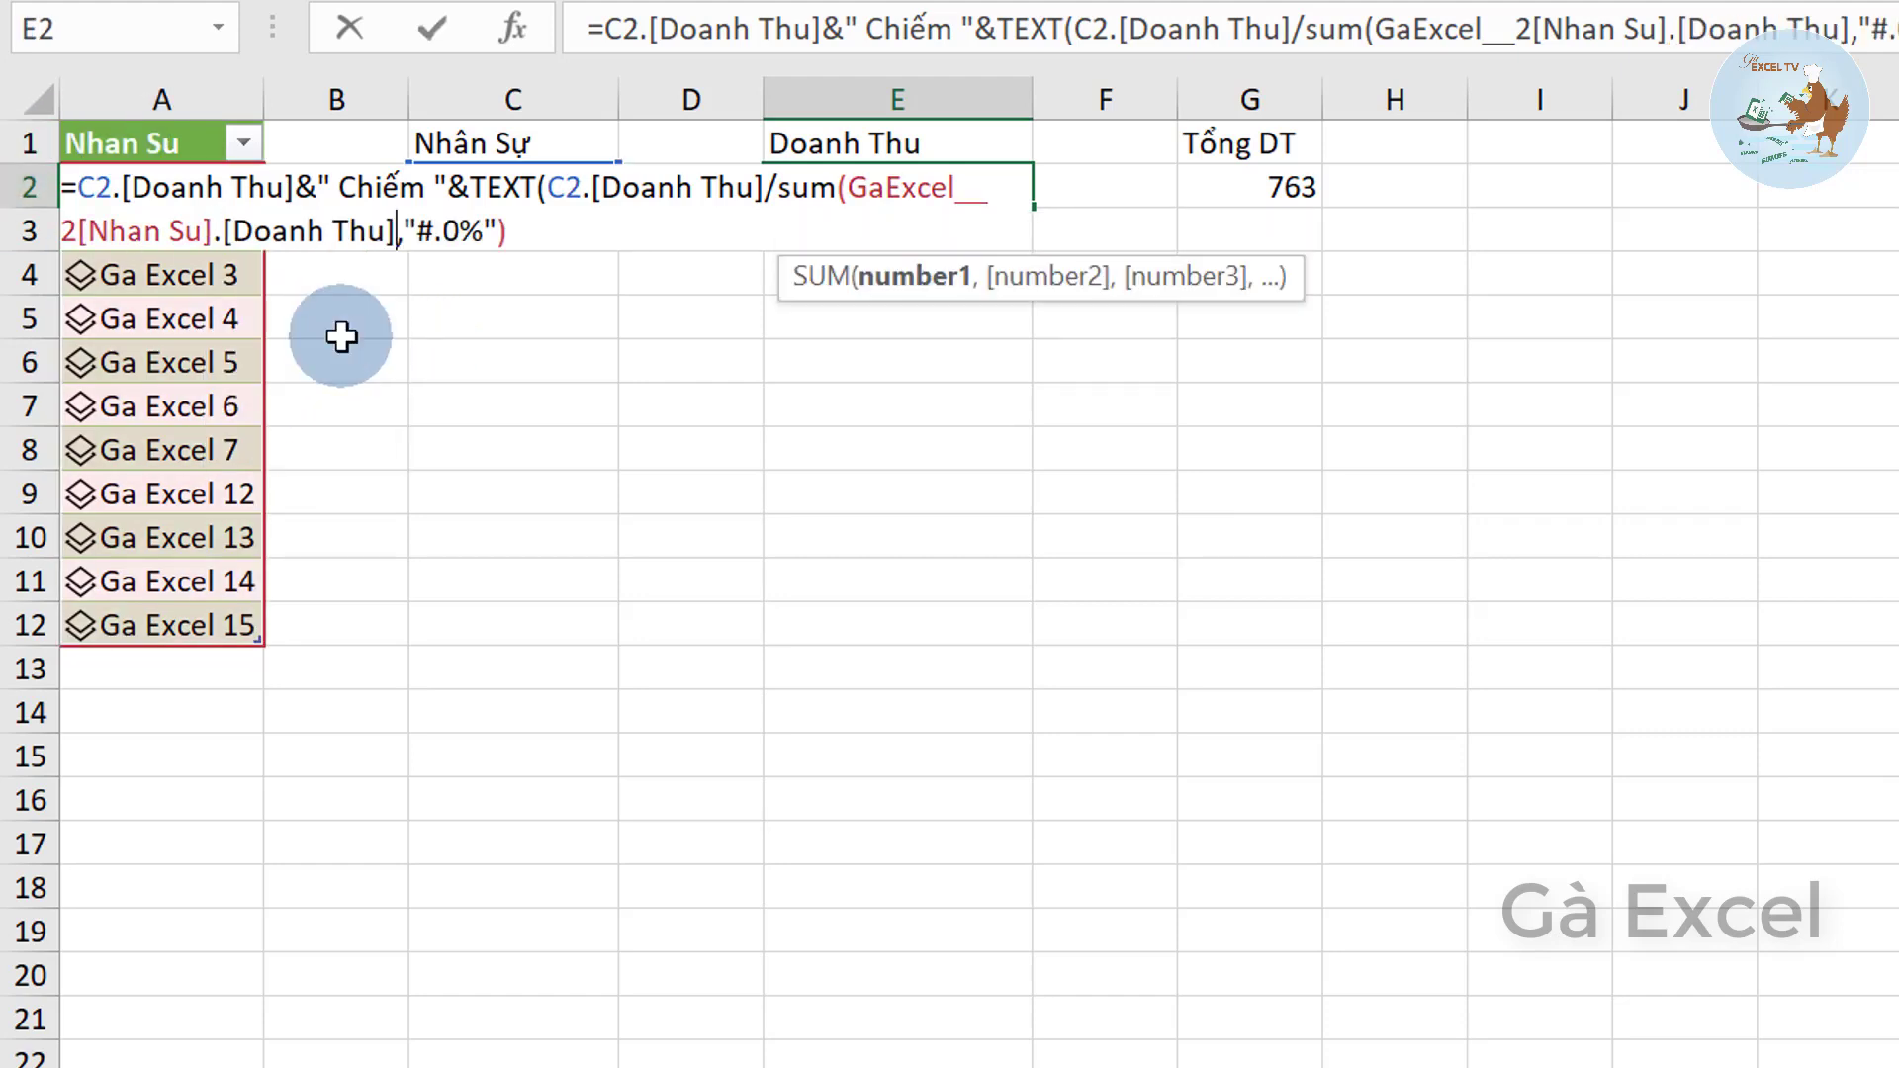
pyautogui.write(')')
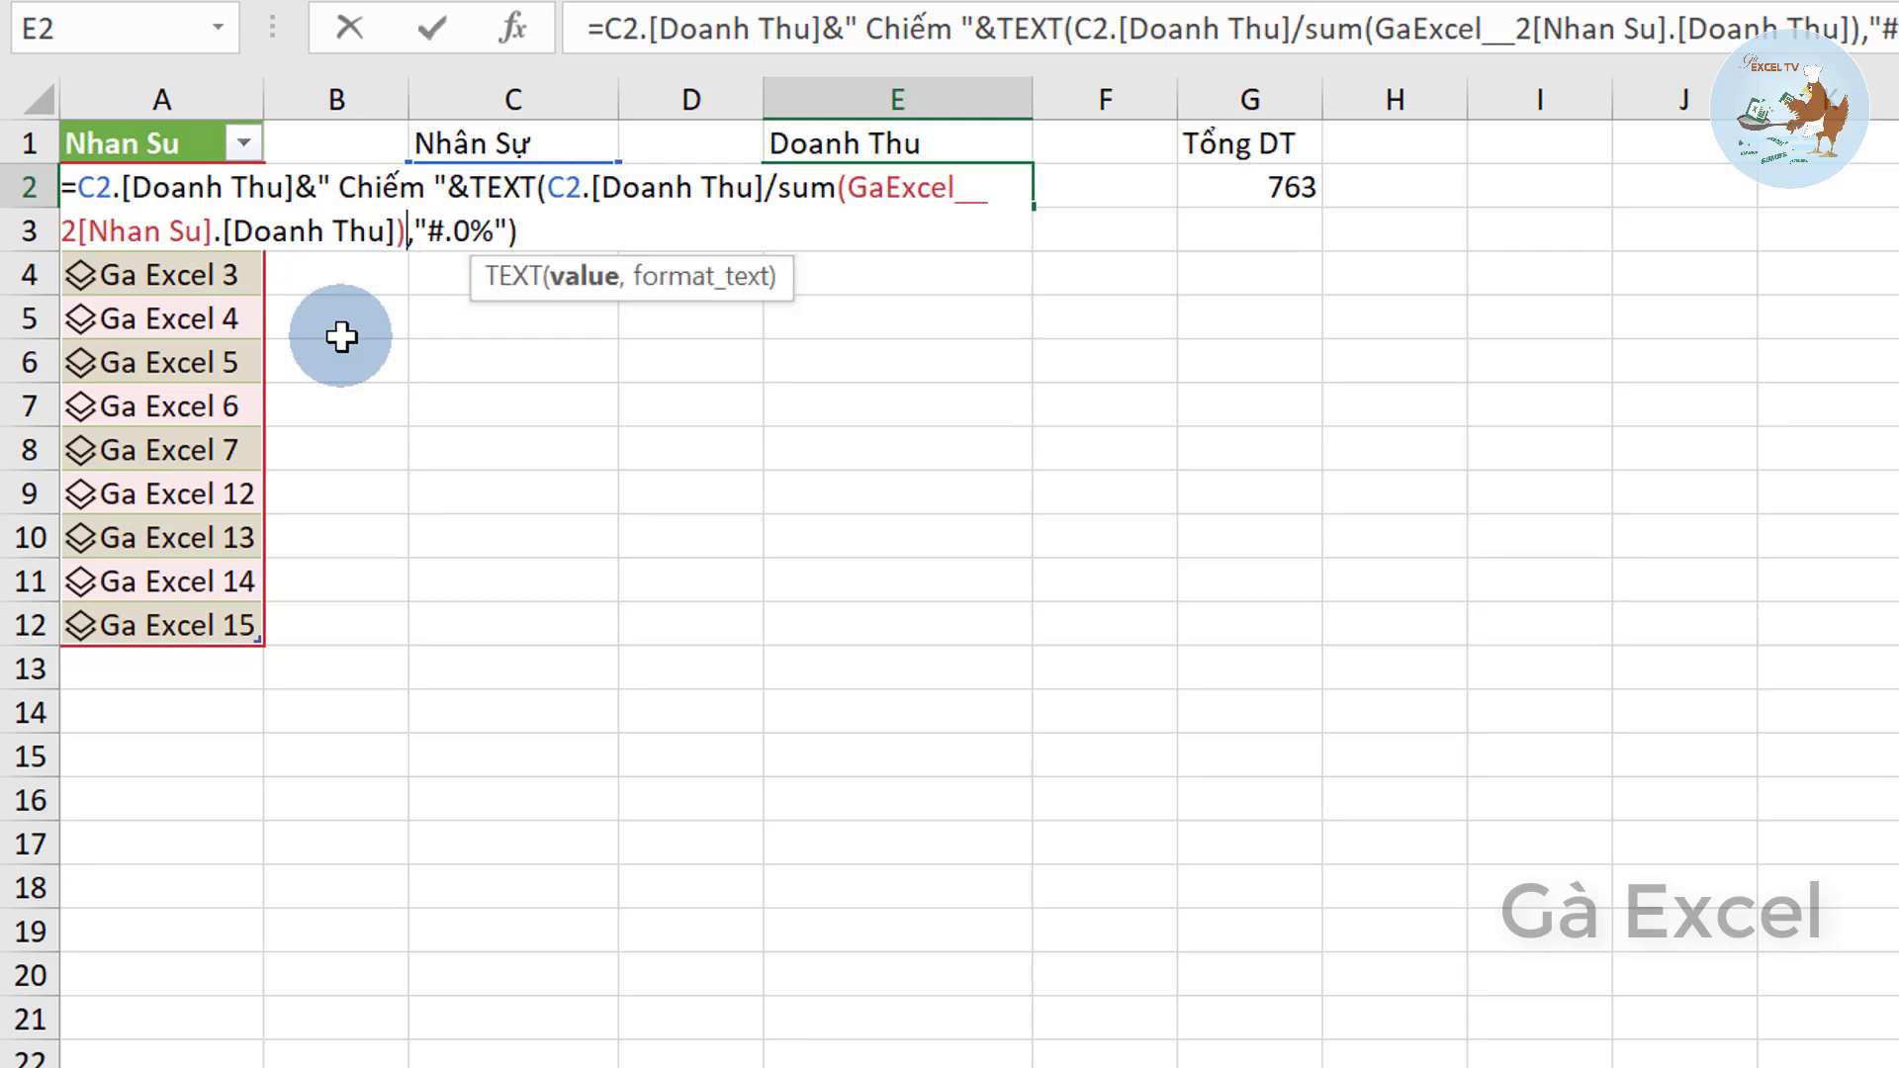
pyautogui.press('Return')
pyautogui.press('Up')
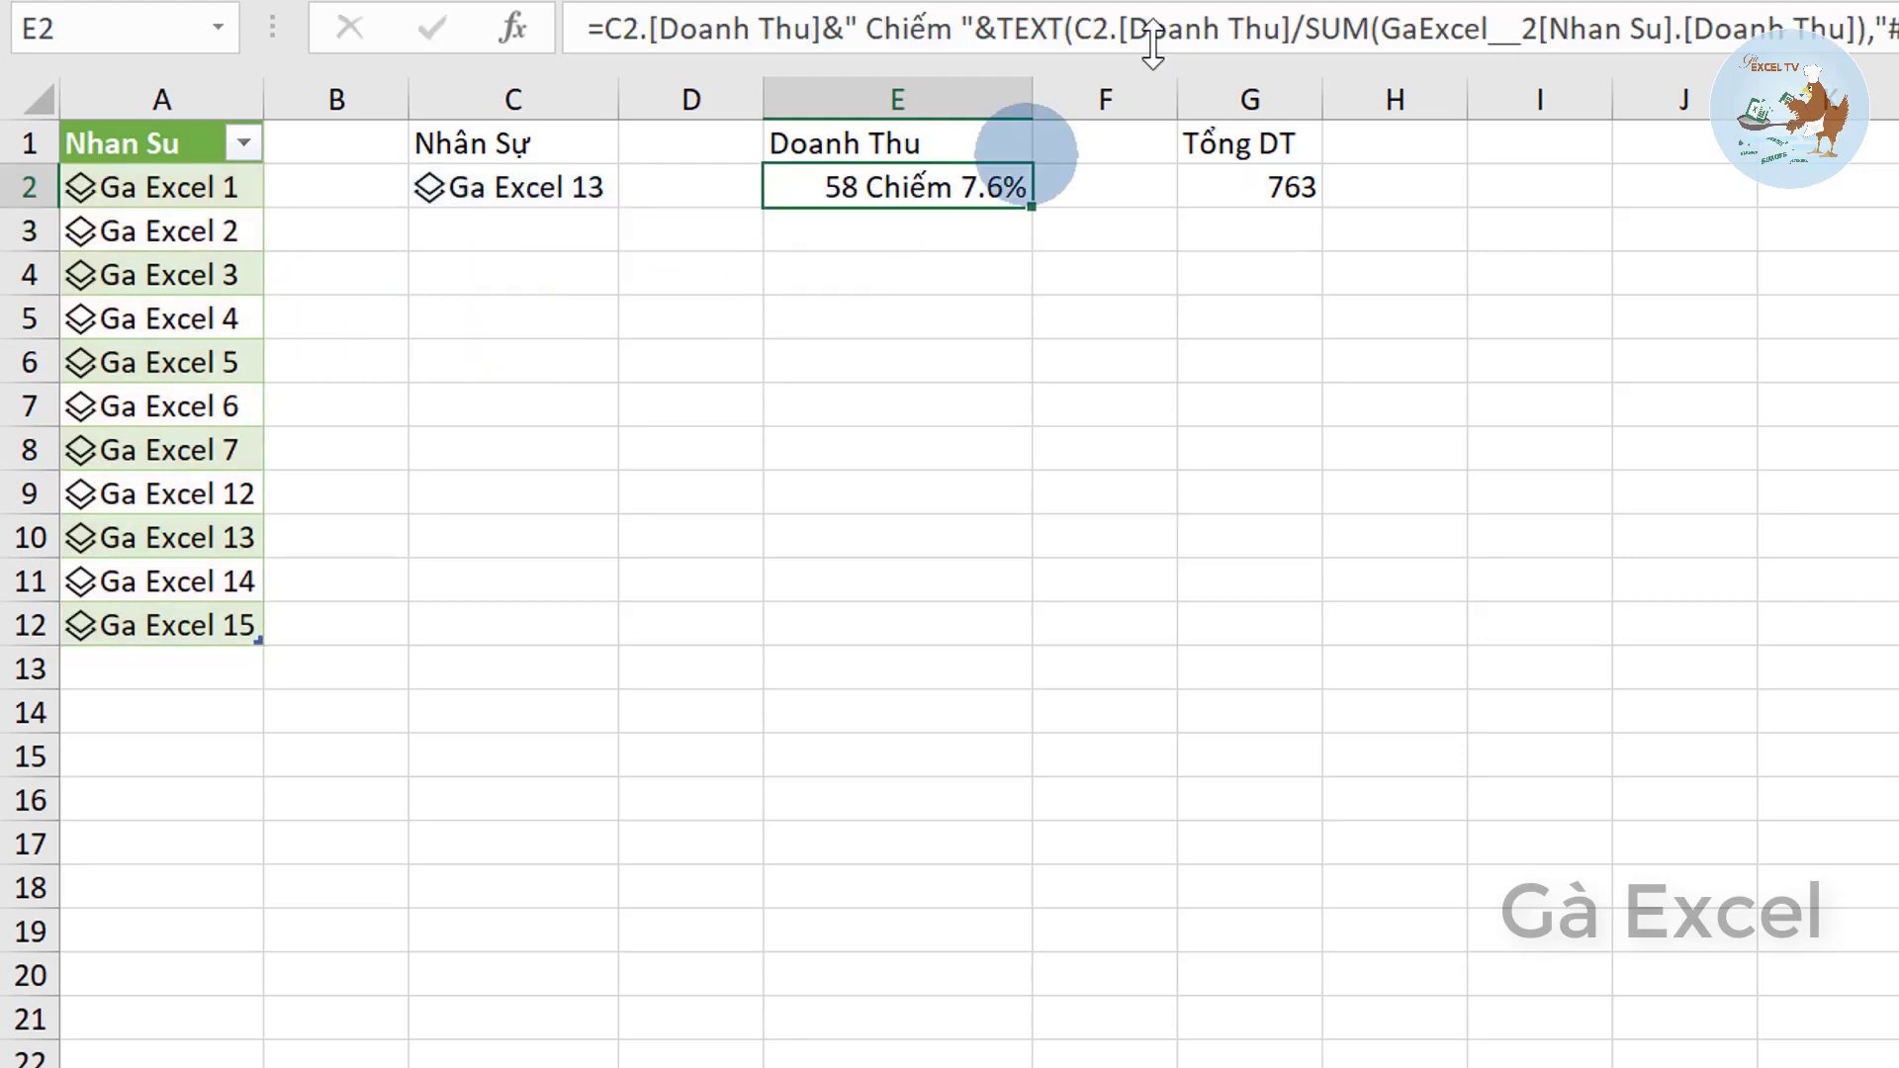
# Delete the Tổng DT column G and check that E2's result still holds.
pyautogui.click(1274, 91)
pyautogui.rightClick(1274, 91)
pyautogui.click(1469, 554)
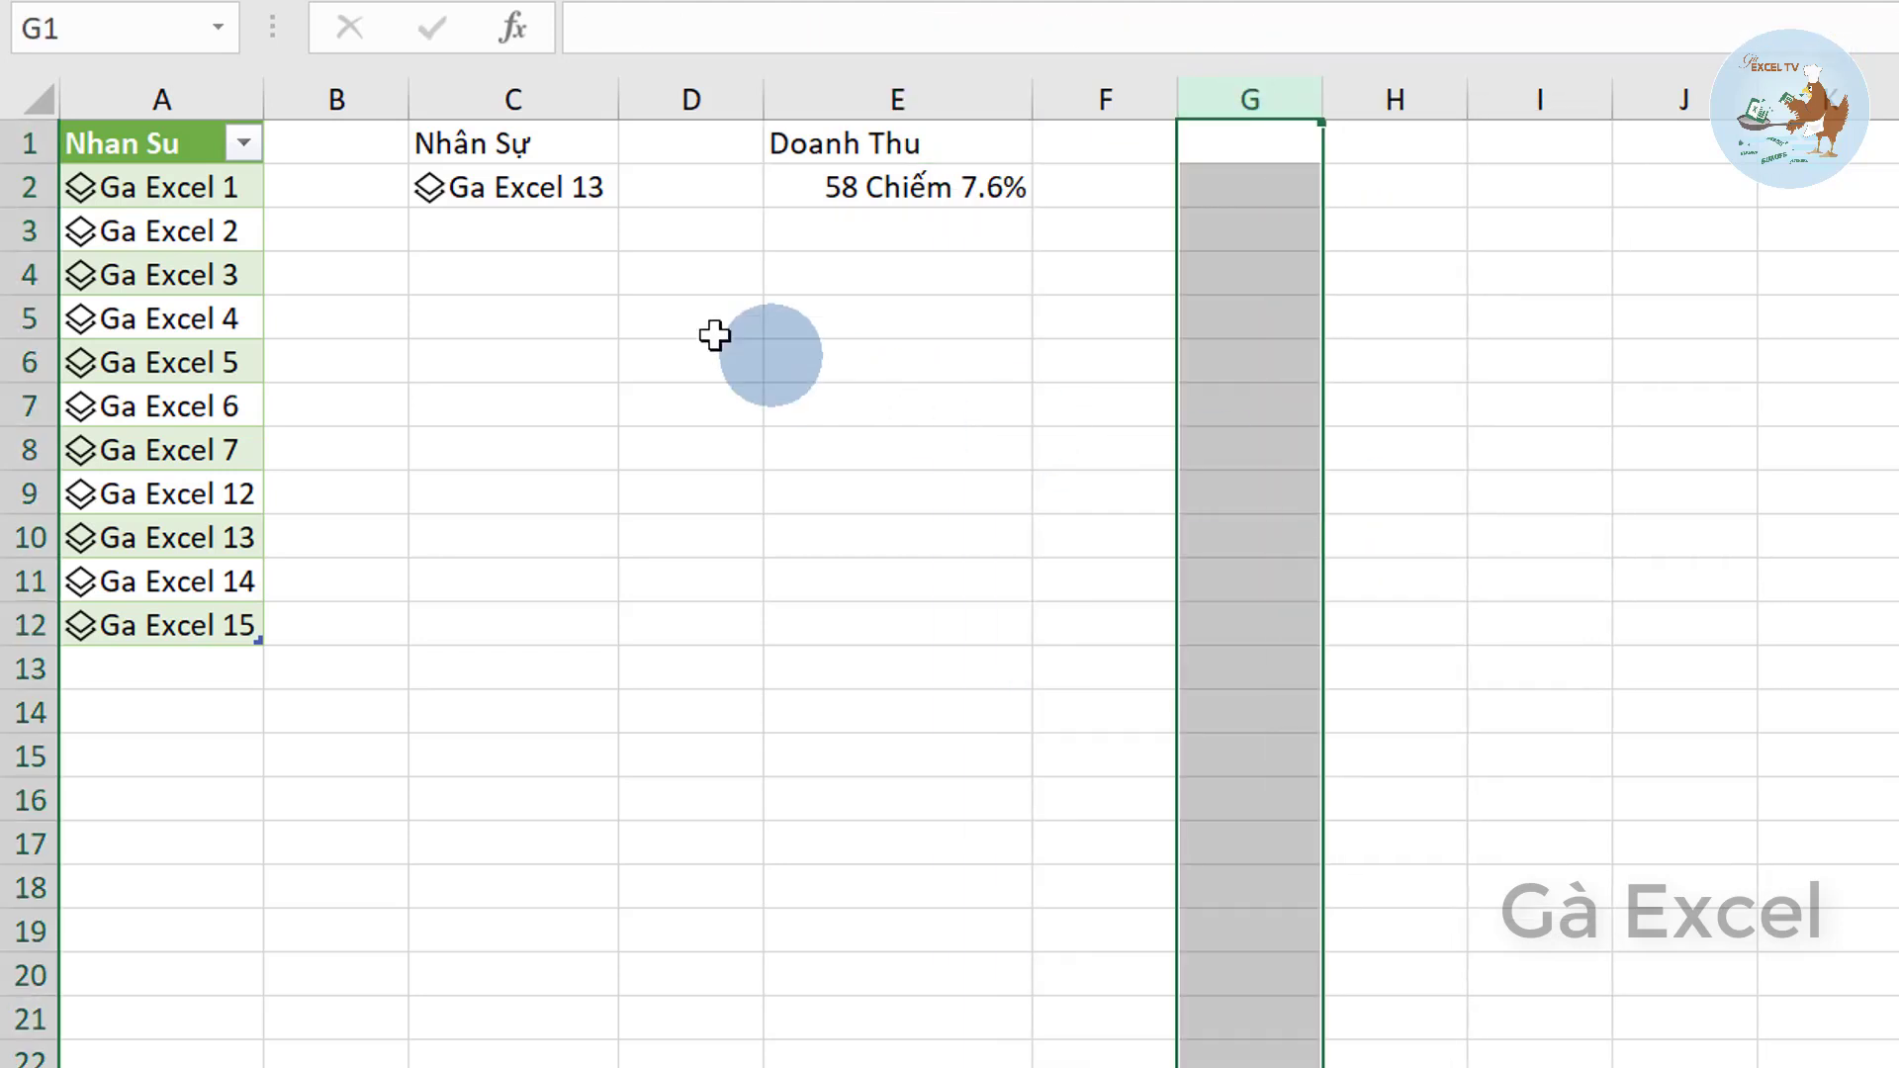
pyautogui.click(714, 335)
pyautogui.click(564, 279)
pyautogui.click(801, 191)
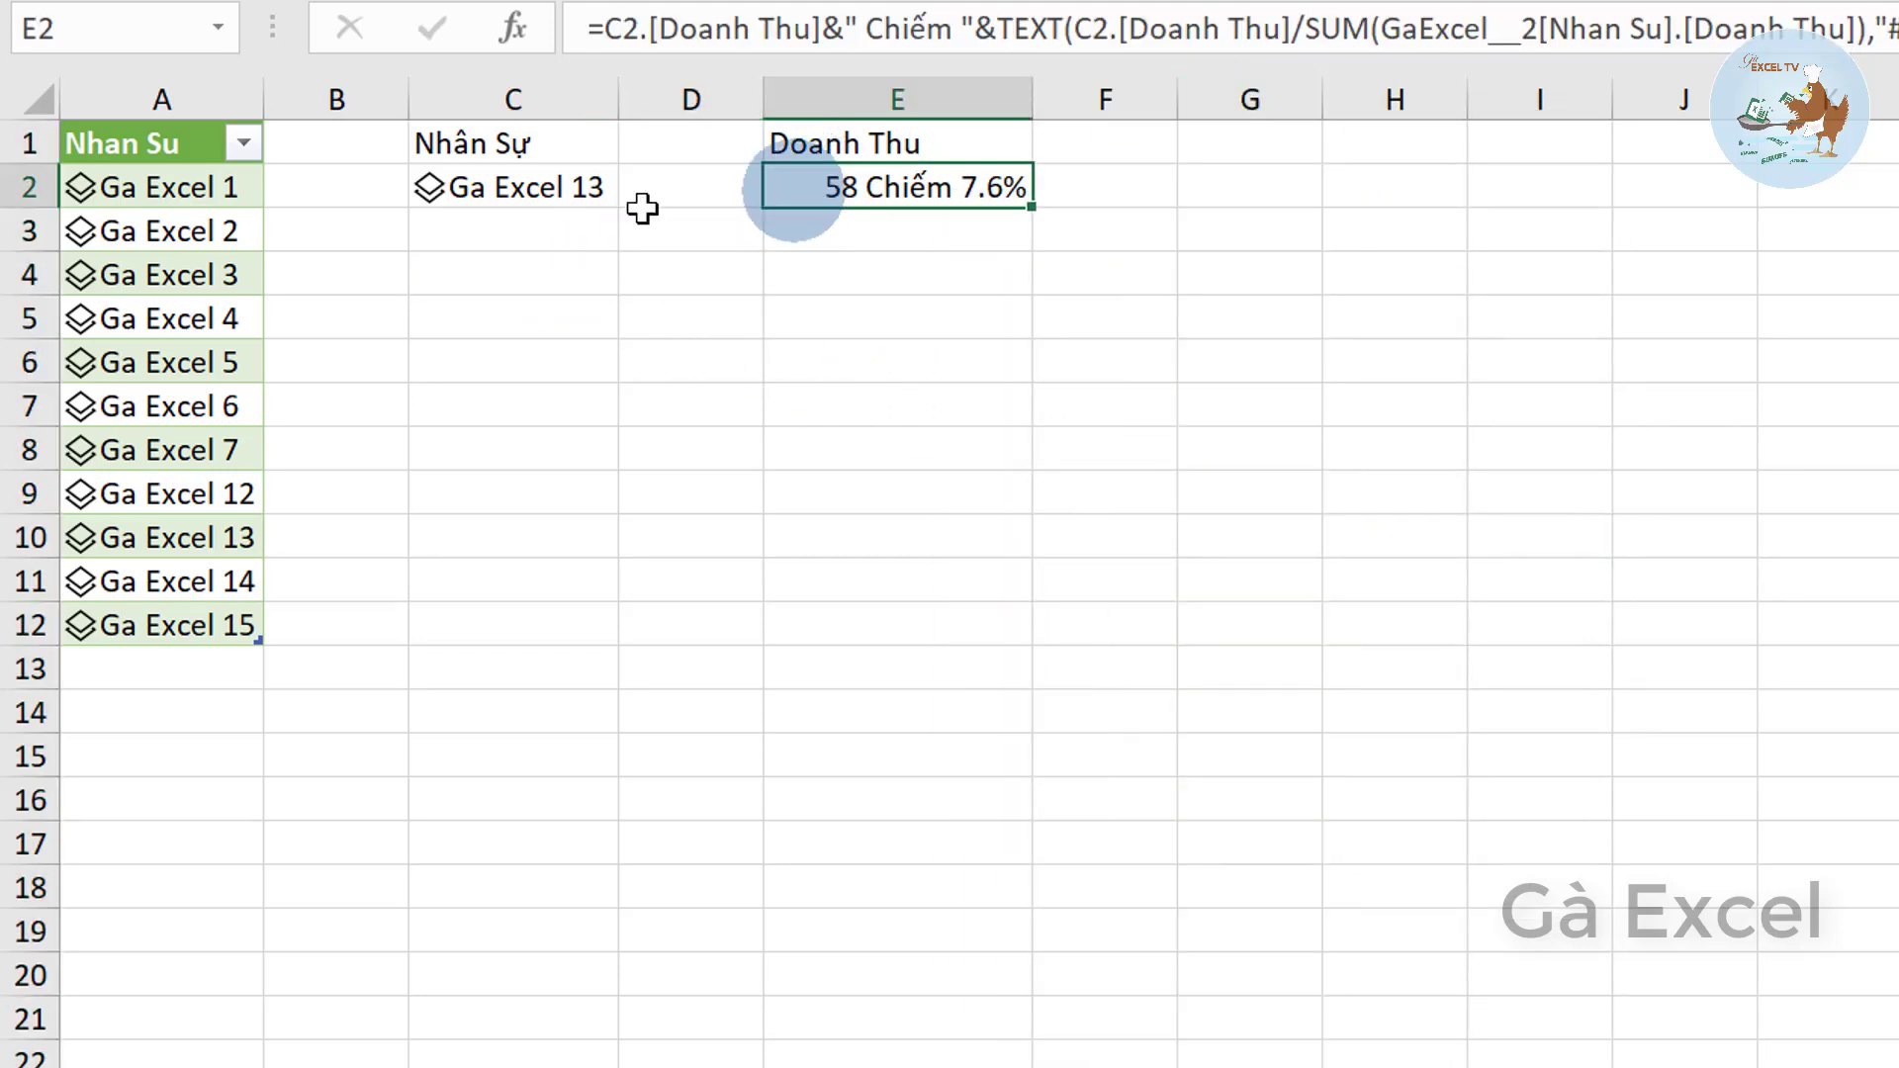
pyautogui.click(534, 282)
pyautogui.click(1263, 156)
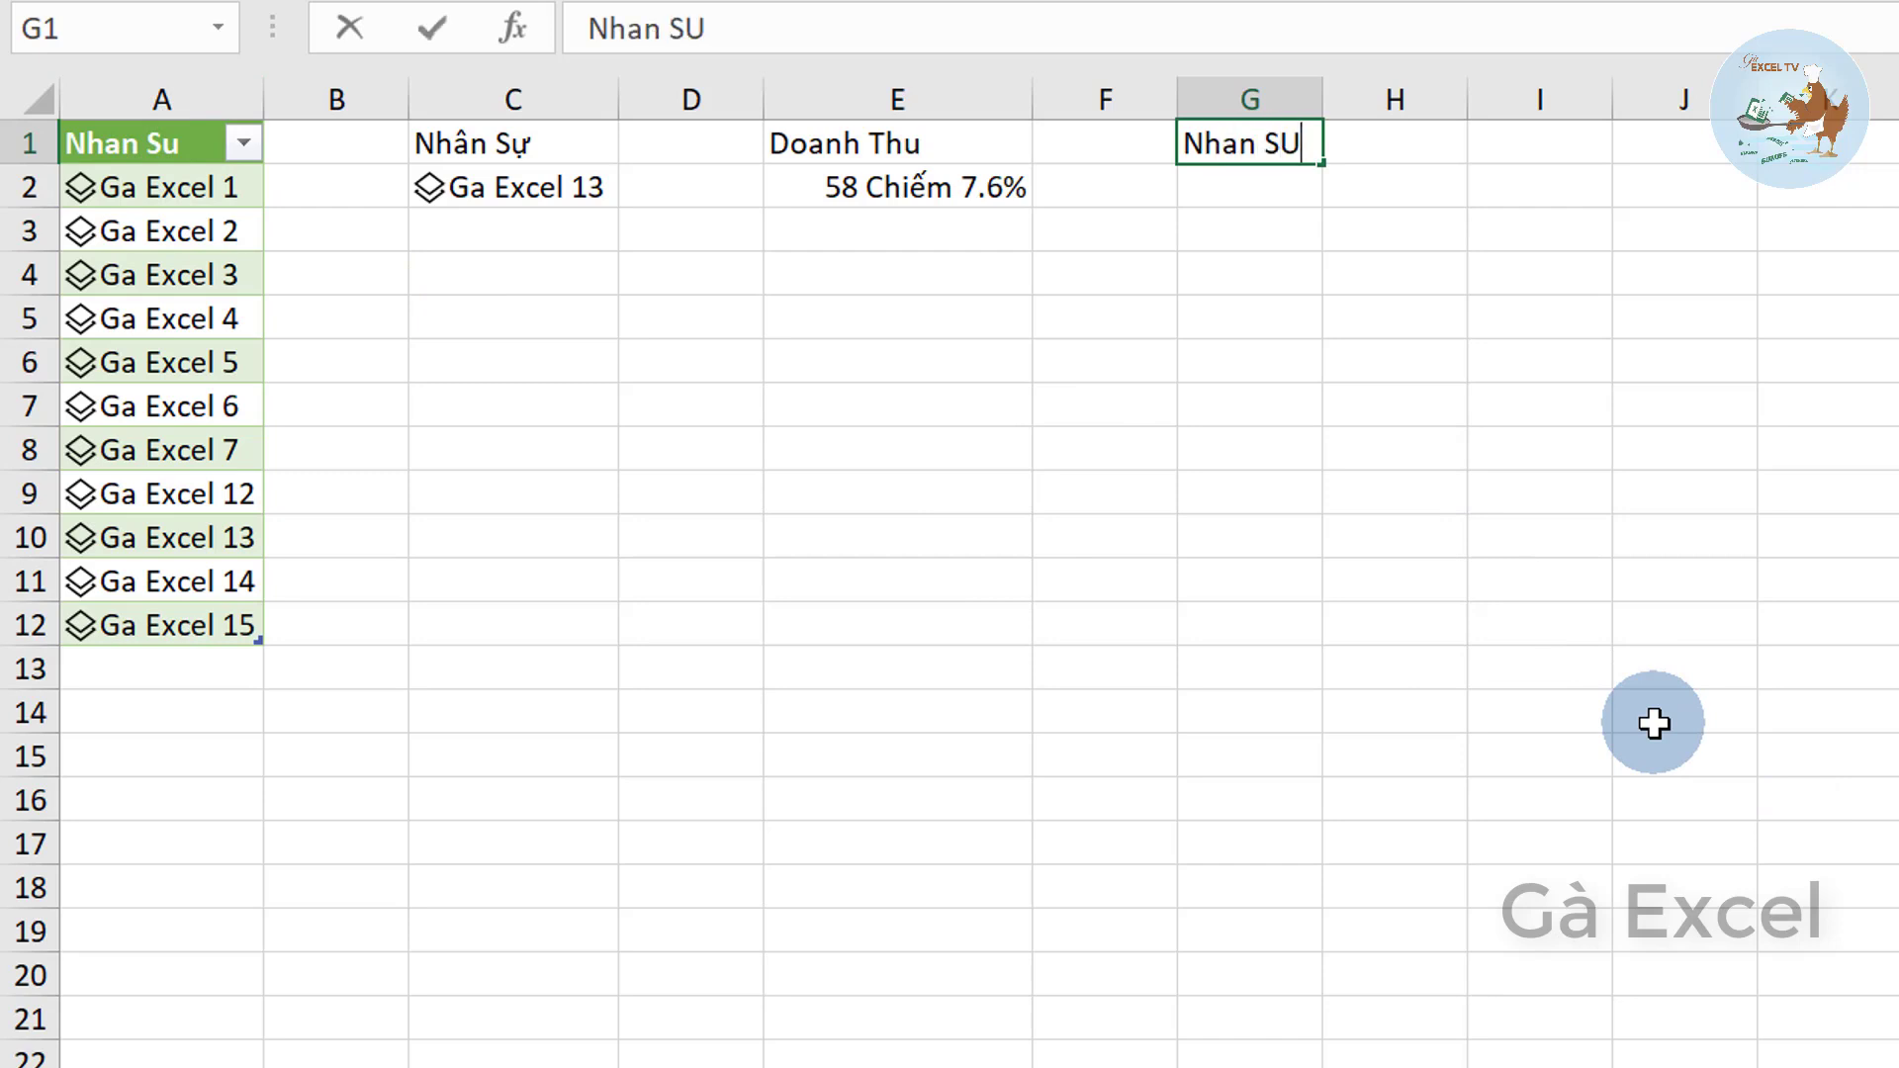
# Head G1 'Nhan Sự' and spill all employee names from the table's Nhan Su Ten field, widening column G.
pyautogui.press('Return')
pyautogui.write('=')
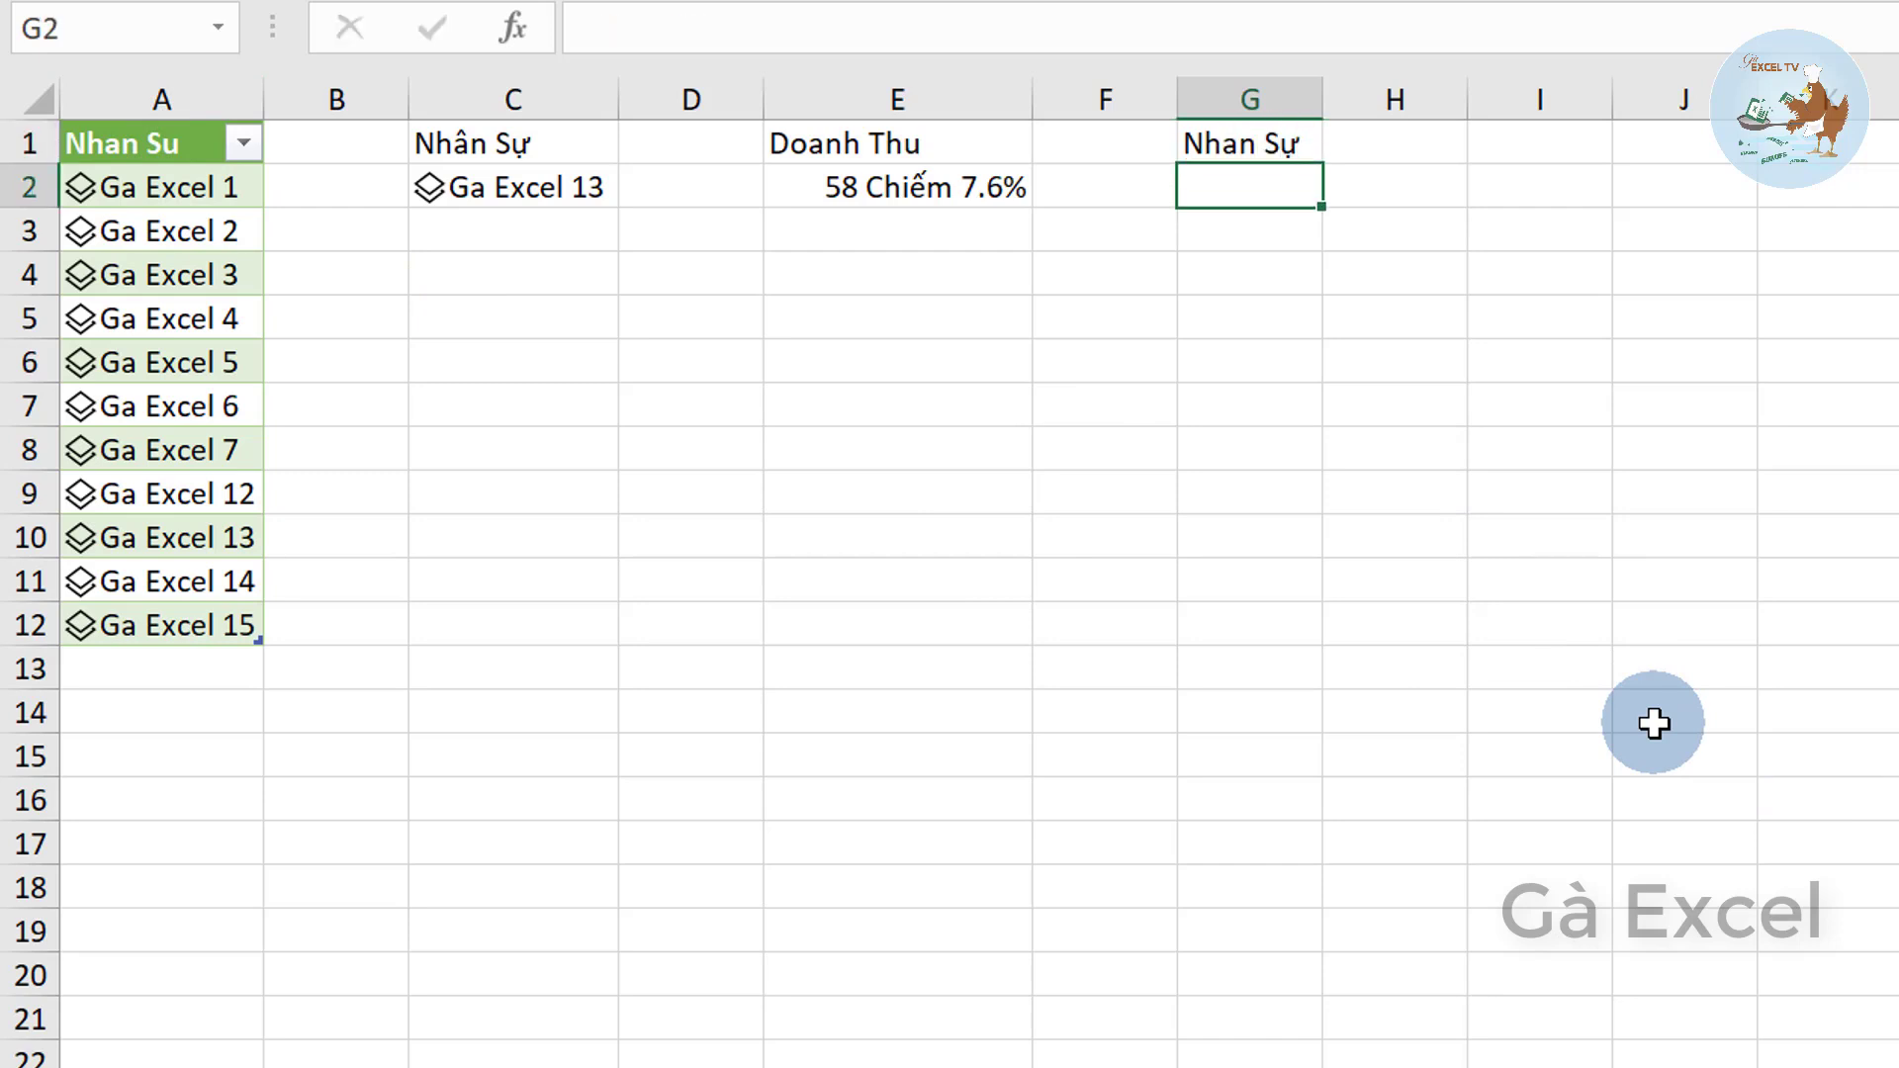
pyautogui.click(132, 115)
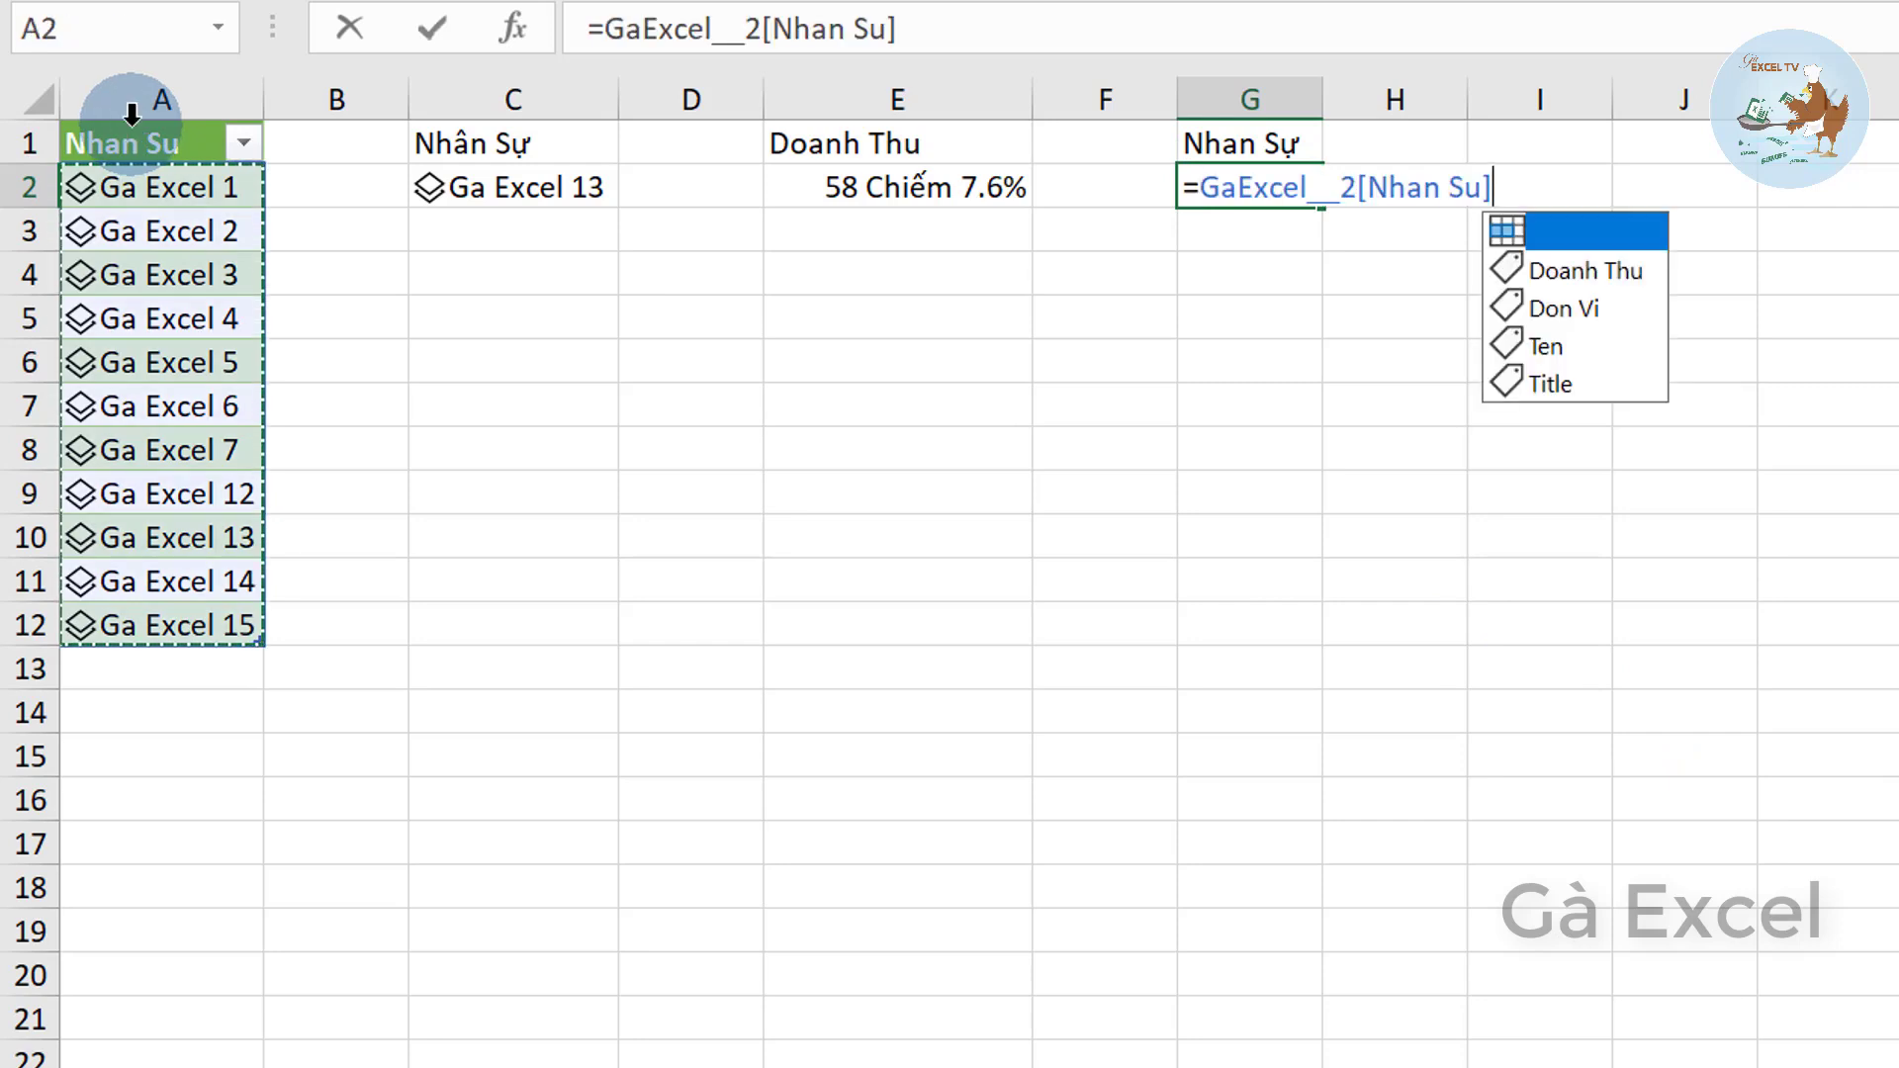
pyautogui.click(1550, 346)
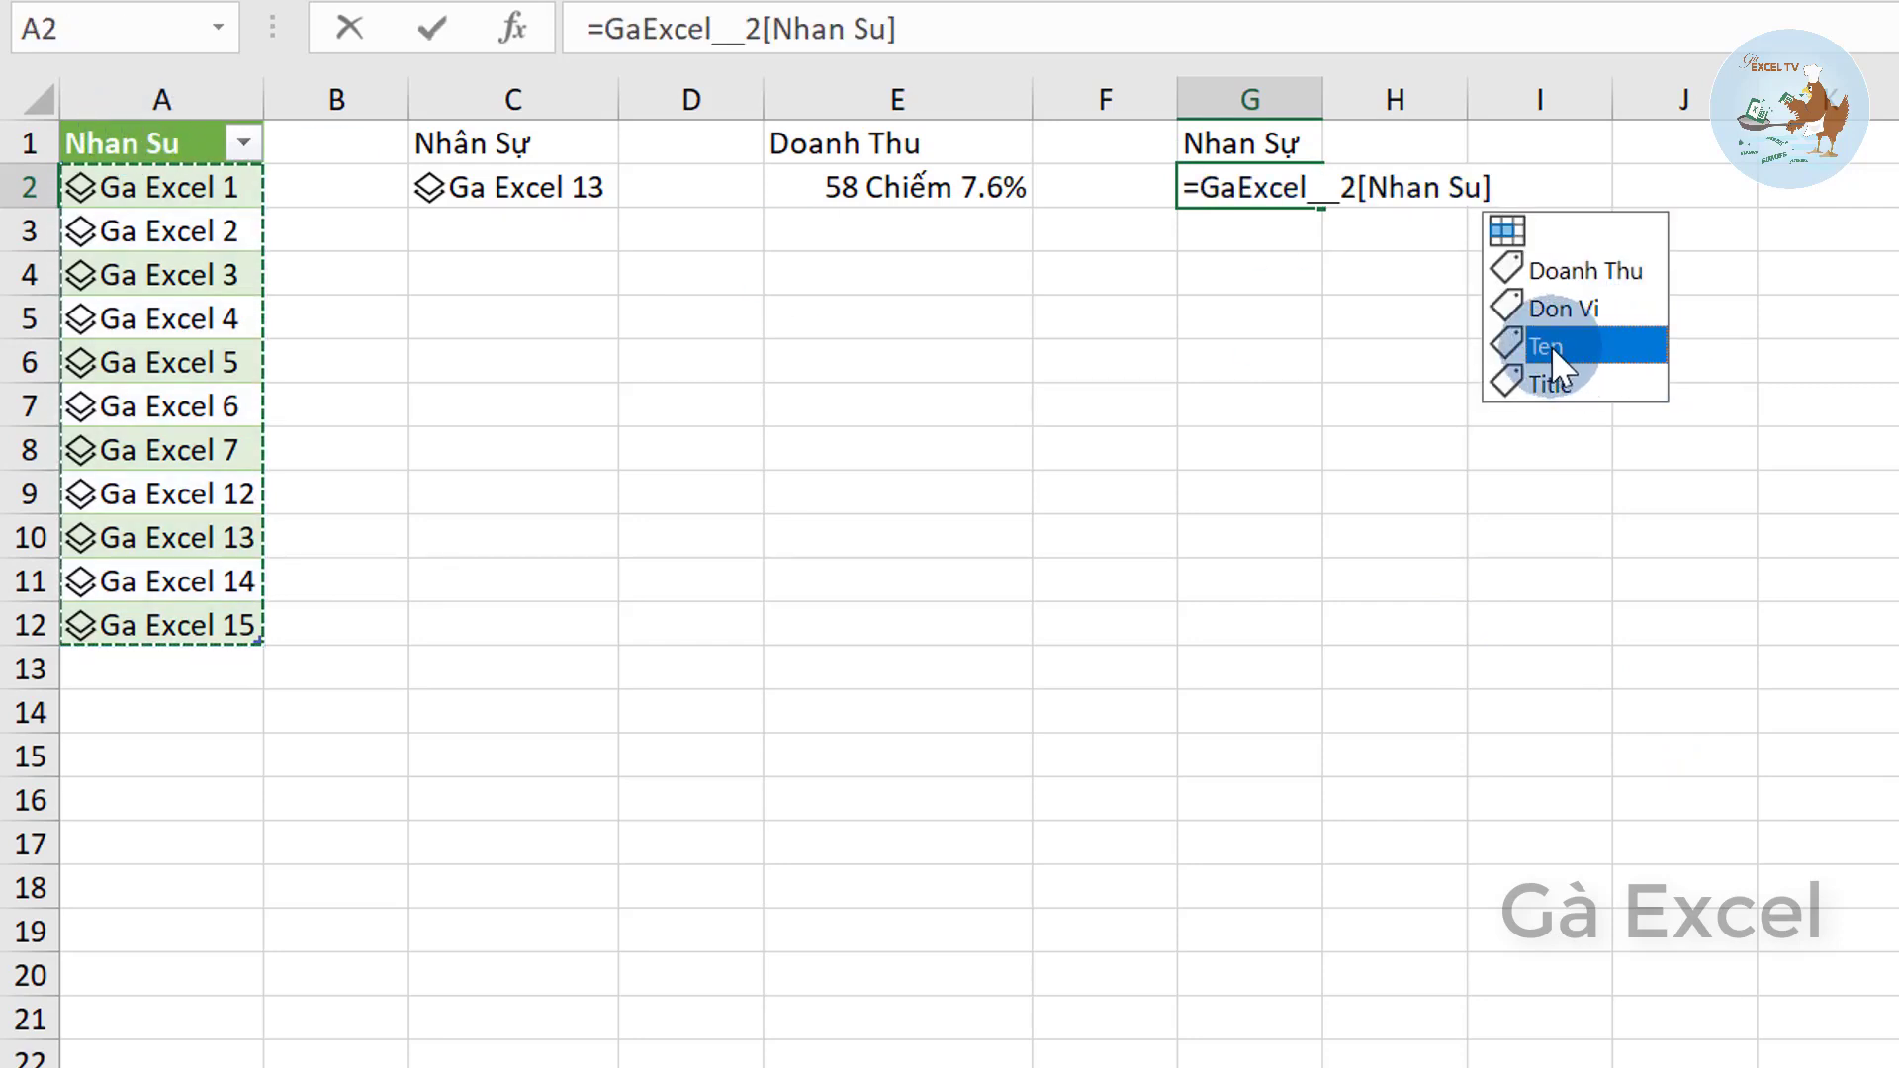
pyautogui.doubleClick(1551, 346)
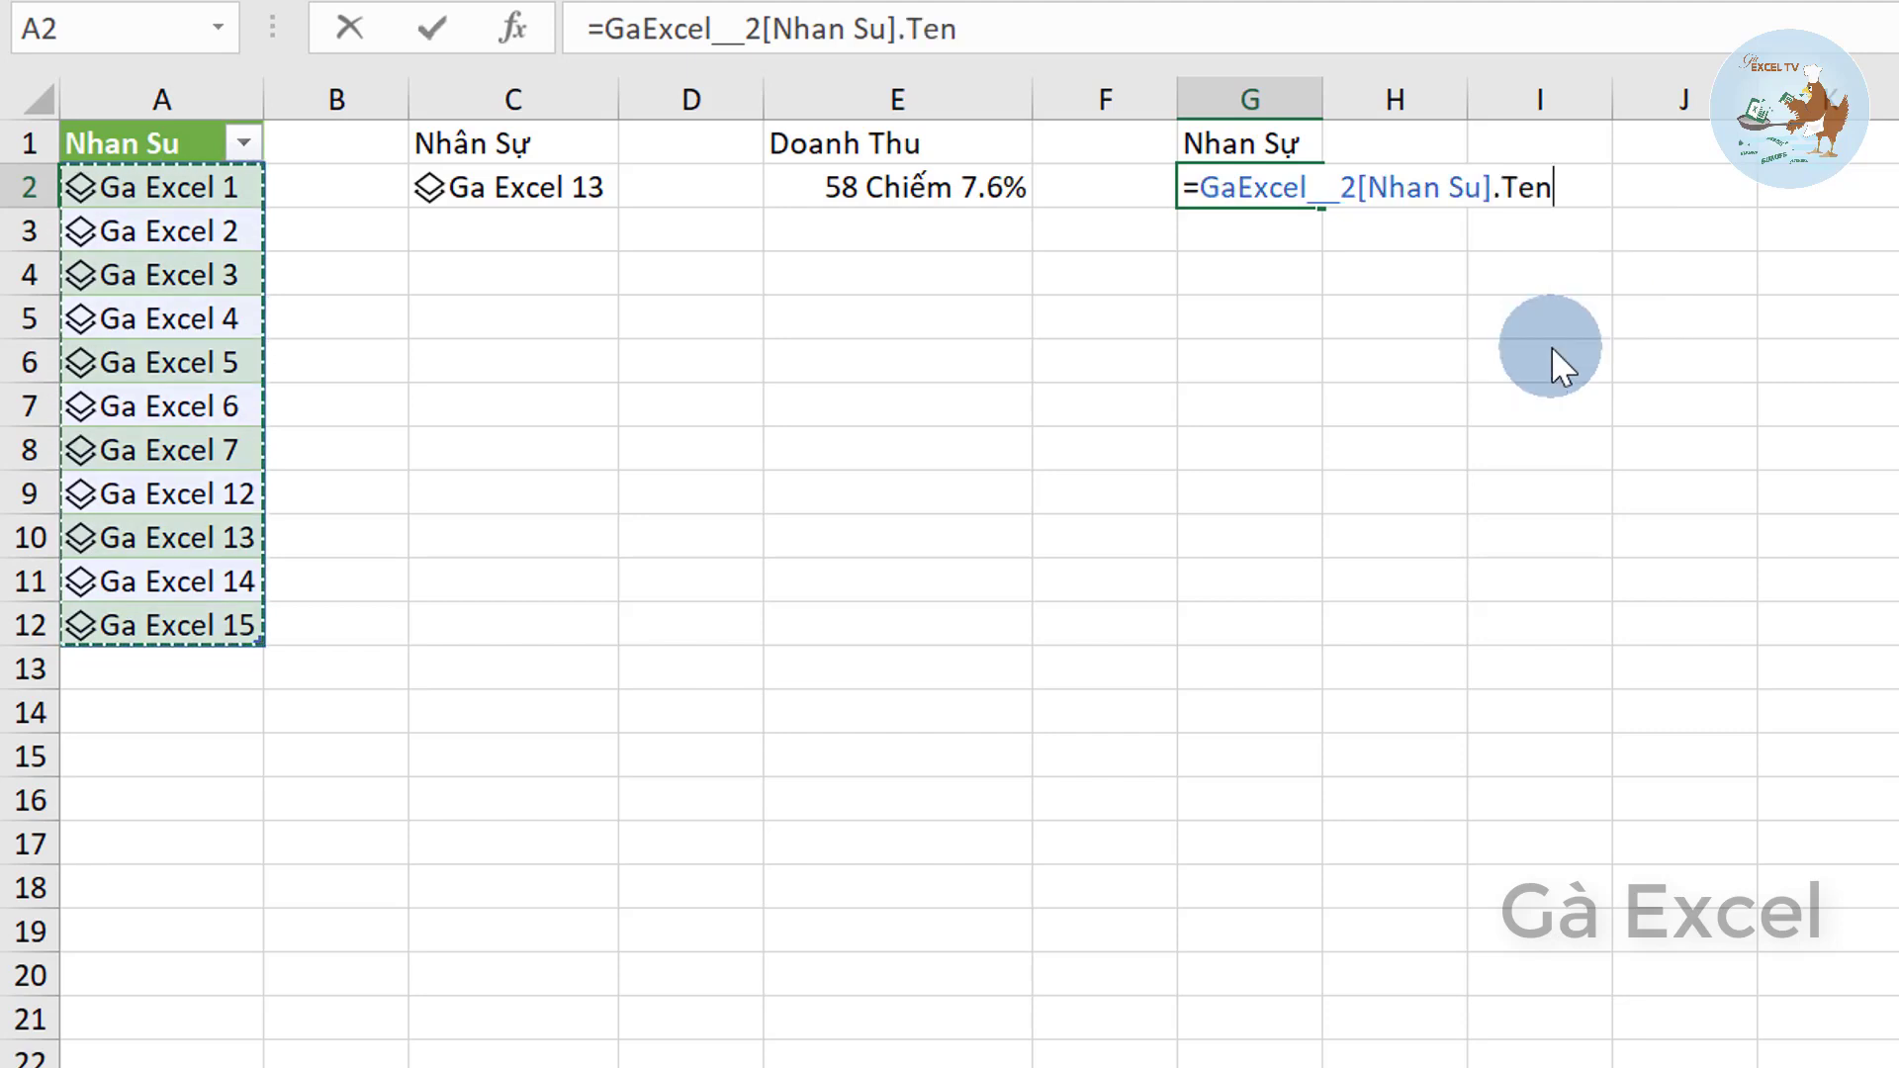
pyautogui.press('Return')
pyautogui.moveTo(1323, 99); pyautogui.dragTo(1361, 99)
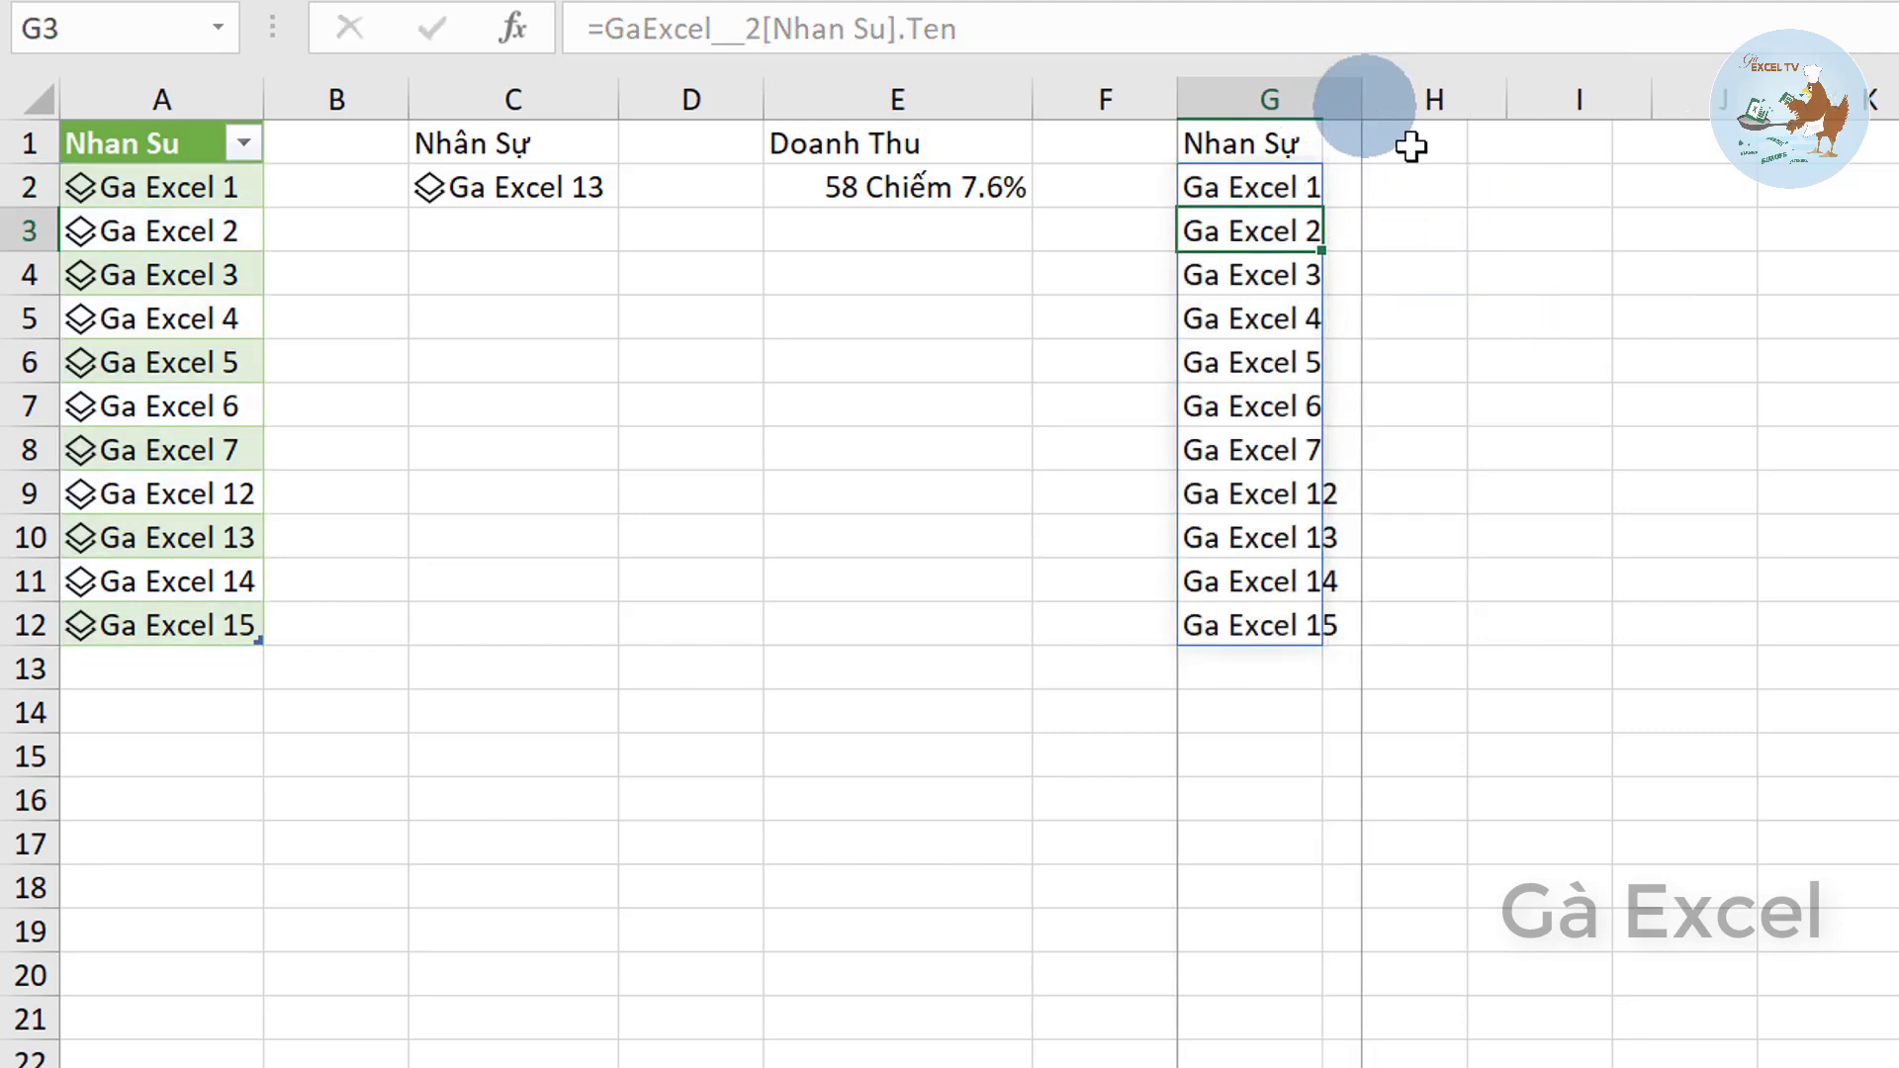
# Head H1 'Doanh Thu' and spill revenues via GaExcel__2[Nhan Su].[Doanh Thu], widening column H.
pyautogui.click(1433, 183)
pyautogui.click(1434, 142)
pyautogui.write('Doanh Thu')
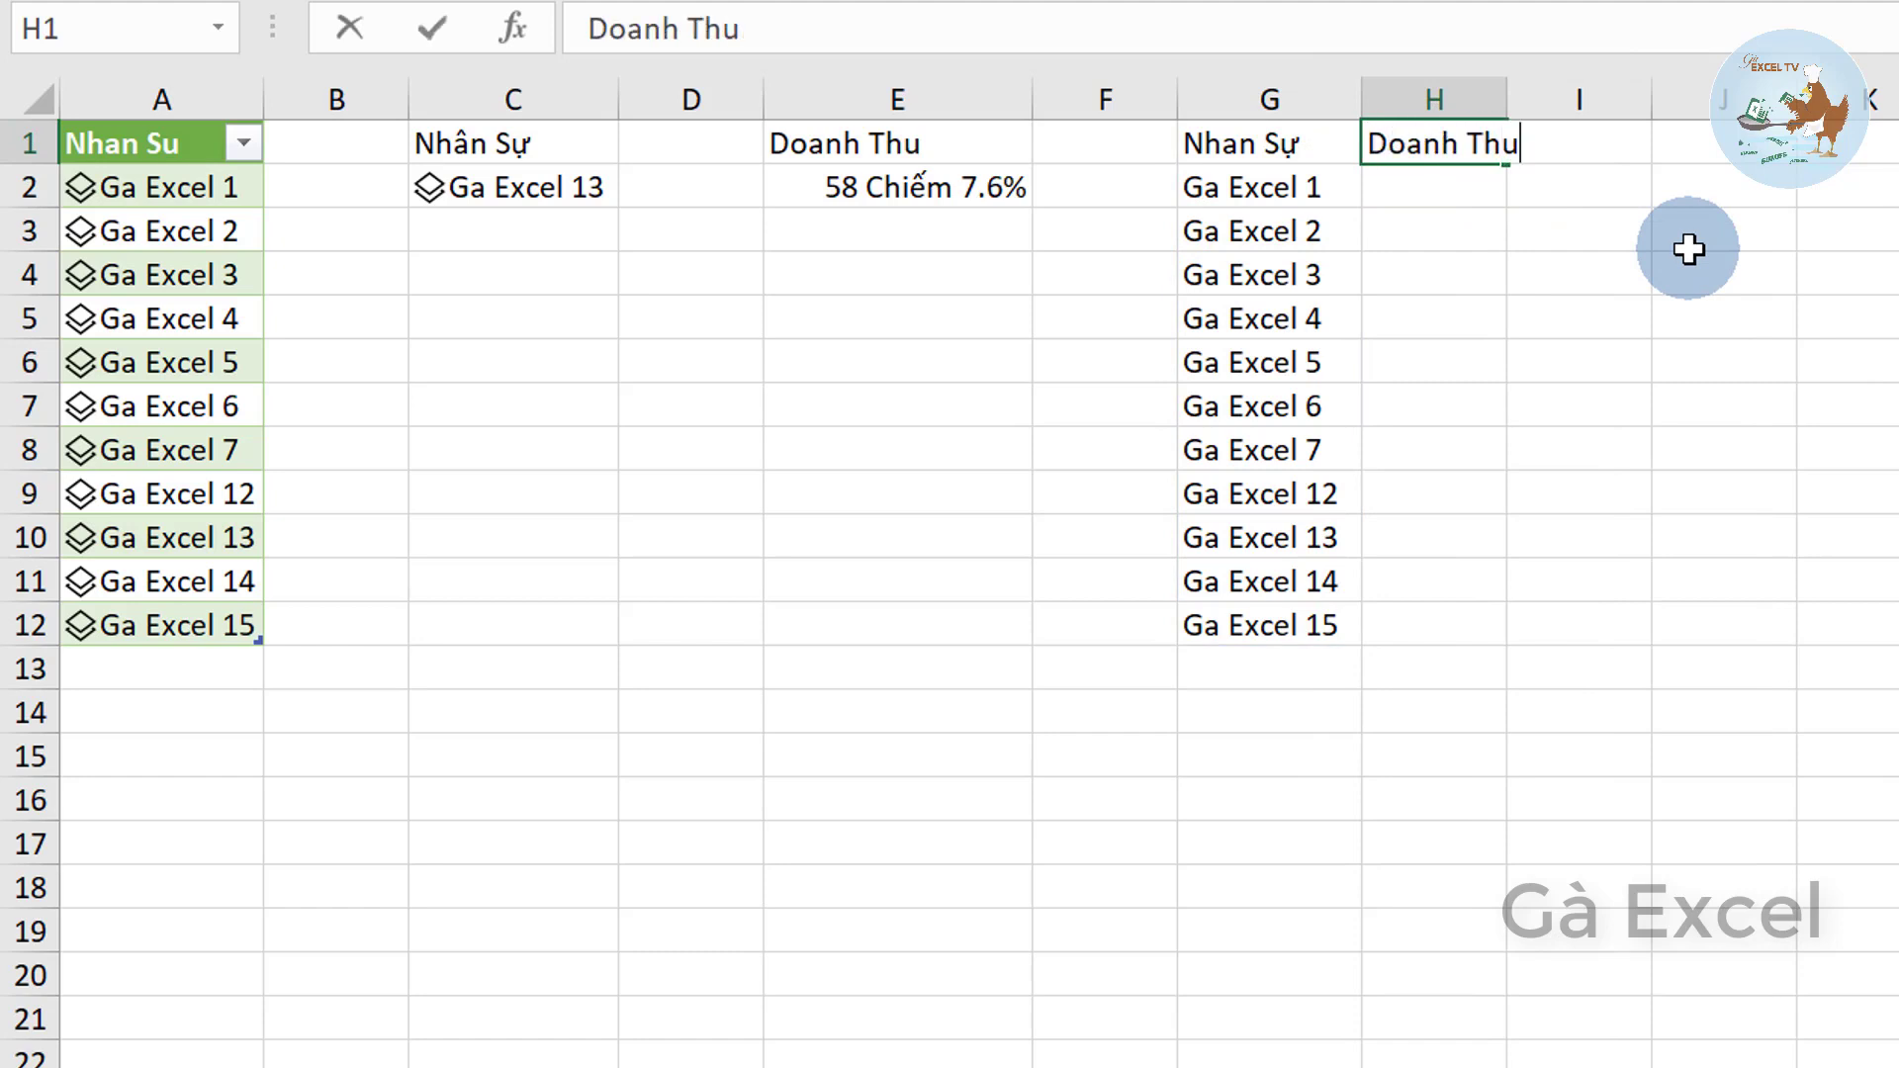
pyautogui.press('Return')
pyautogui.write('=')
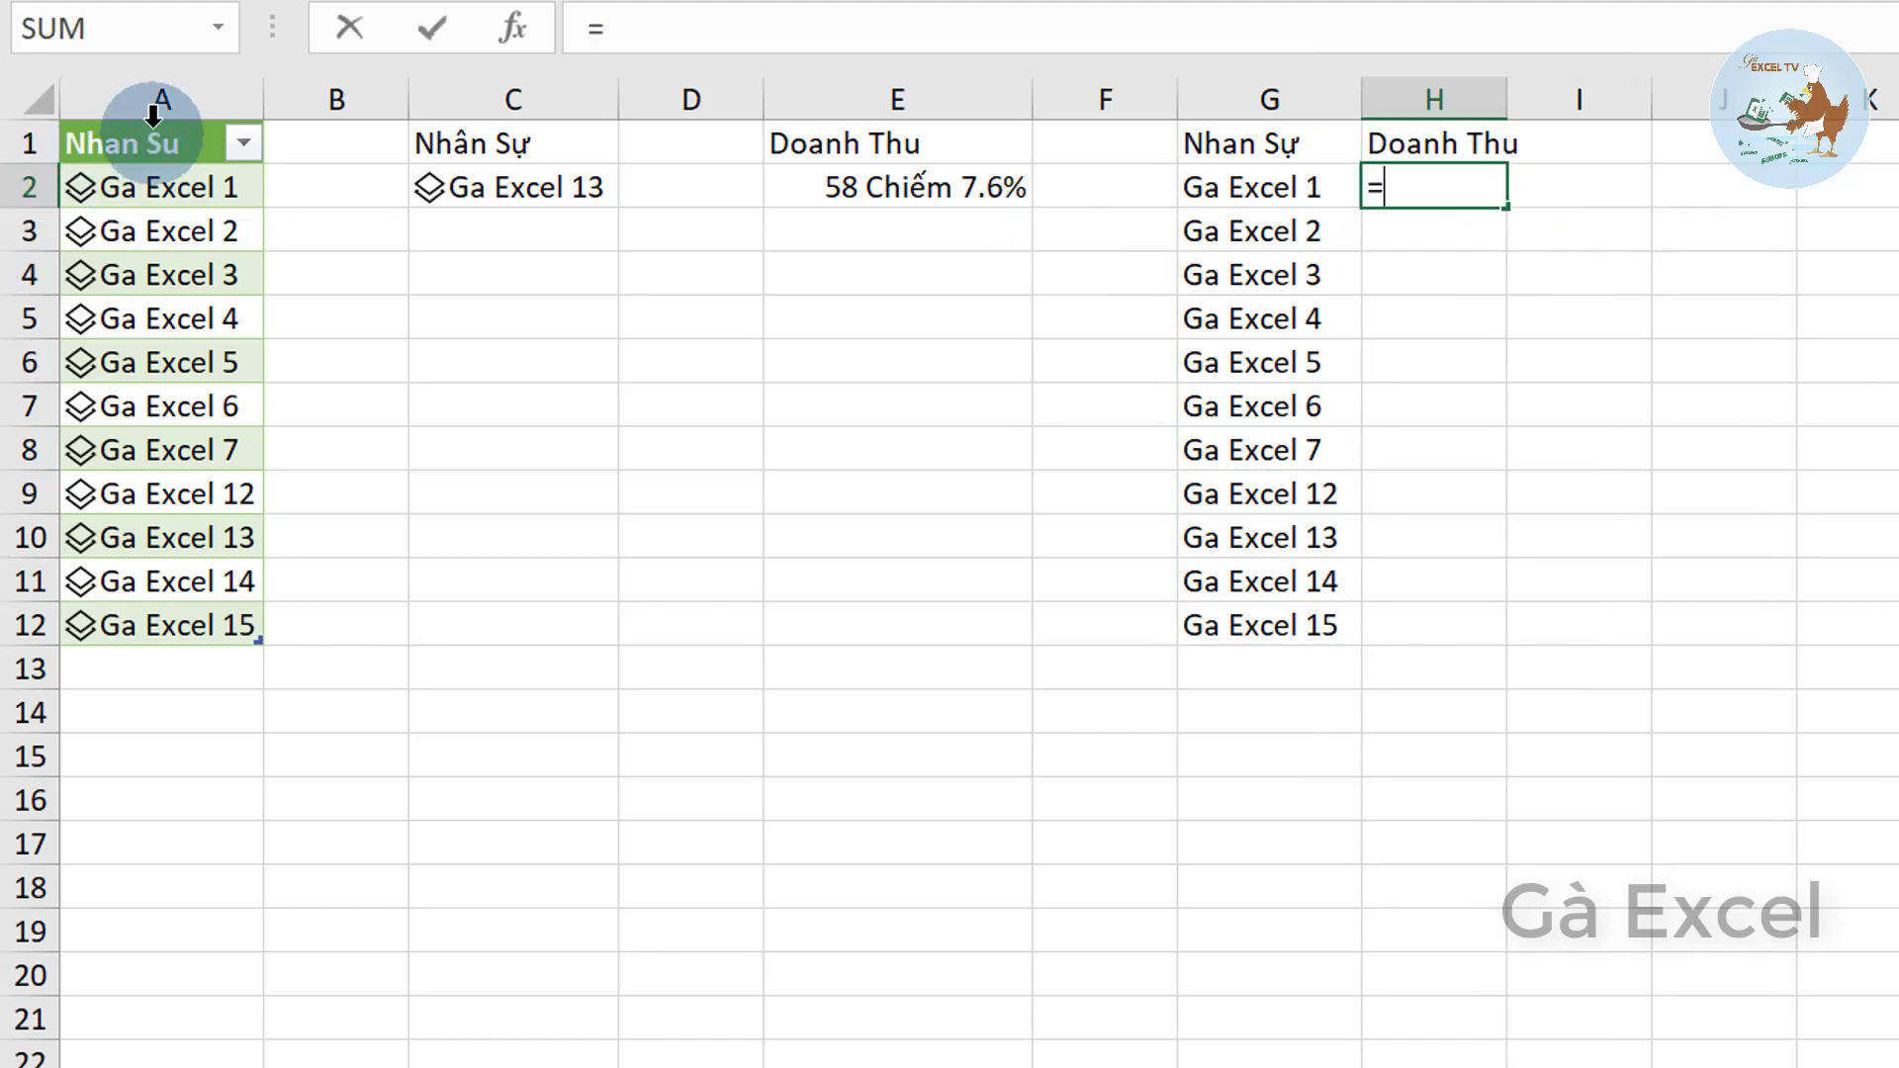
pyautogui.click(153, 114)
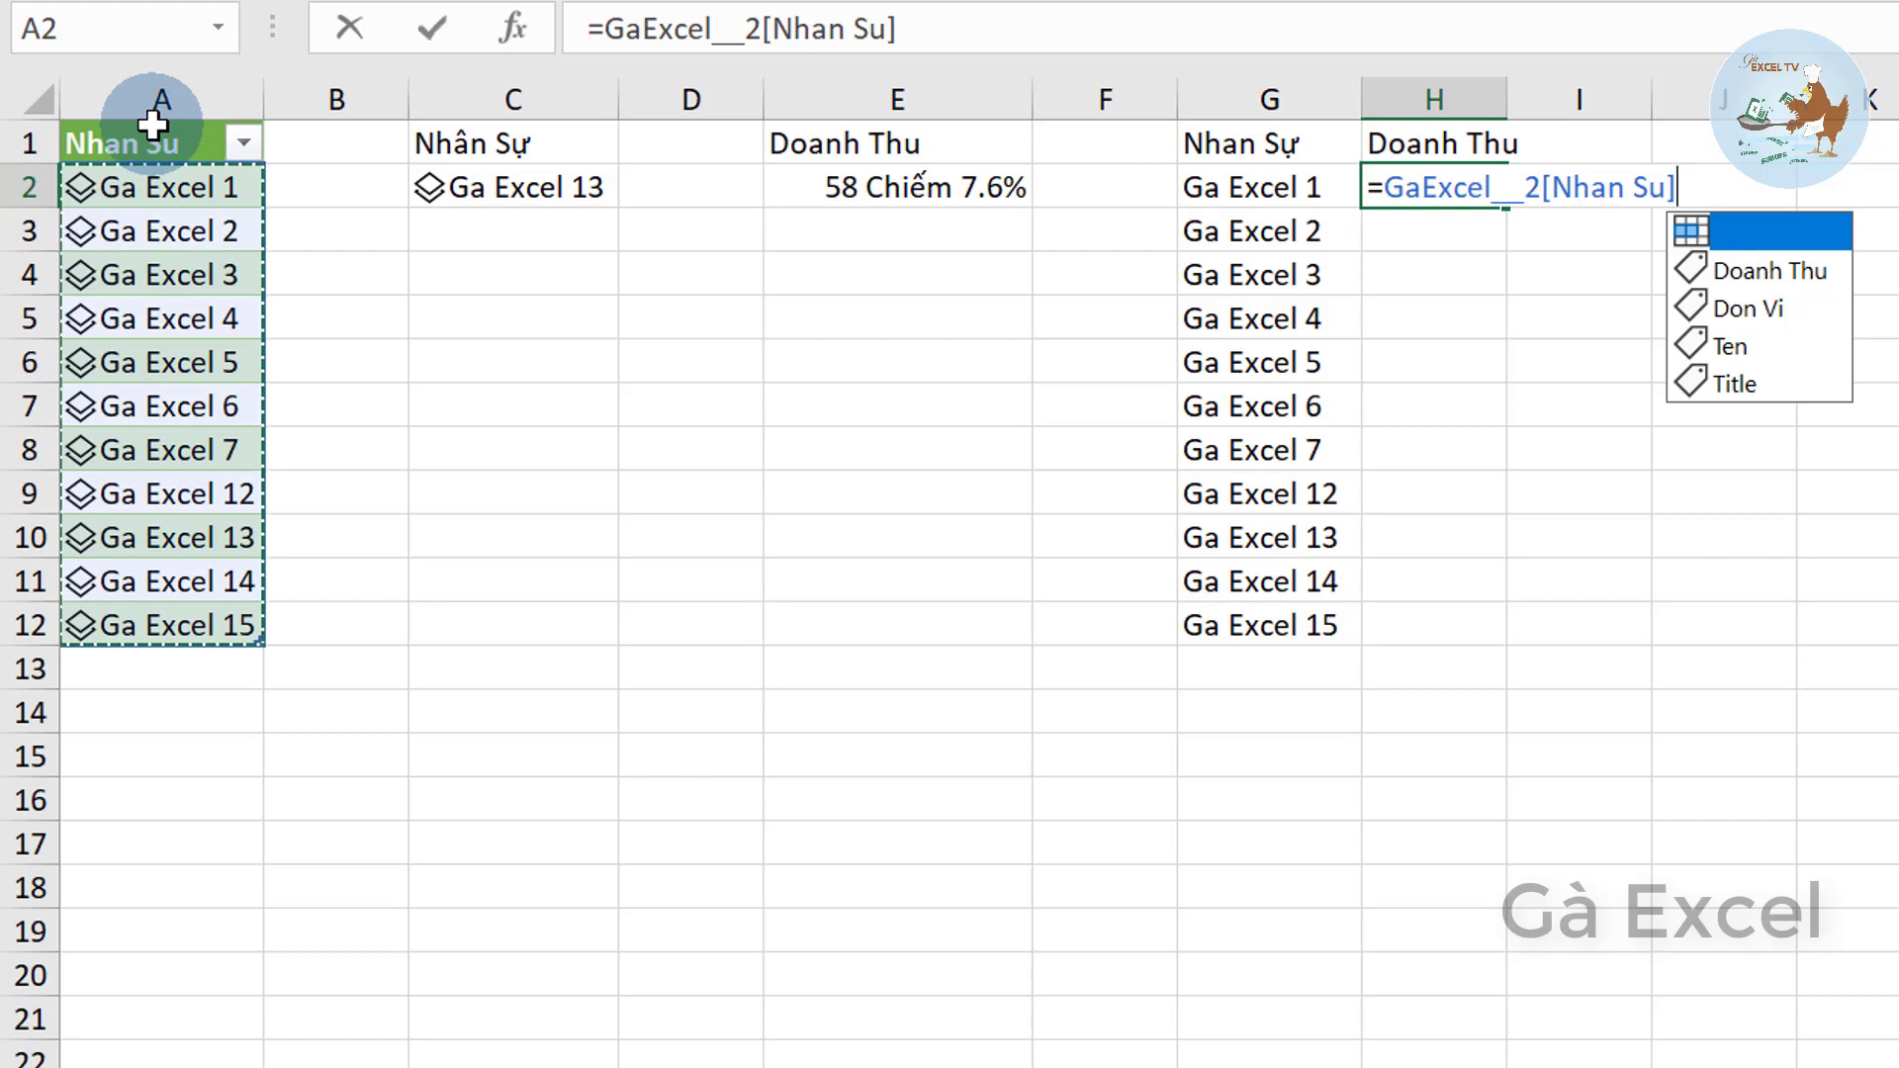
pyautogui.write('.')
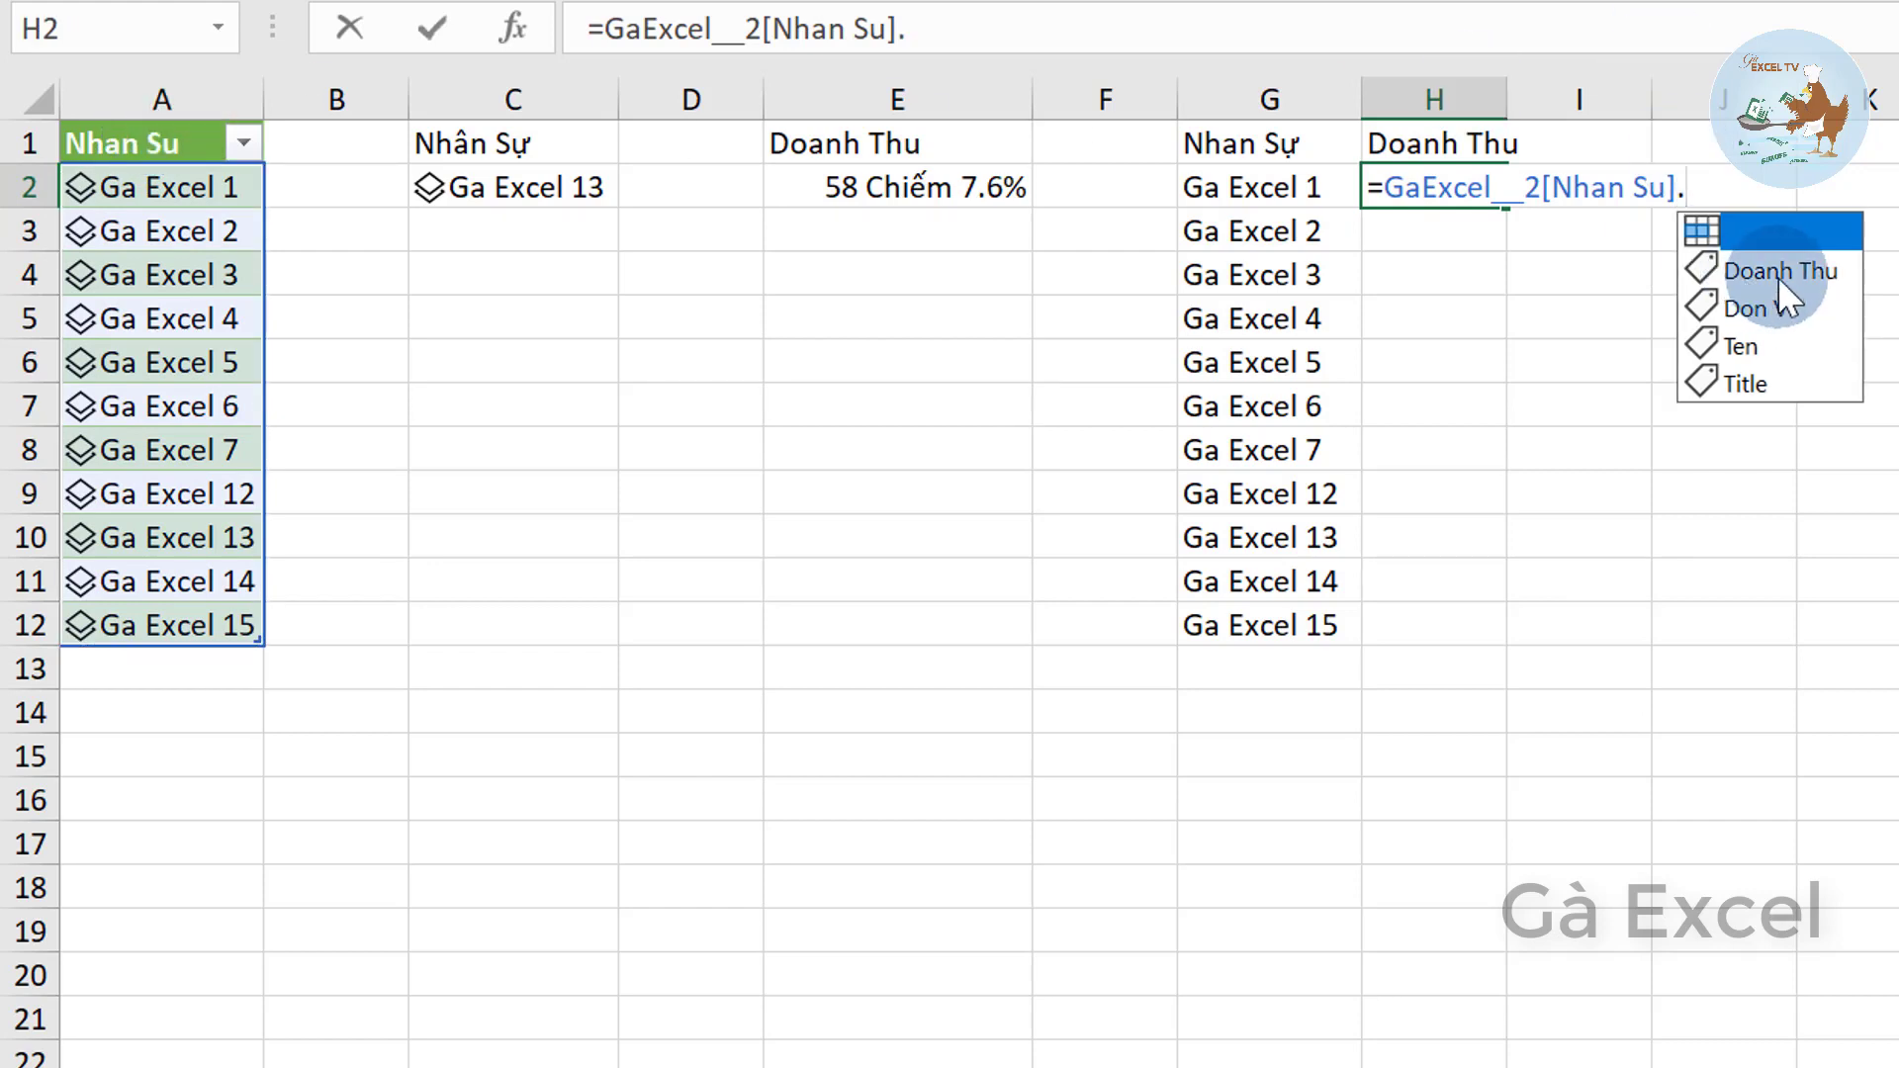
pyautogui.doubleClick(1780, 271)
pyautogui.press('Return')
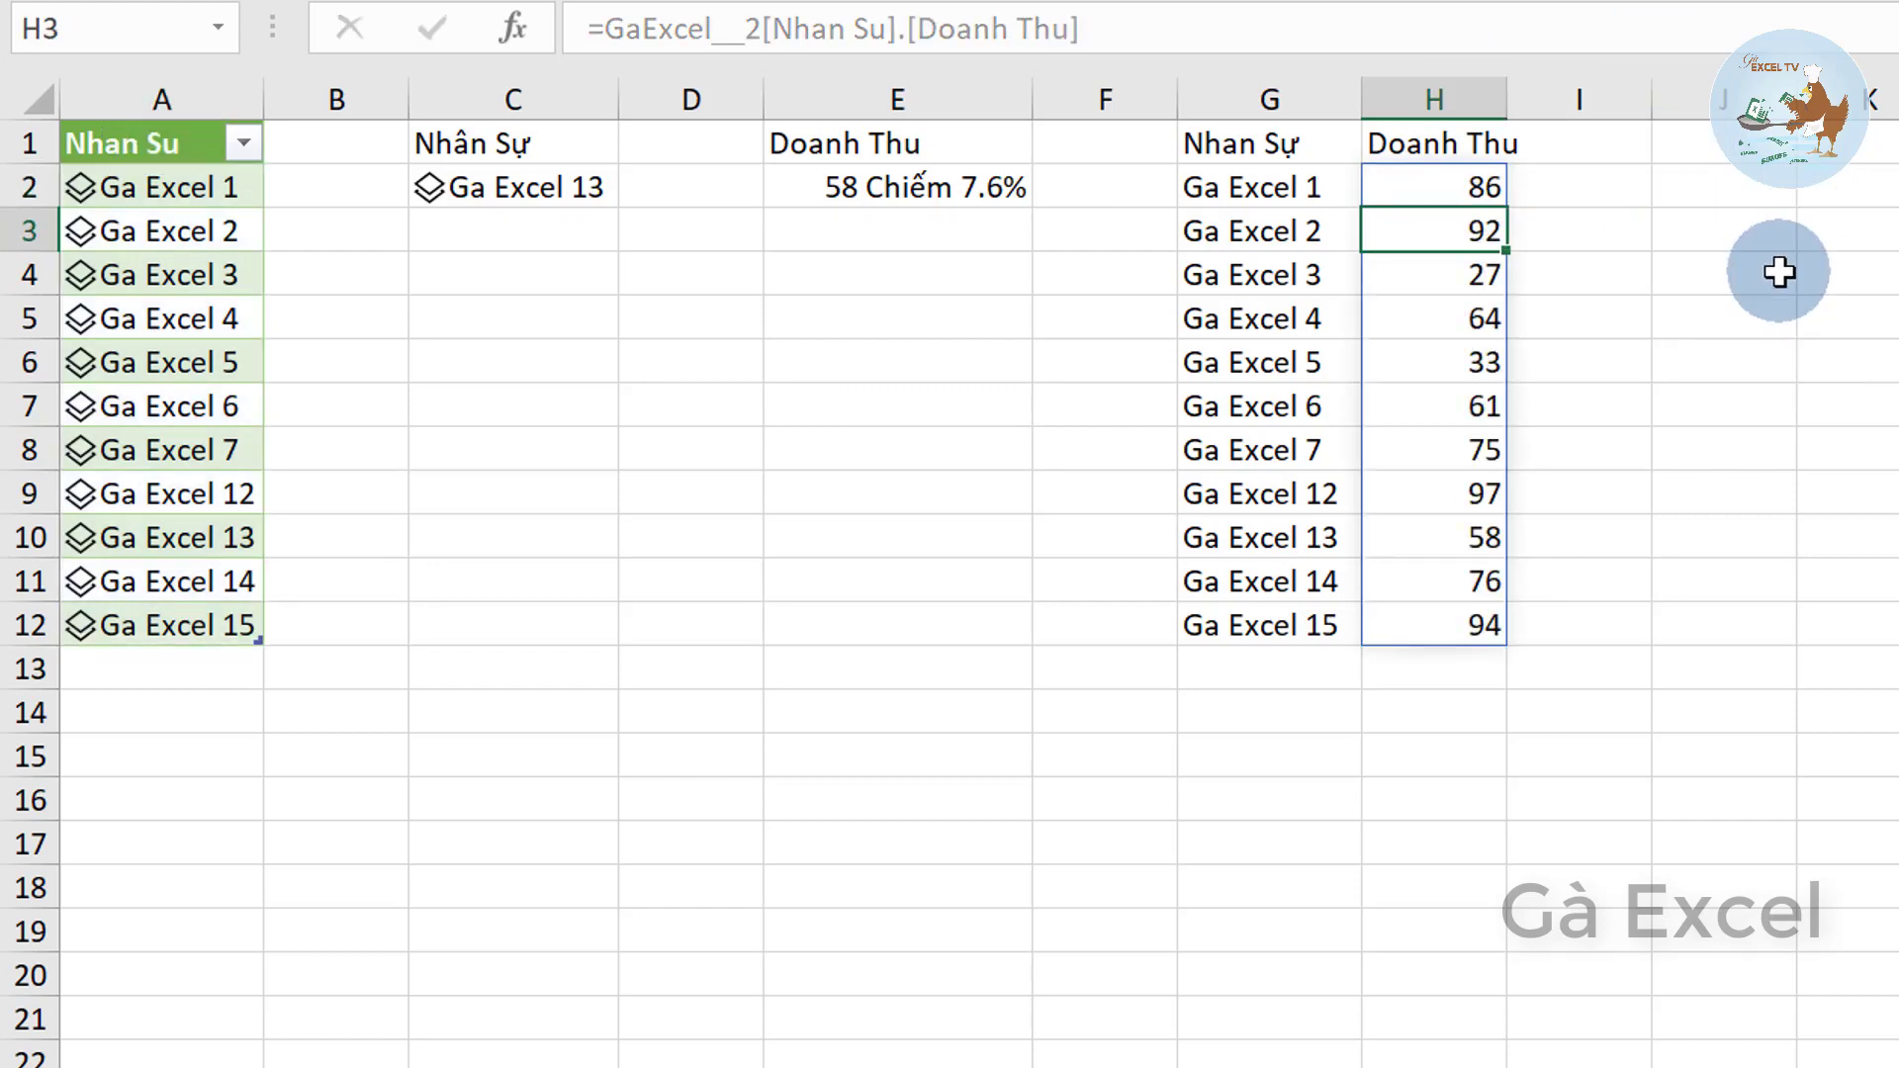
pyautogui.moveTo(1508, 96); pyautogui.dragTo(1558, 96)
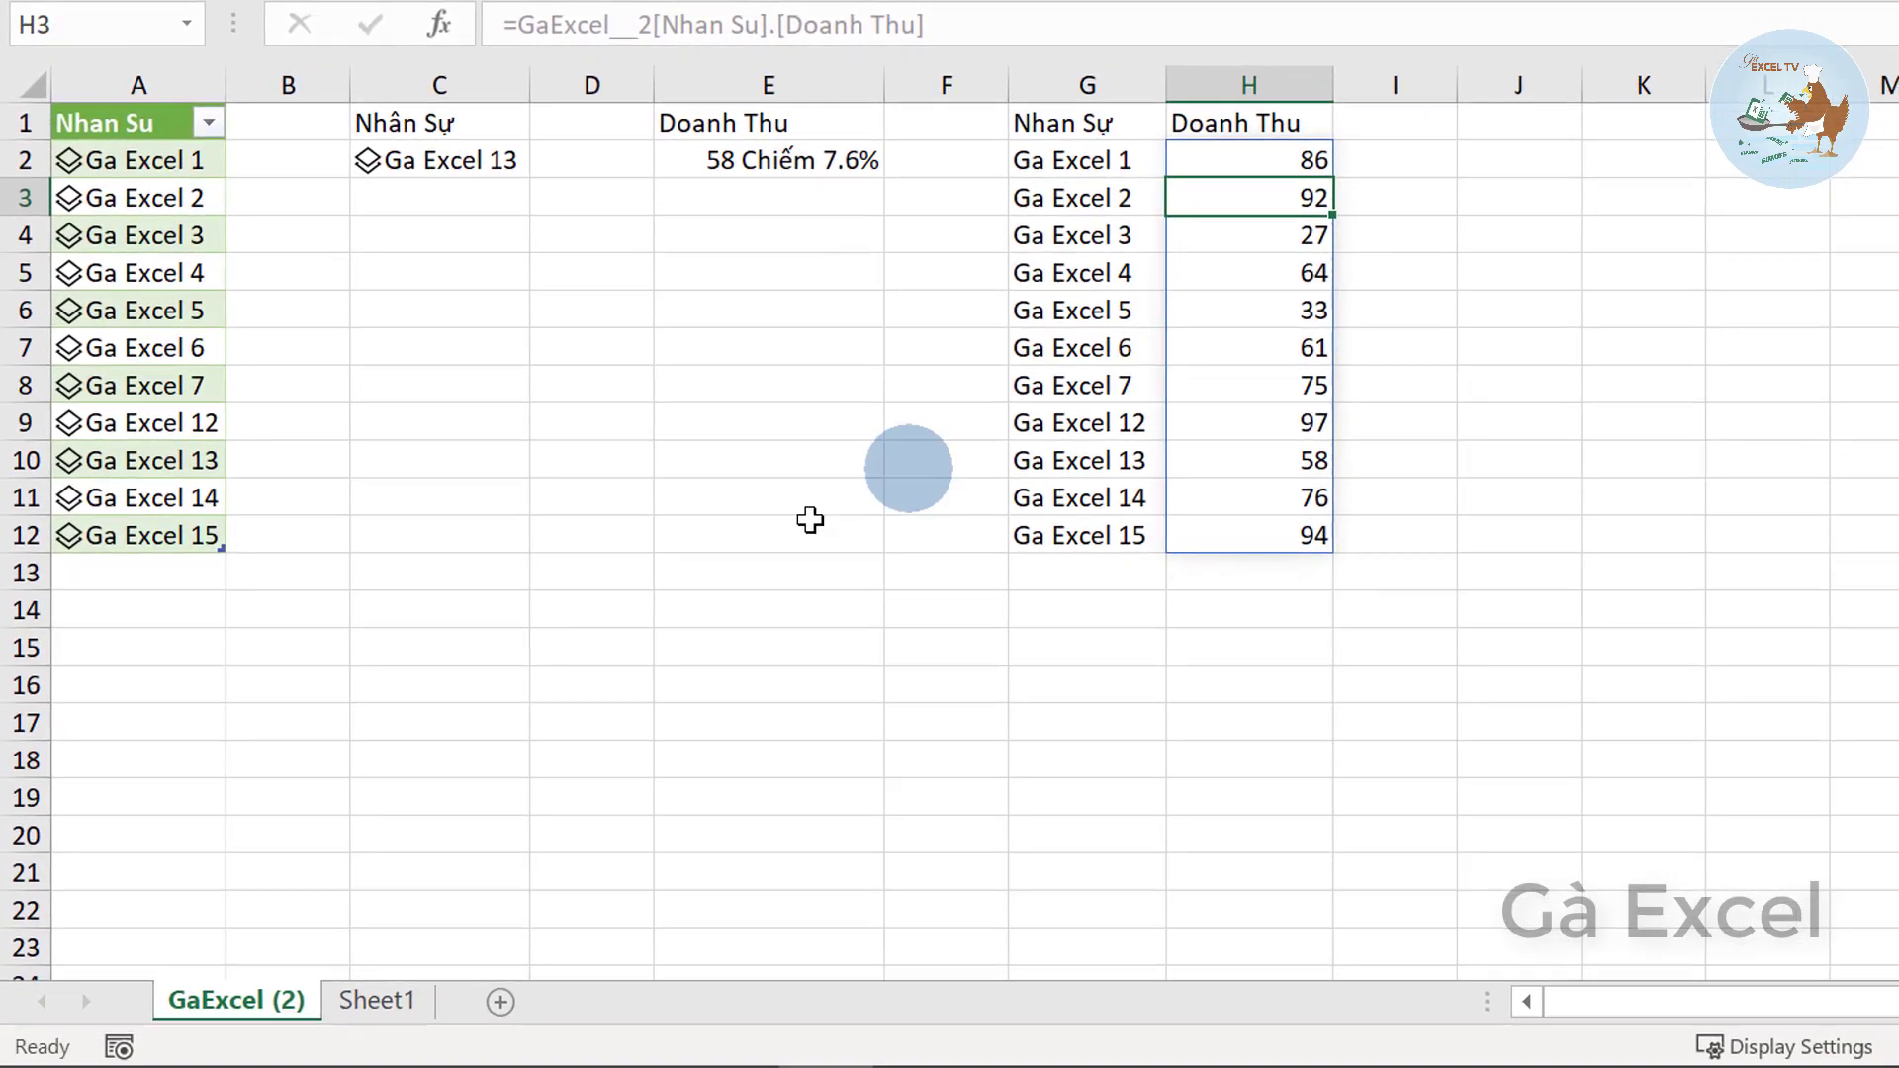
# On Sheet1, extend the table with rows for Ga Excel 16 and Ga Excel 17.
pyautogui.click(126, 310)
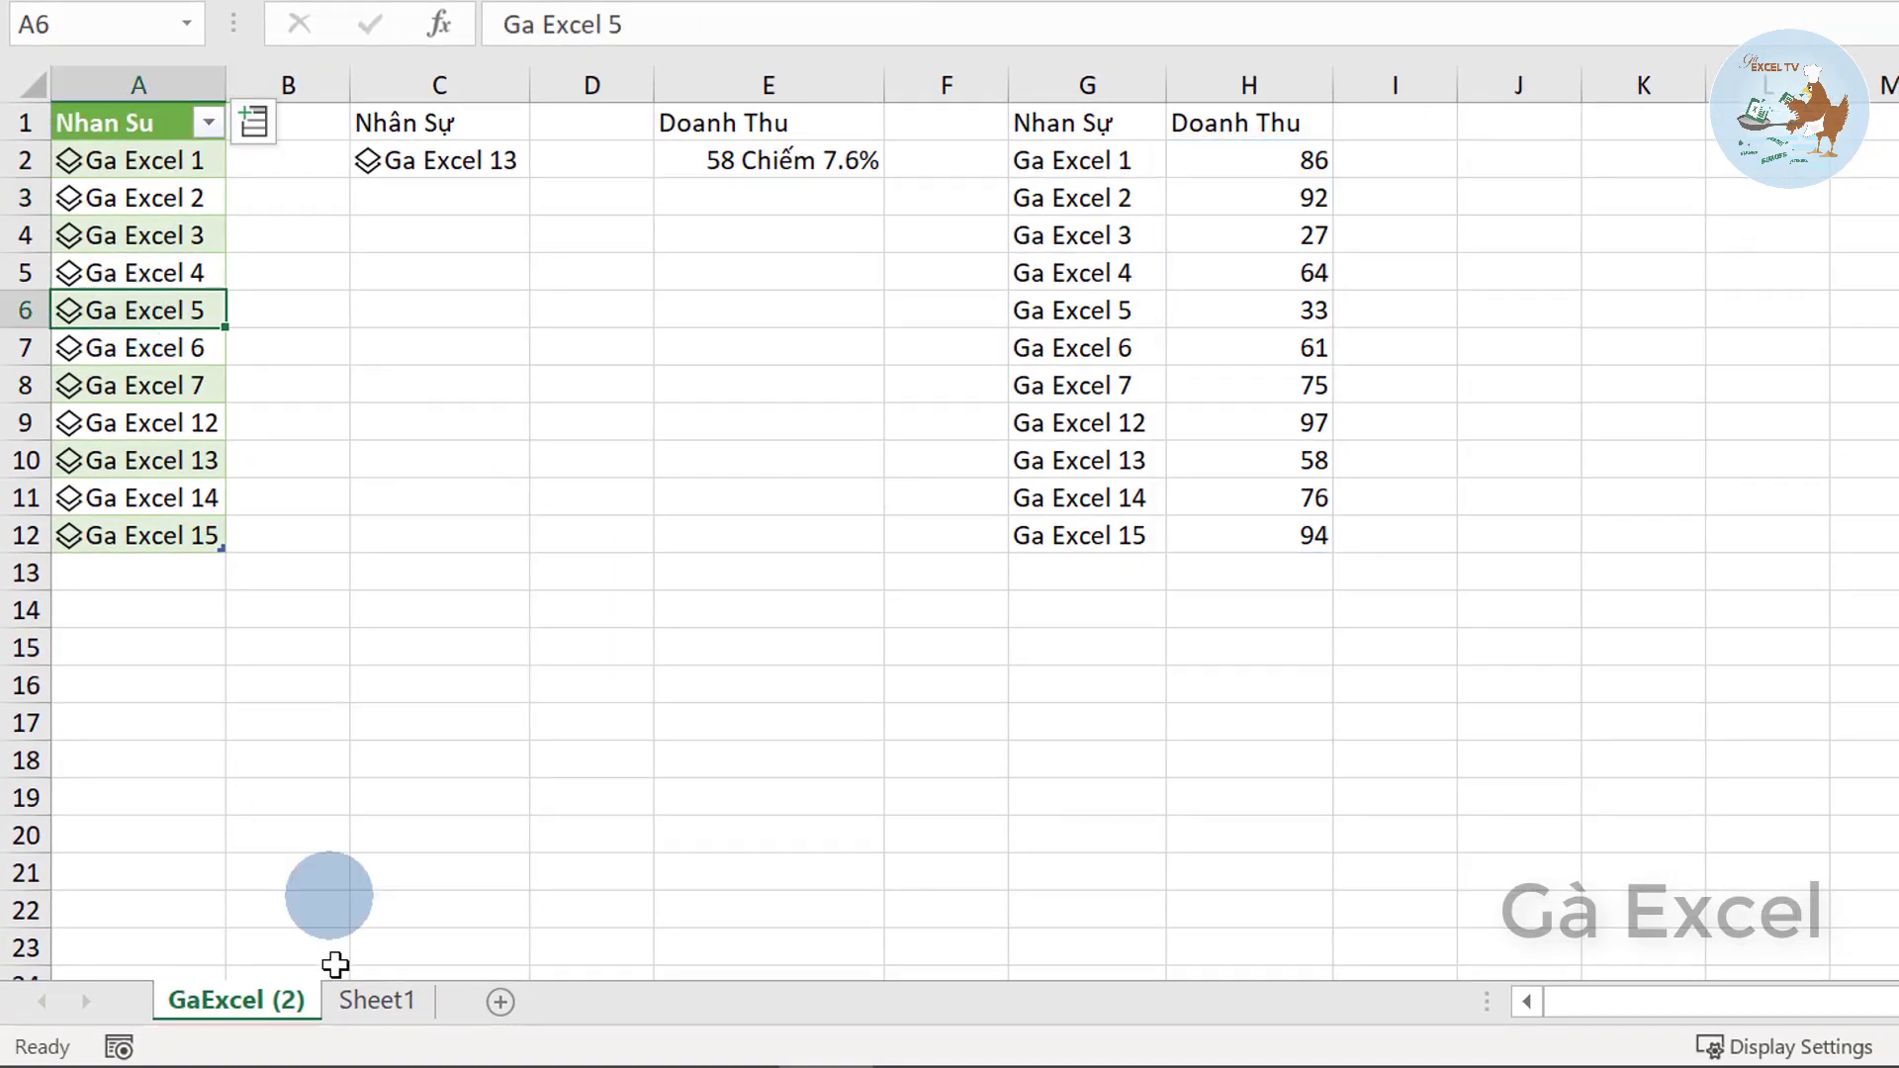
pyautogui.click(395, 1009)
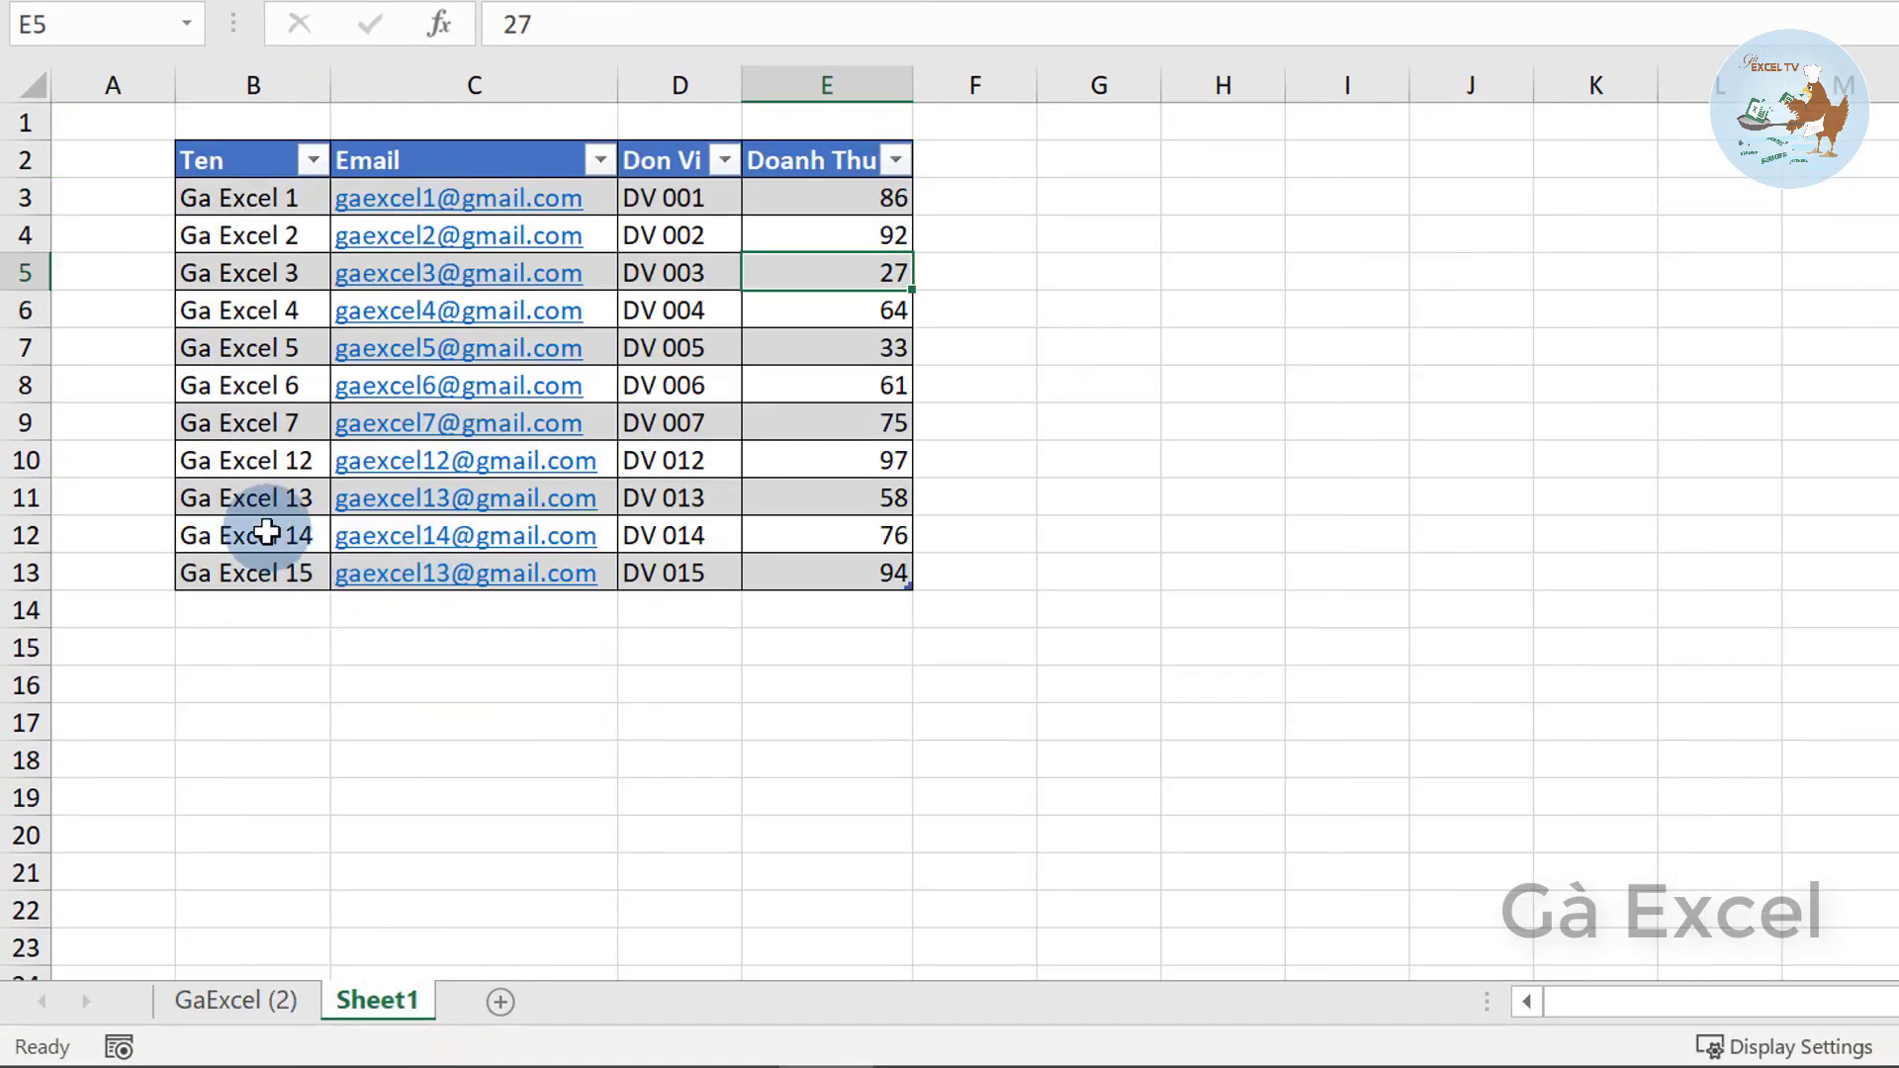
pyautogui.moveTo(284, 541)
pyautogui.mouseDown()
pyautogui.moveTo(860, 581)
pyautogui.moveTo(920, 596)
pyautogui.moveTo(917, 665)
pyautogui.mouseUp()
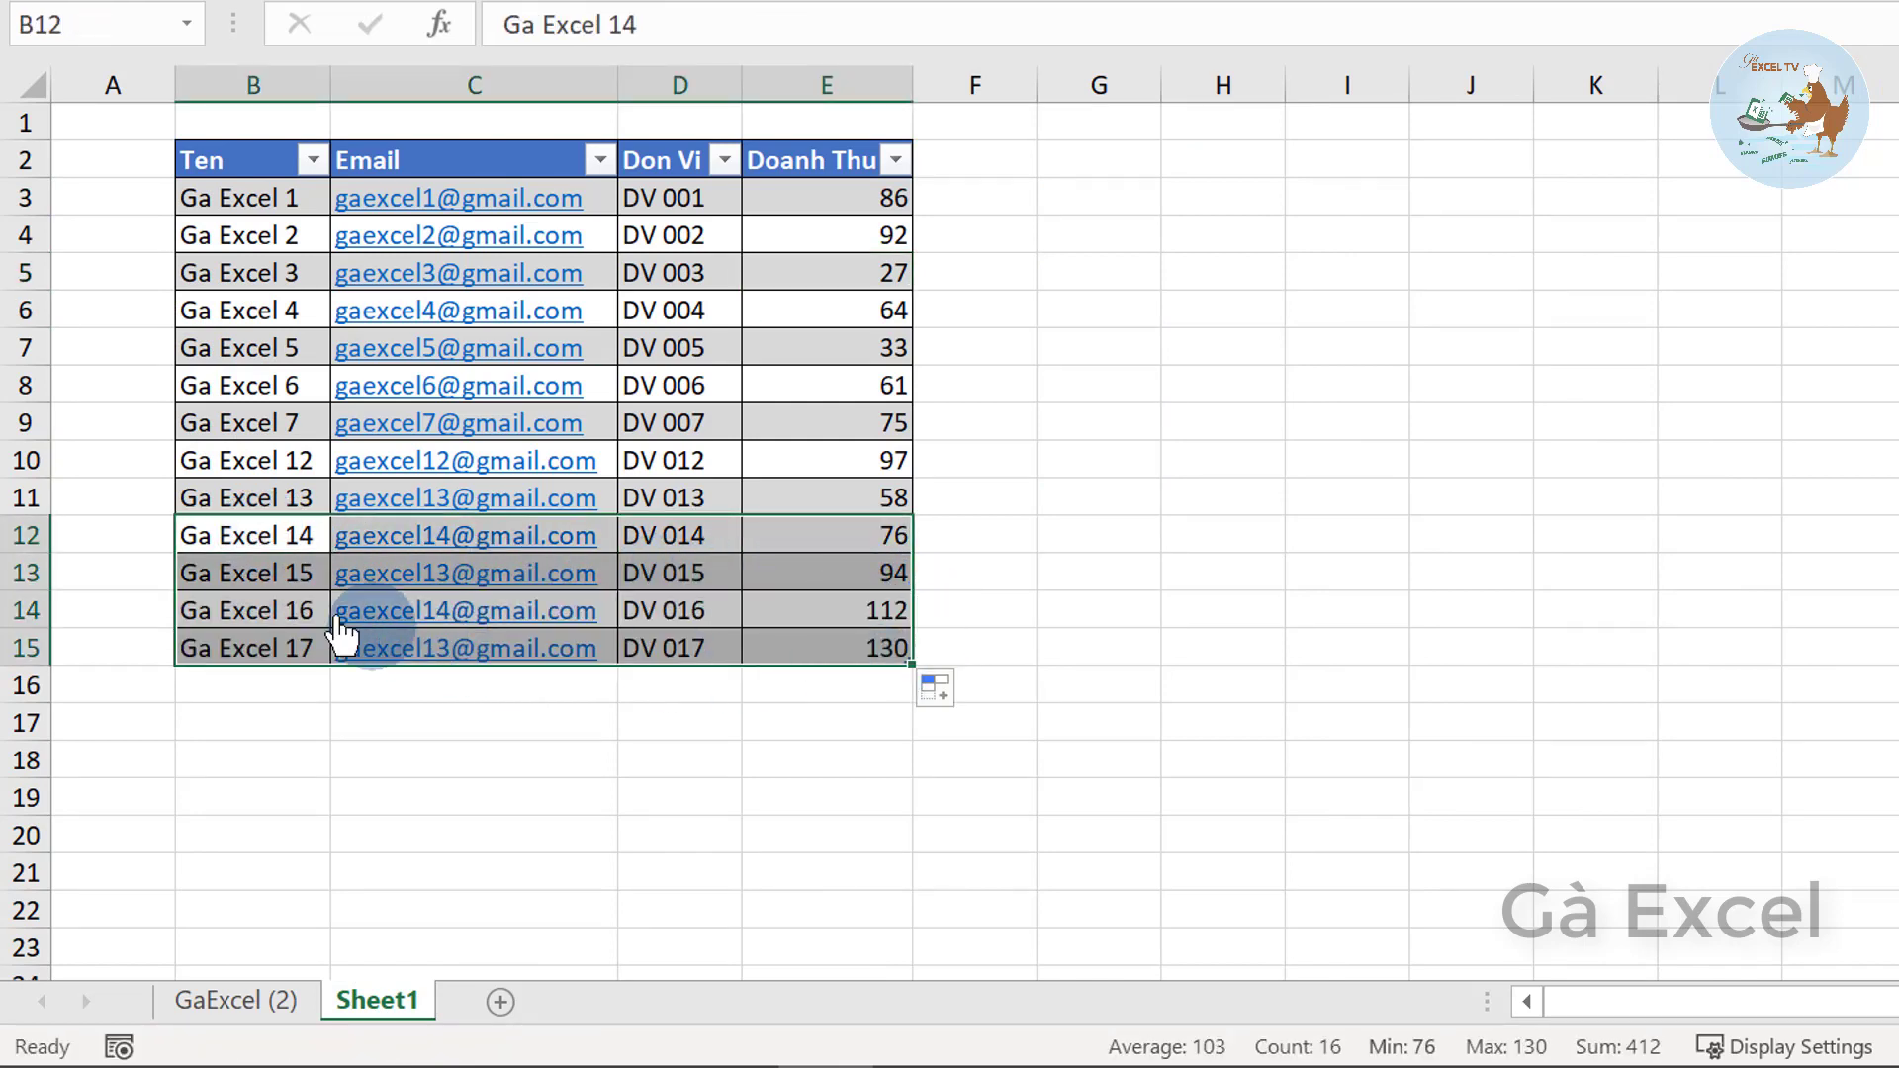
pyautogui.click(267, 611)
pyautogui.click(276, 644)
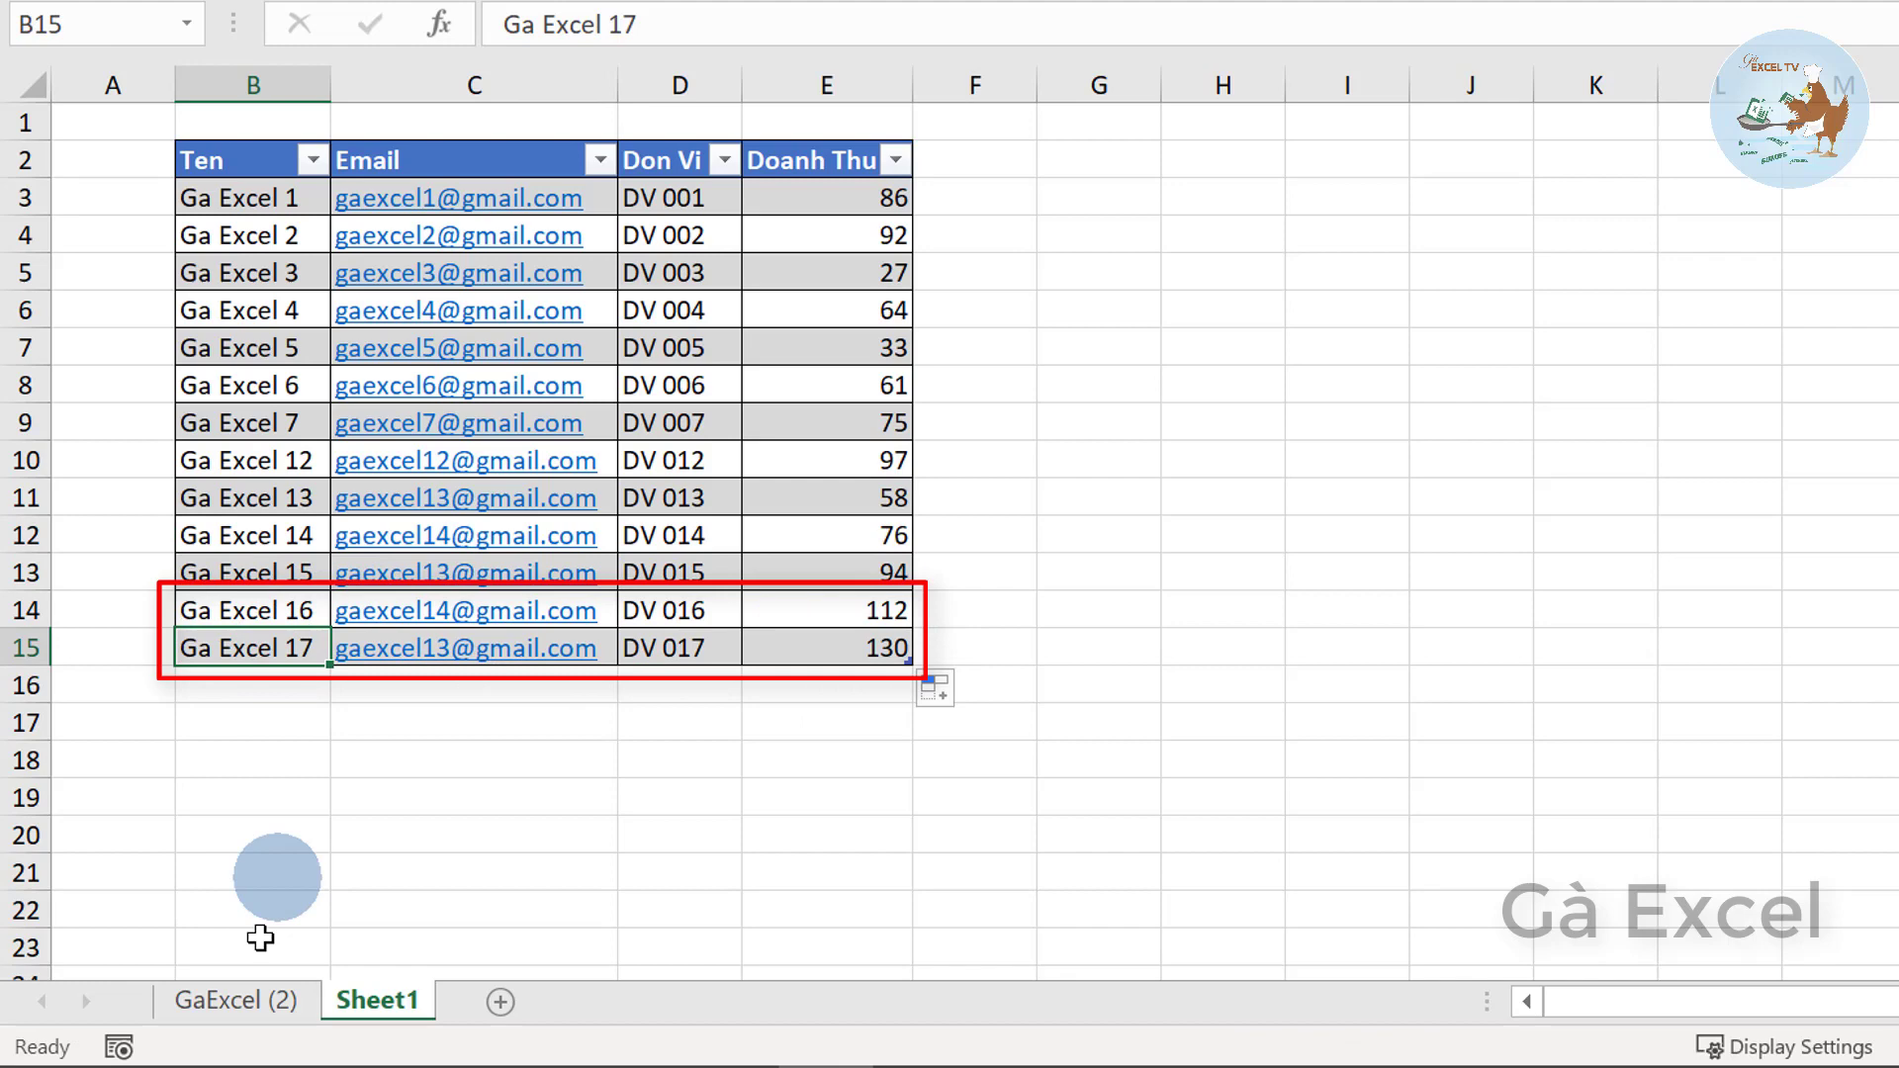
# Back on GaExcel (2), refresh the linked employee data.
pyautogui.click(235, 1001)
pyautogui.click(134, 274)
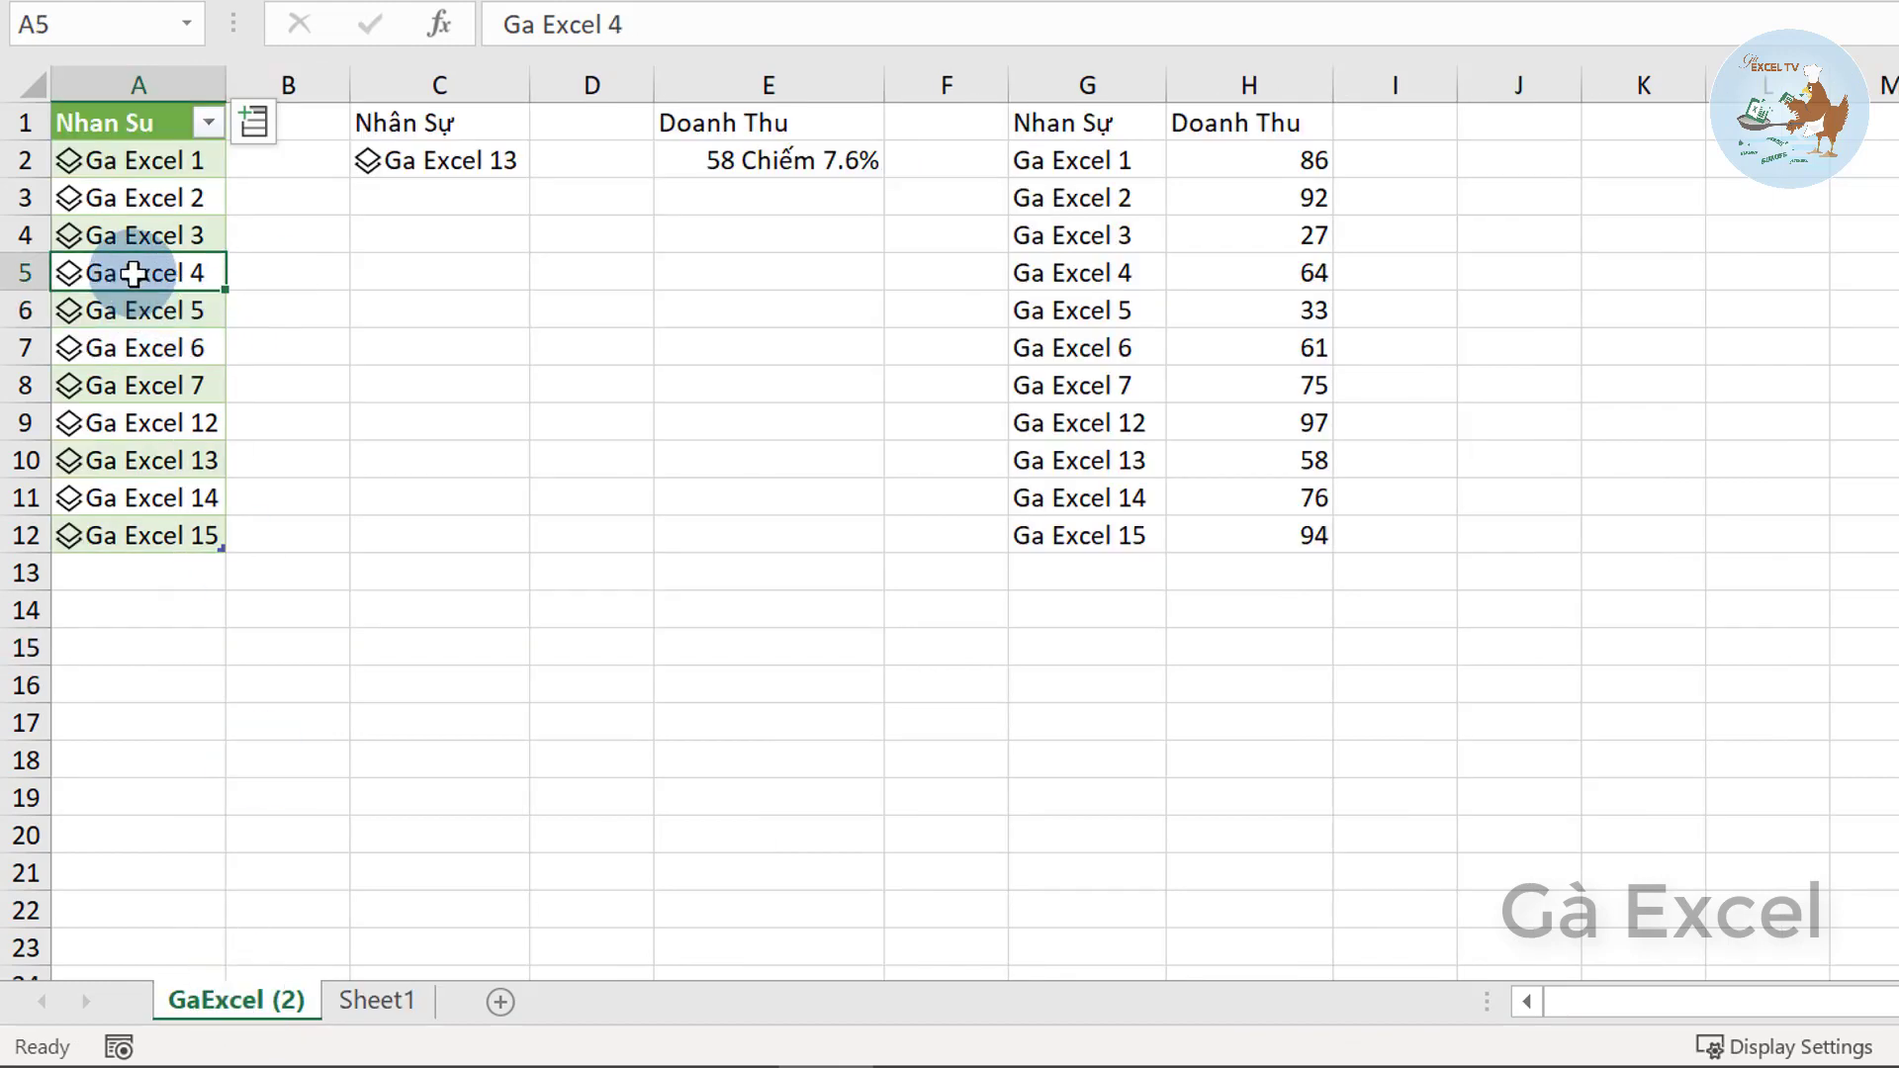
pyautogui.rightClick(136, 273)
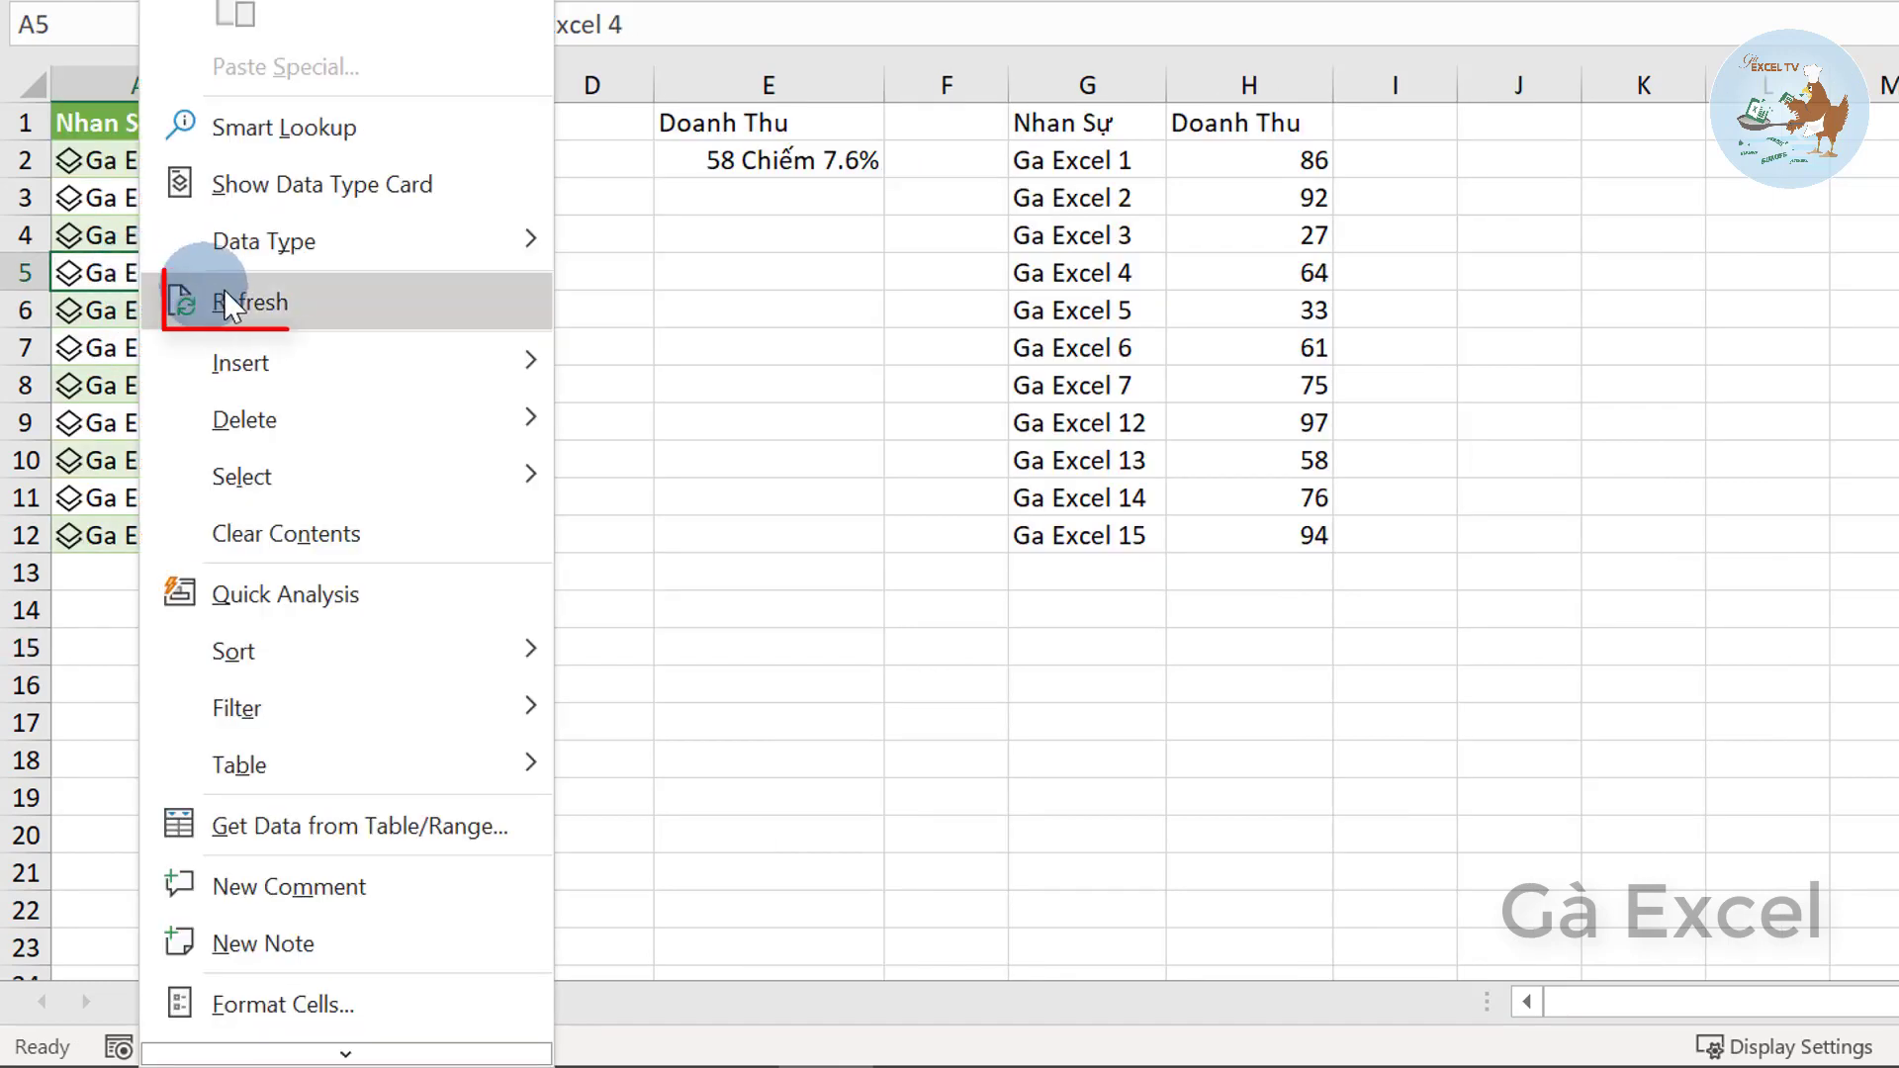
pyautogui.click(252, 299)
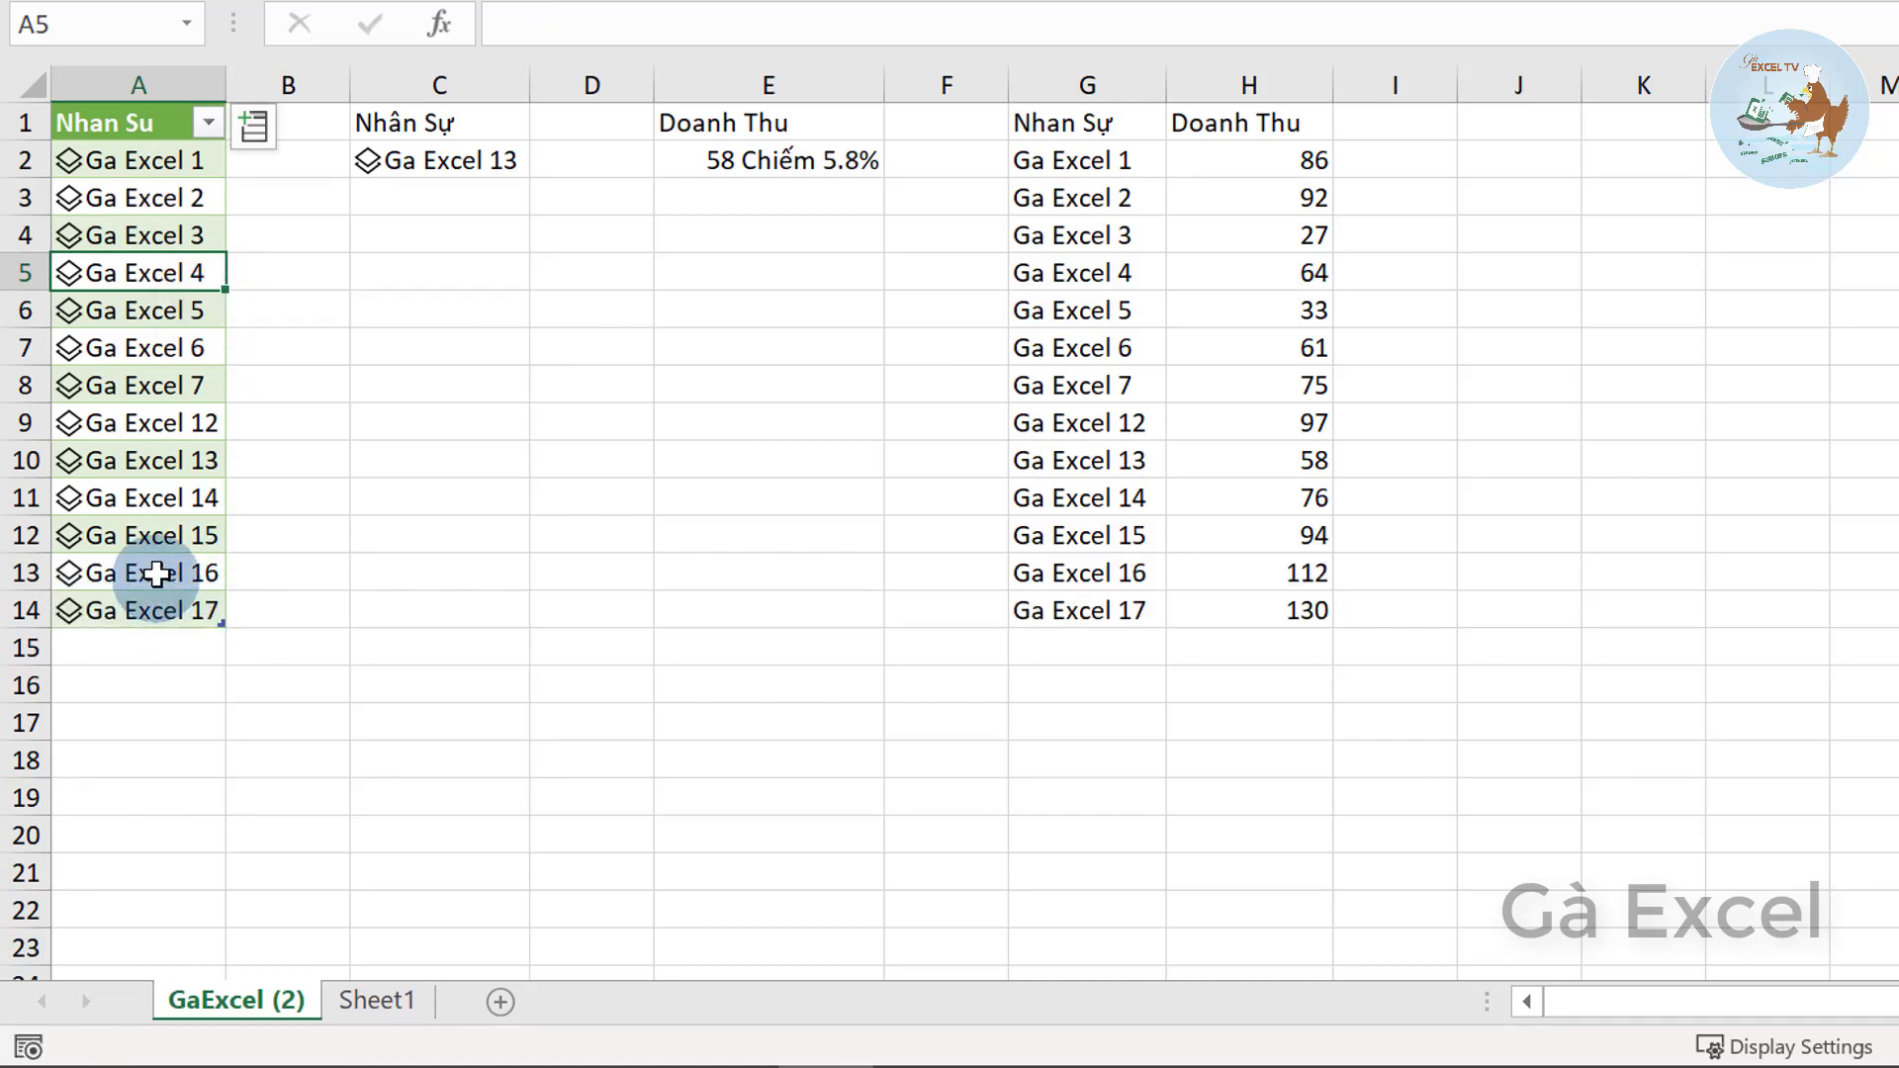
# Check that Ga Excel 16 (112) and Ga Excel 17 (130) appear in the list and helper columns.
pyautogui.click(151, 573)
pyautogui.click(158, 607)
pyautogui.click(173, 575)
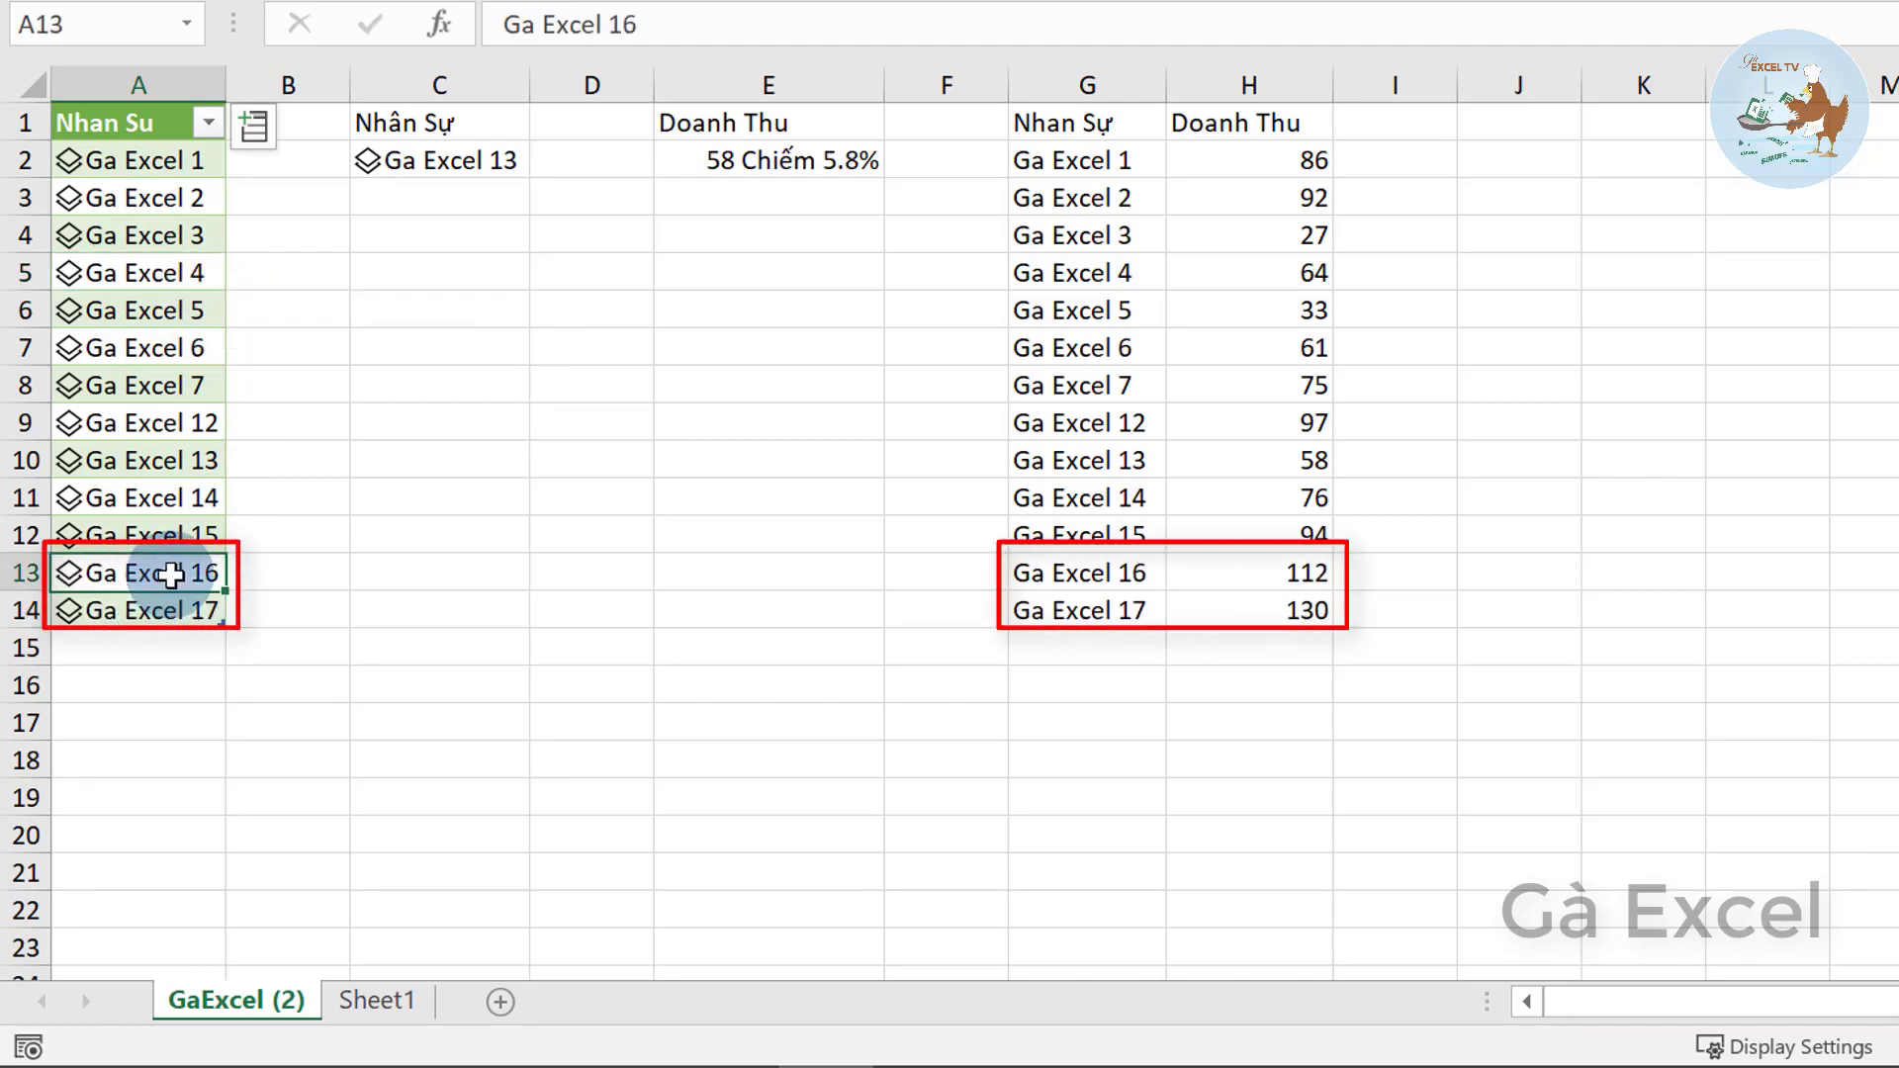
pyautogui.click(1079, 574)
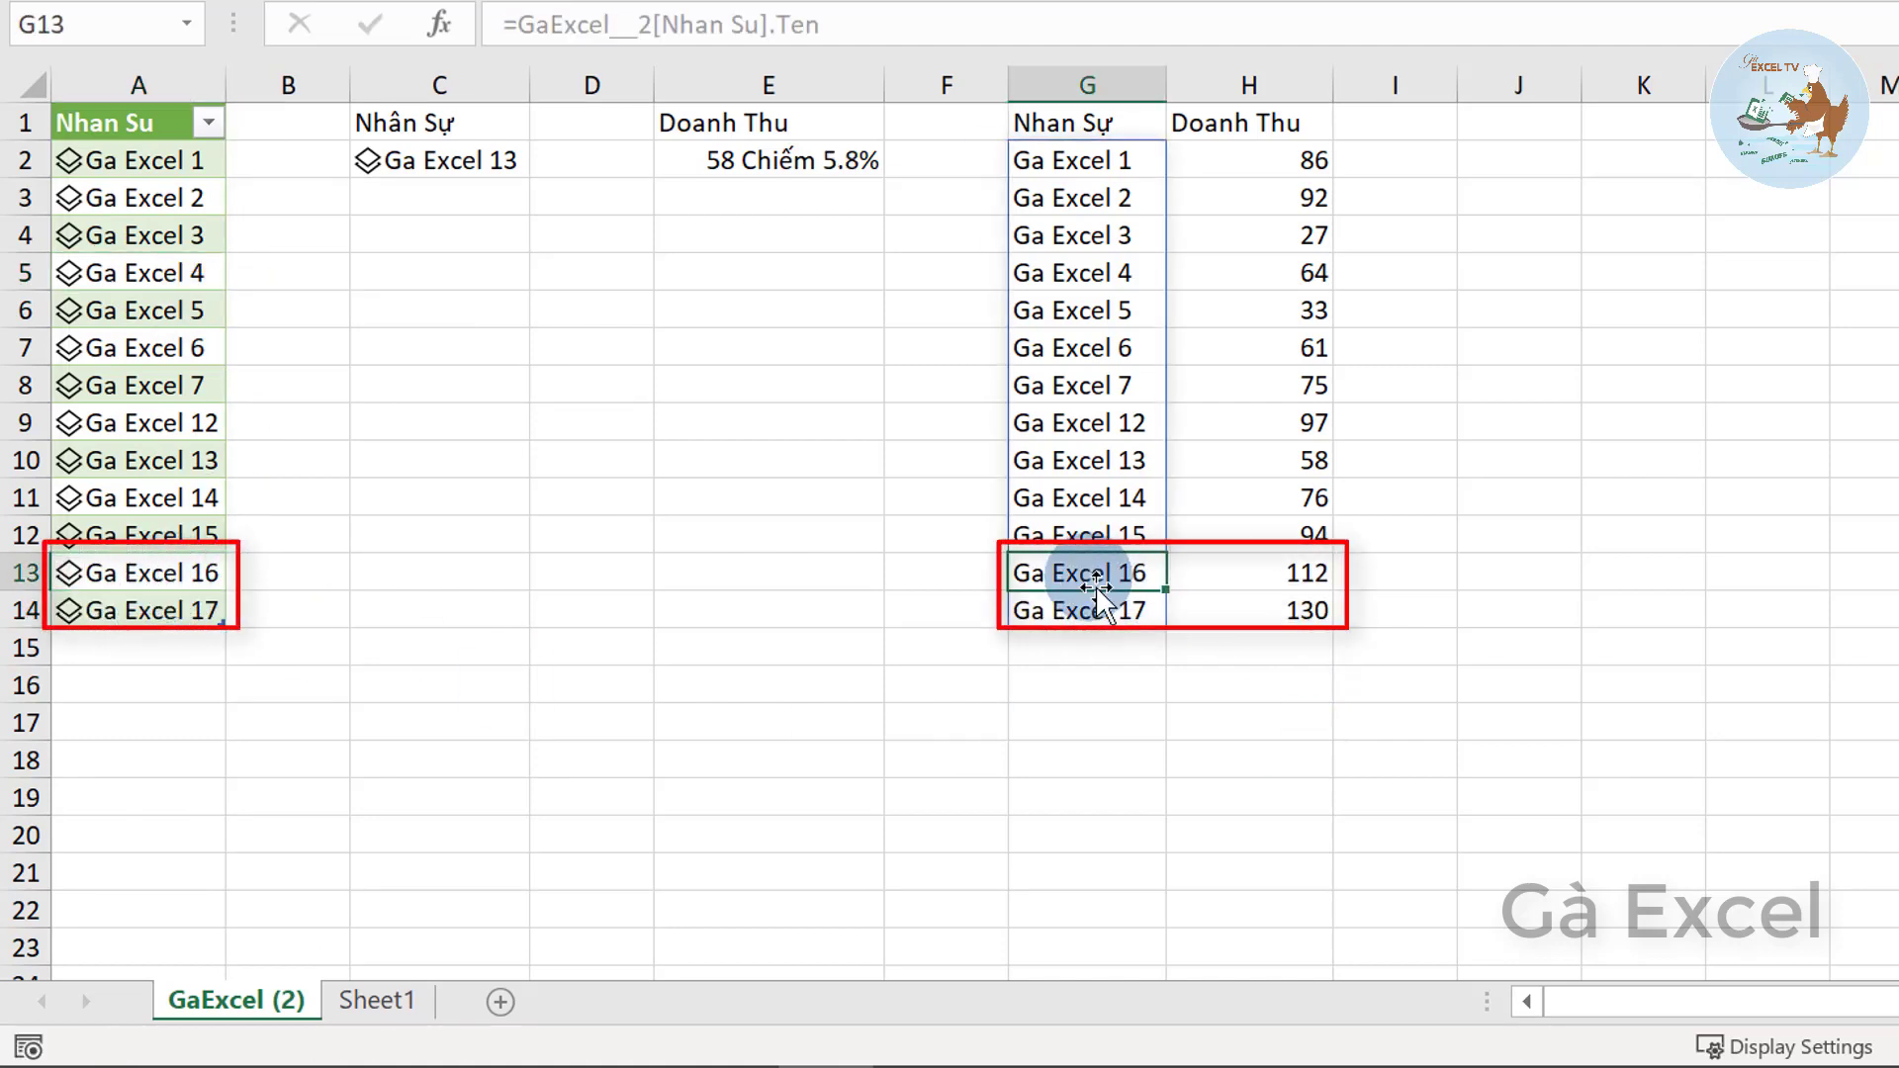
pyautogui.click(1086, 605)
pyautogui.moveTo(1086, 593); pyautogui.dragTo(1093, 577)
pyautogui.click(1088, 574)
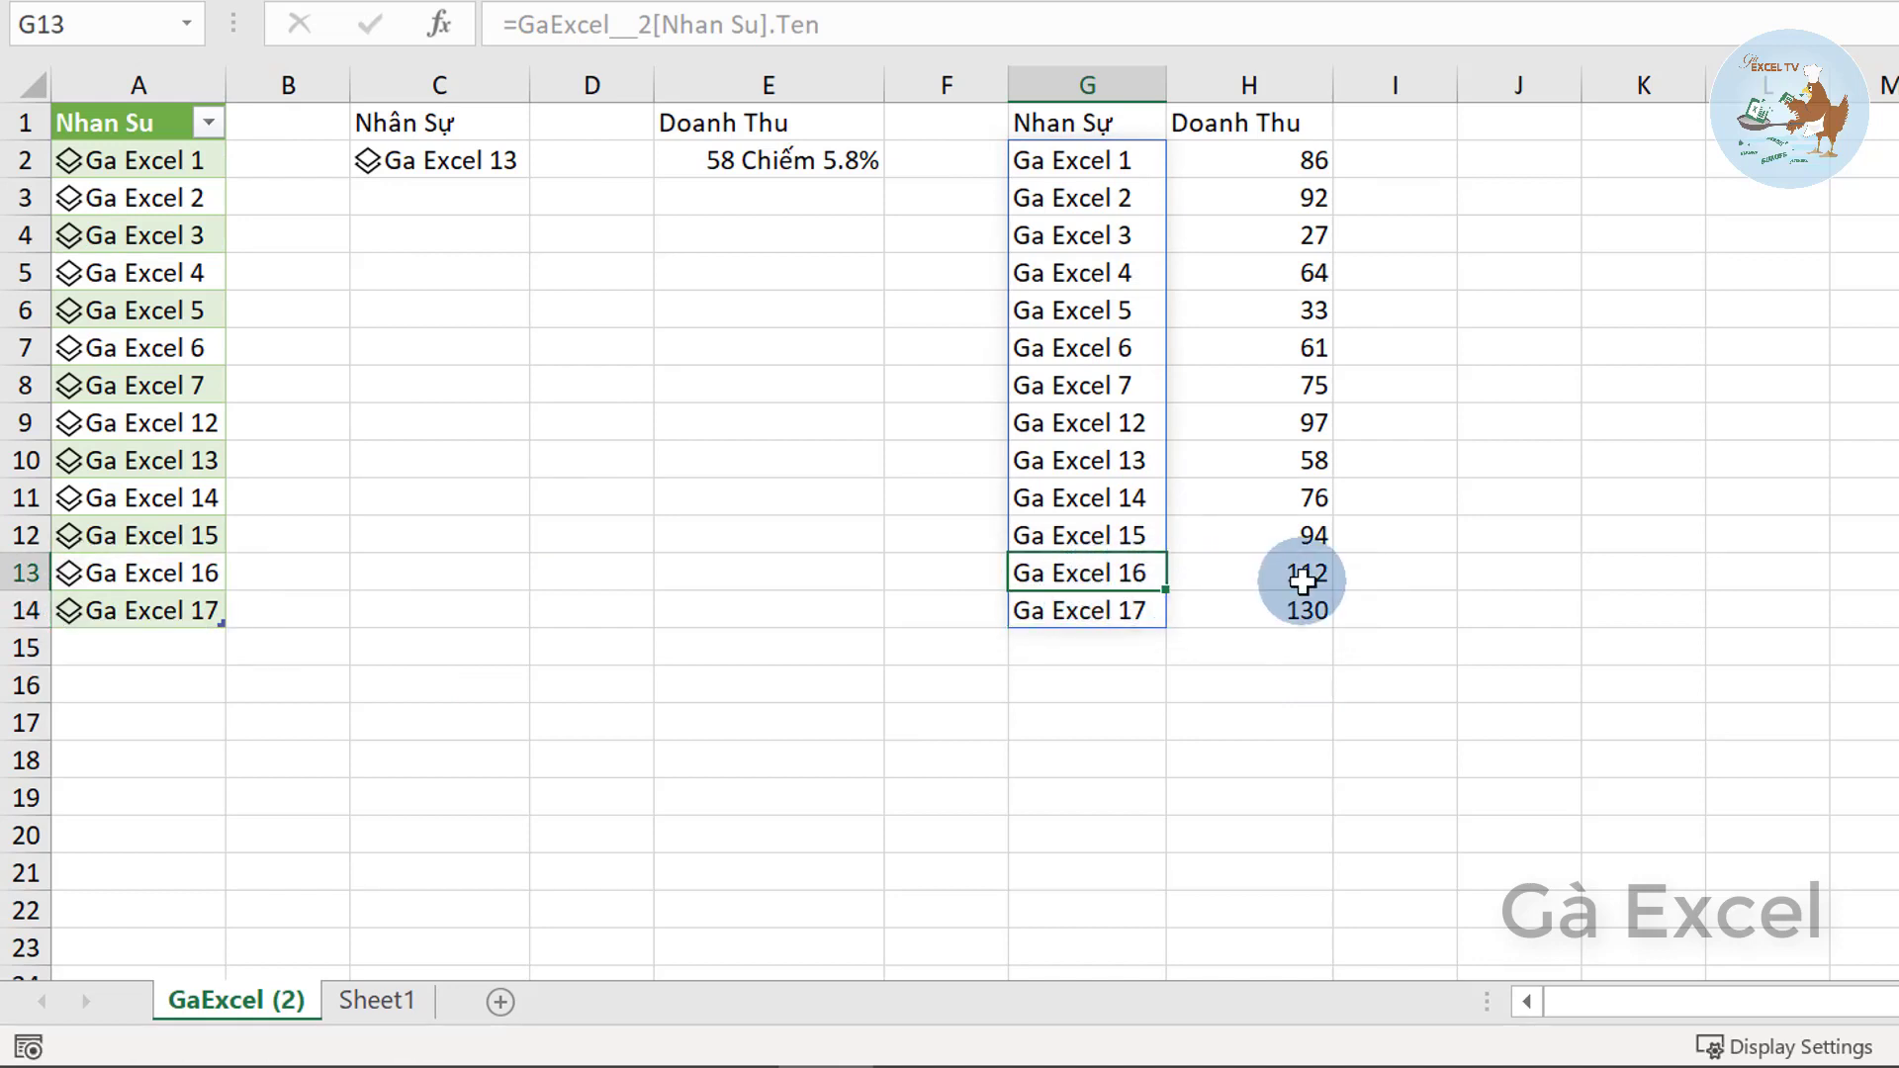
pyautogui.click(1304, 579)
pyautogui.click(1108, 611)
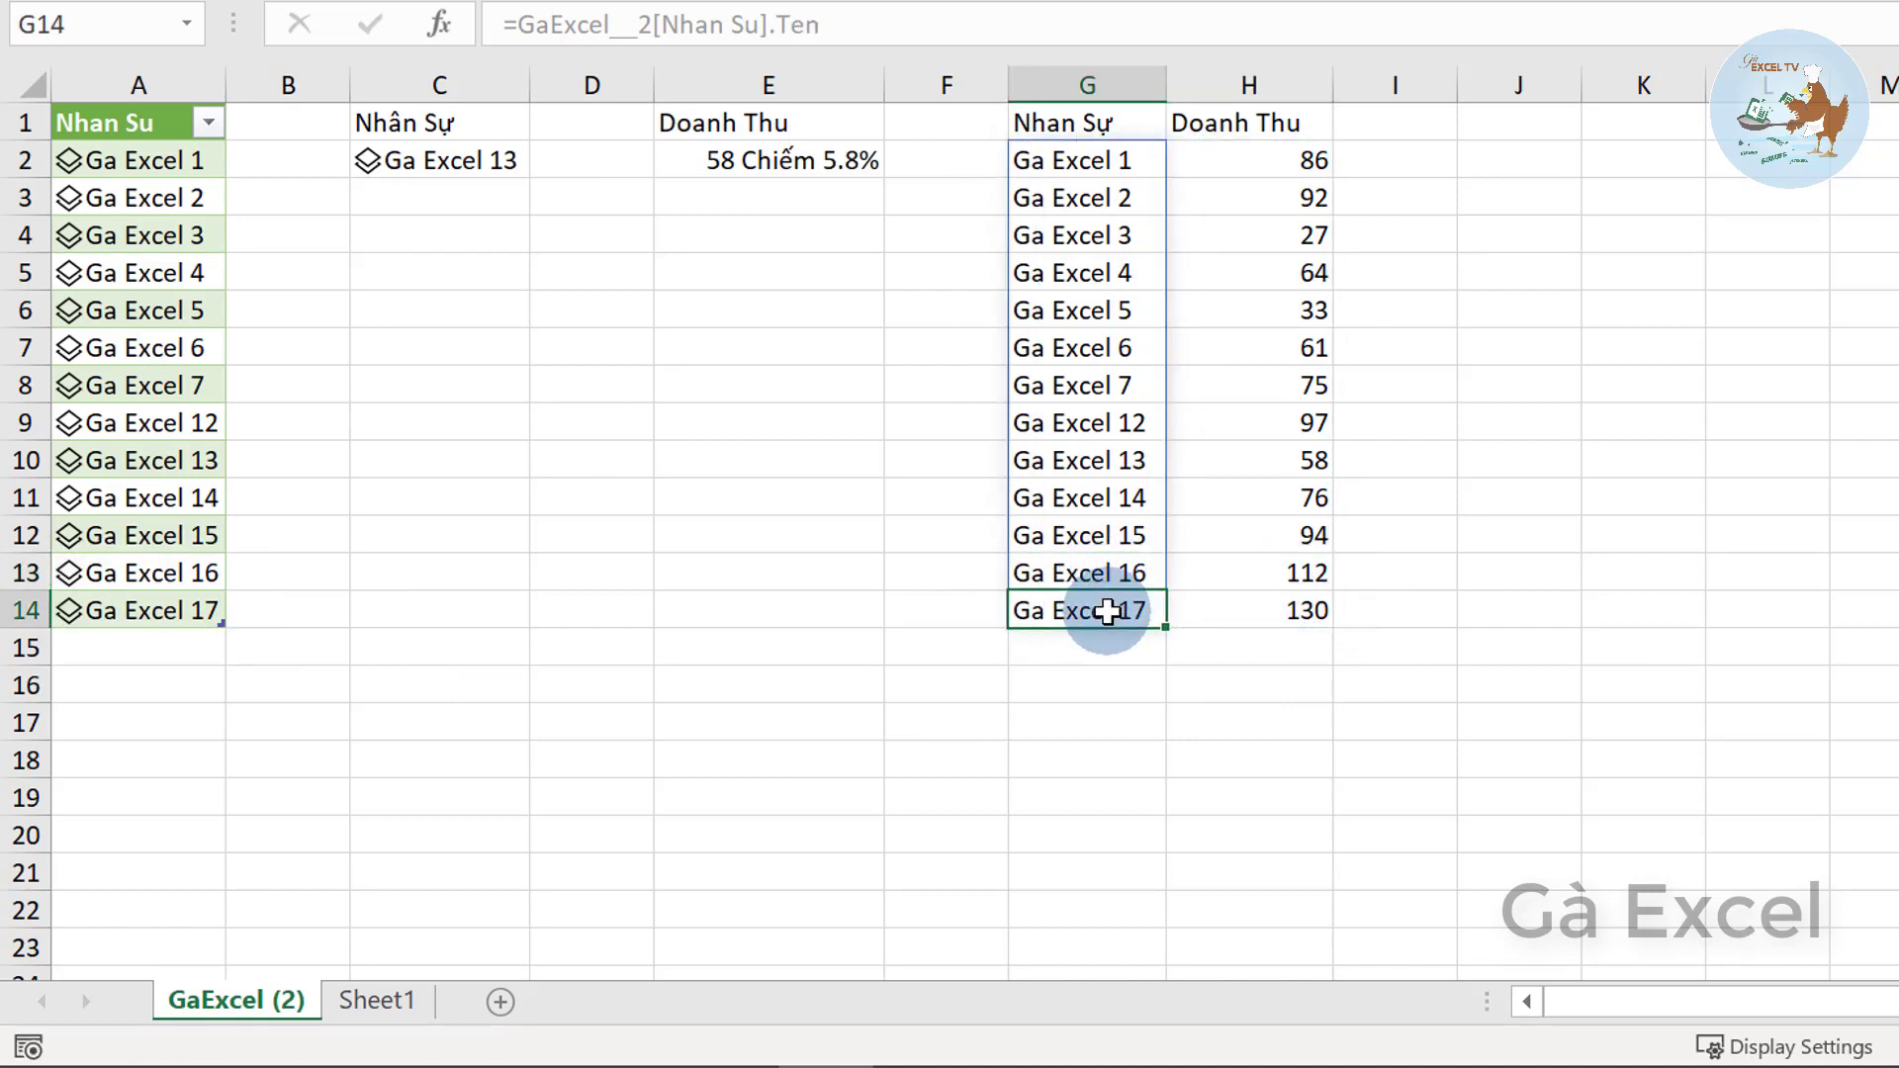
# Choose Ga Excel 16, then Ga Excel 17 in C2, confirming E2 reads 130 Chiếm 12.9%.
pyautogui.click(470, 161)
pyautogui.click(548, 162)
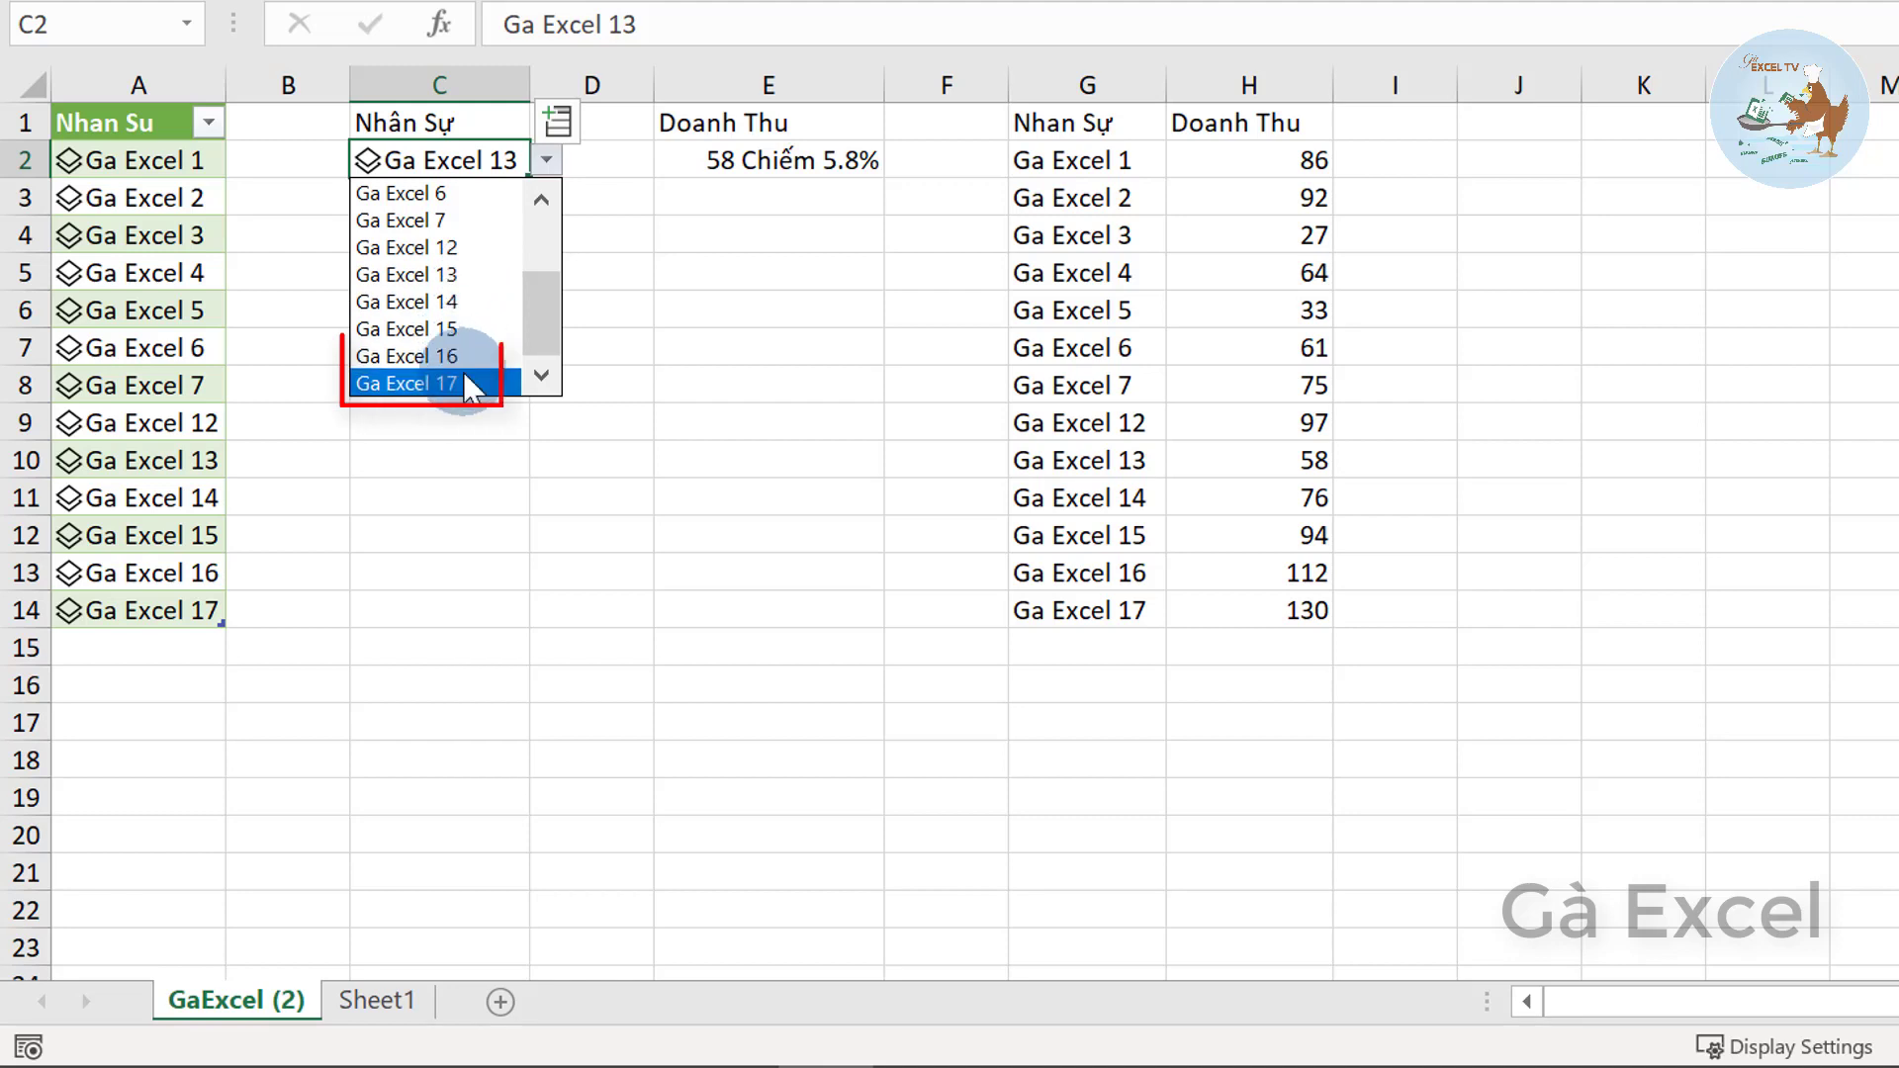
pyautogui.click(447, 356)
pyautogui.click(547, 161)
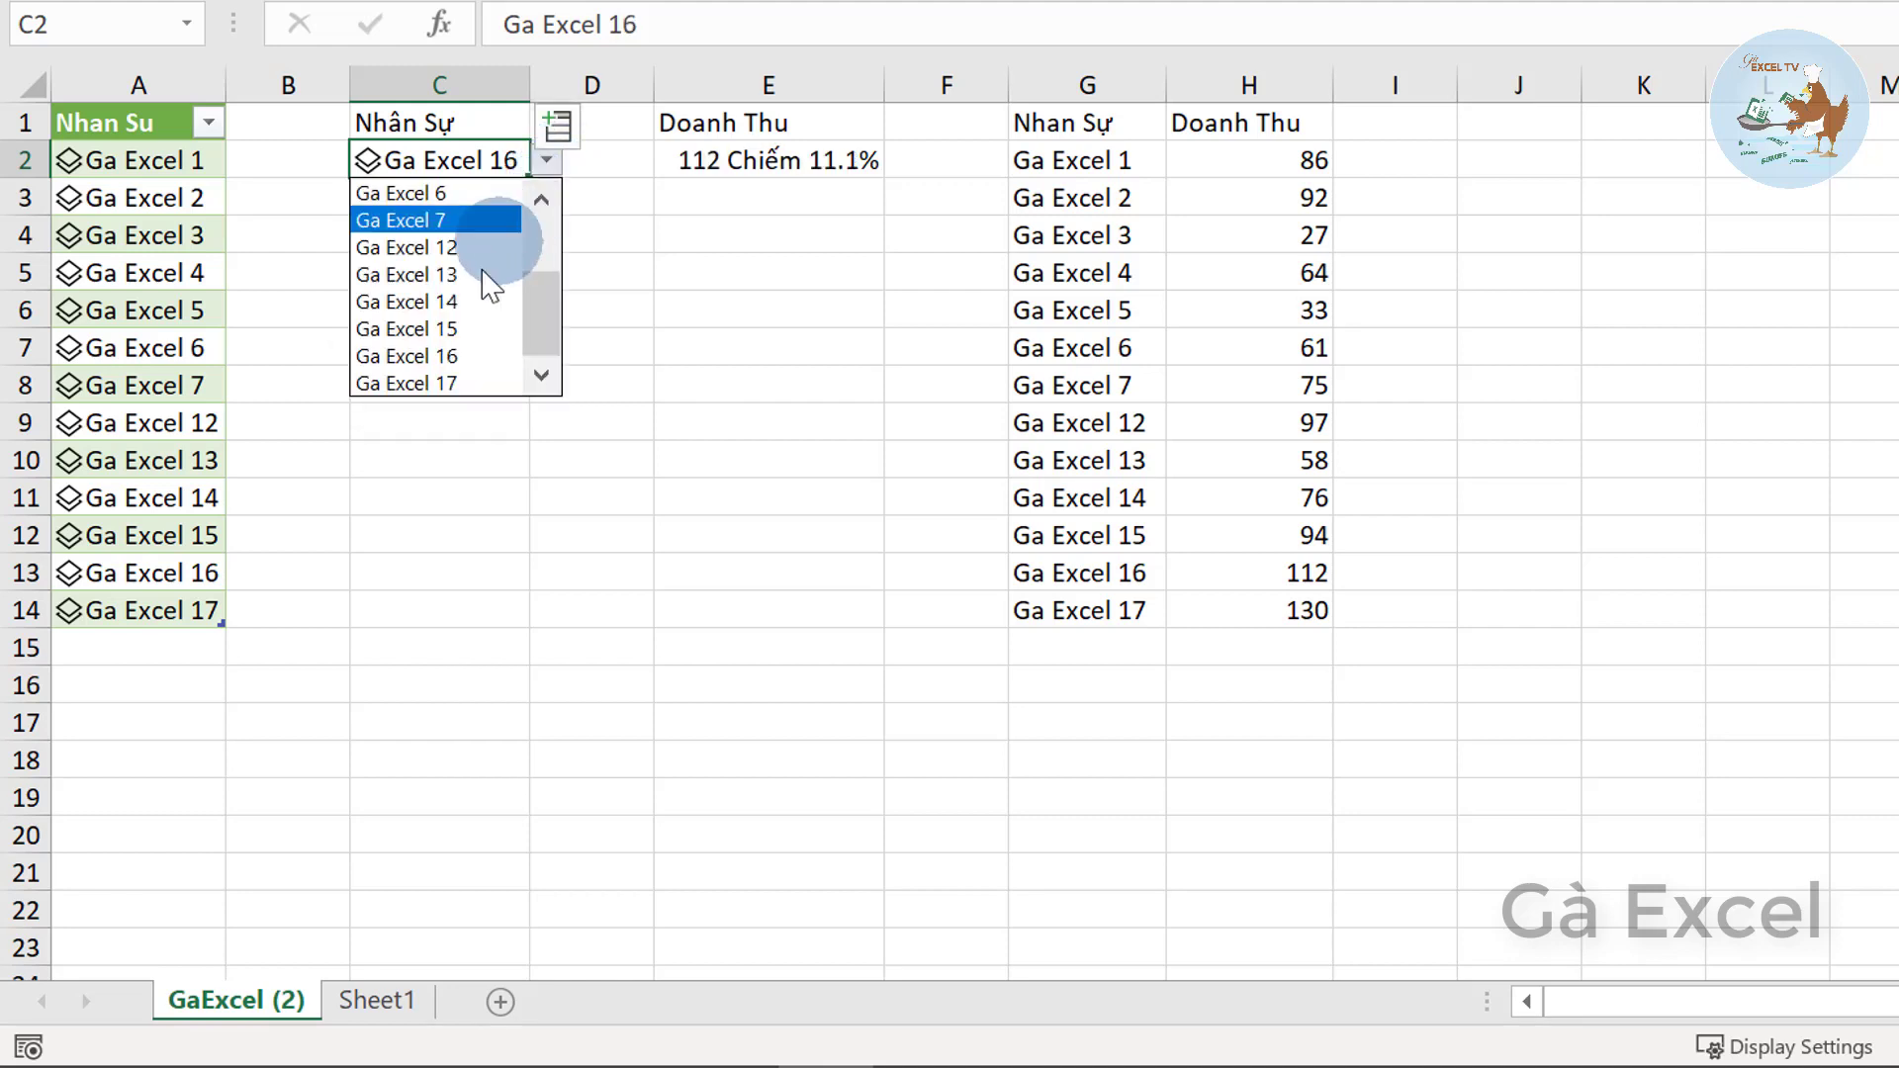
pyautogui.click(447, 382)
pyautogui.click(374, 163)
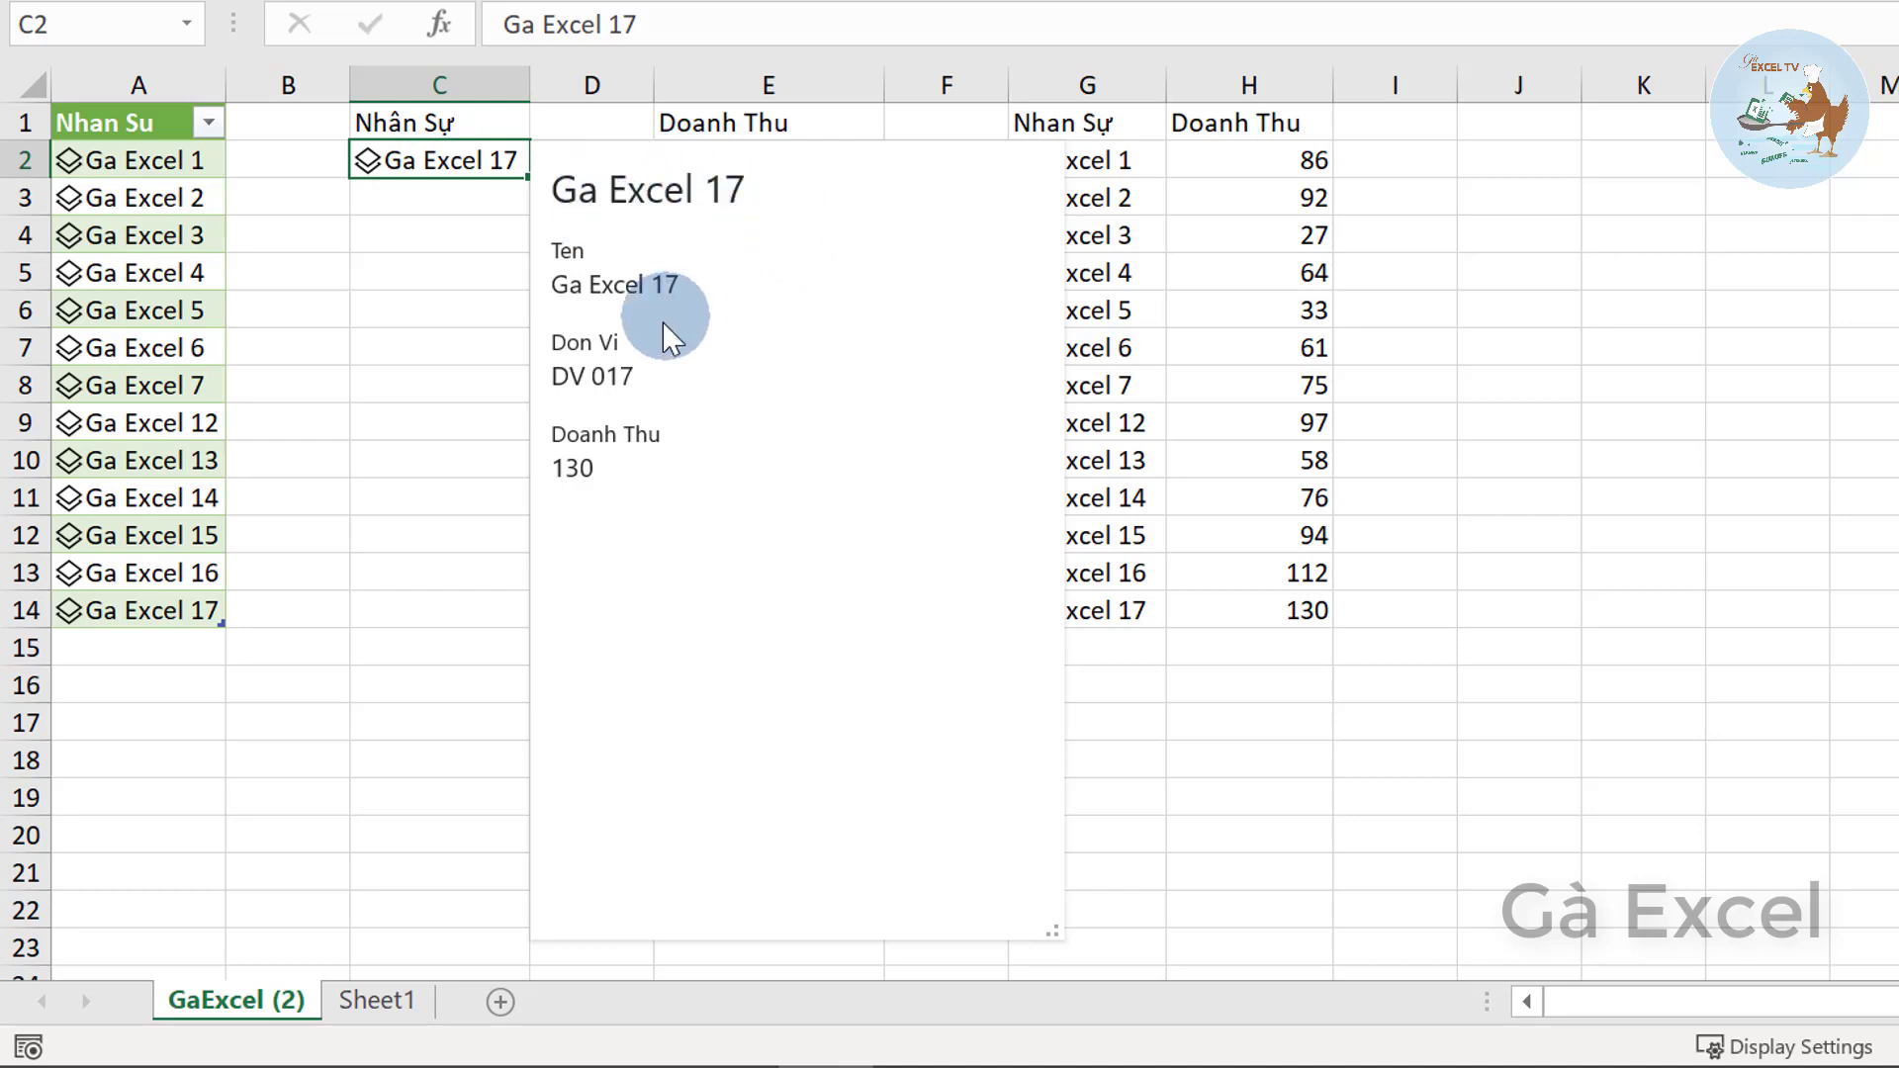
pyautogui.click(458, 174)
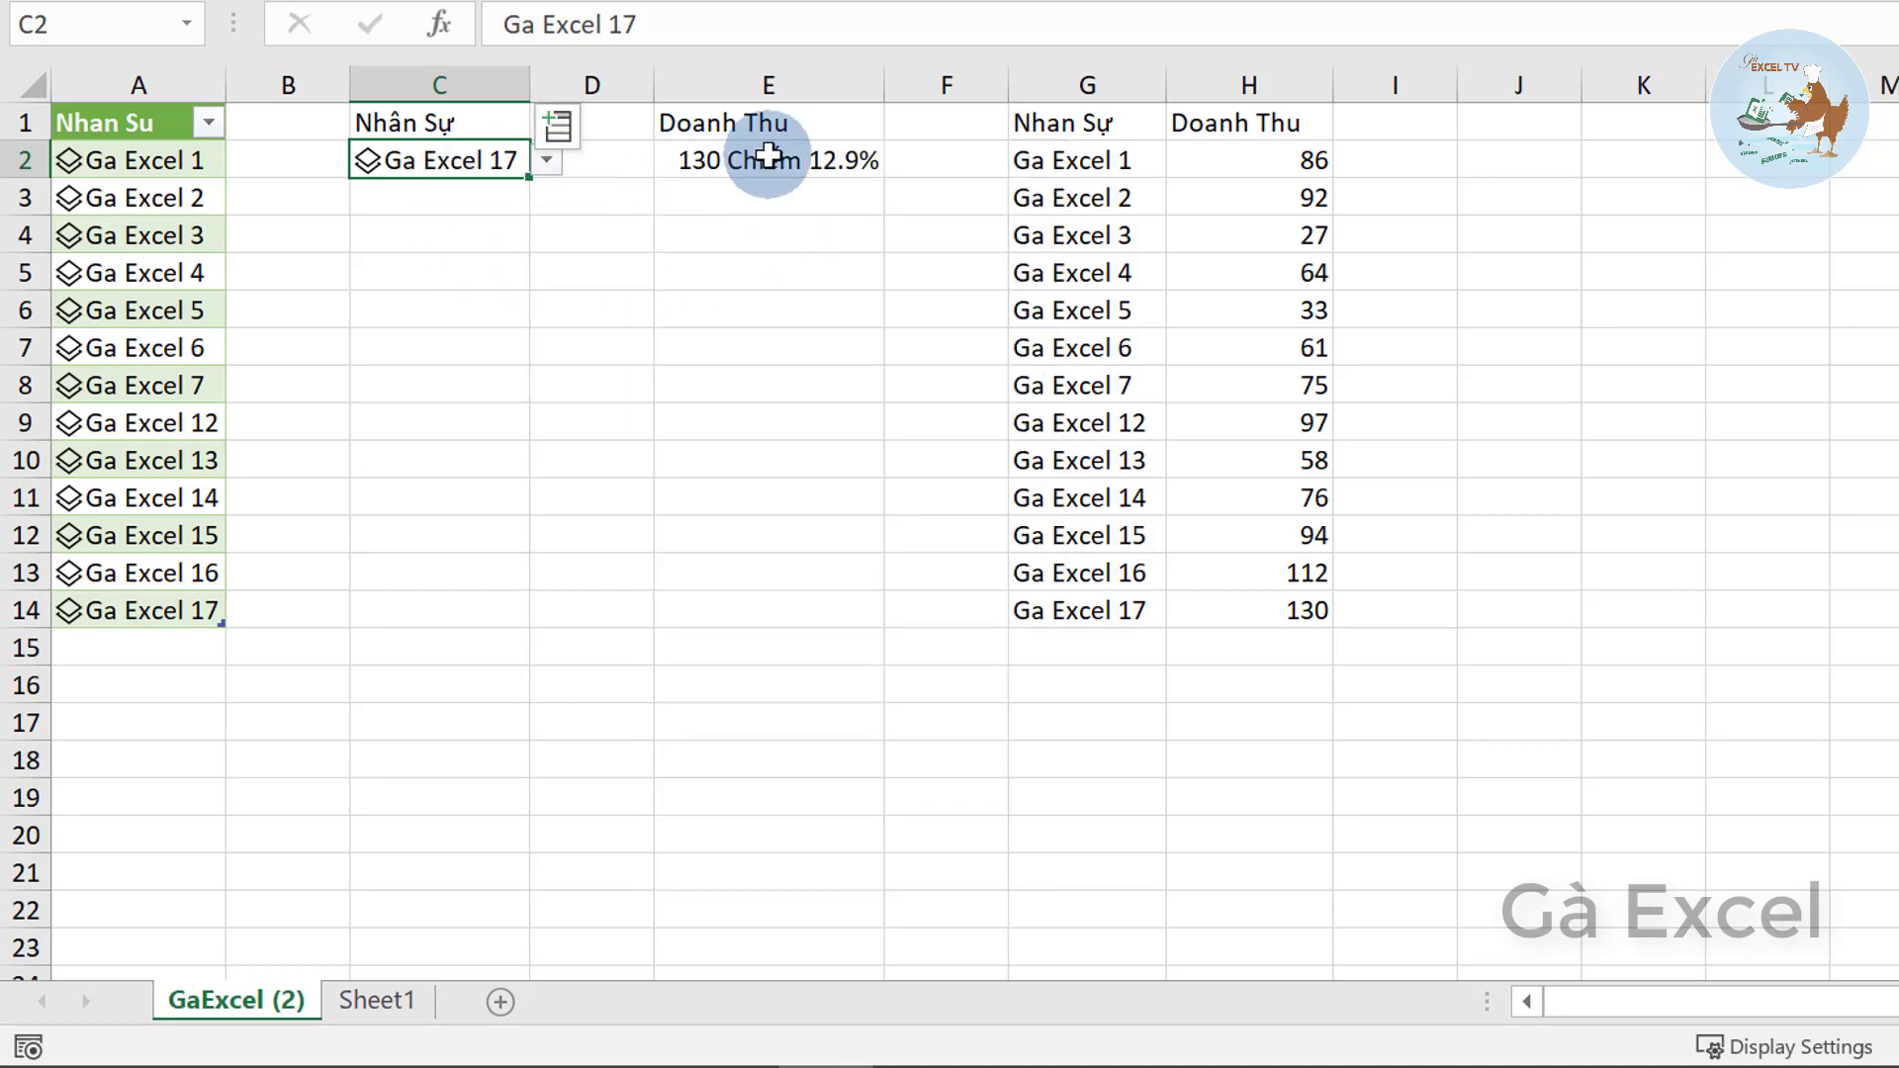
pyautogui.click(806, 171)
pyautogui.click(1058, 348)
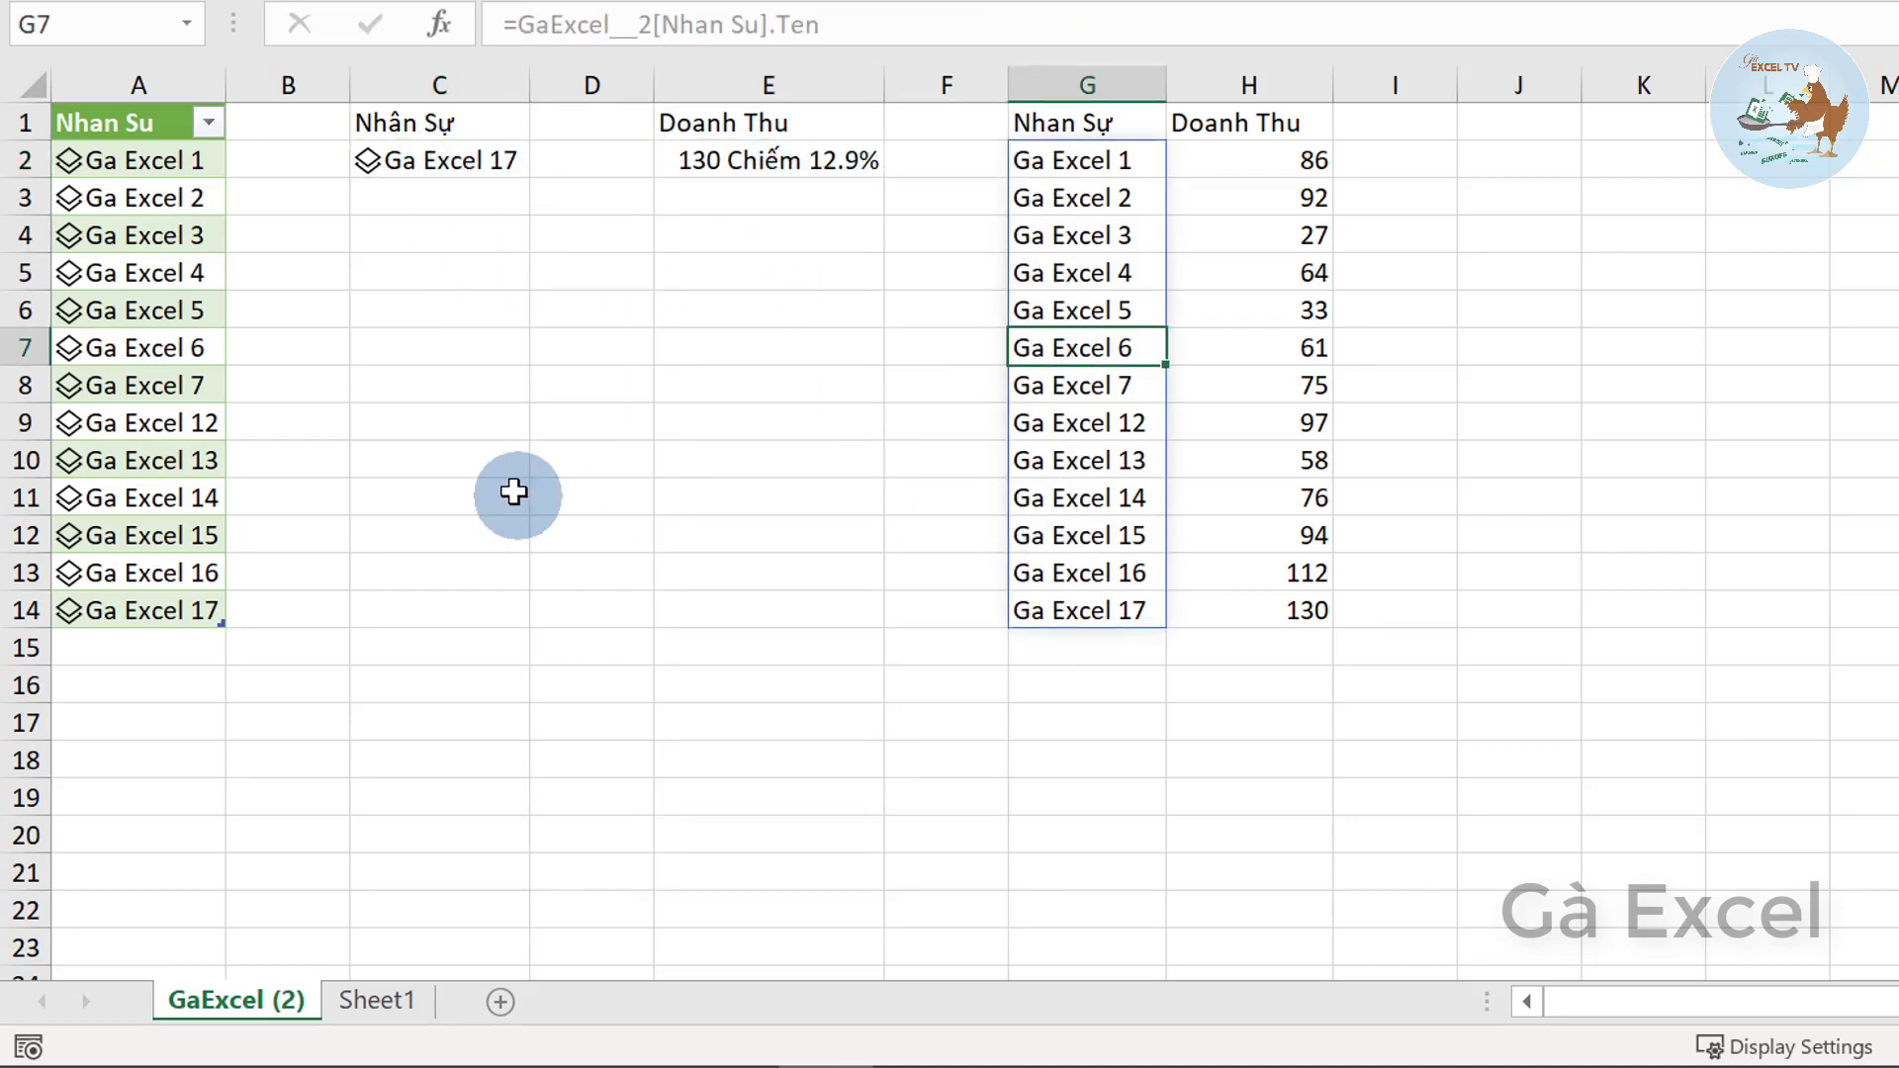
# On Sheet1, delete the table rows for Ga Excel 5, 6, 7 and 12.
pyautogui.click(377, 1000)
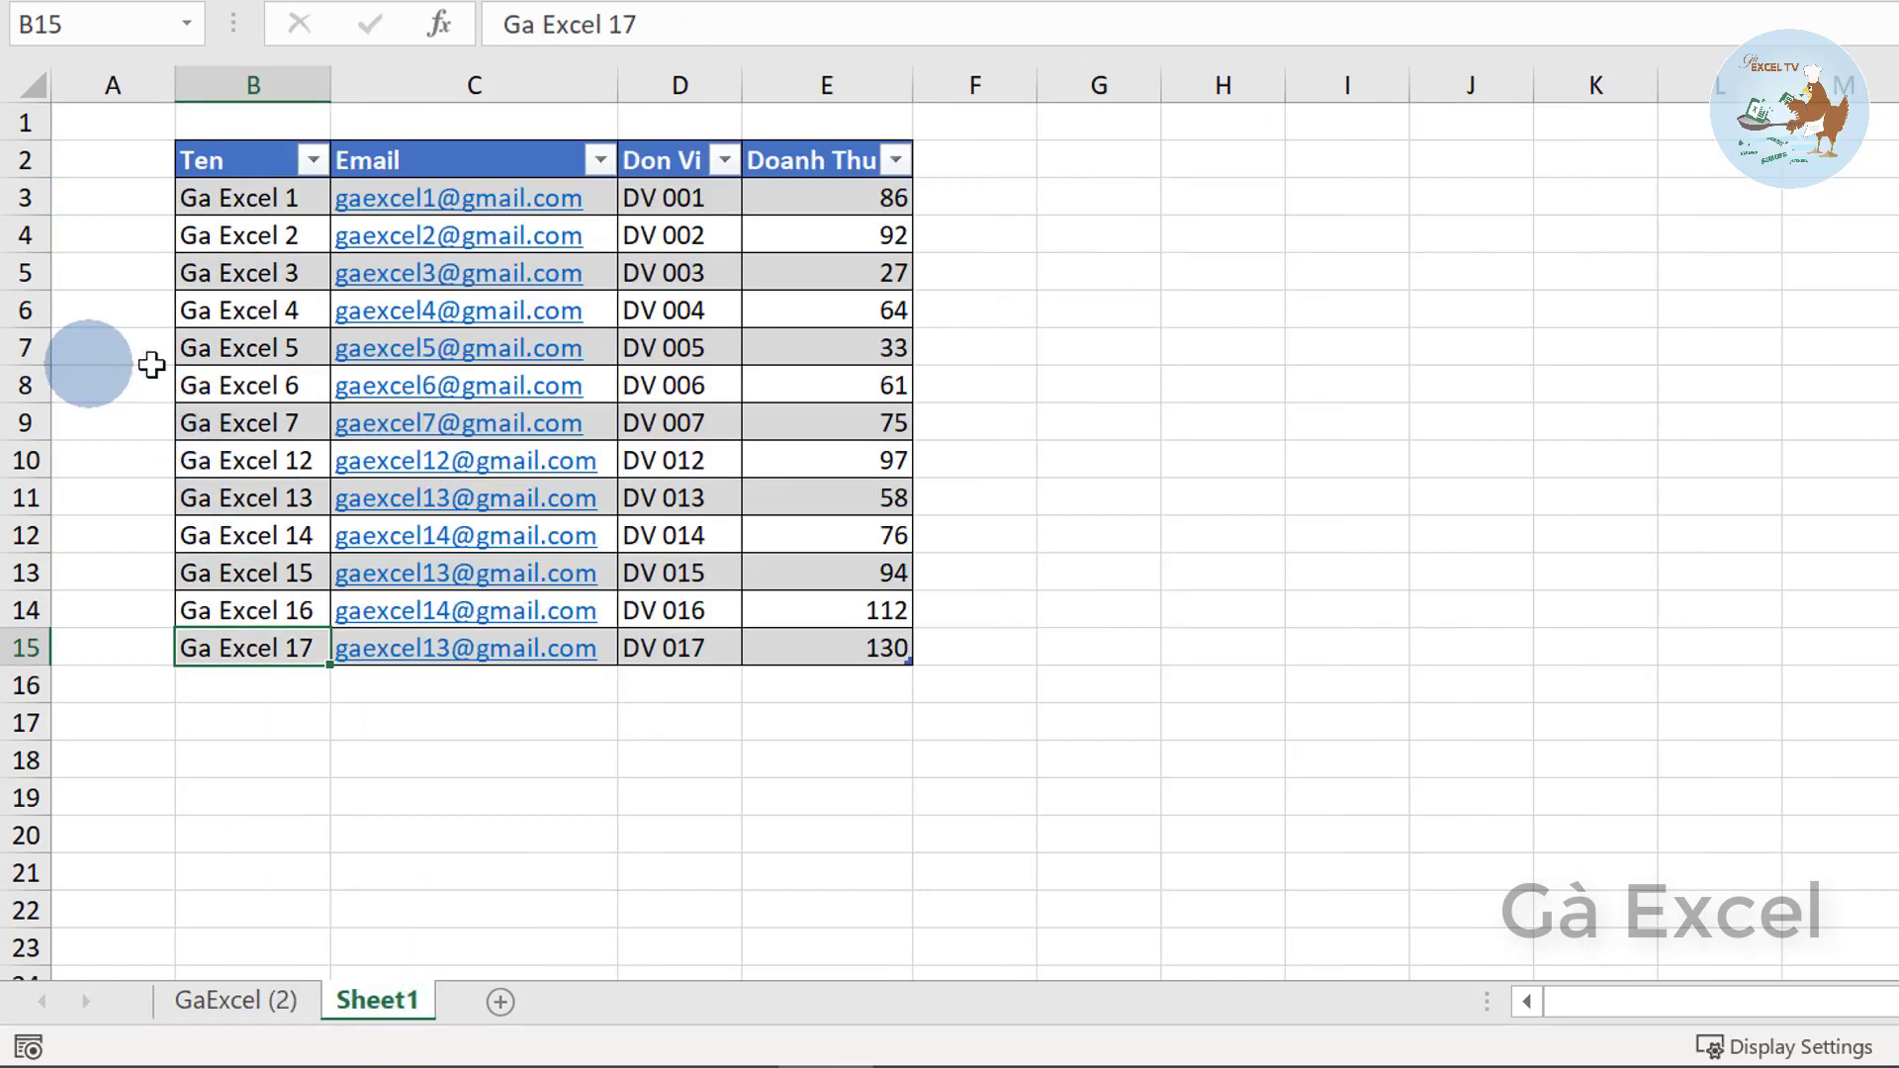
pyautogui.moveTo(250, 350); pyautogui.dragTo(828, 463)
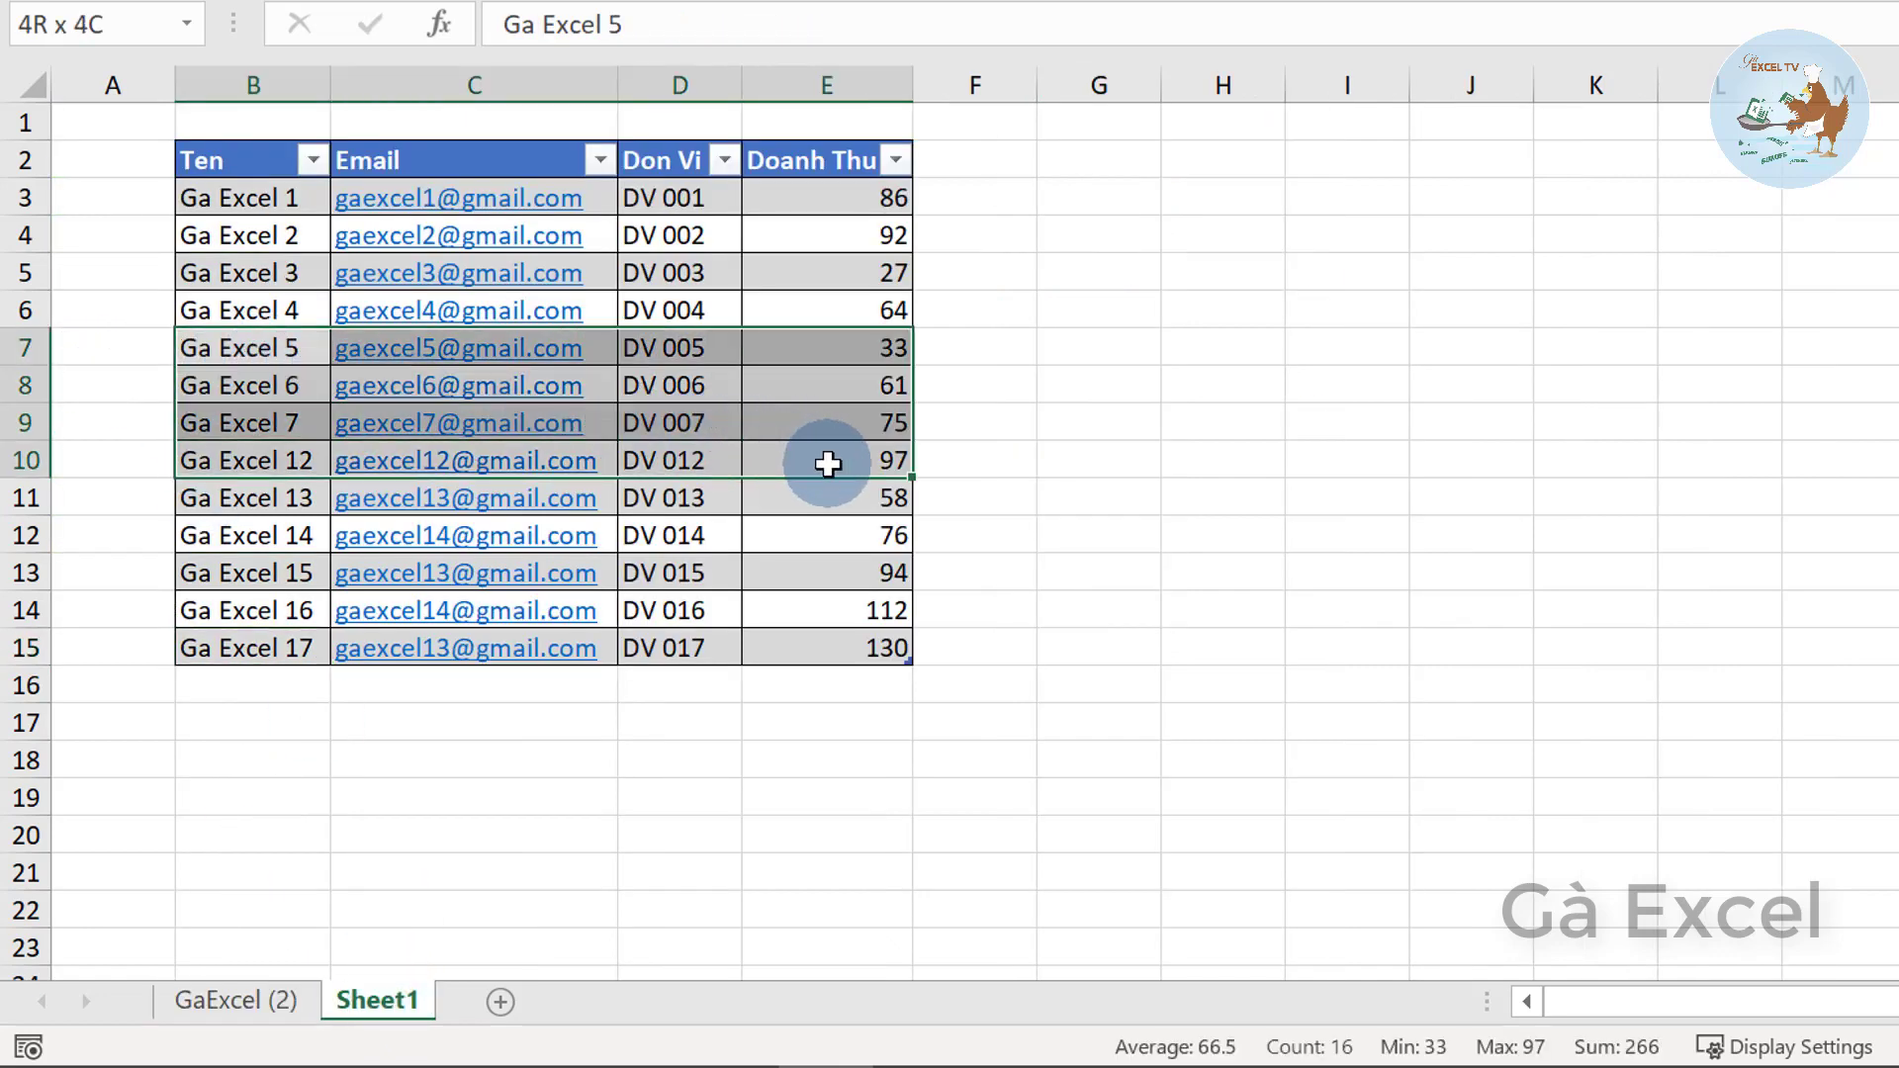
pyautogui.rightClick(829, 402)
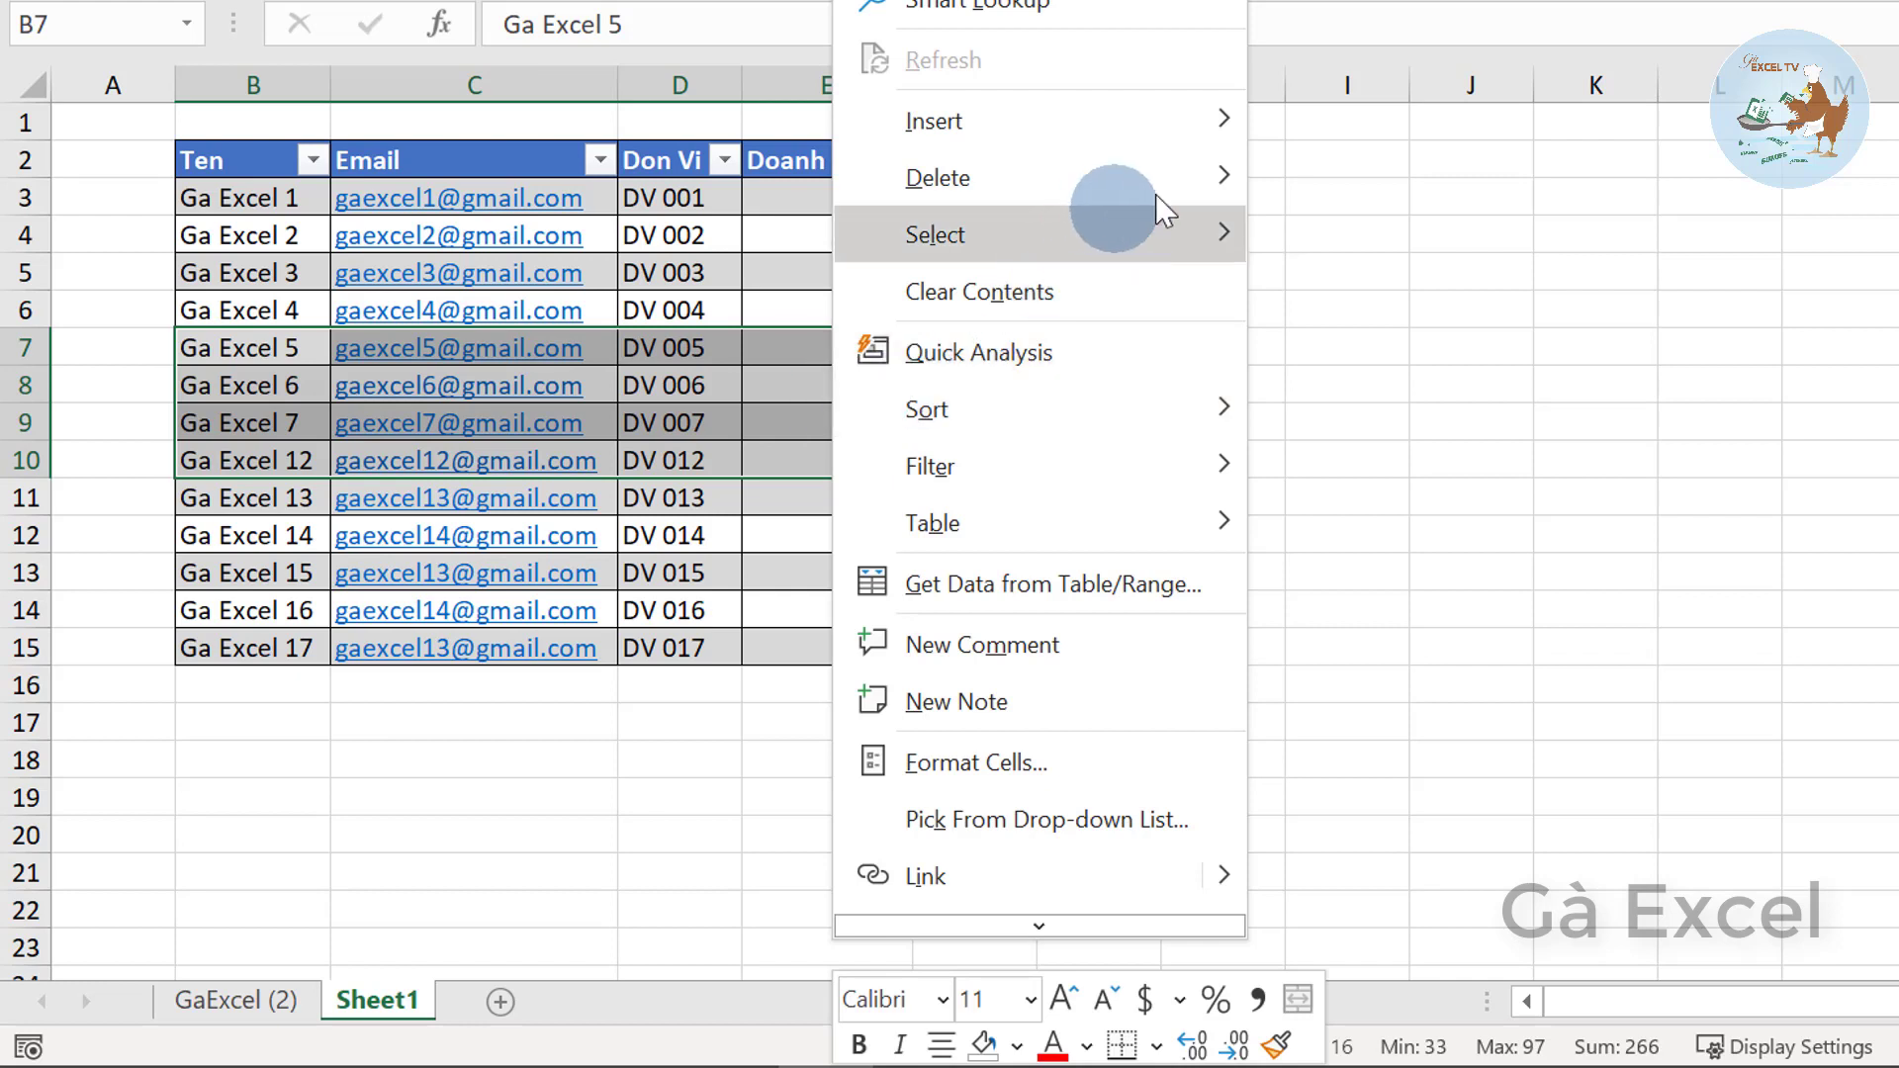
pyautogui.moveTo(1039, 176)
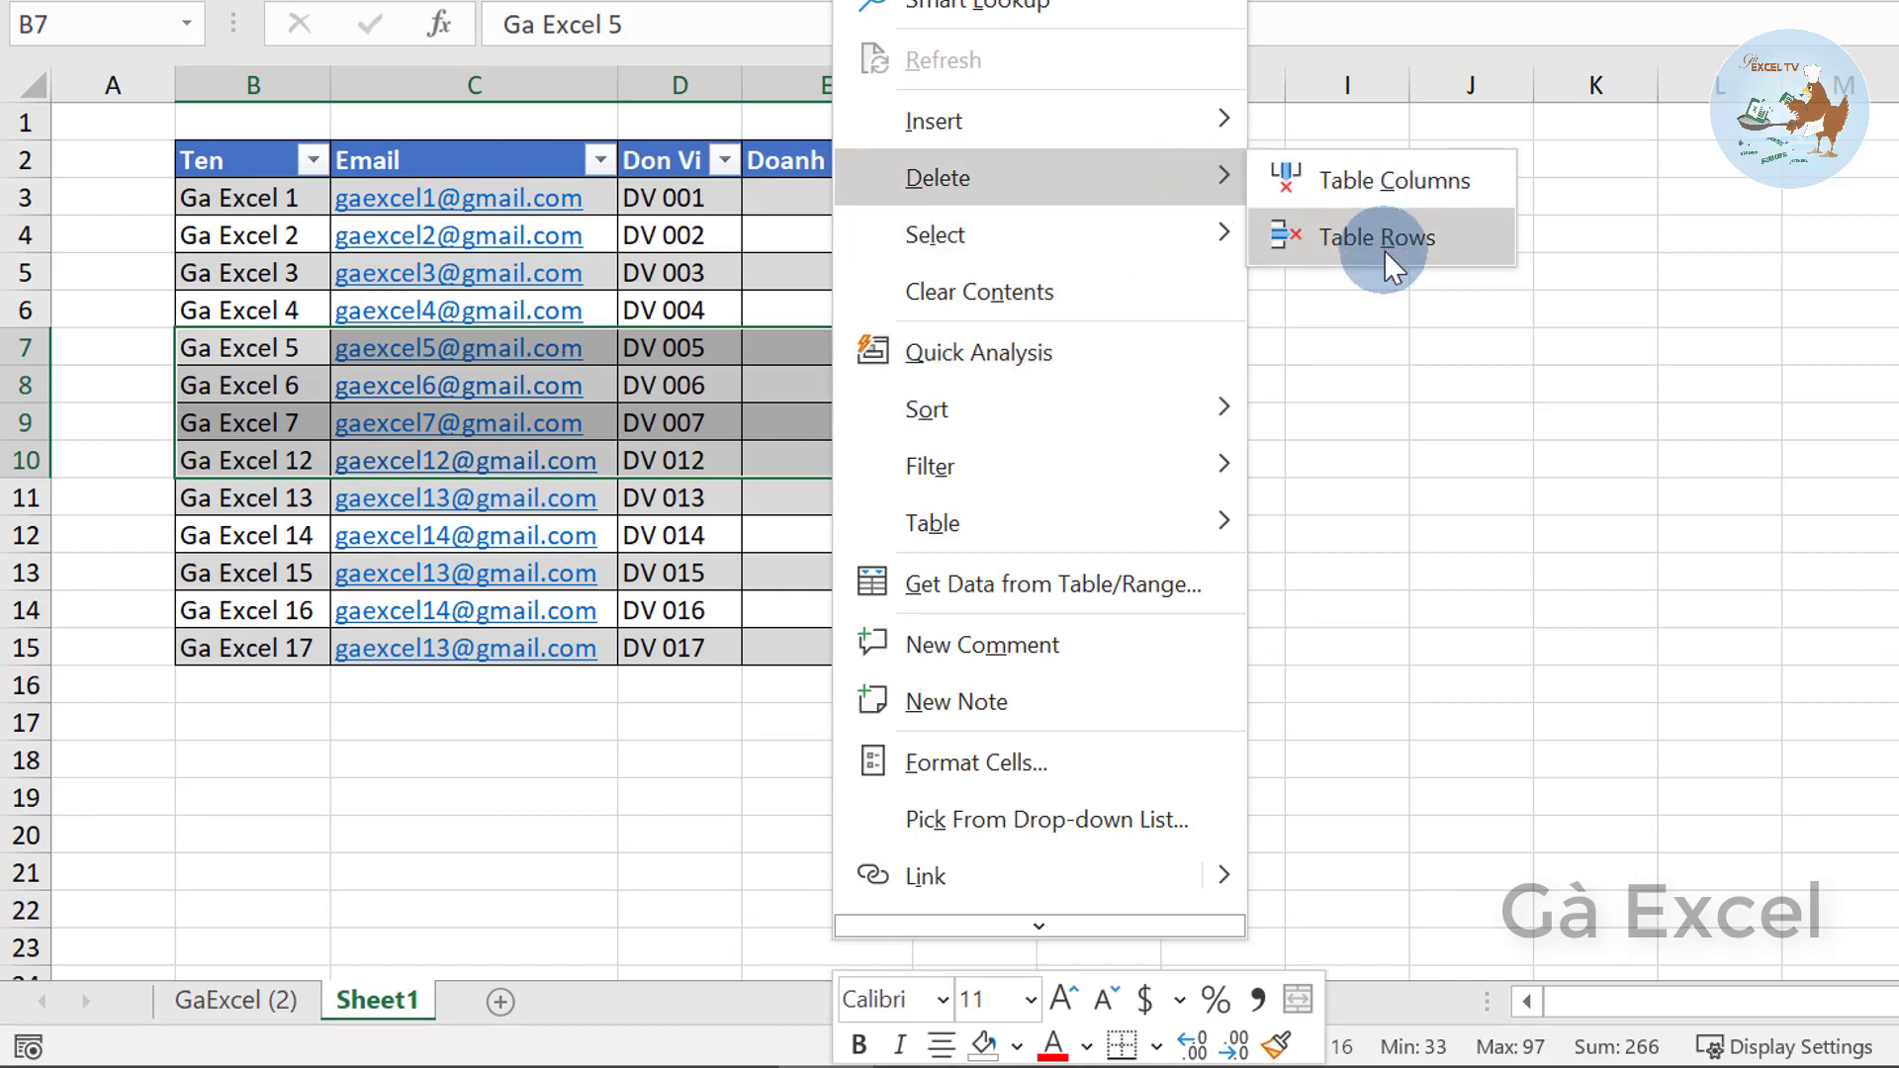
pyautogui.click(1397, 240)
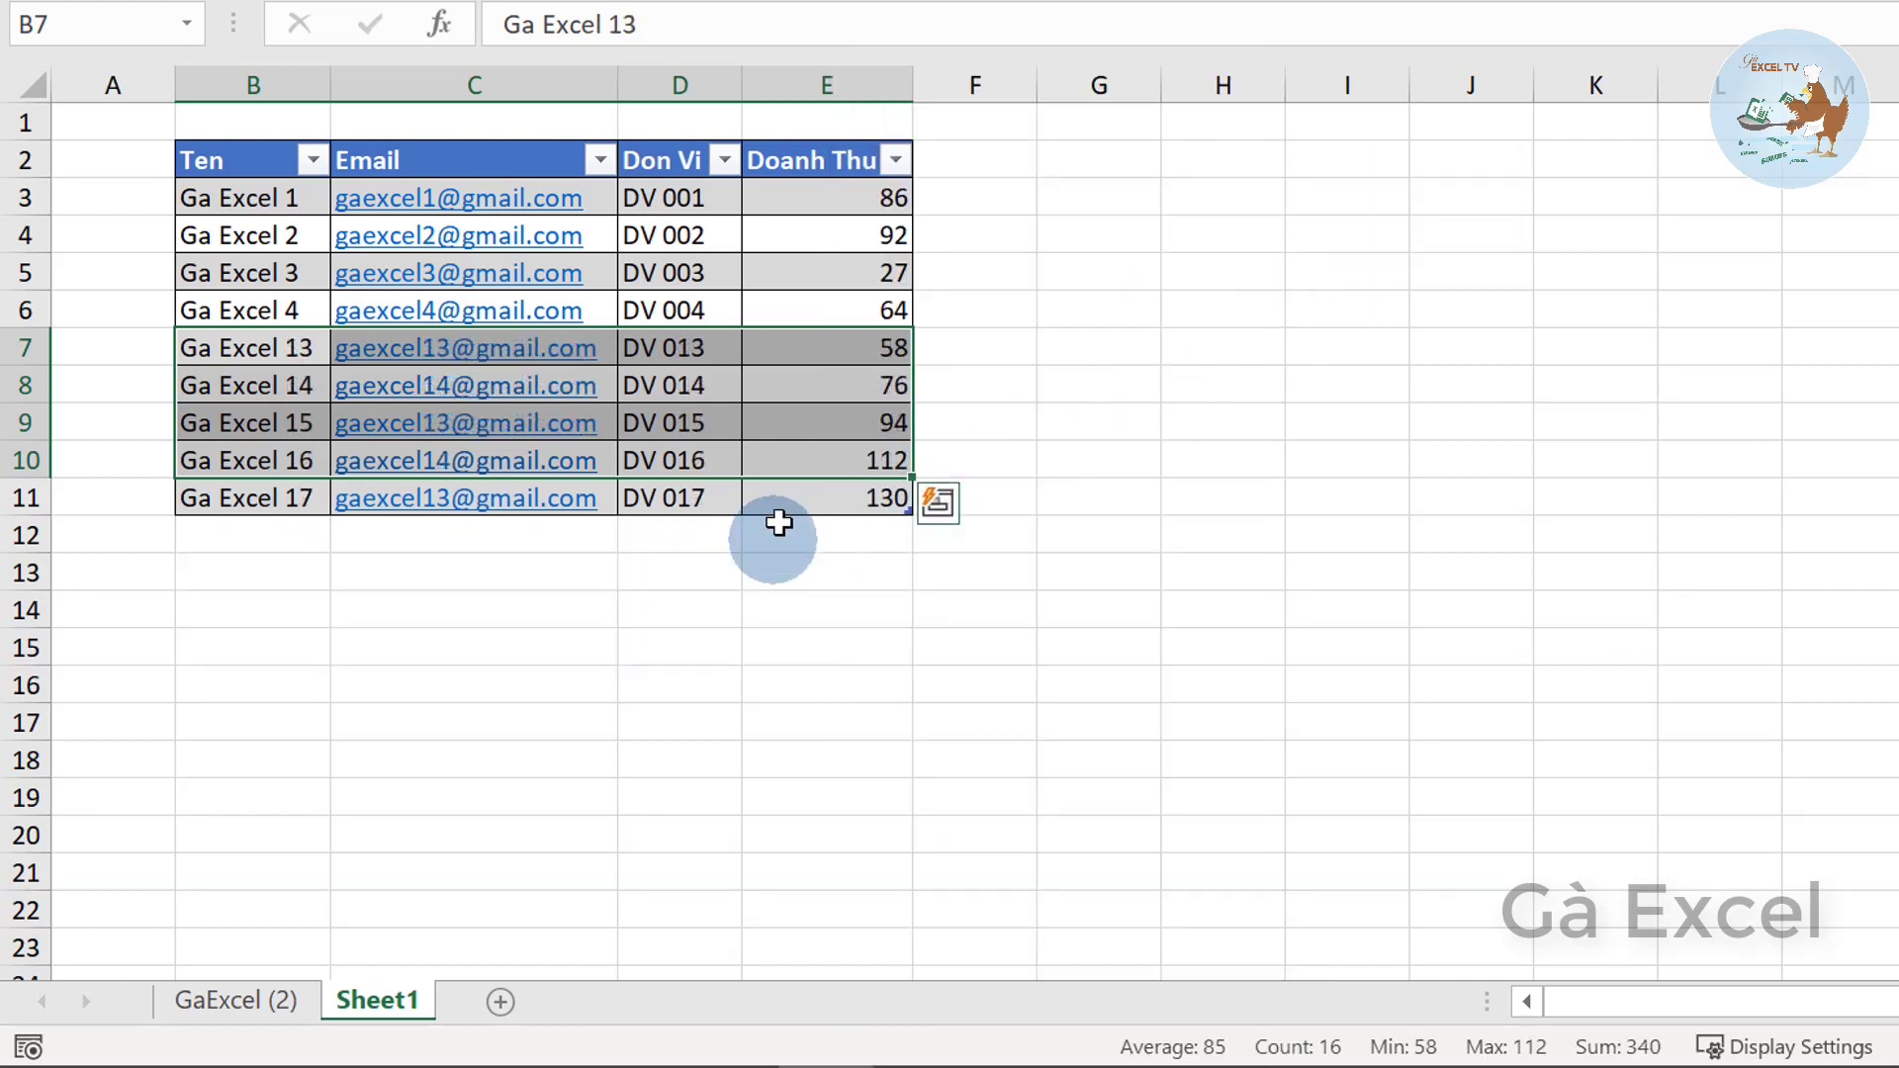
# Refresh the employee data on GaExcel (2) and confirm E2 now reads 130 Chiếm 17.6%.
pyautogui.click(223, 1003)
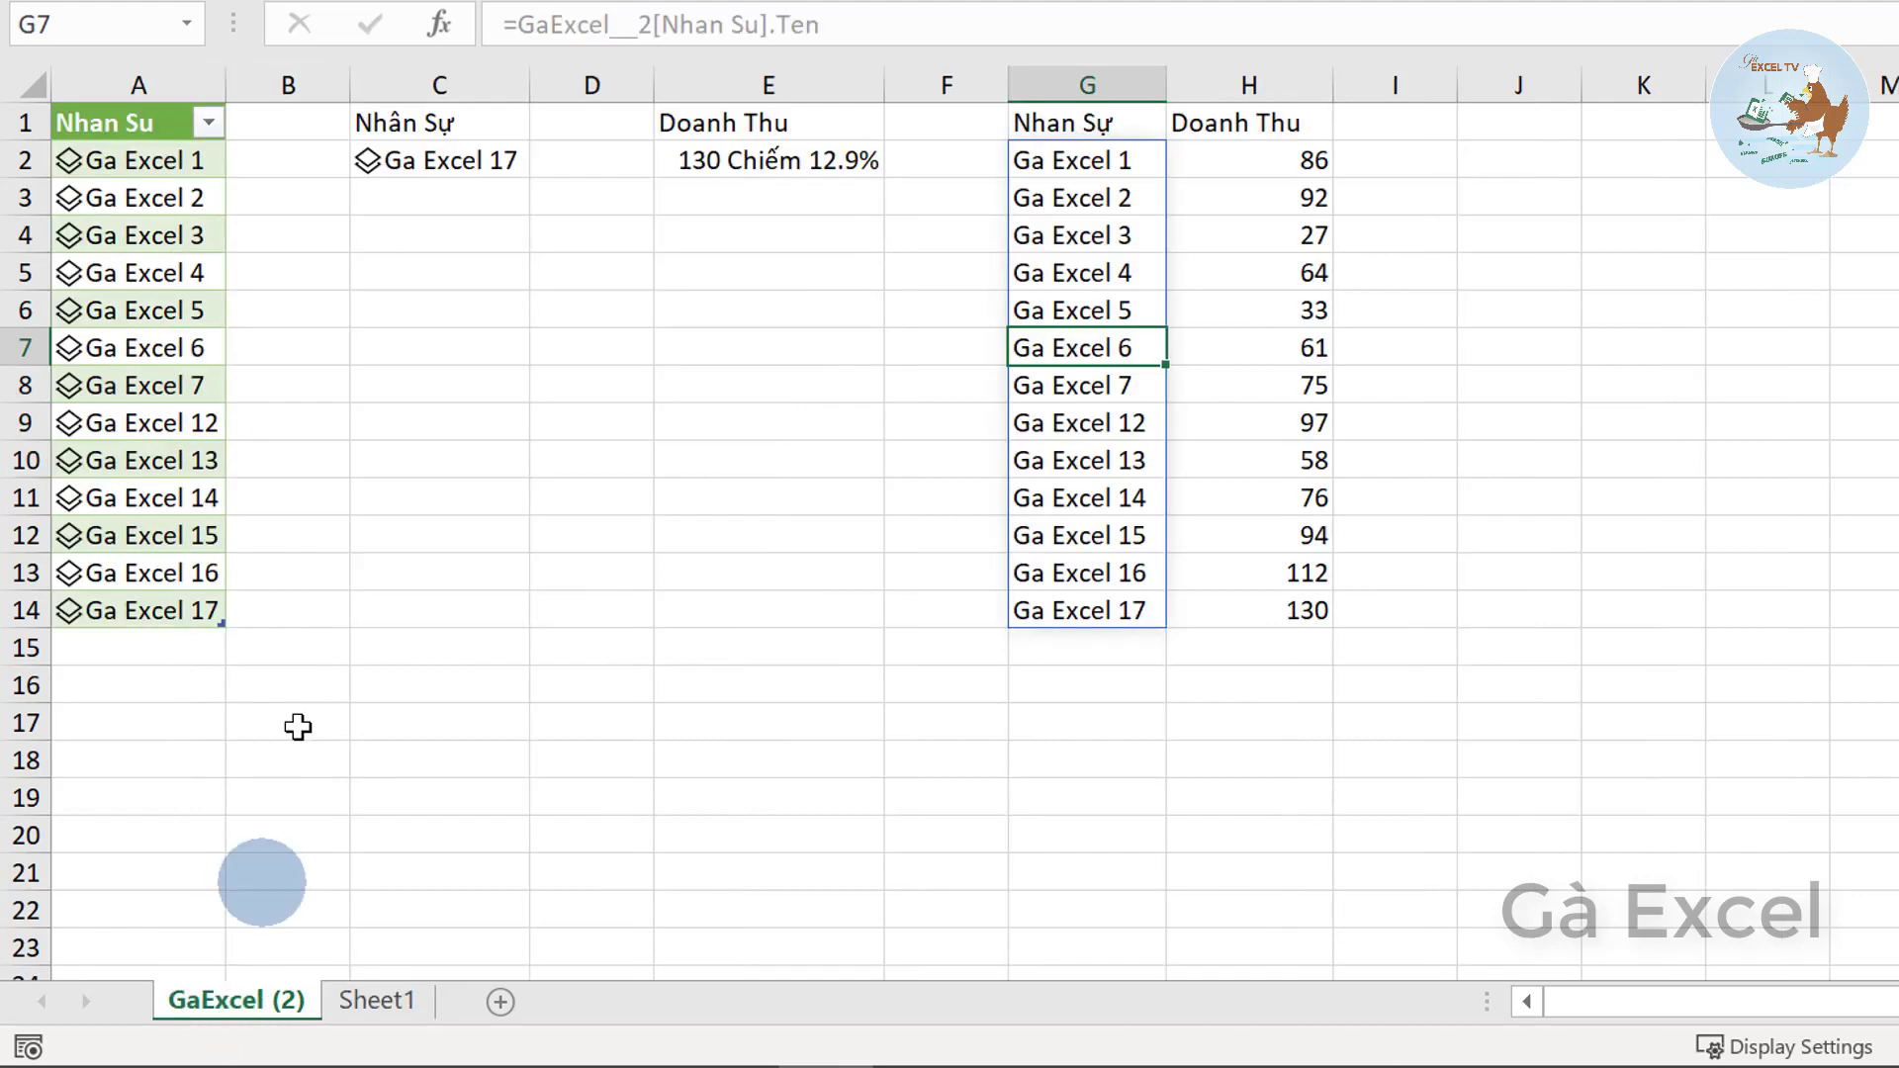
pyautogui.rightClick(138, 306)
pyautogui.click(232, 299)
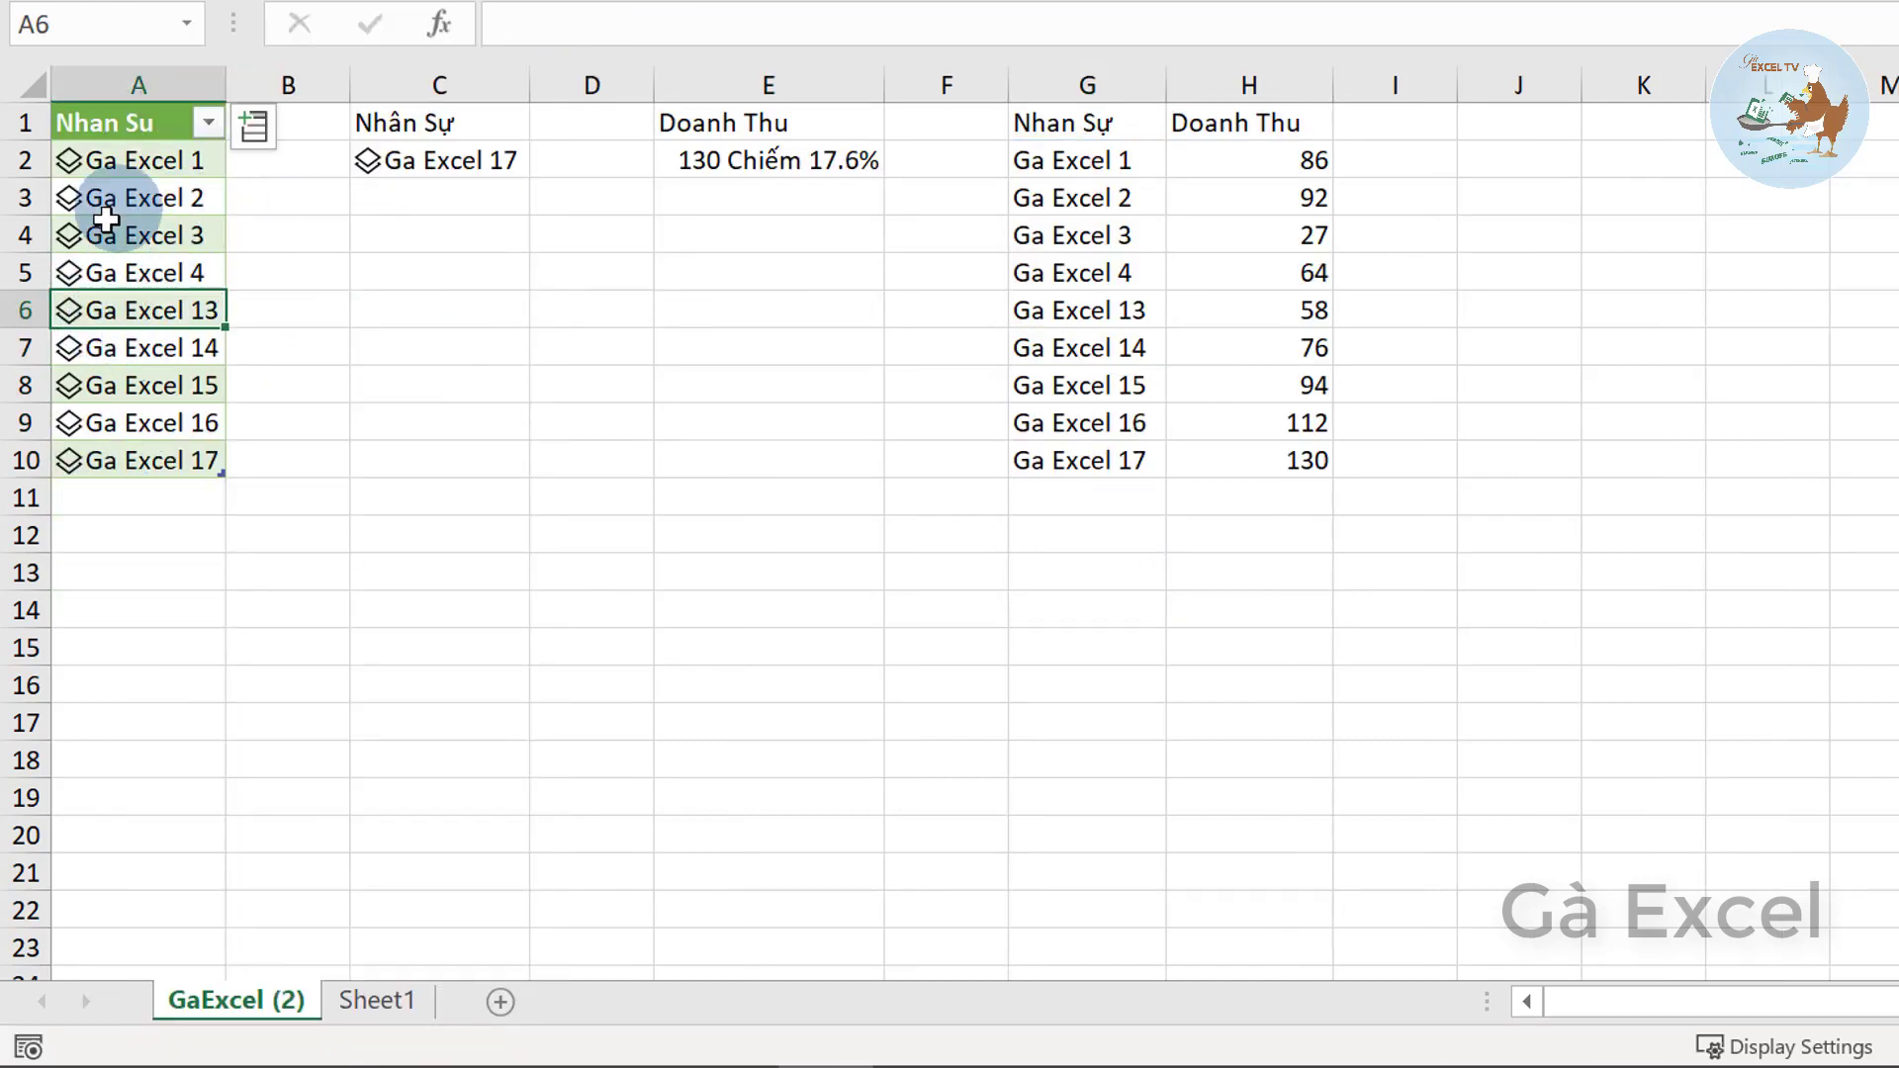
pyautogui.click(71, 272)
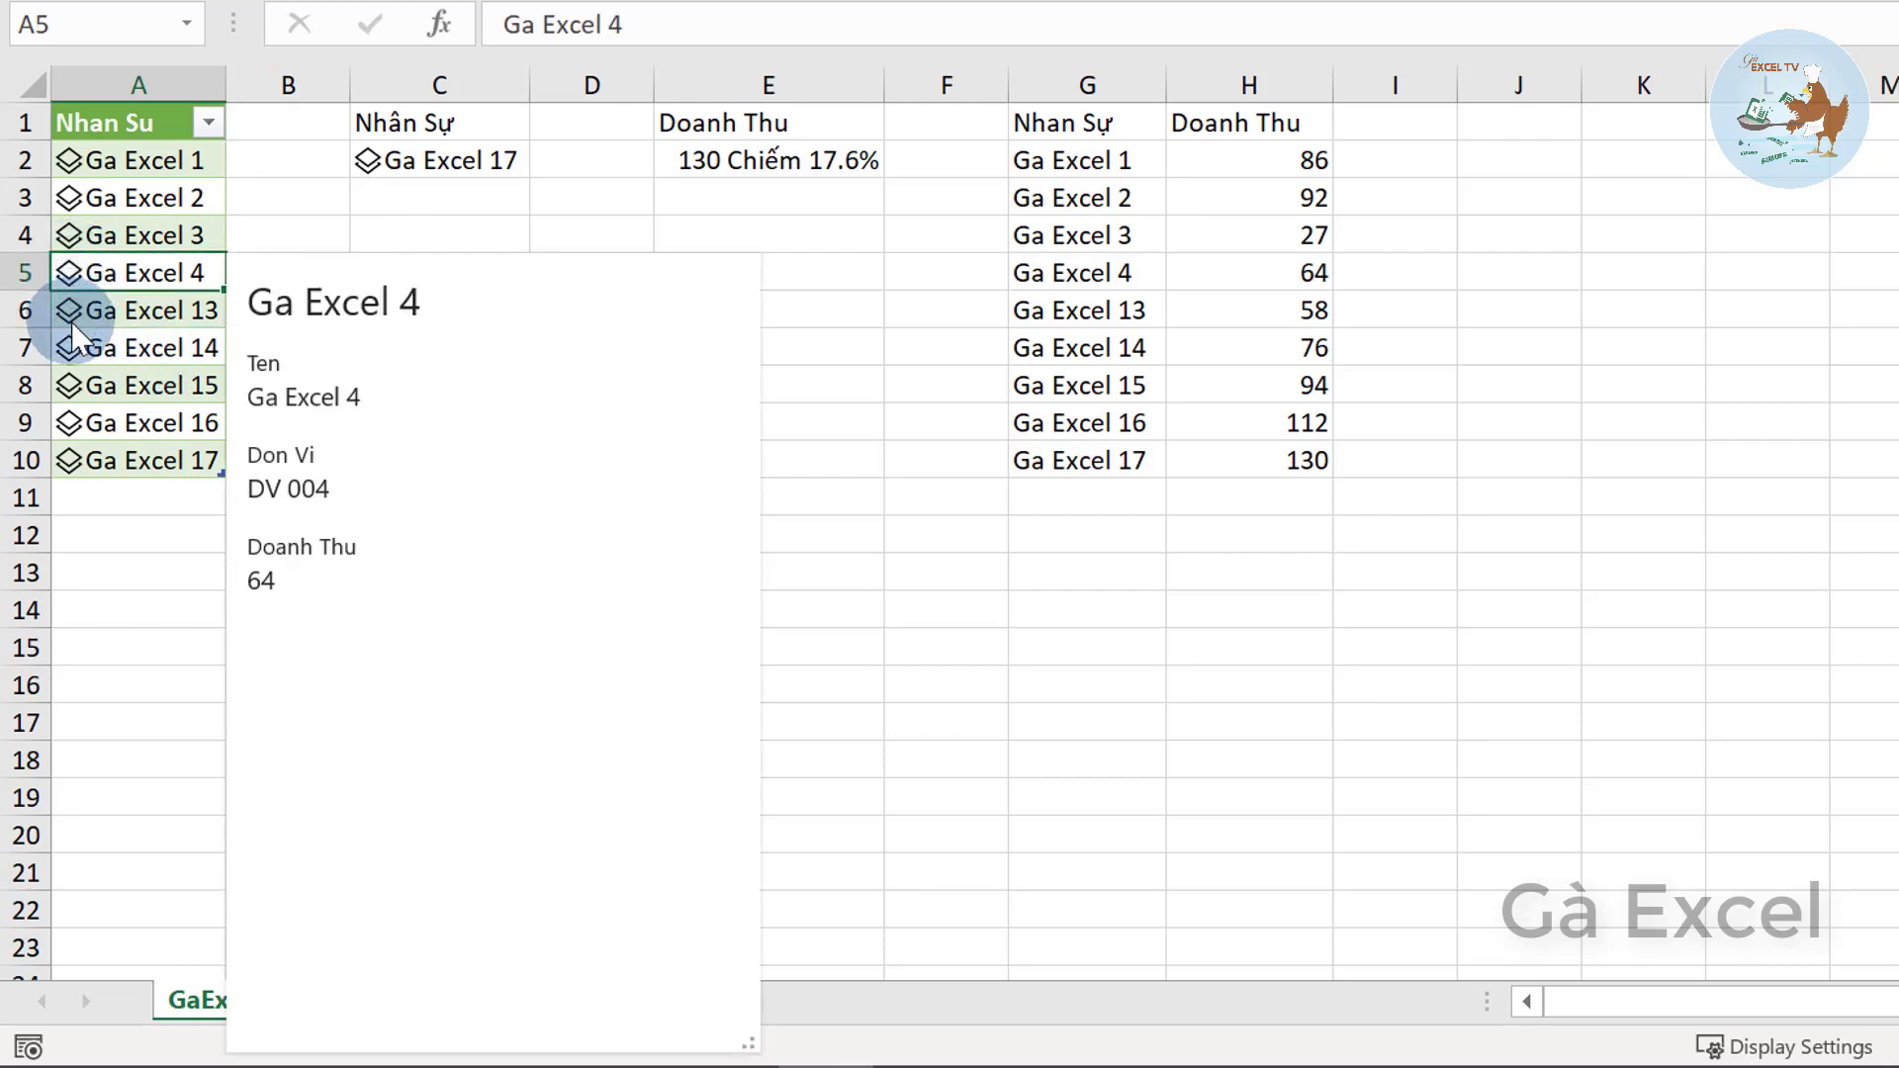
pyautogui.click(450, 149)
pyautogui.click(545, 160)
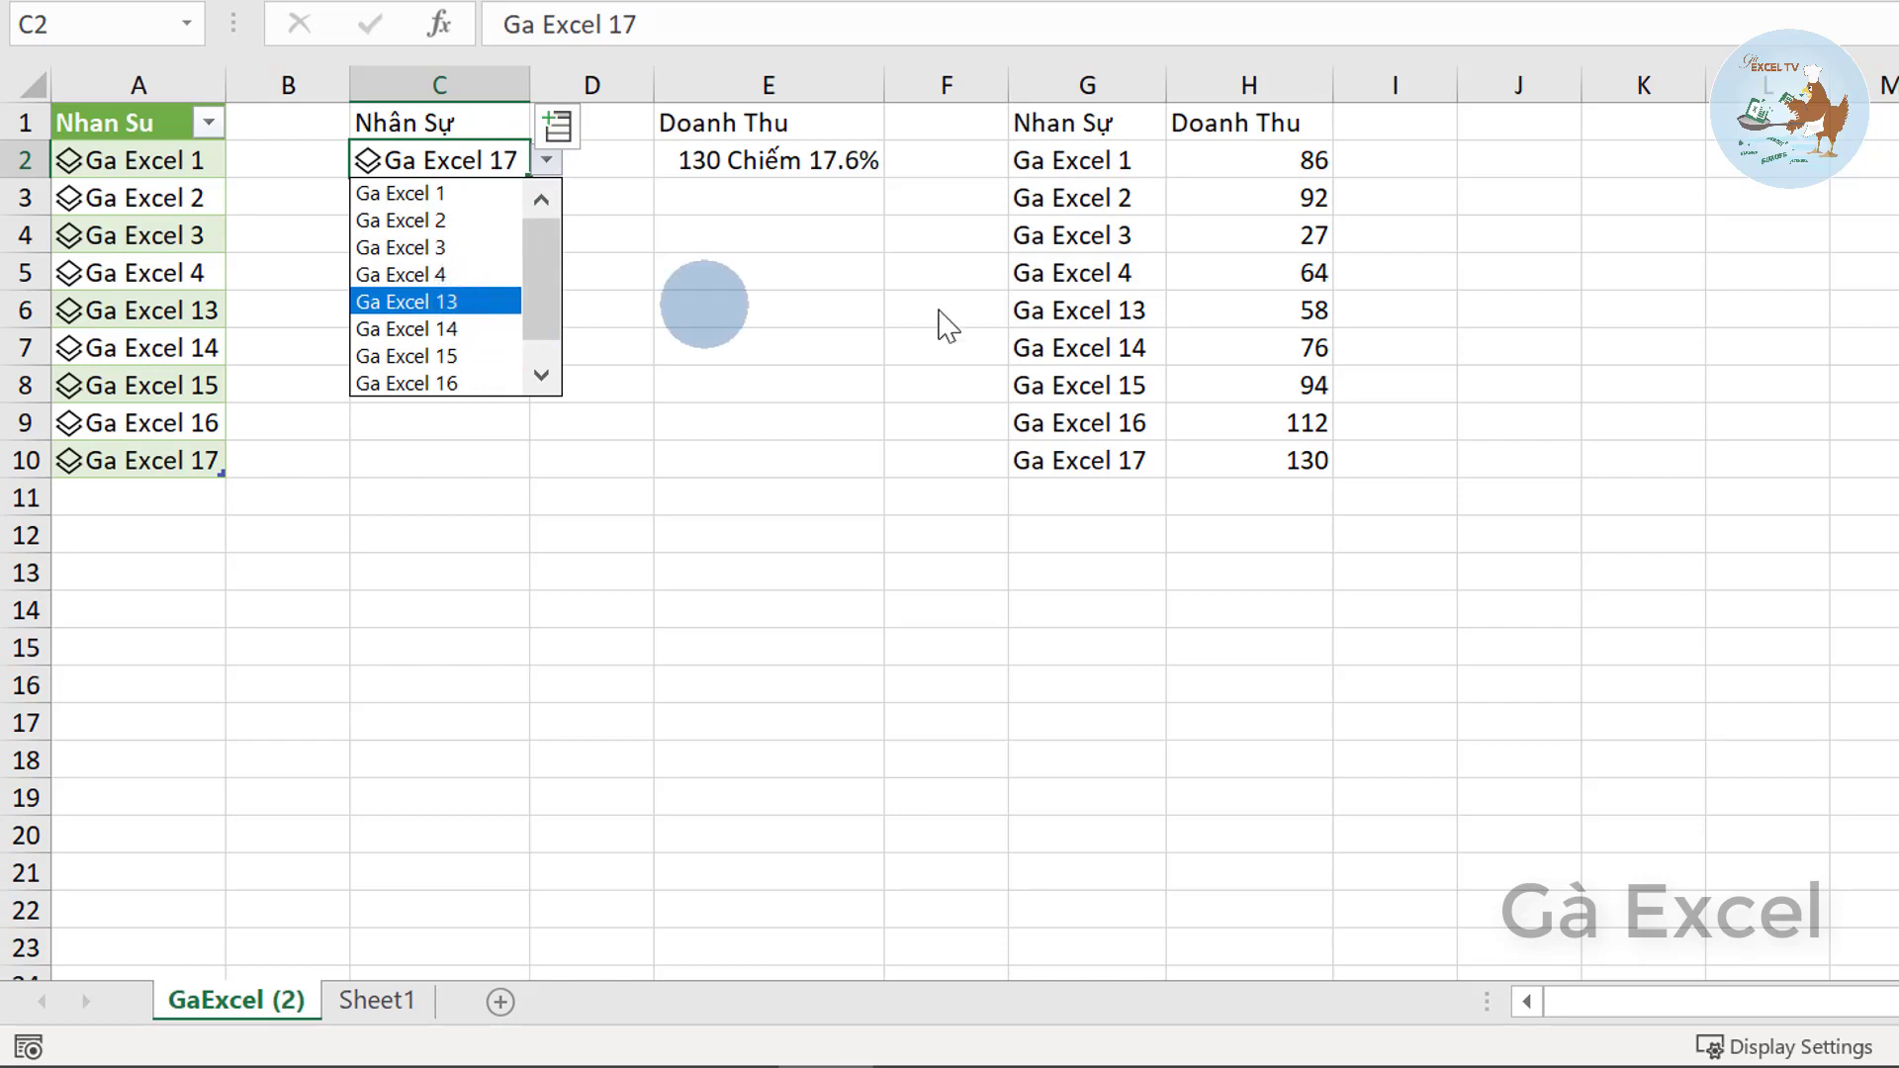
pyautogui.click(1098, 263)
pyautogui.click(1095, 238)
pyautogui.click(1100, 277)
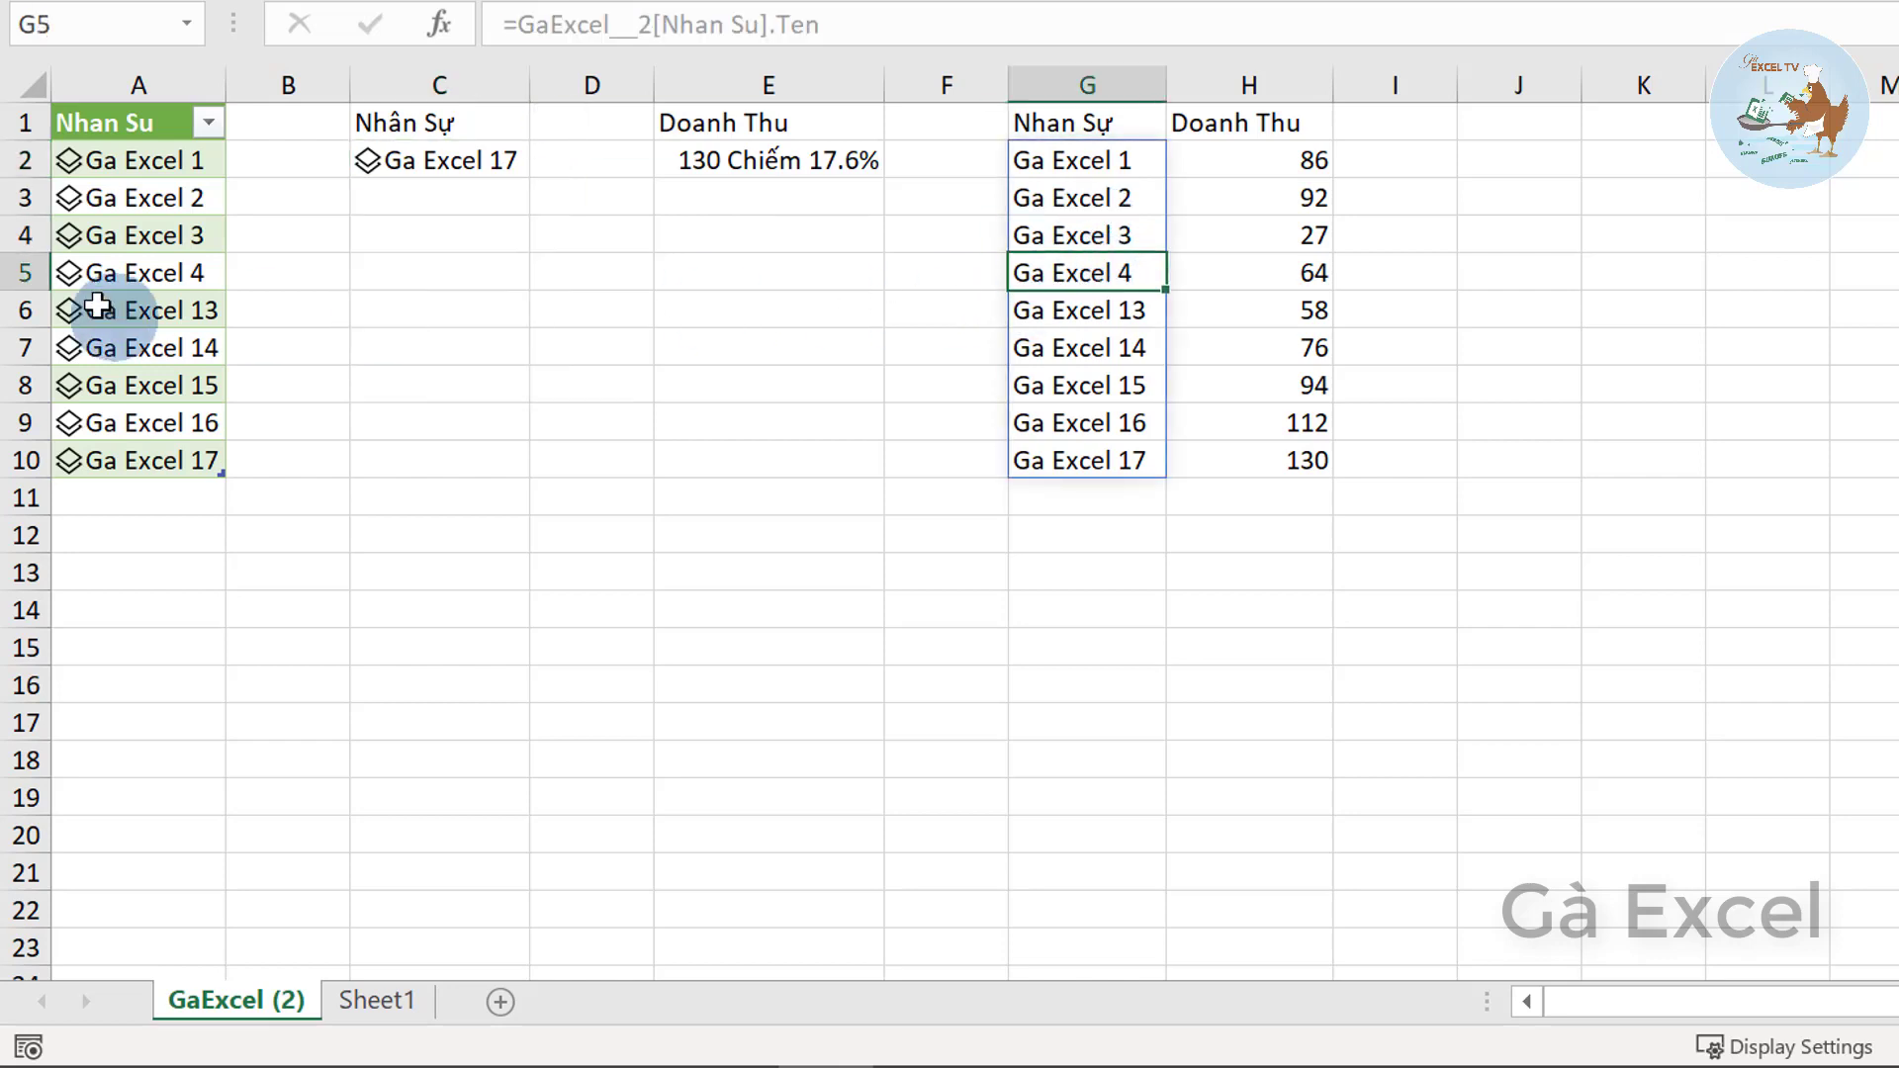
pyautogui.click(93, 309)
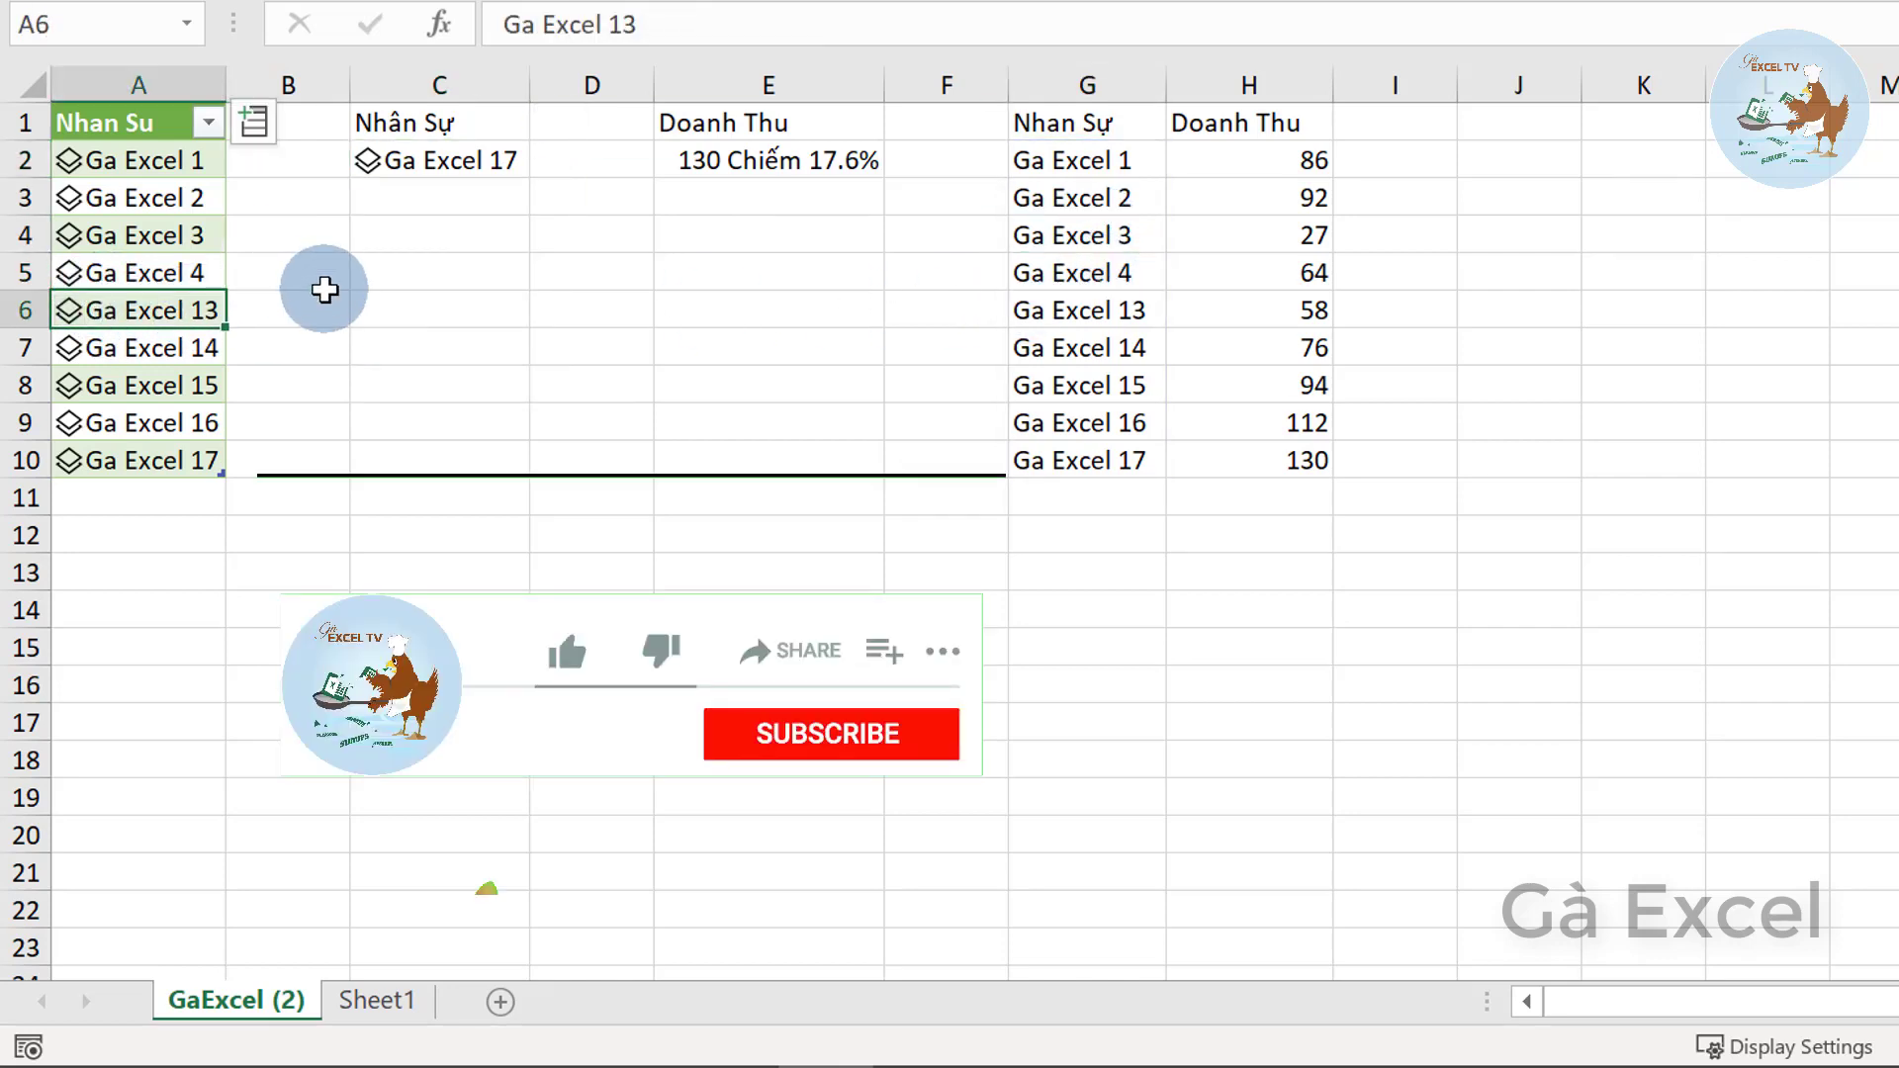